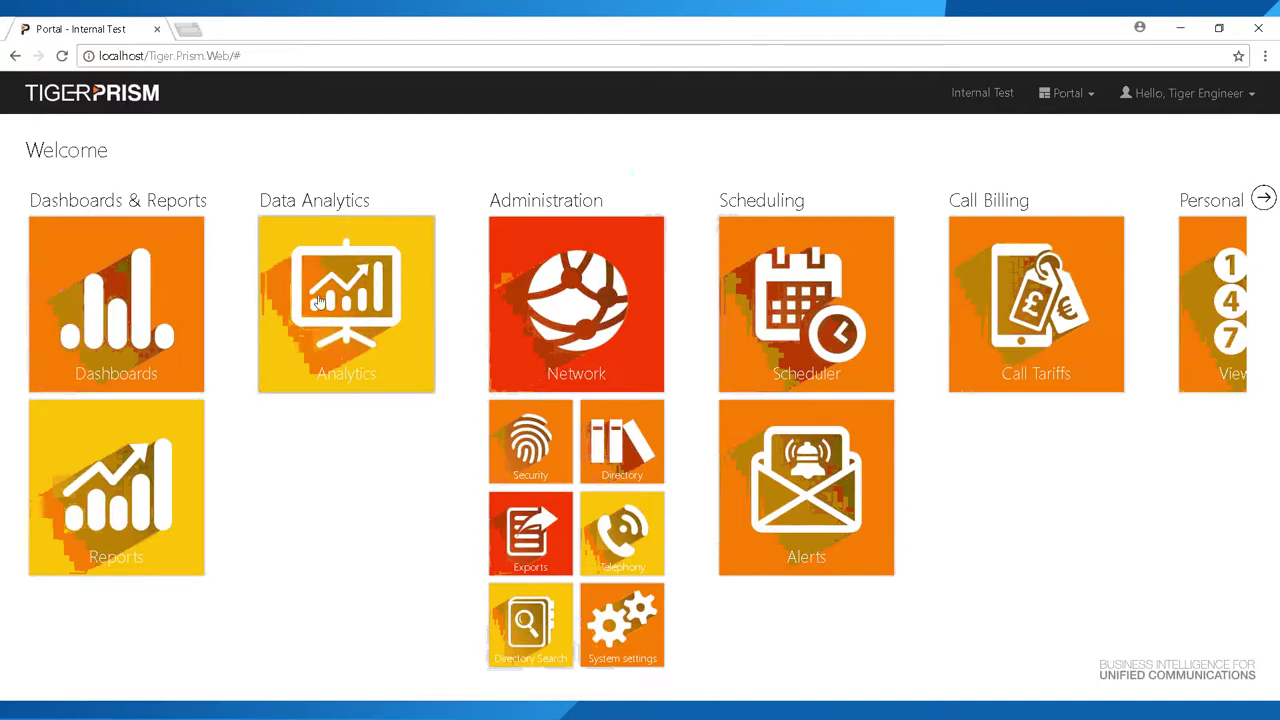
Open the call legs search in the Analytics module.
click(350, 340)
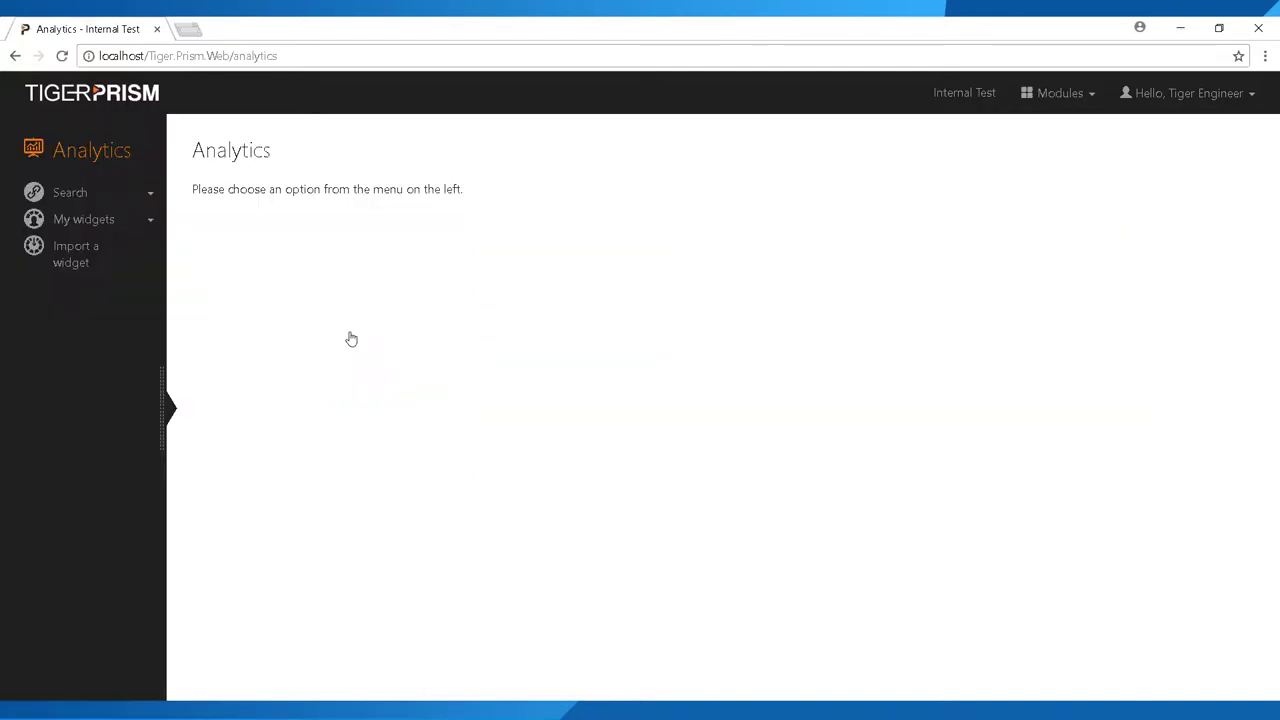
click(111, 193)
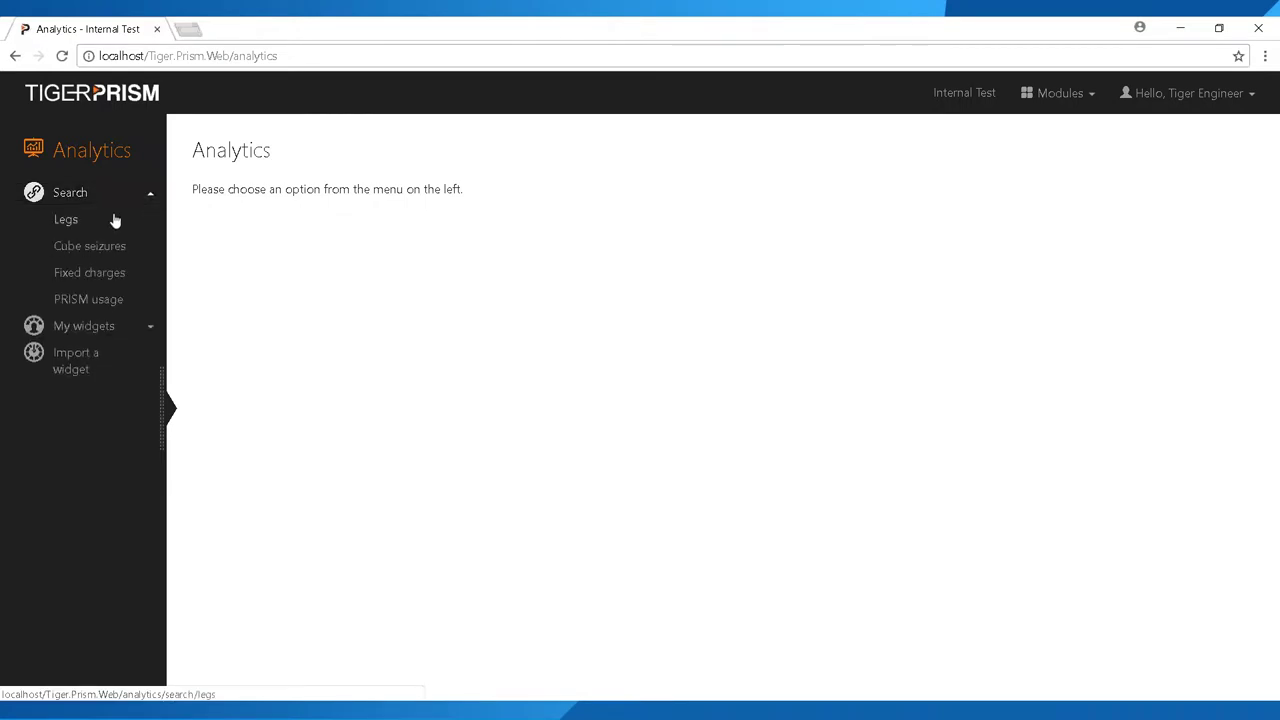
click(114, 219)
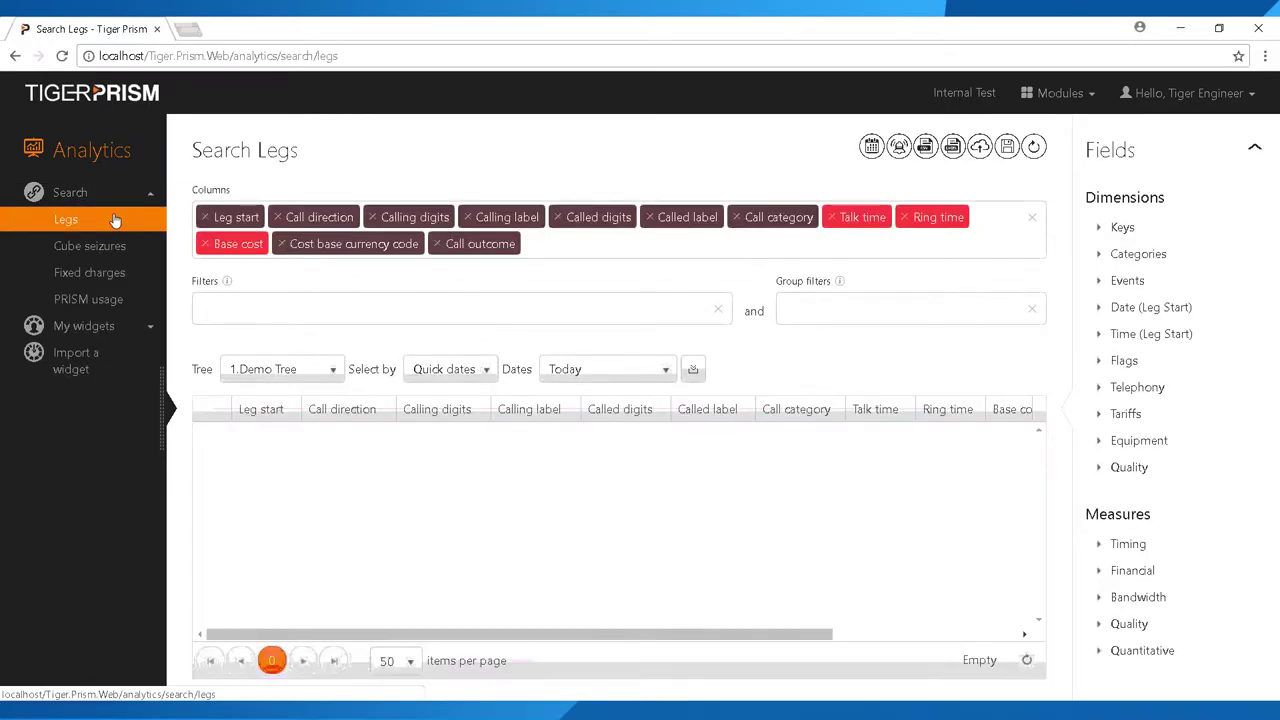
Select the search period by specific dates and set both the From and To dates to 08/02/2018.
click(455, 376)
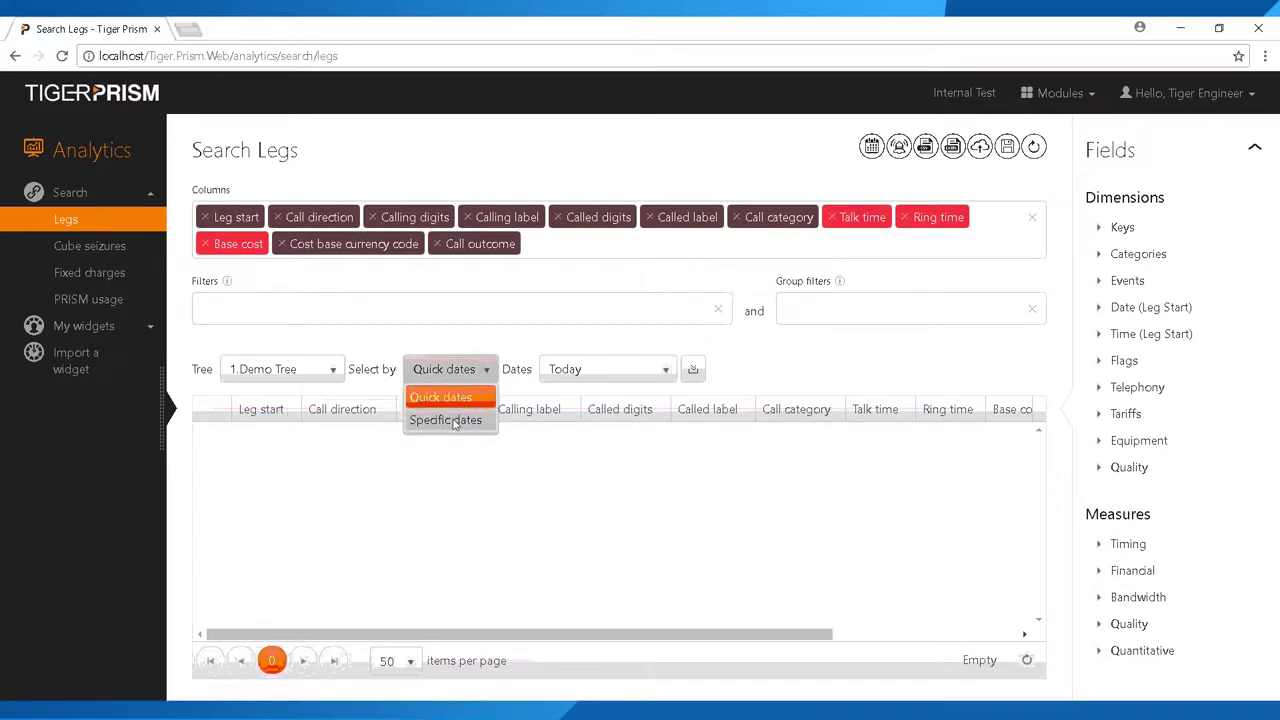
click(452, 421)
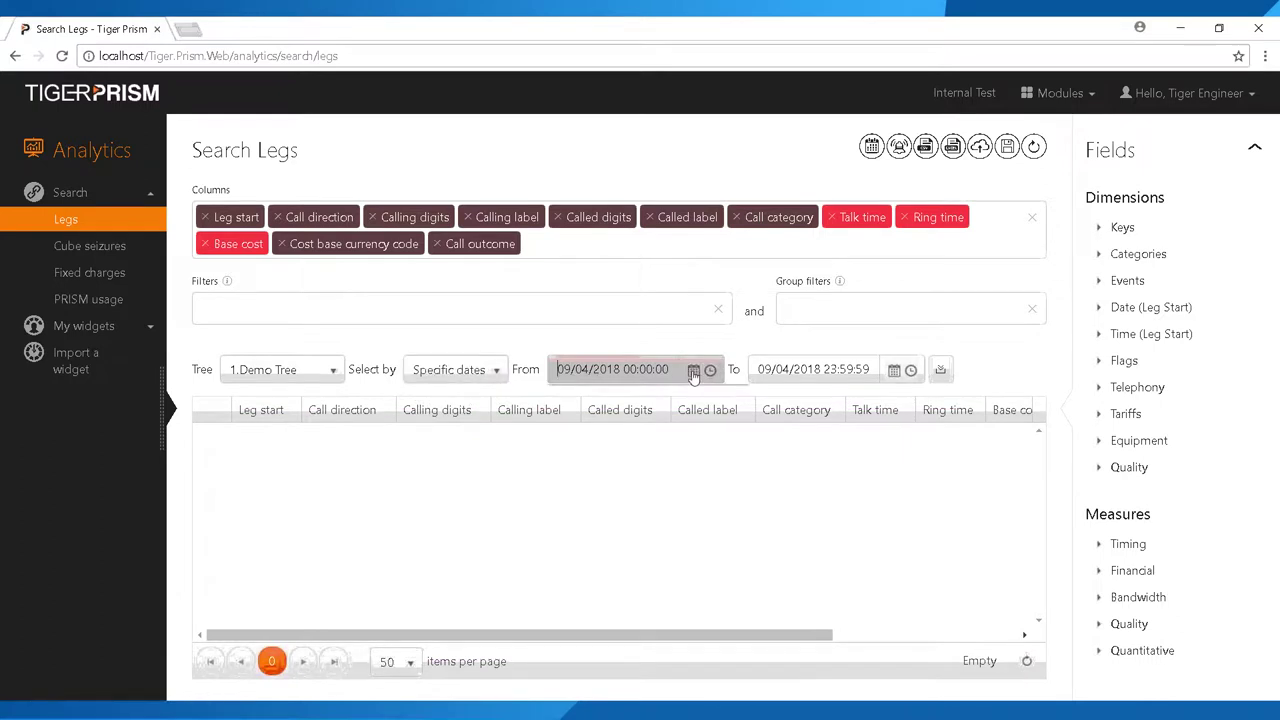
click(693, 372)
click(561, 400)
click(561, 400)
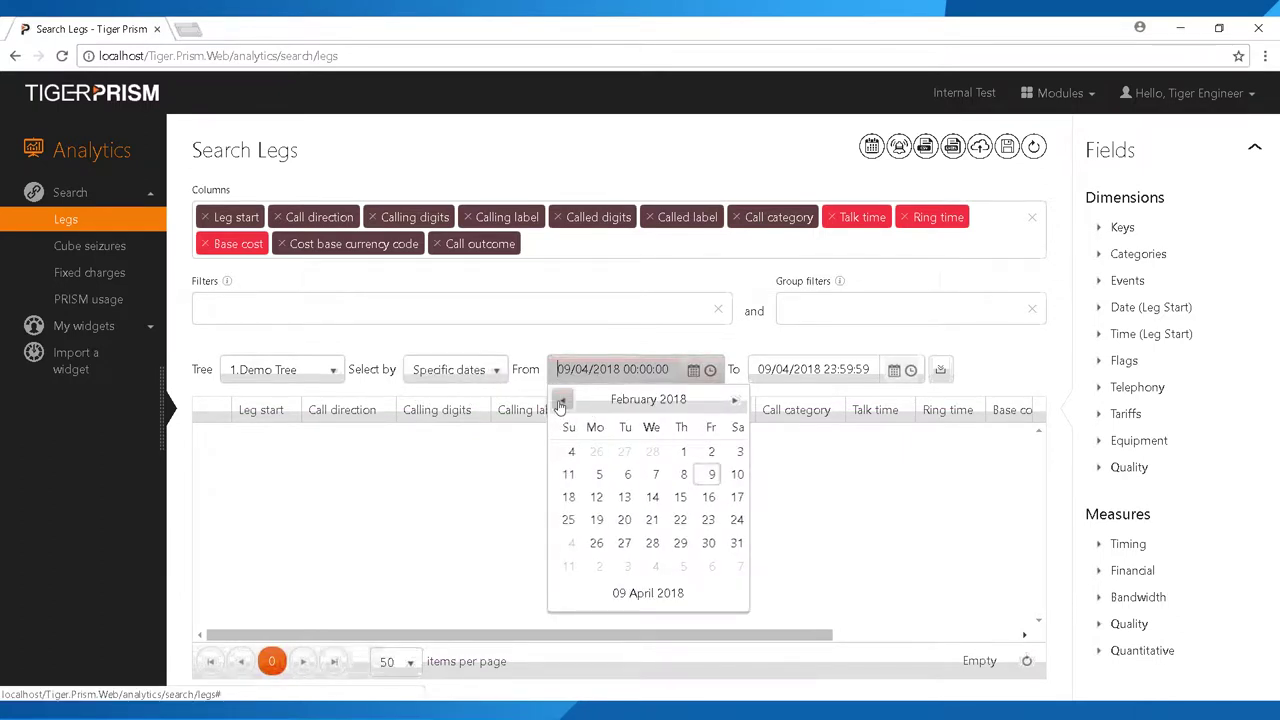
click(683, 474)
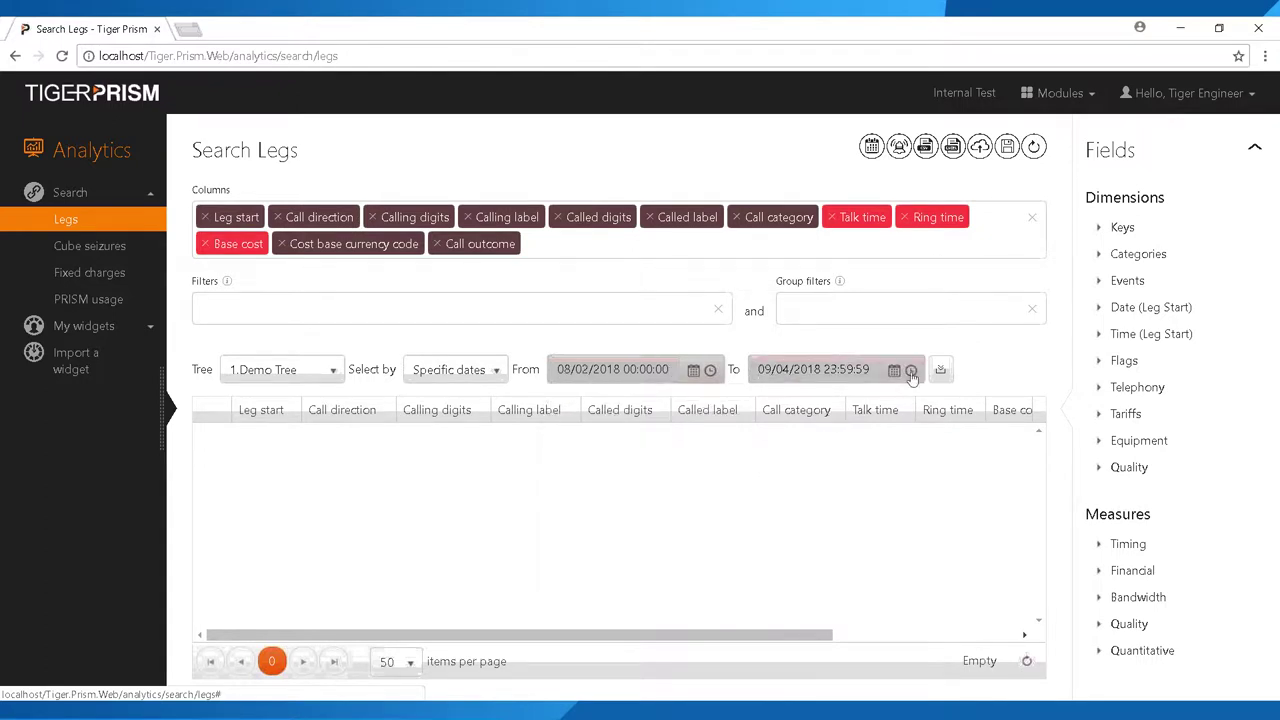
Set the start time of the search period to 09:00:00.
click(710, 370)
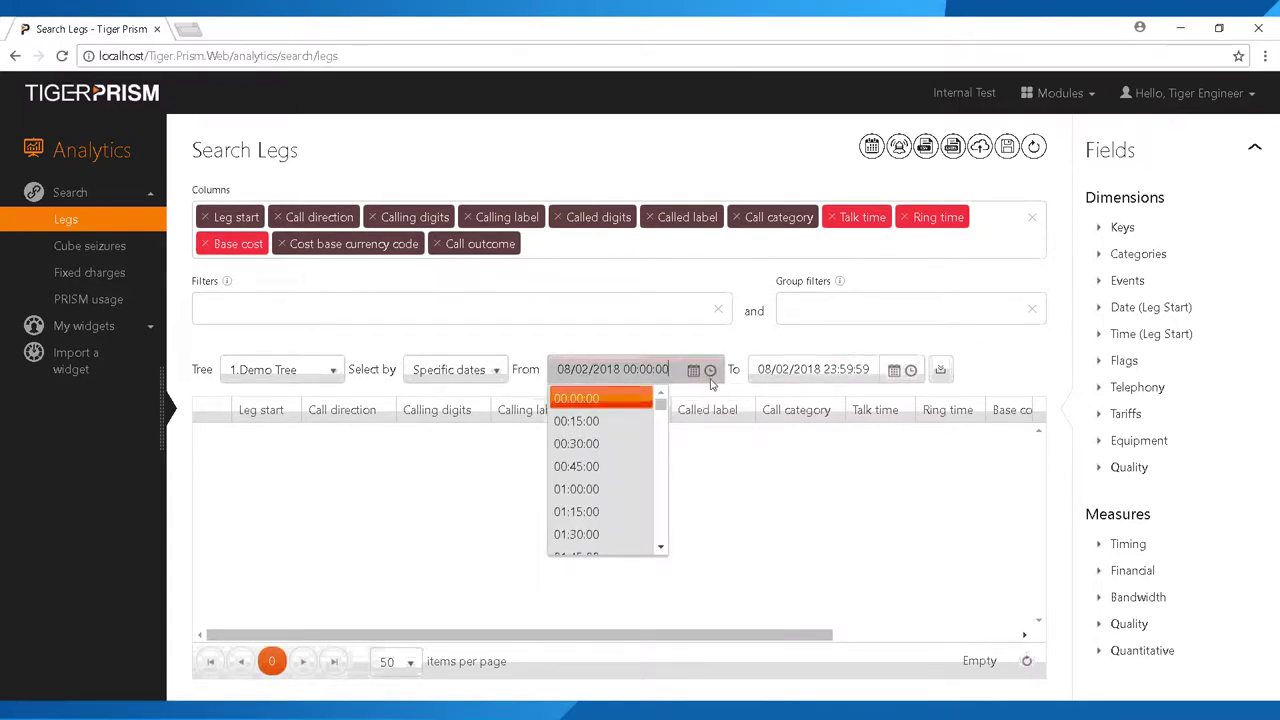
scroll(637, 481, down, 10)
scroll(637, 481, up, 3)
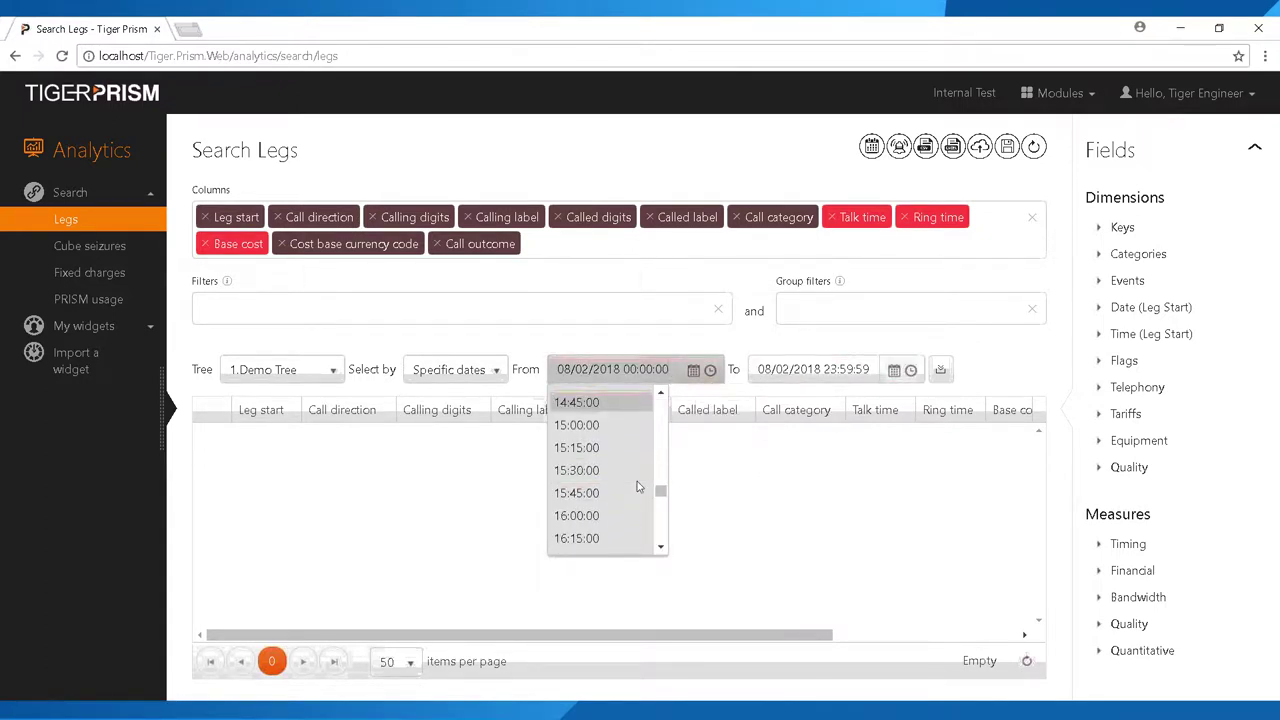
click(587, 470)
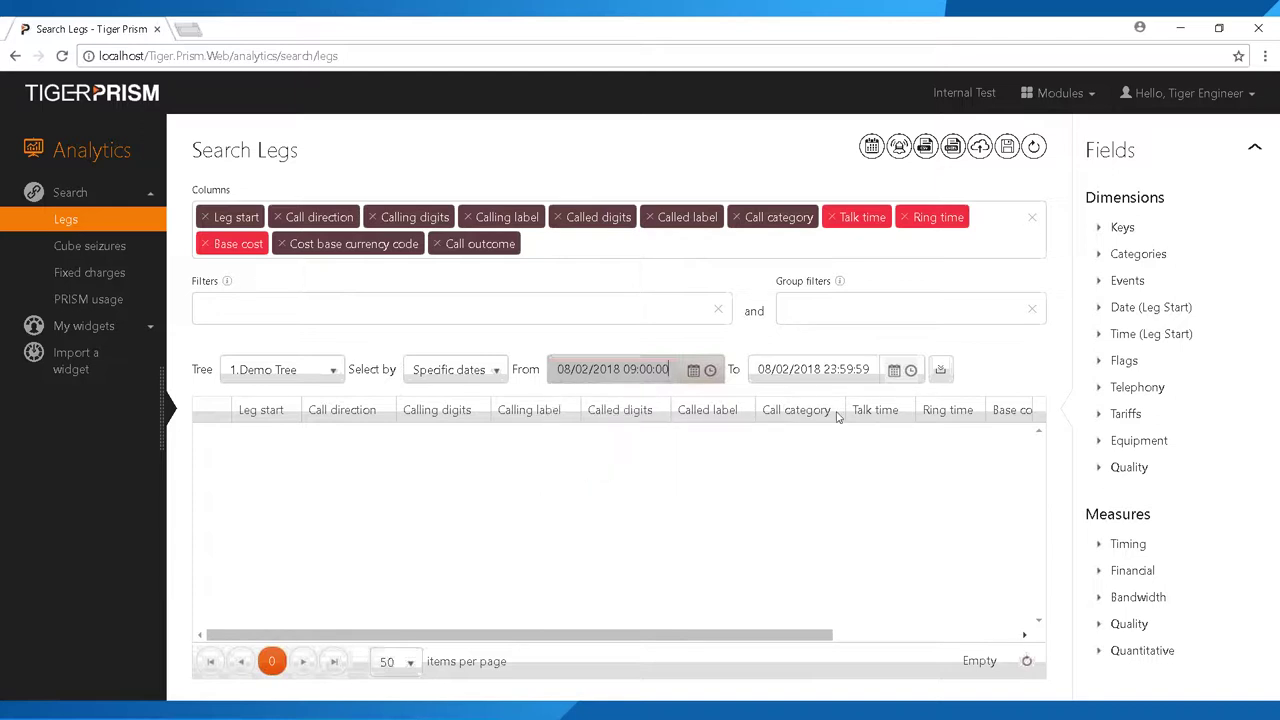
Set the end time of the search period to 10:59:59 and retrieve the call legs.
click(910, 370)
scroll(825, 480, down, 15)
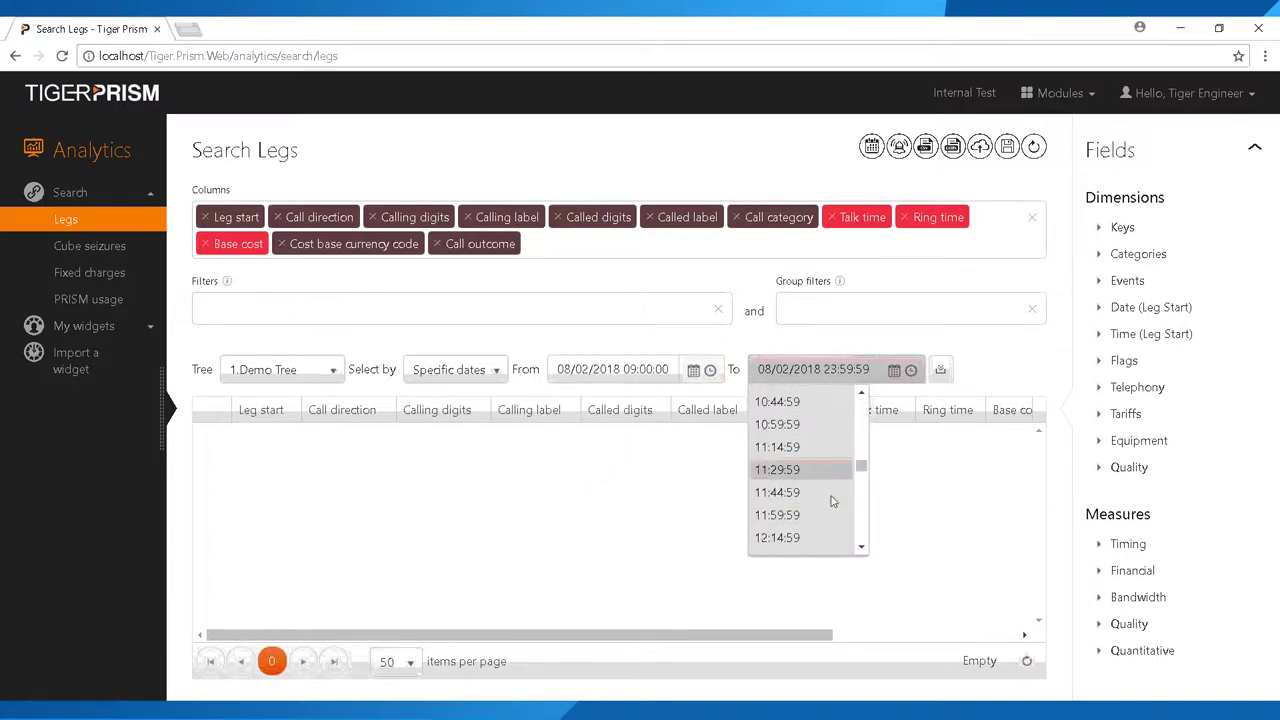
scroll(818, 500, up, 3)
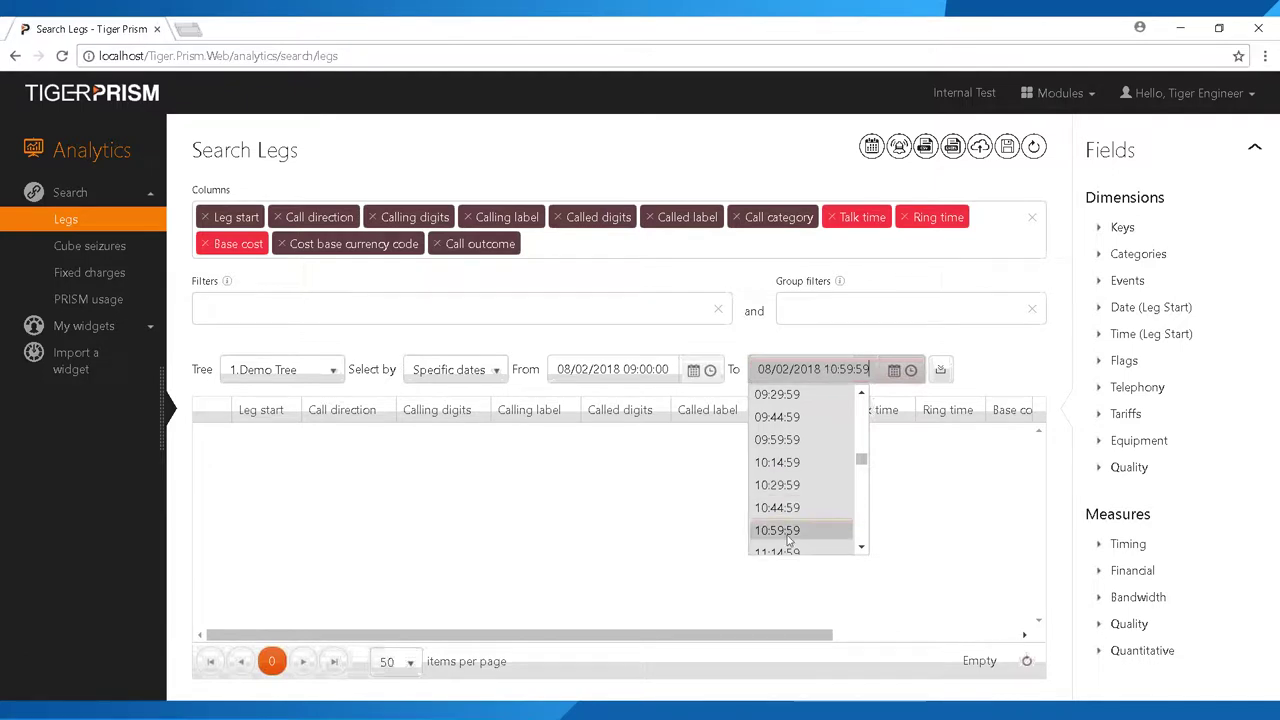
click(805, 525)
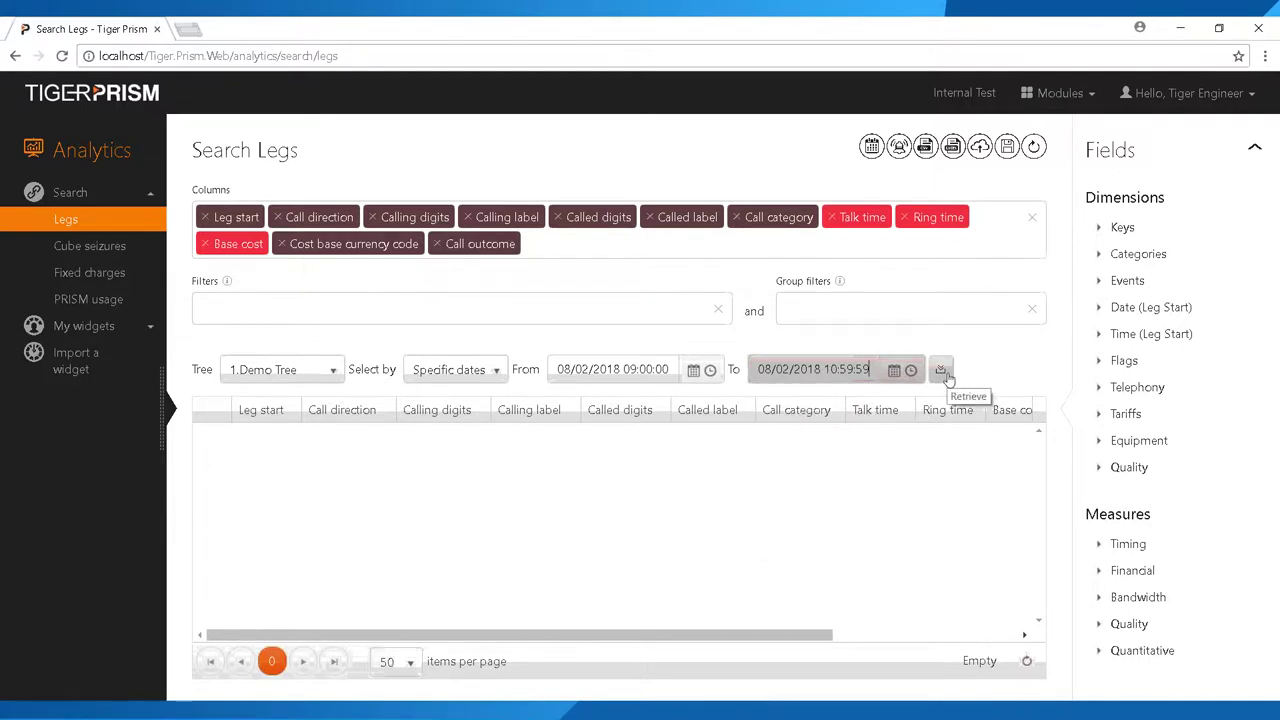
click(942, 372)
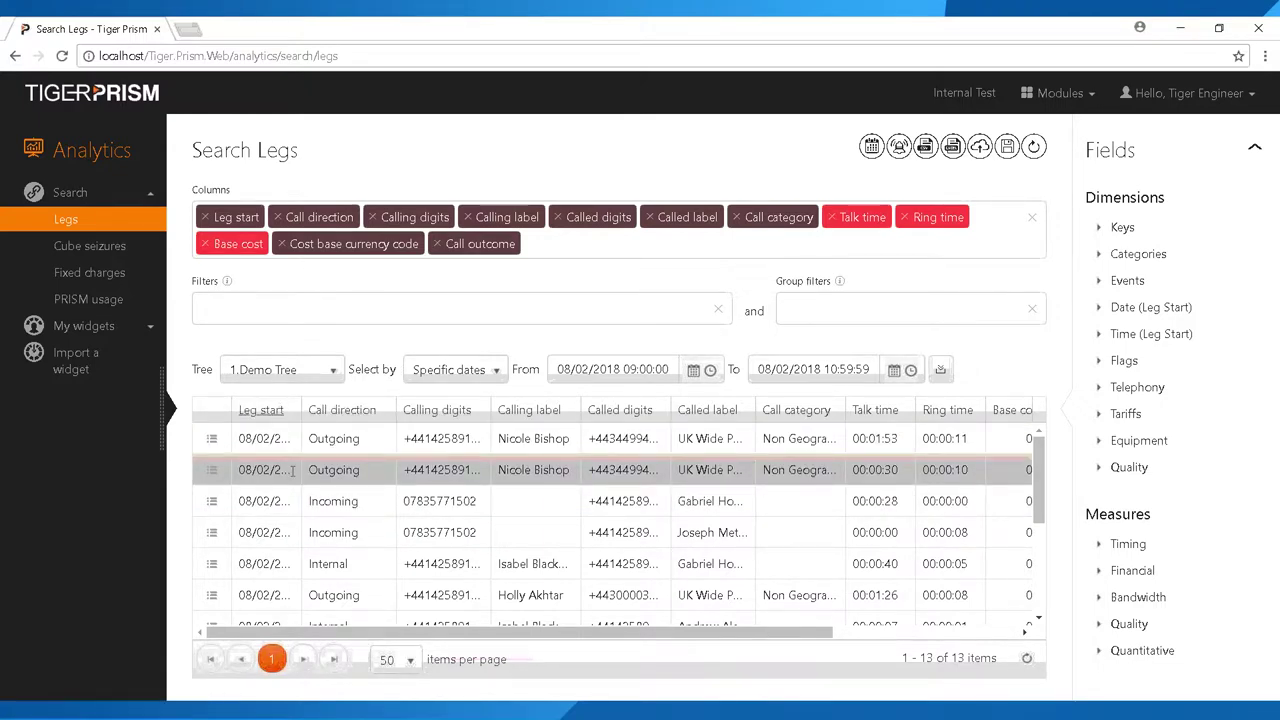
Examine the calling and called digits of the incoming calls in the retrieved legs.
scroll(293, 470, down, 2)
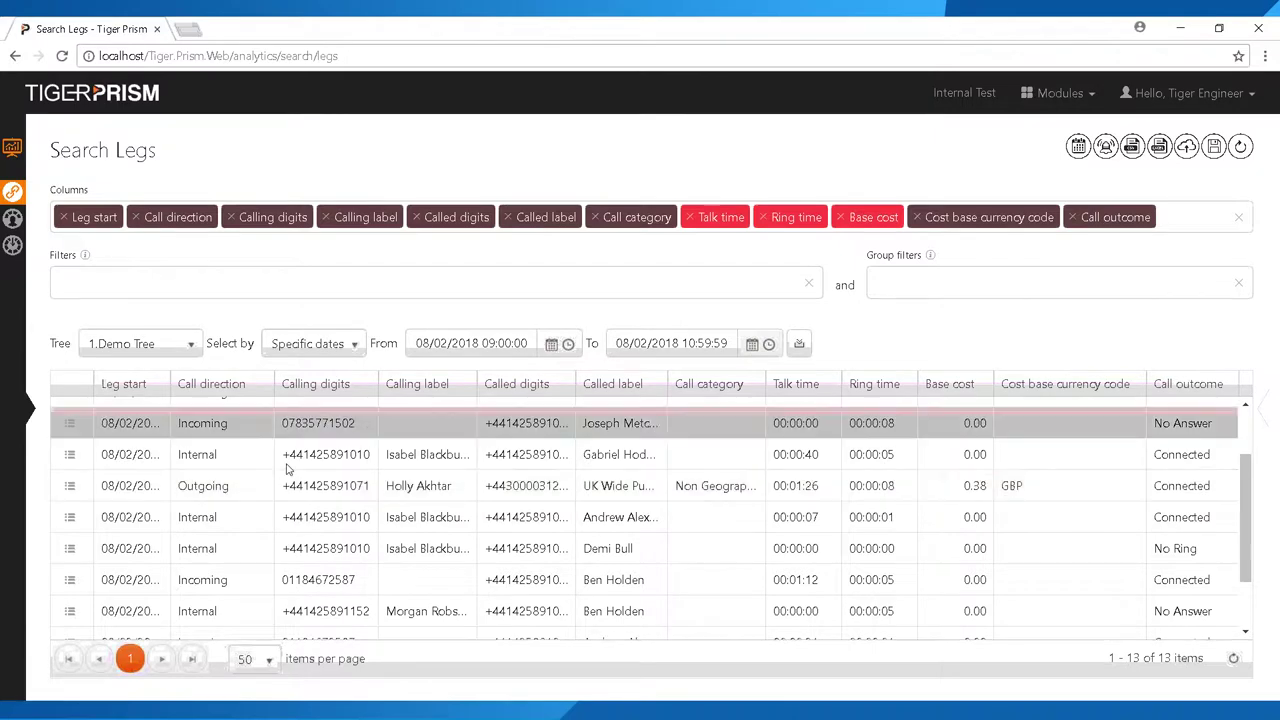
drag(276, 418, 358, 424)
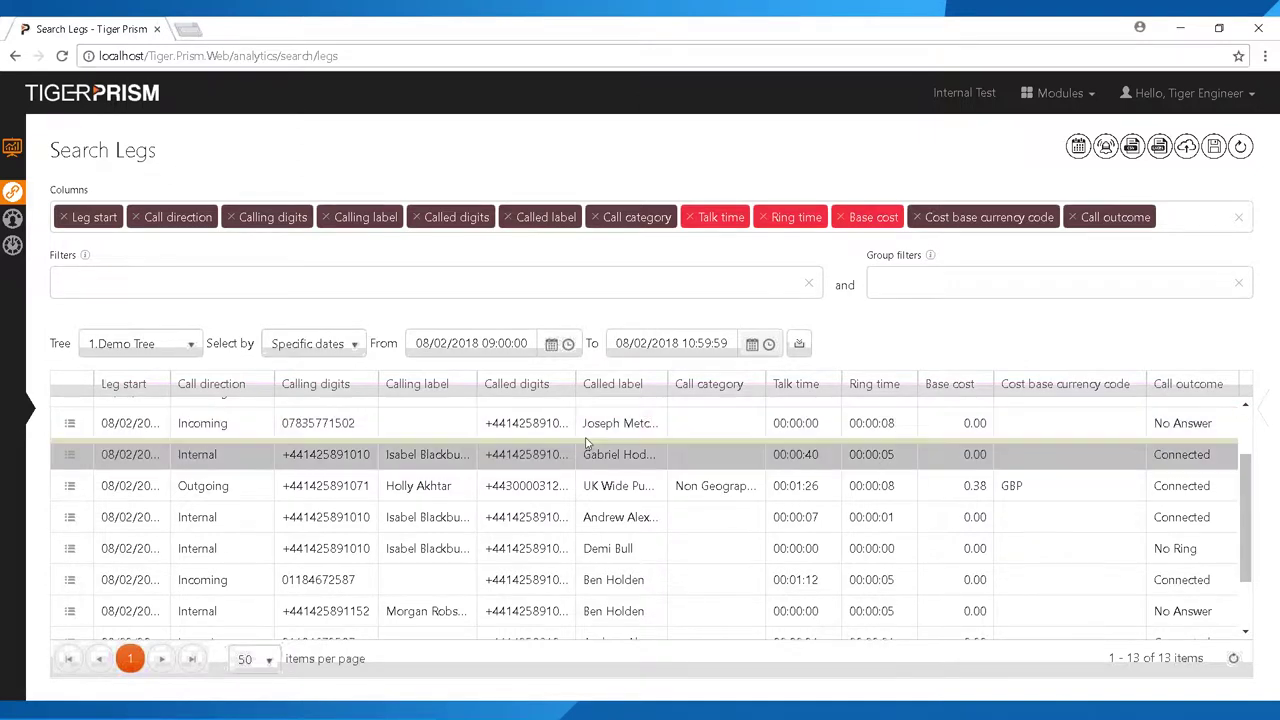
drag(482, 422, 543, 424)
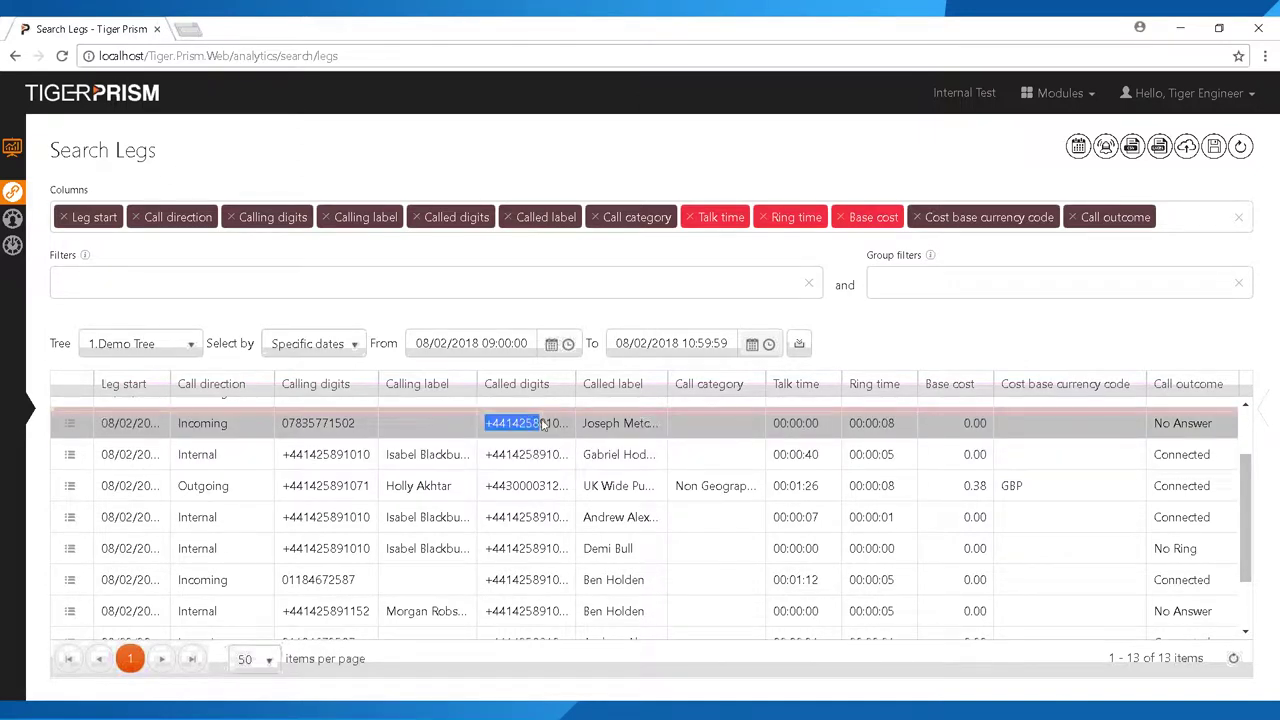
click(358, 582)
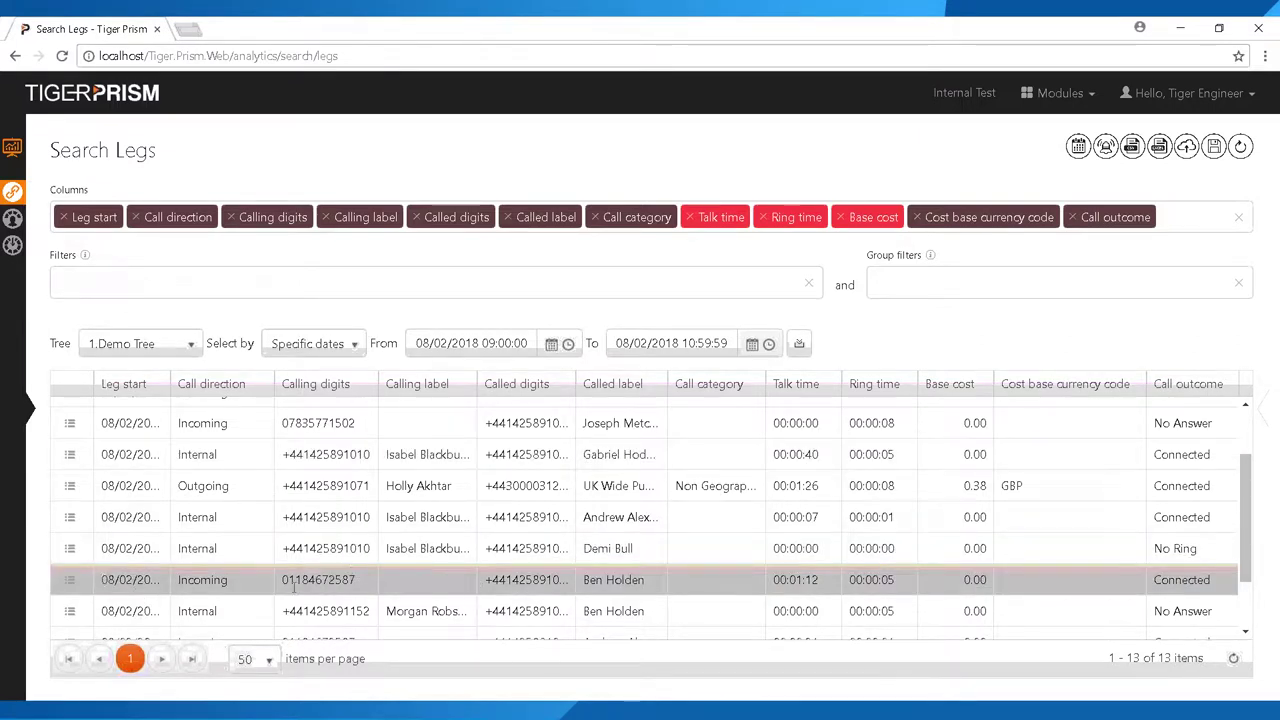
drag(283, 580, 366, 583)
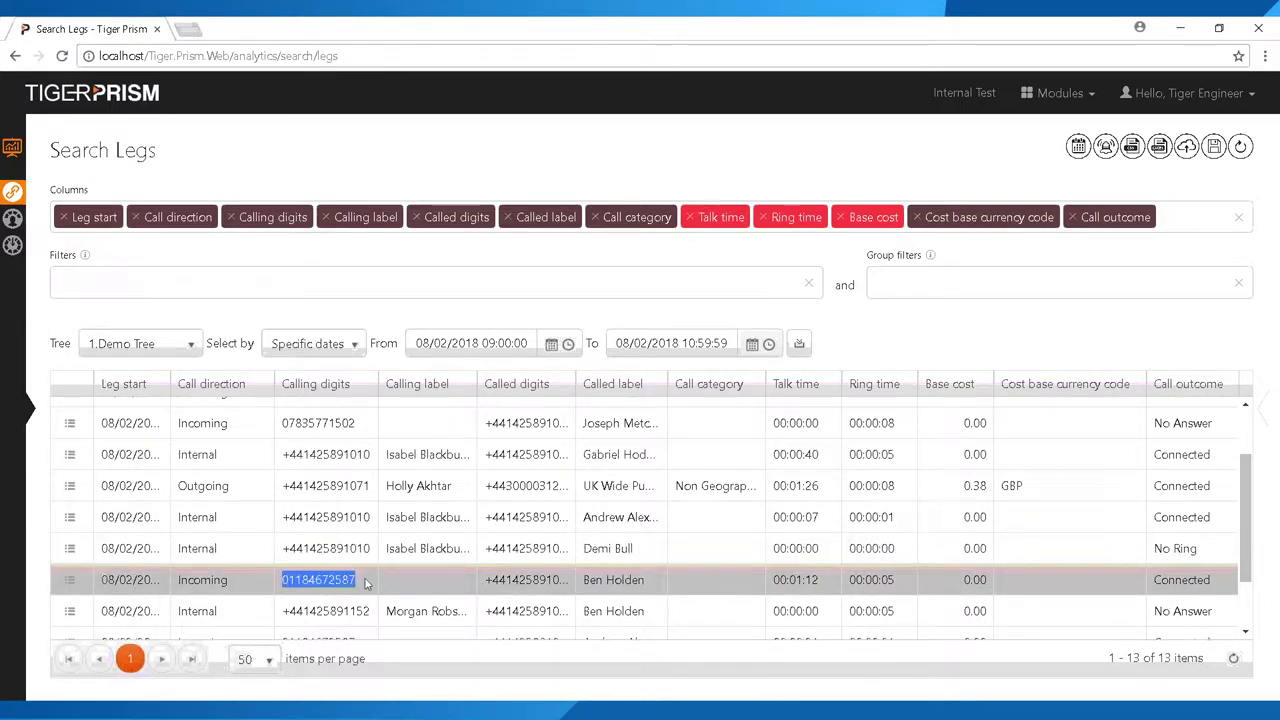
Open the call summary for the incoming leg with 00:01:12 talk time and view legs 01 through 04 one by one.
click(72, 584)
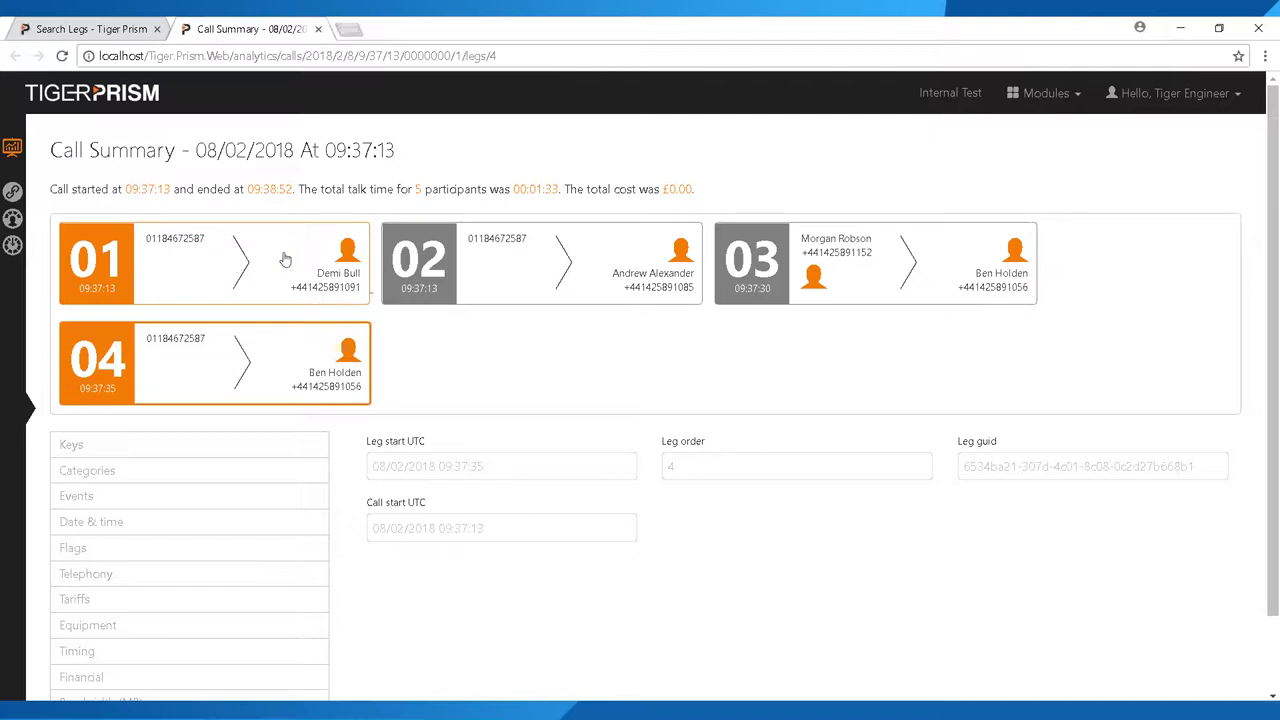
click(174, 278)
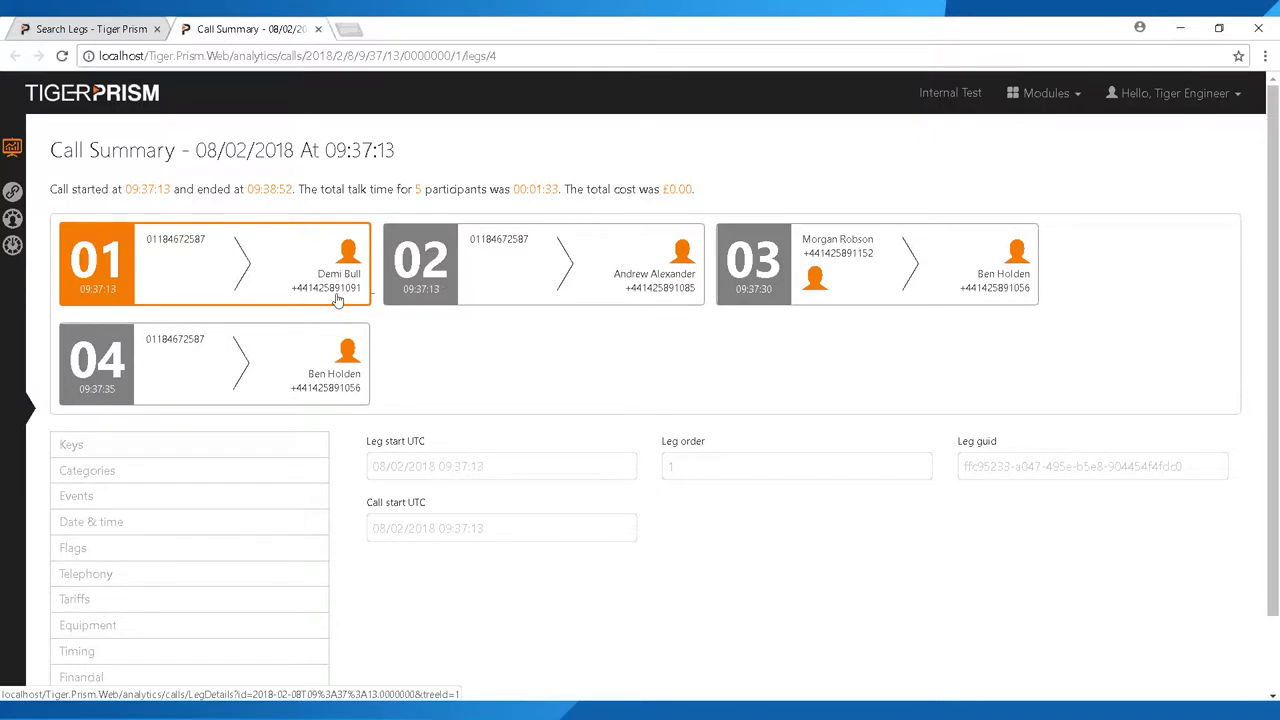
click(444, 273)
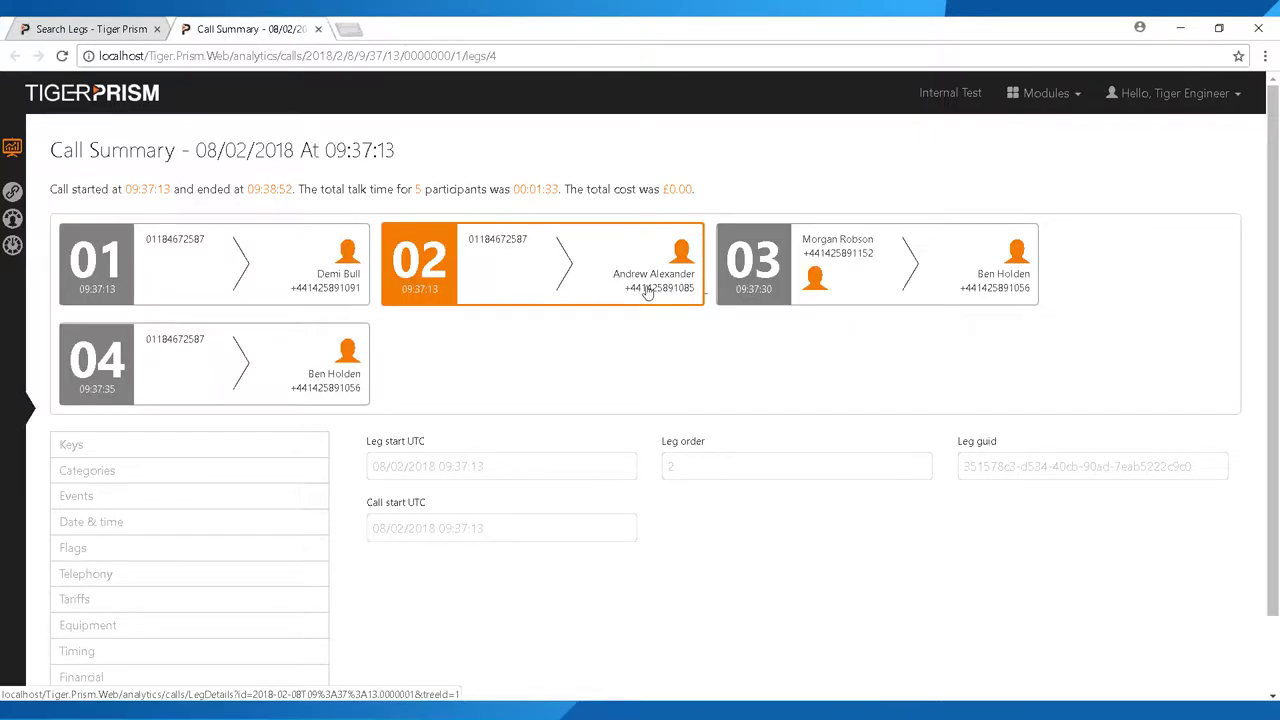
click(791, 277)
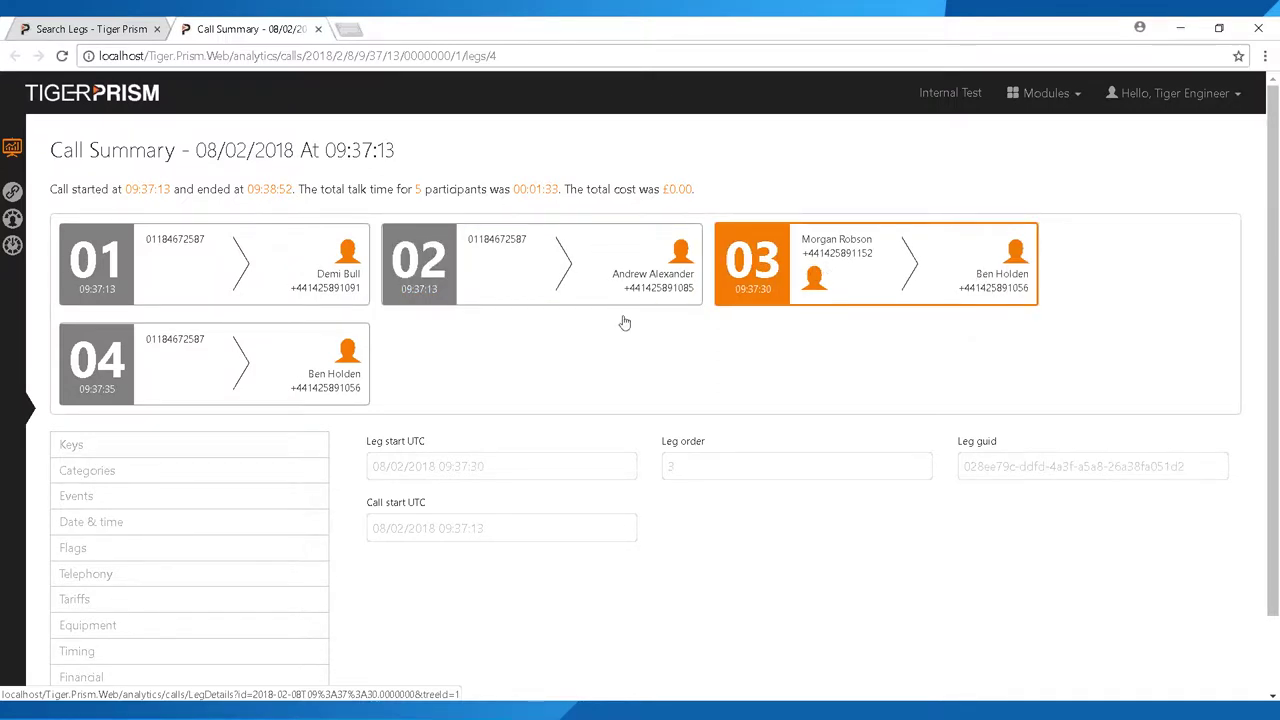
click(340, 380)
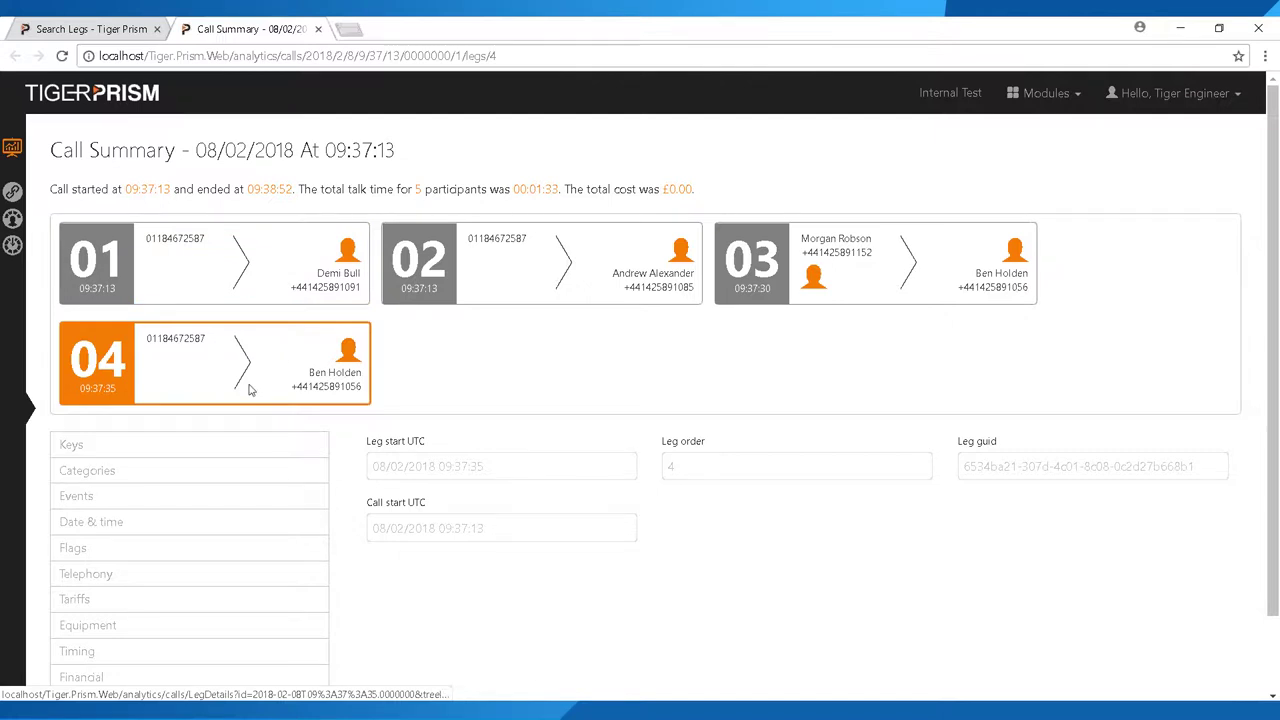
Examine the Categories, Events, Date & time and Flags details of leg 04.
scroll(523, 443, down, 2)
scroll(400, 360, up, 2)
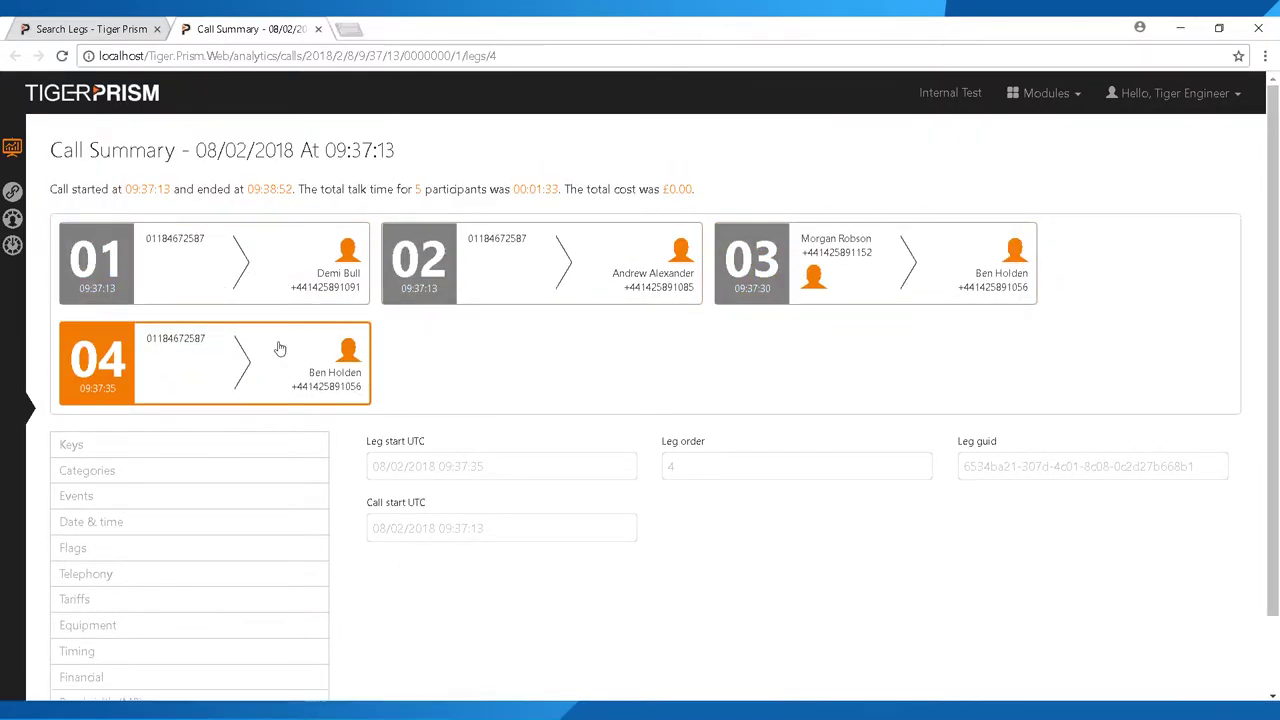
scroll(425, 412, down, 2)
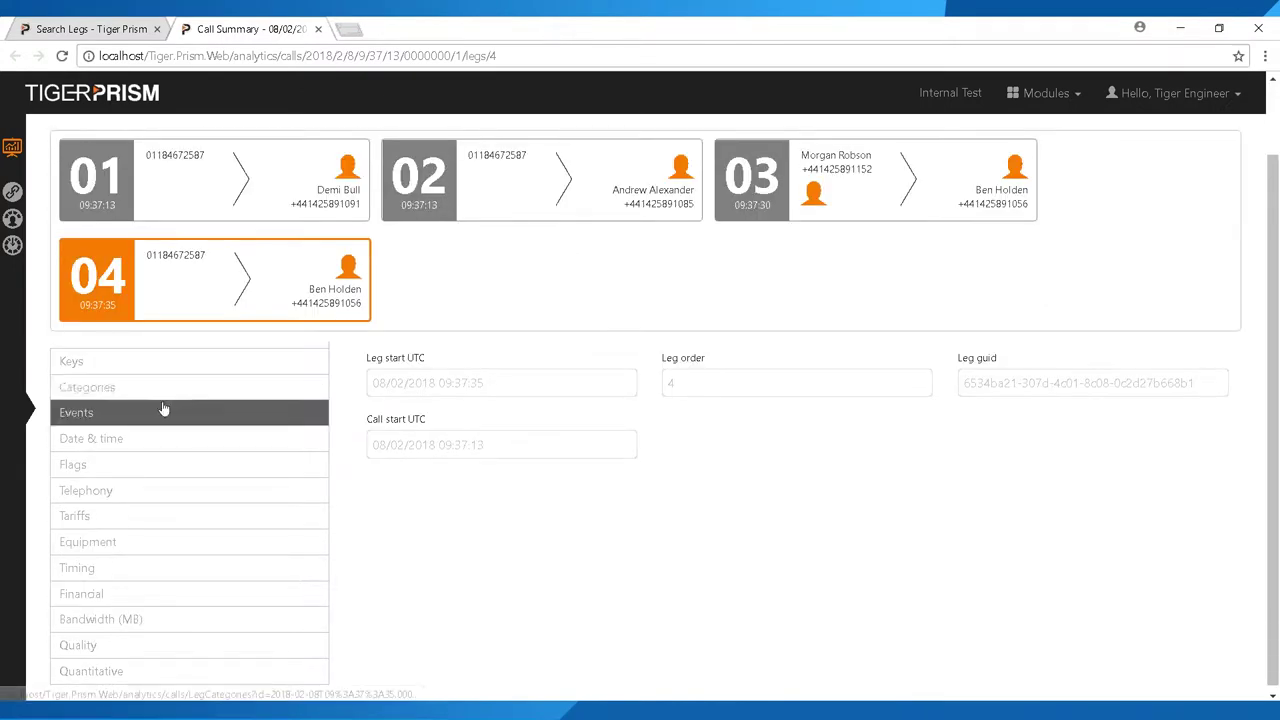
click(146, 391)
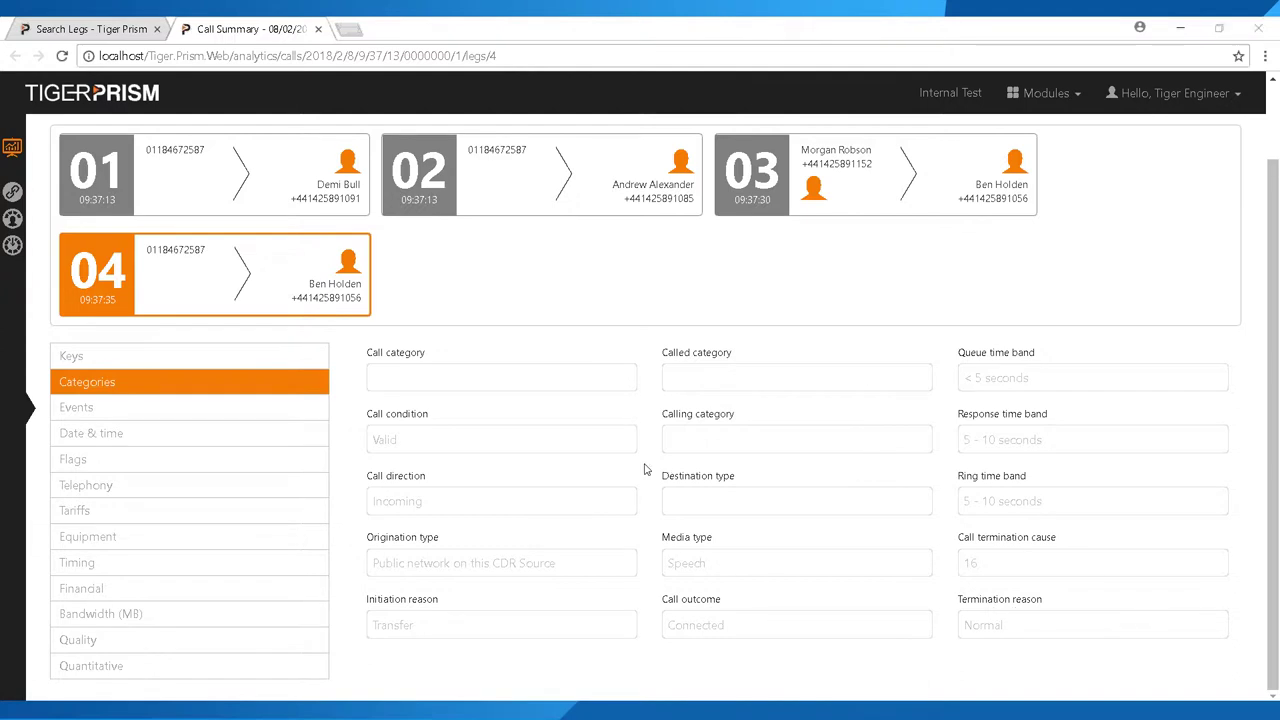
click(165, 409)
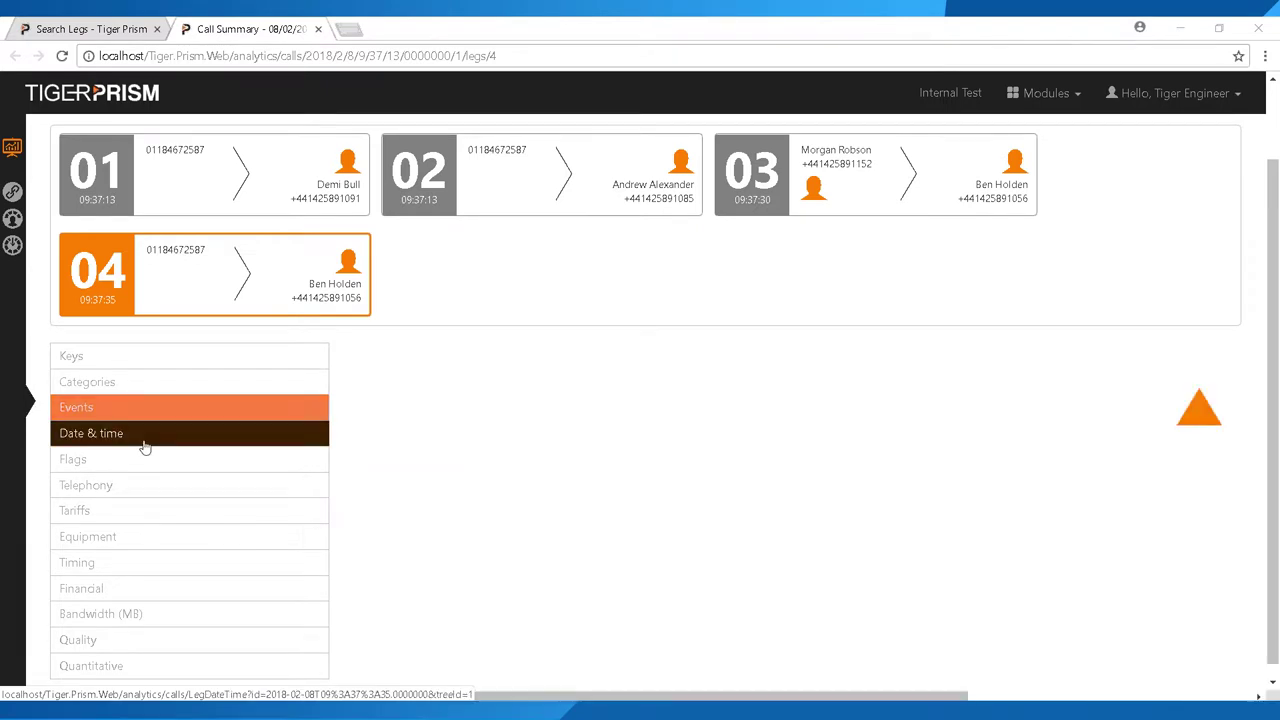
click(148, 440)
click(160, 464)
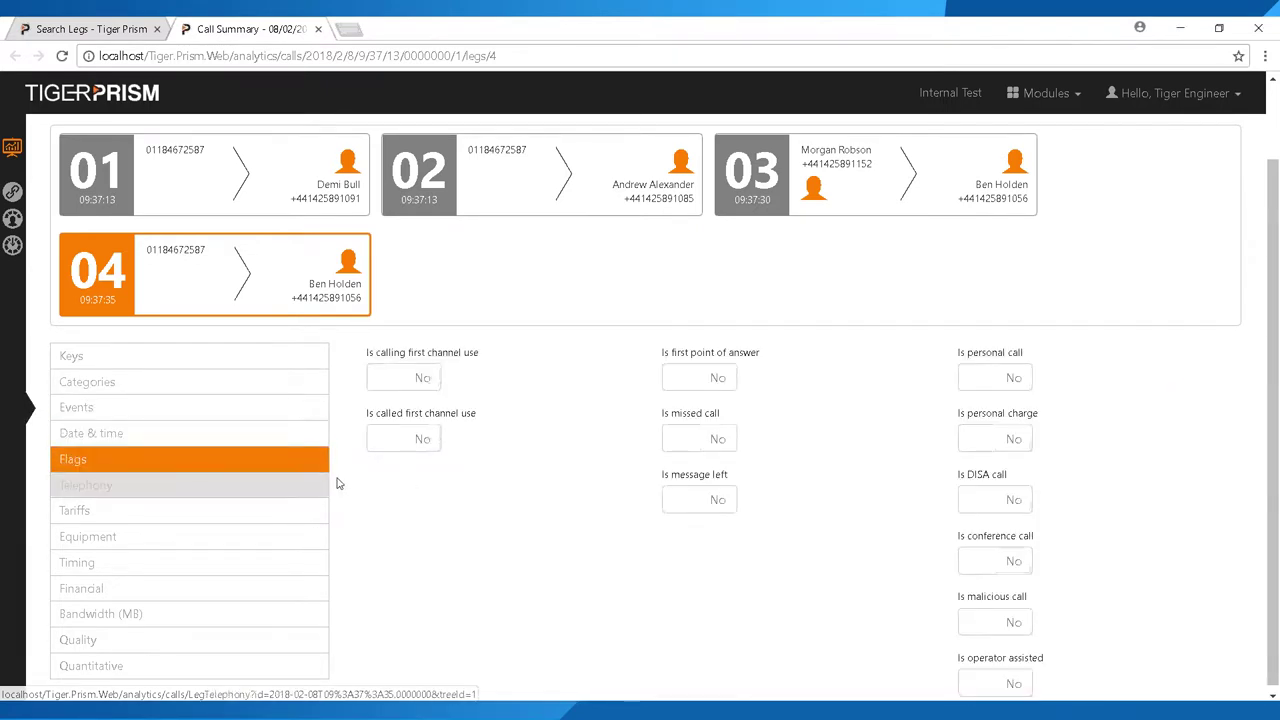
Show the Phone Group section of leg 04's Telephony details and highlight the group name.
click(198, 489)
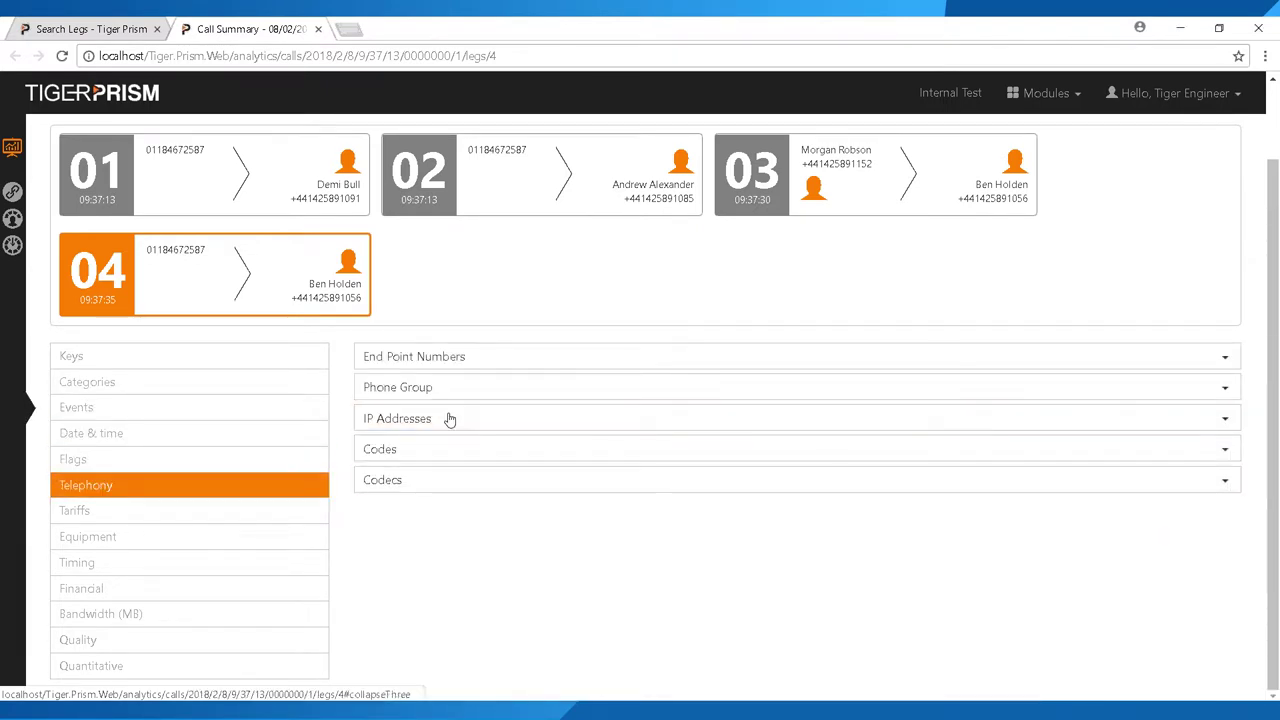
click(424, 393)
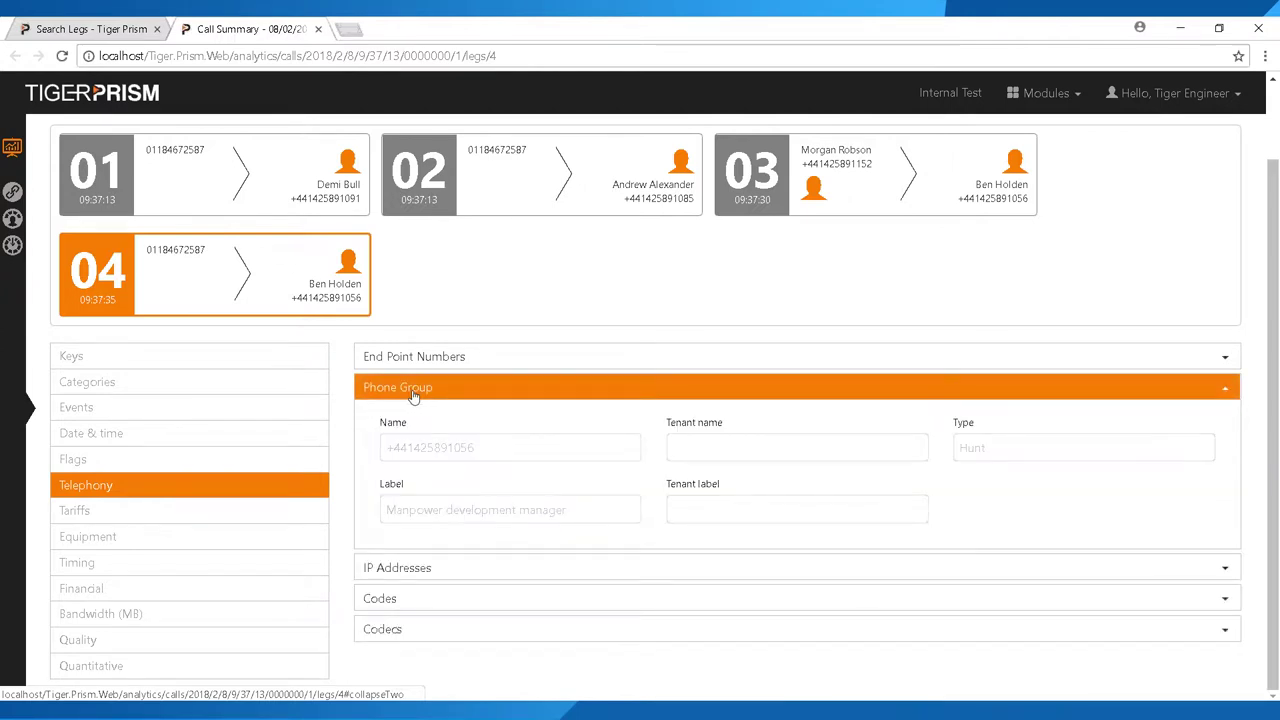
drag(520, 455, 386, 448)
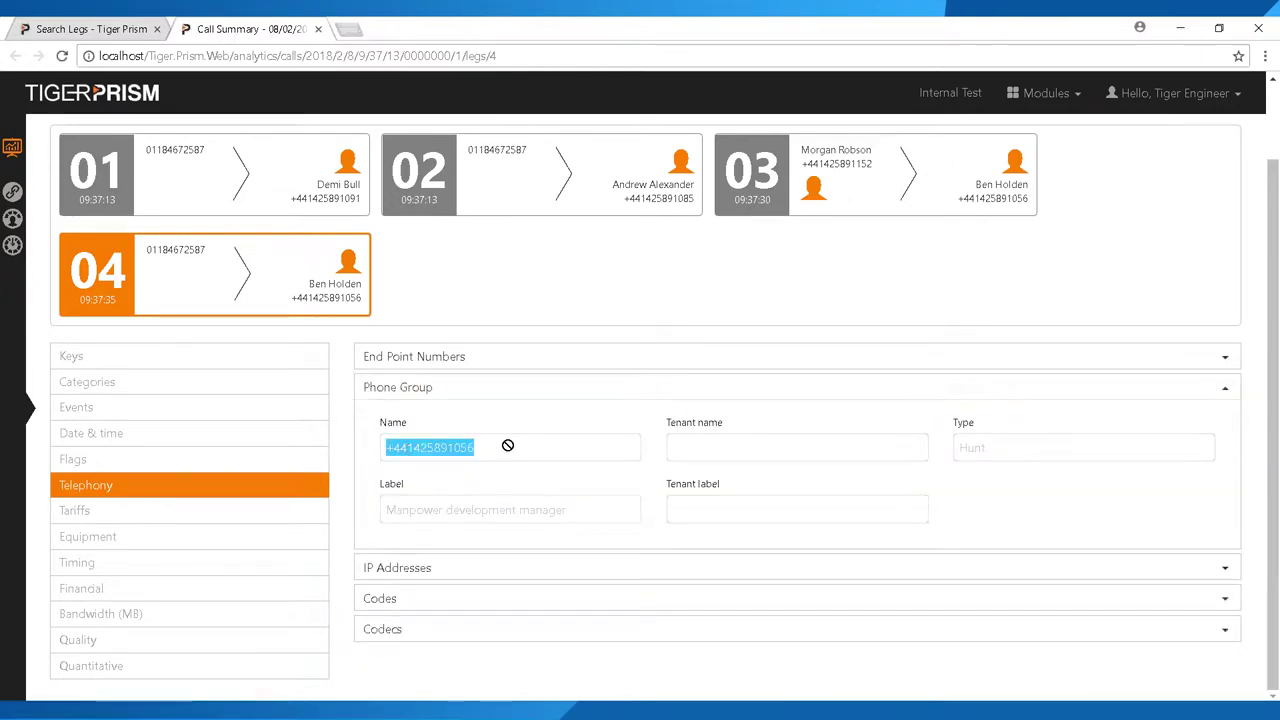
click(379, 426)
mouse_move(380, 427)
mouse_down()
mouse_move(519, 450)
mouse_move(388, 449)
mouse_up()
click(487, 453)
drag(487, 453, 394, 450)
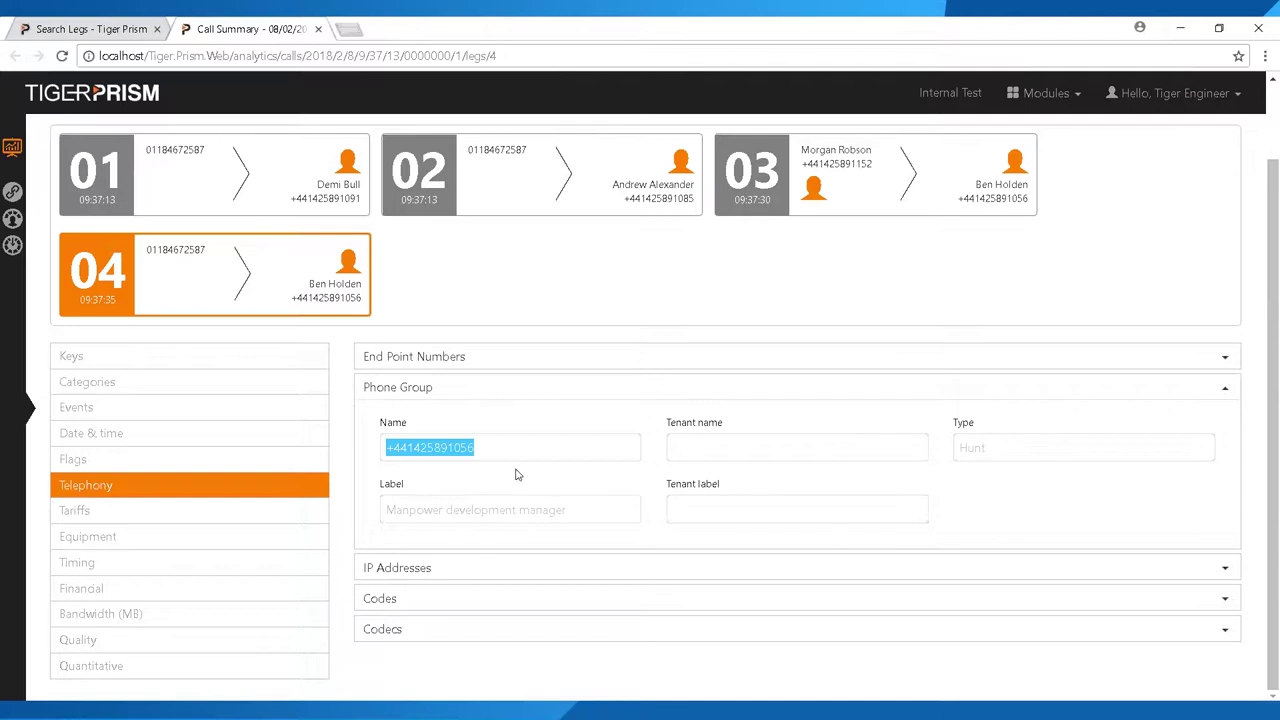
Switch to leg 03, show the Phone Group section of its Telephony details and highlight the group name.
click(762, 202)
click(190, 410)
click(123, 487)
click(366, 388)
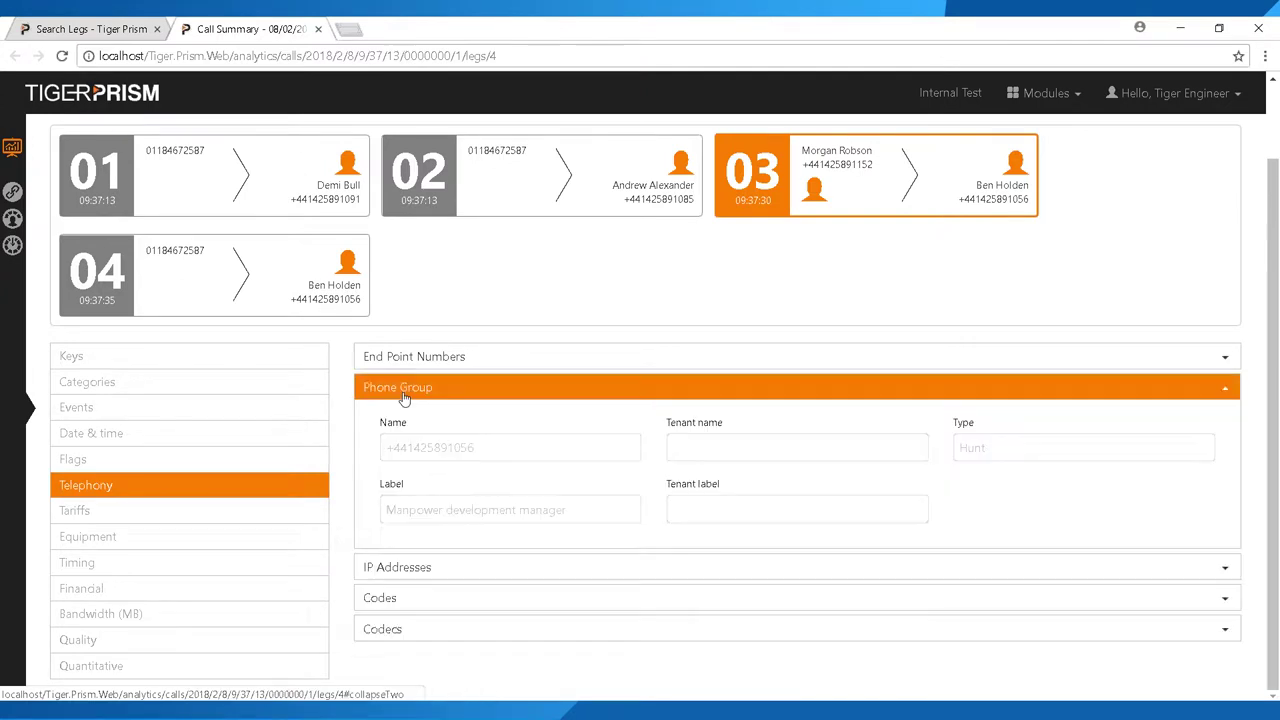
drag(470, 447, 378, 458)
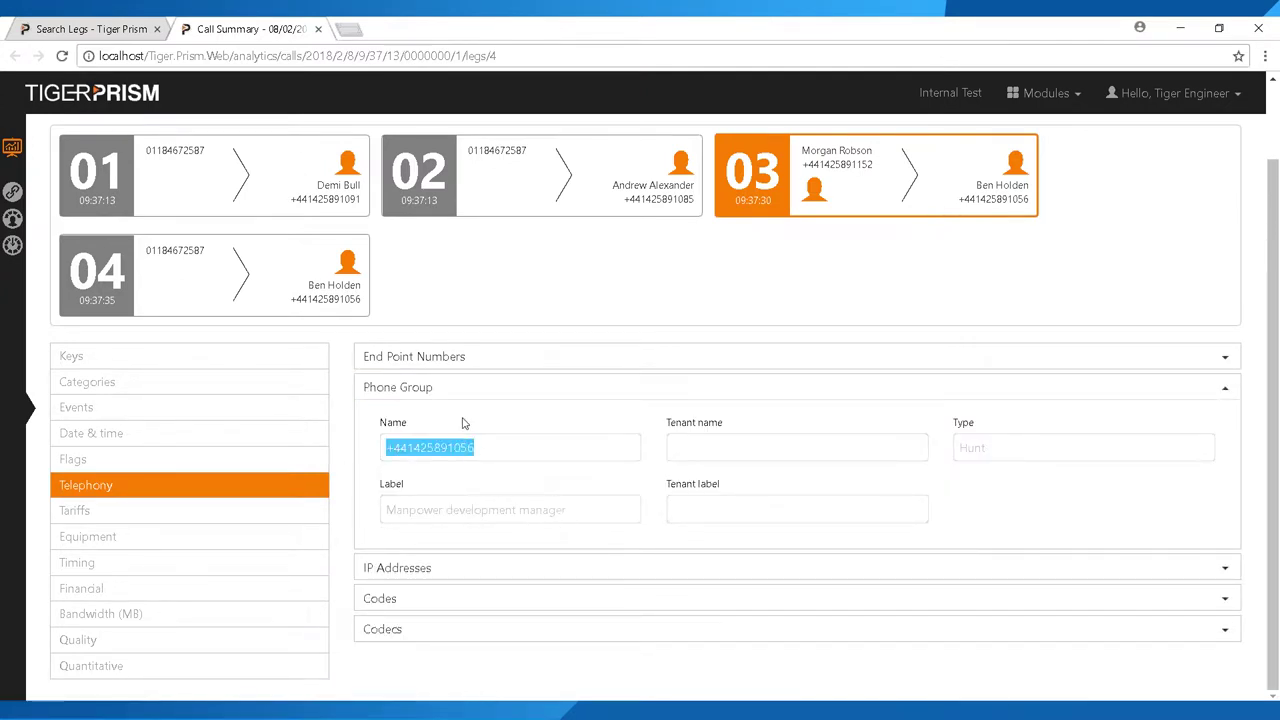
Switch to leg 02, show the Phone Group section of its Telephony details and highlight the group name.
click(407, 175)
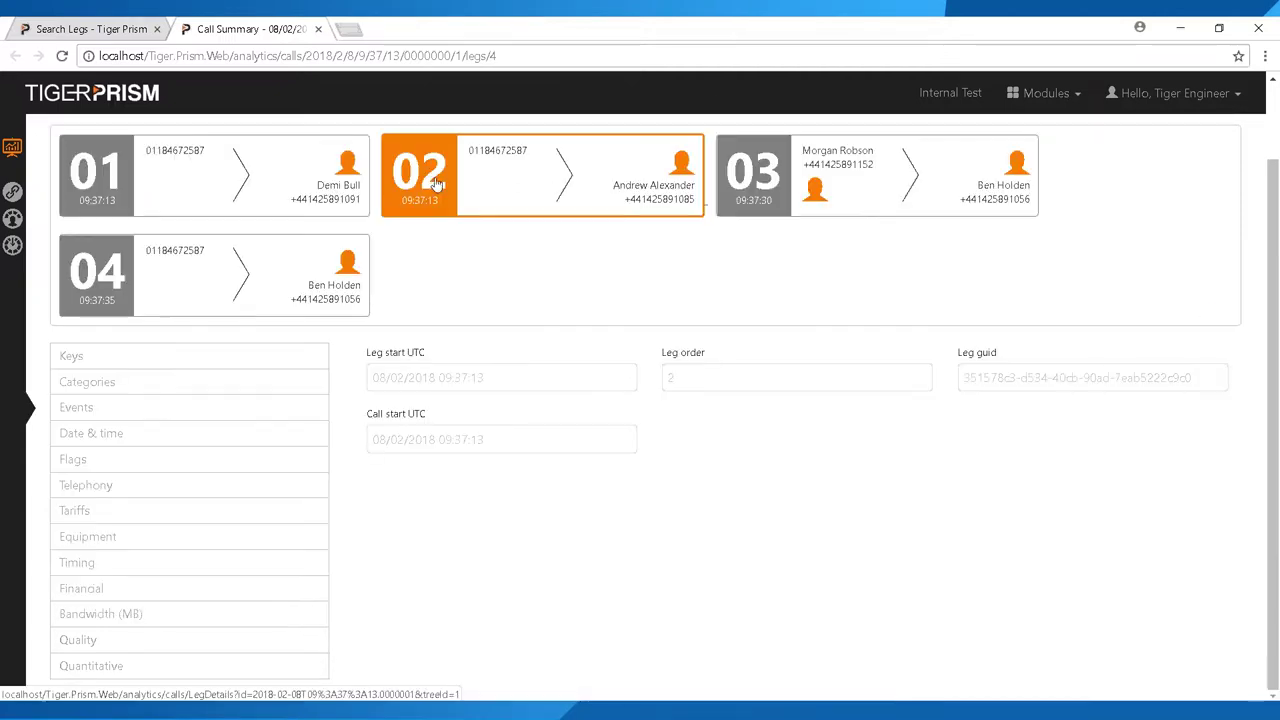
click(112, 486)
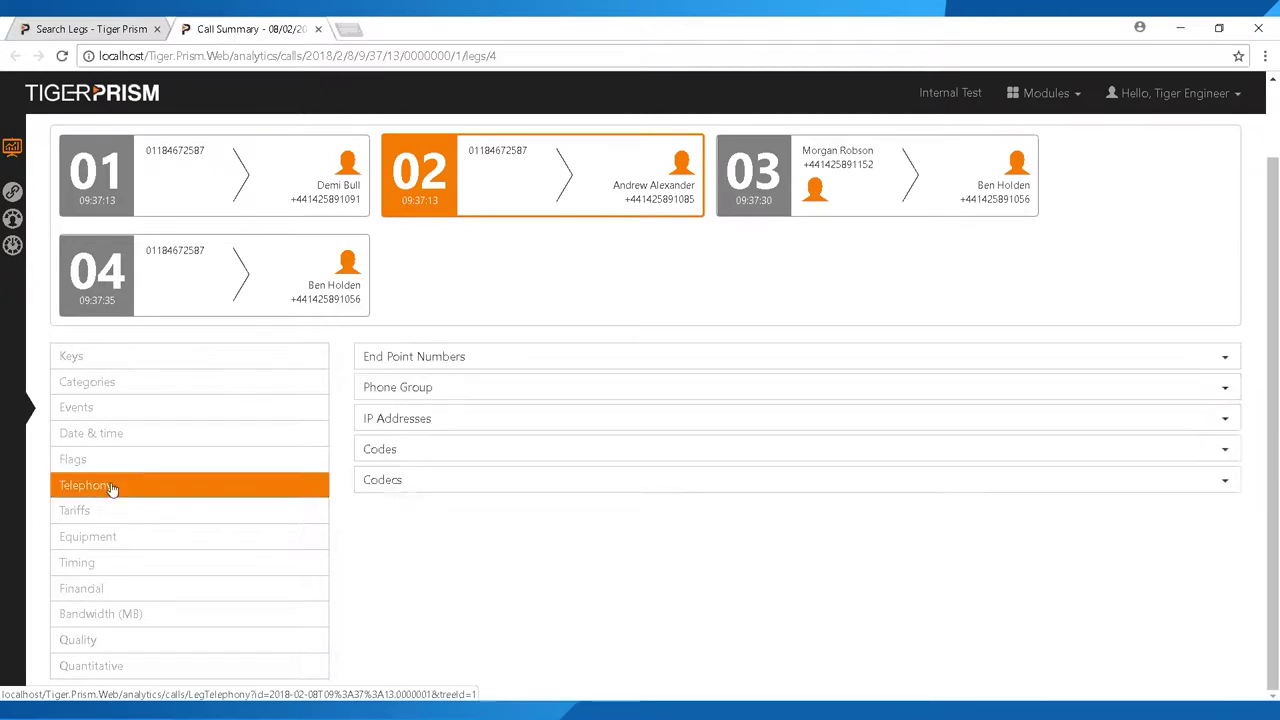
click(397, 389)
drag(478, 449, 383, 451)
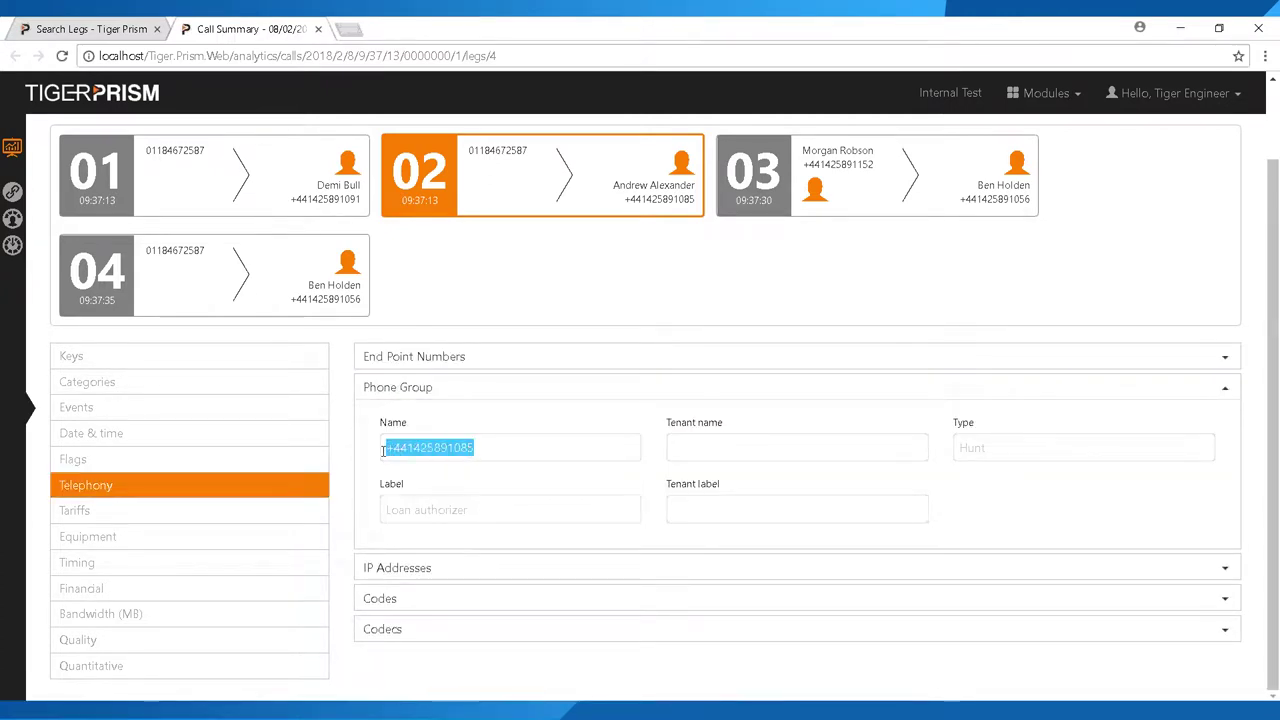
click(453, 449)
drag(457, 448, 503, 451)
click(449, 448)
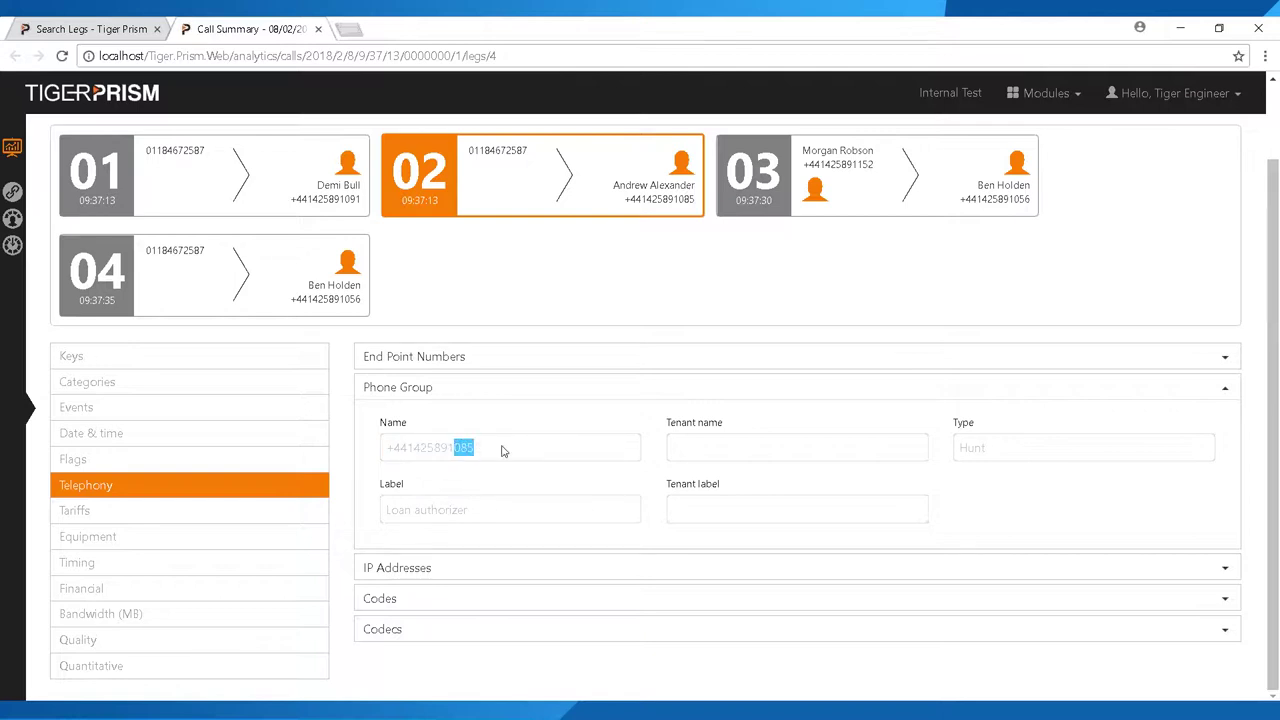
Switch back to leg 04 and examine its Telephony, Tariffs, Bandwidth (MB) and Calling equipment General details.
click(293, 312)
click(155, 492)
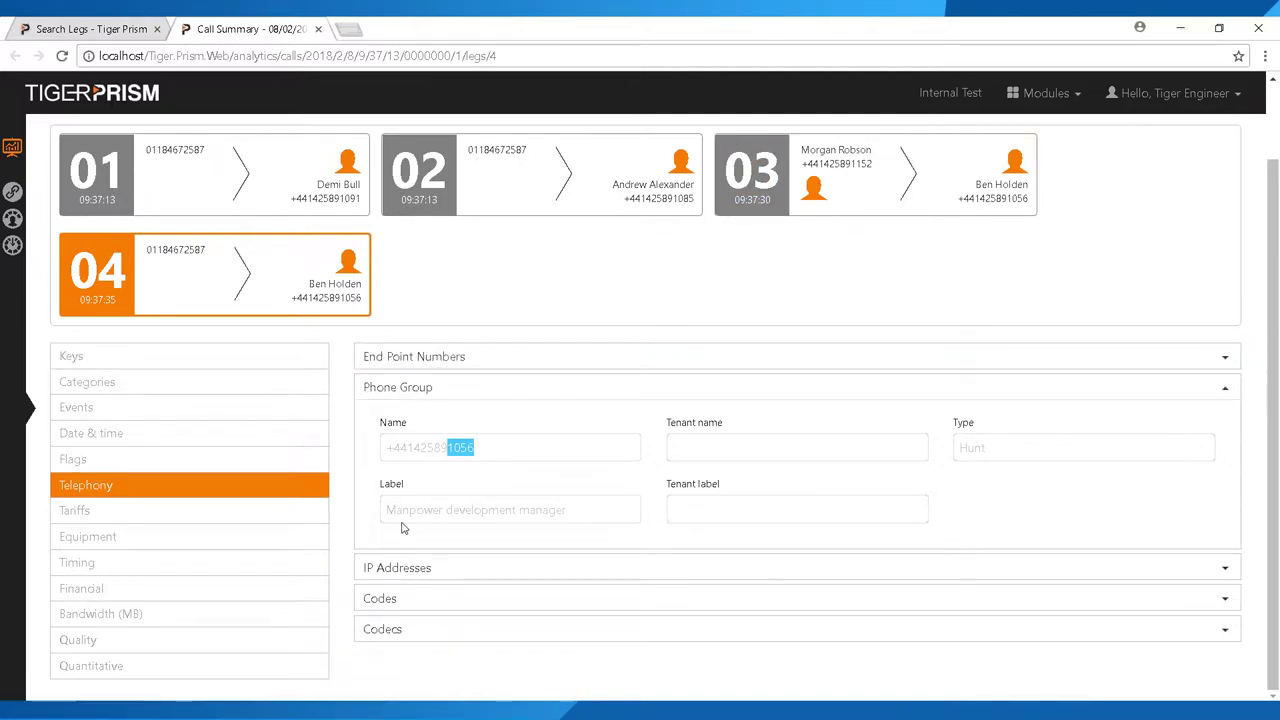
click(120, 537)
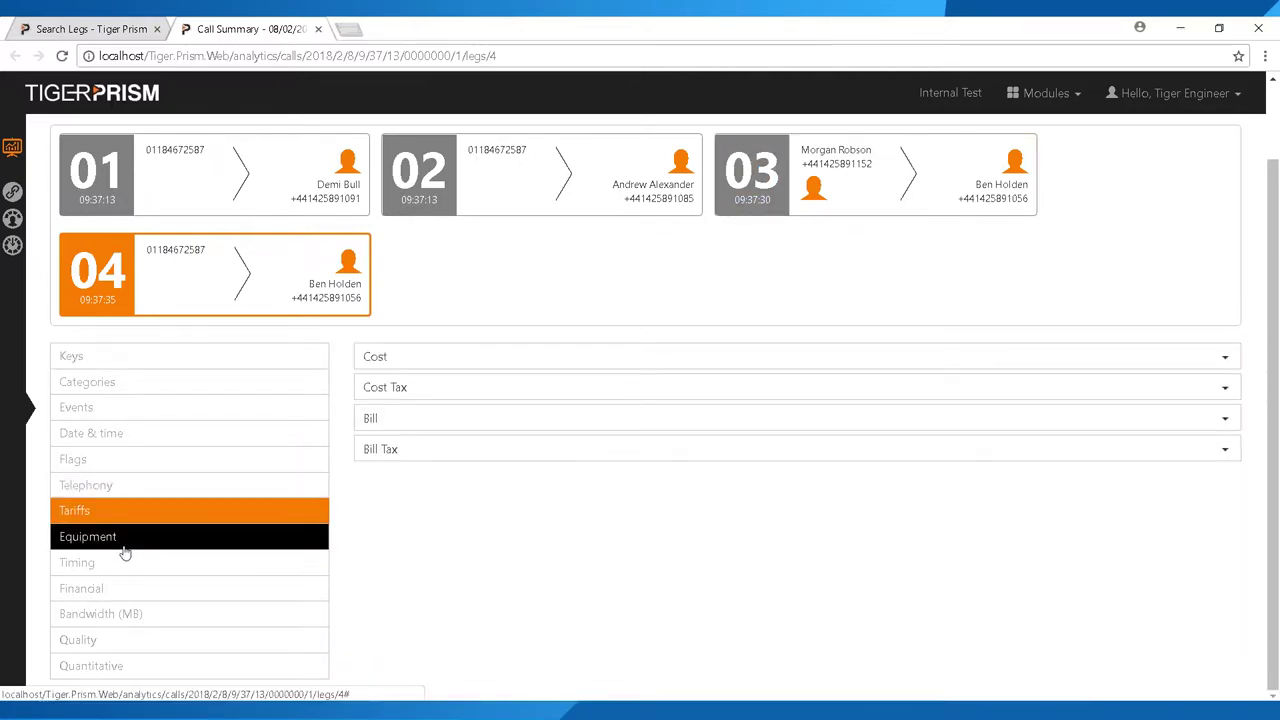
scroll(569, 529, down, 1)
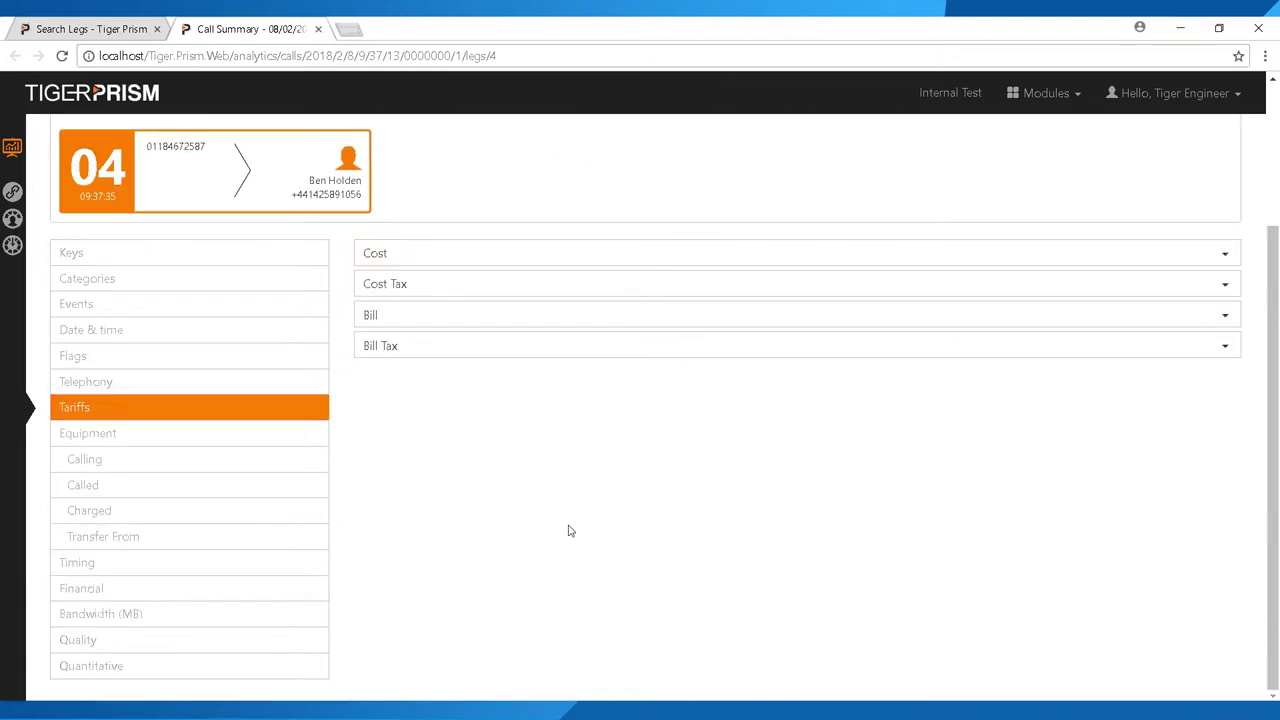
click(157, 620)
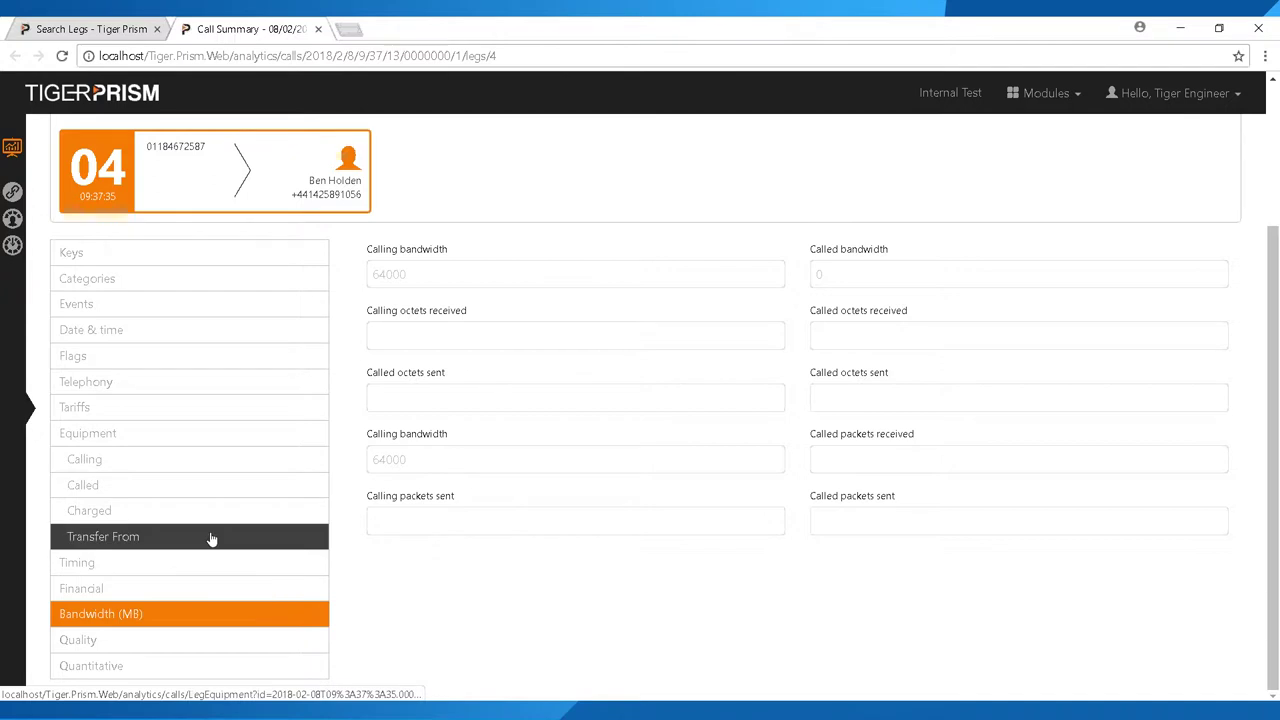
click(143, 461)
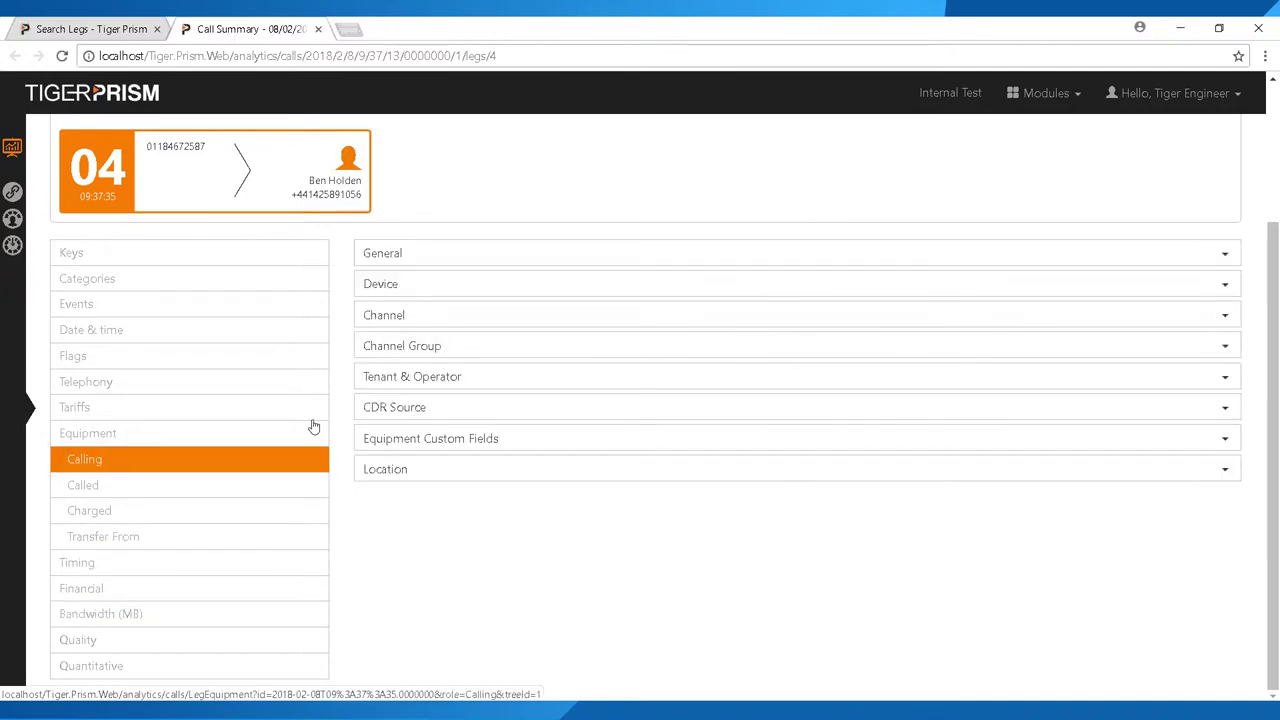
click(429, 257)
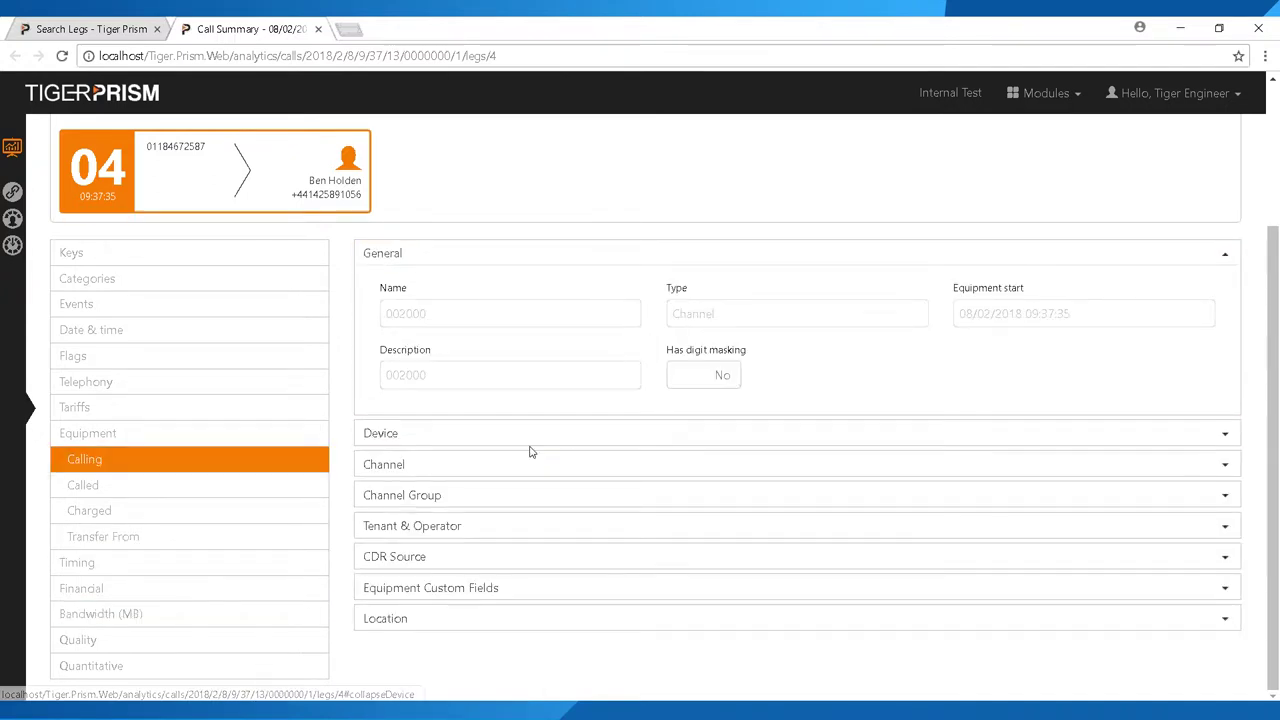
Reopen the Phone Group section of leg 04's Telephony details and highlight the group name.
scroll(393, 291, up, 3)
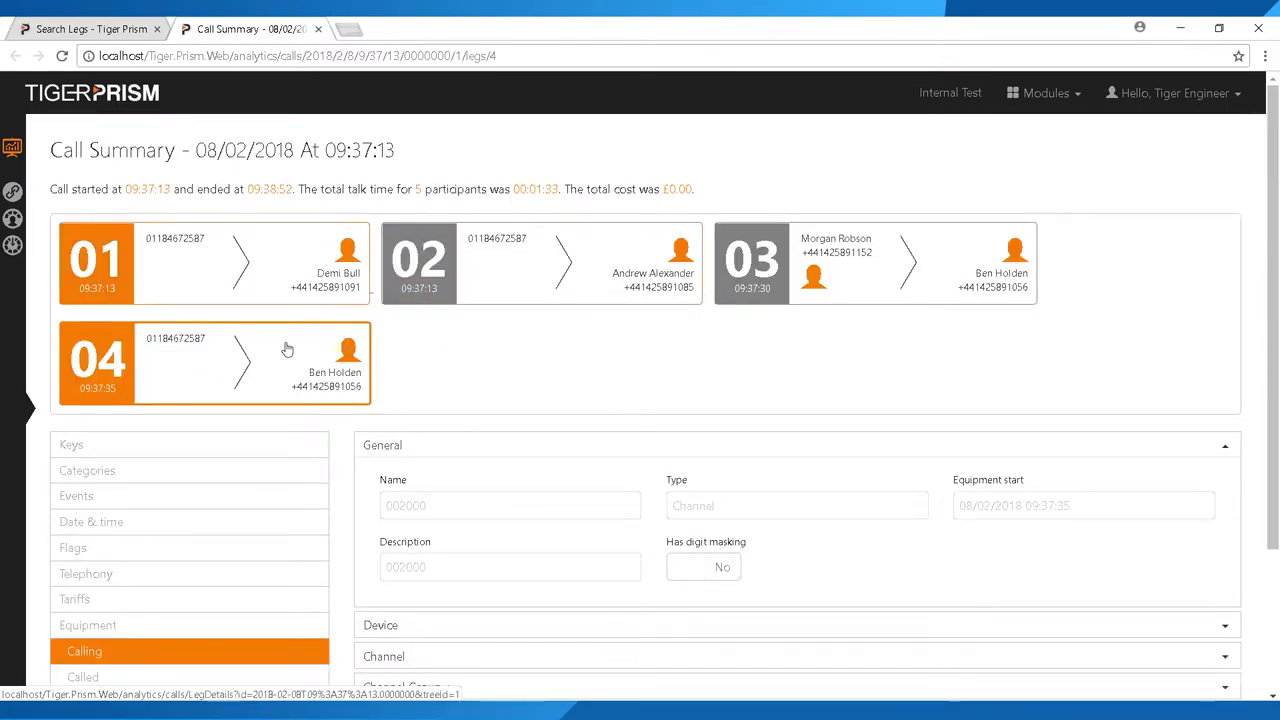
scroll(357, 506, down, 1)
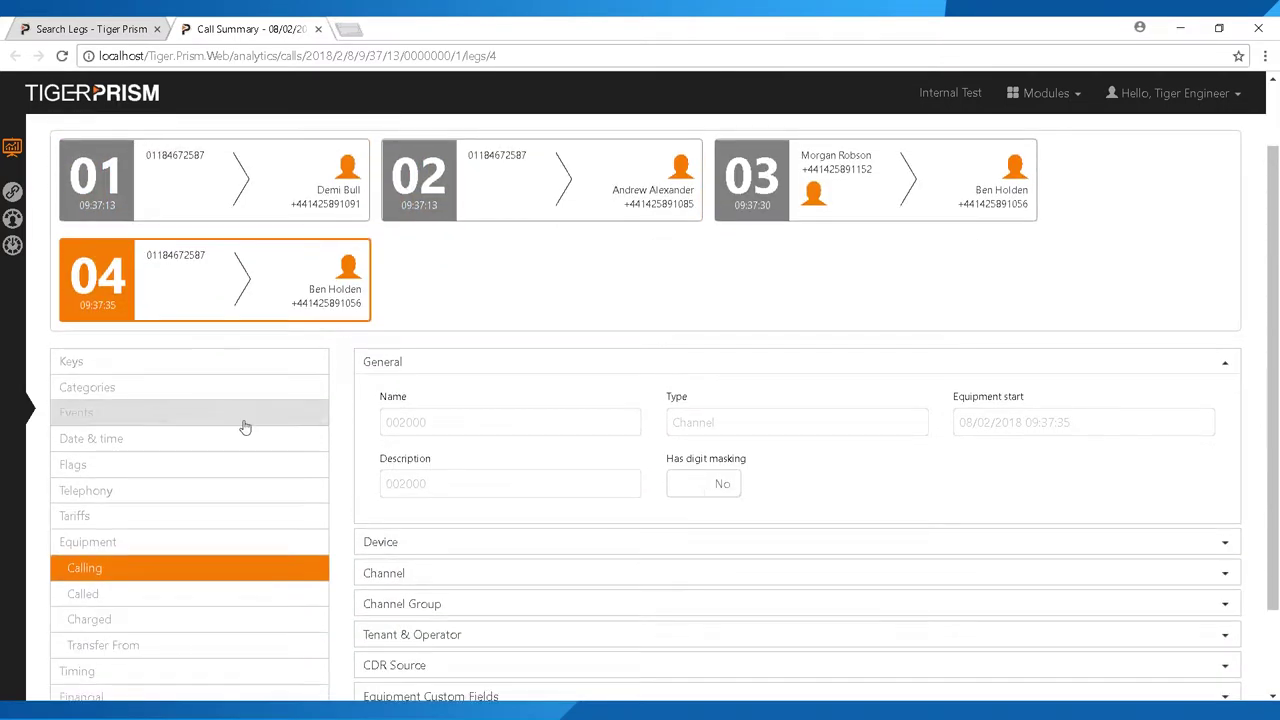
click(137, 493)
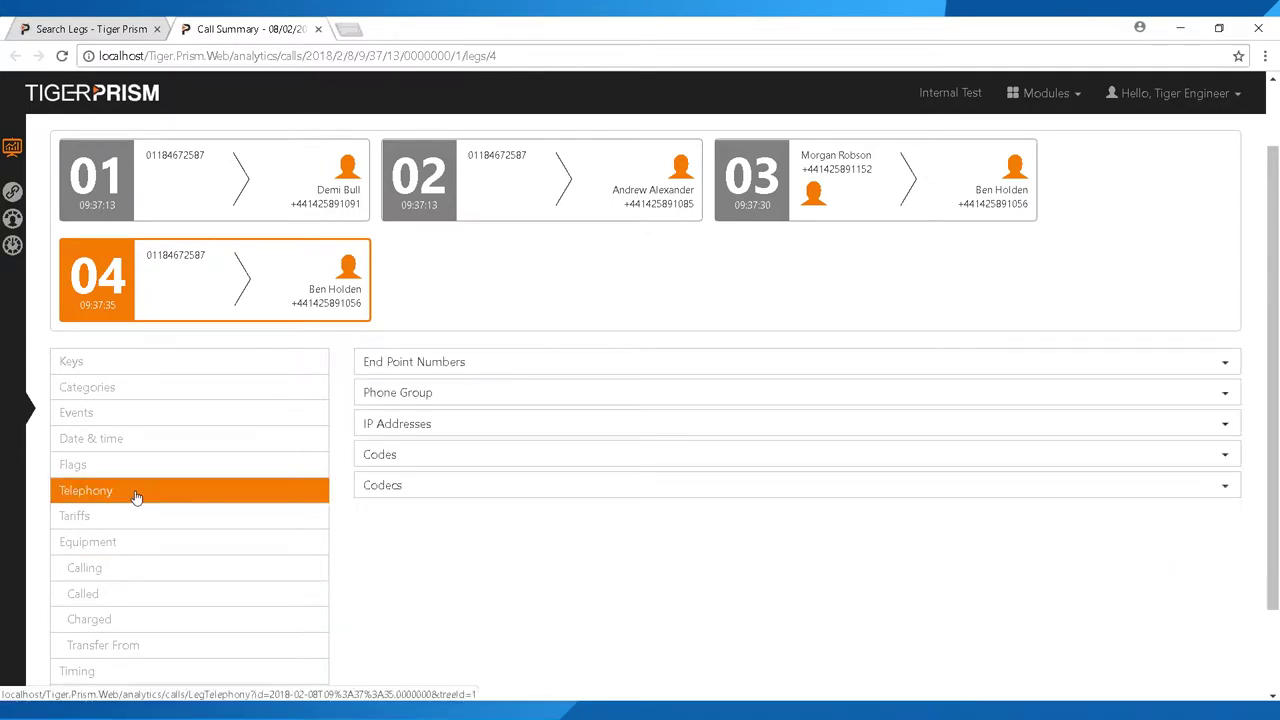
click(494, 392)
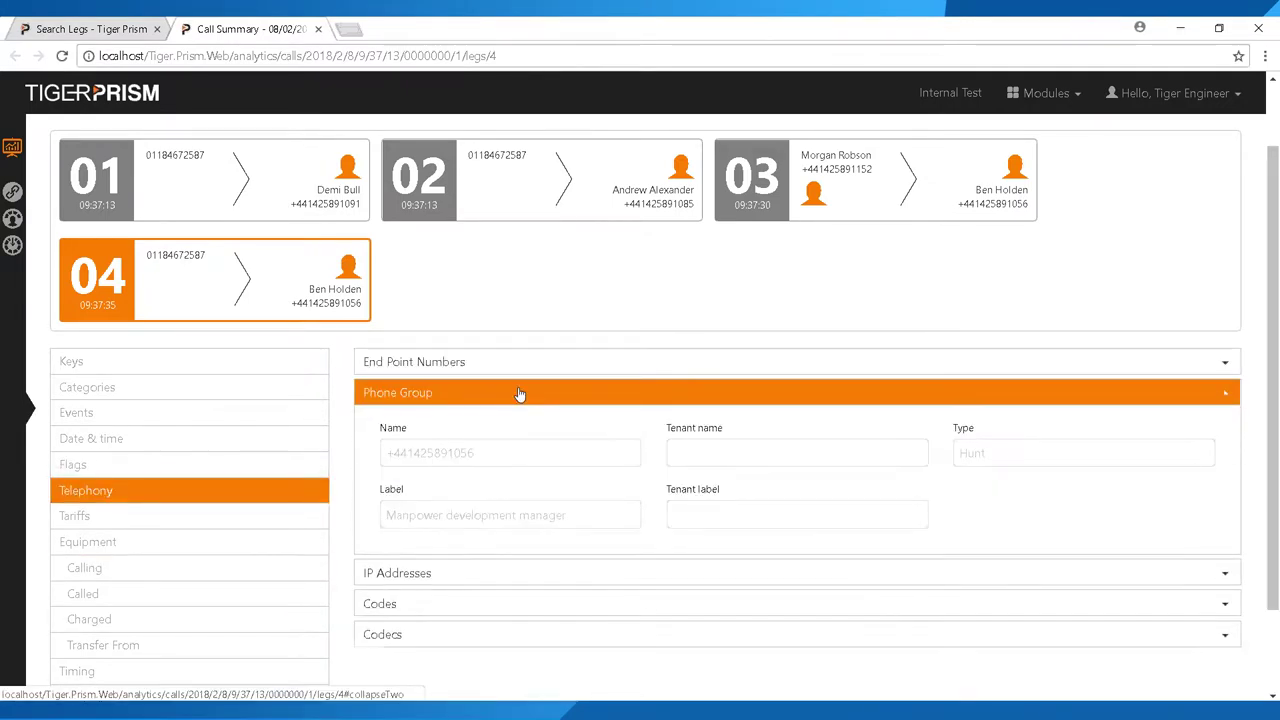
drag(480, 457, 378, 463)
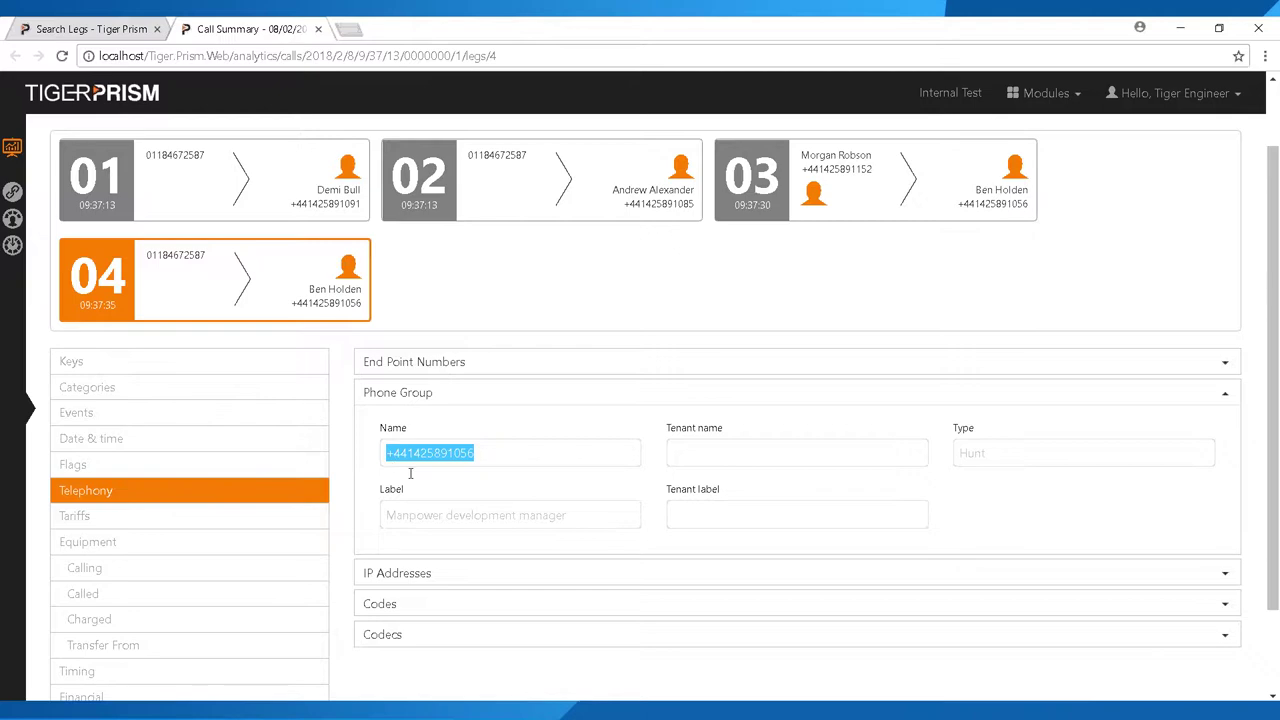
Return to the Search Legs page, add the EndPoint Group Label and Name fields as columns and rerun the search.
click(80, 29)
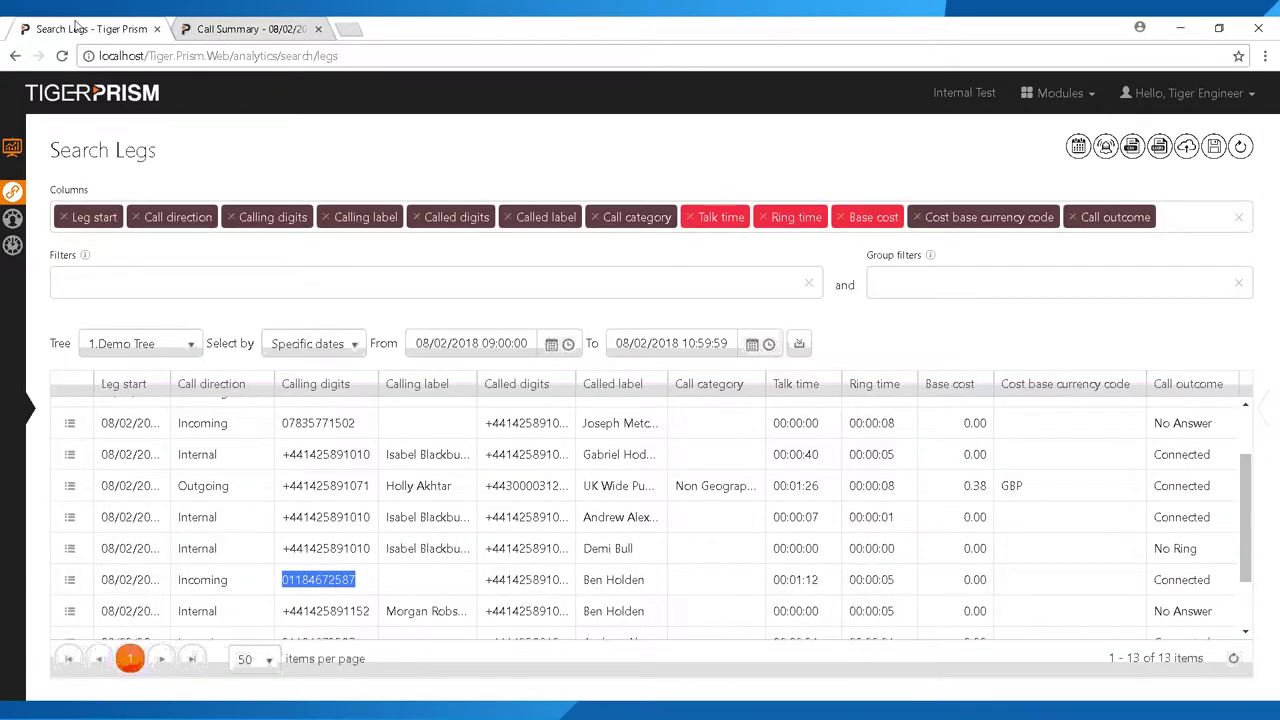
click(175, 217)
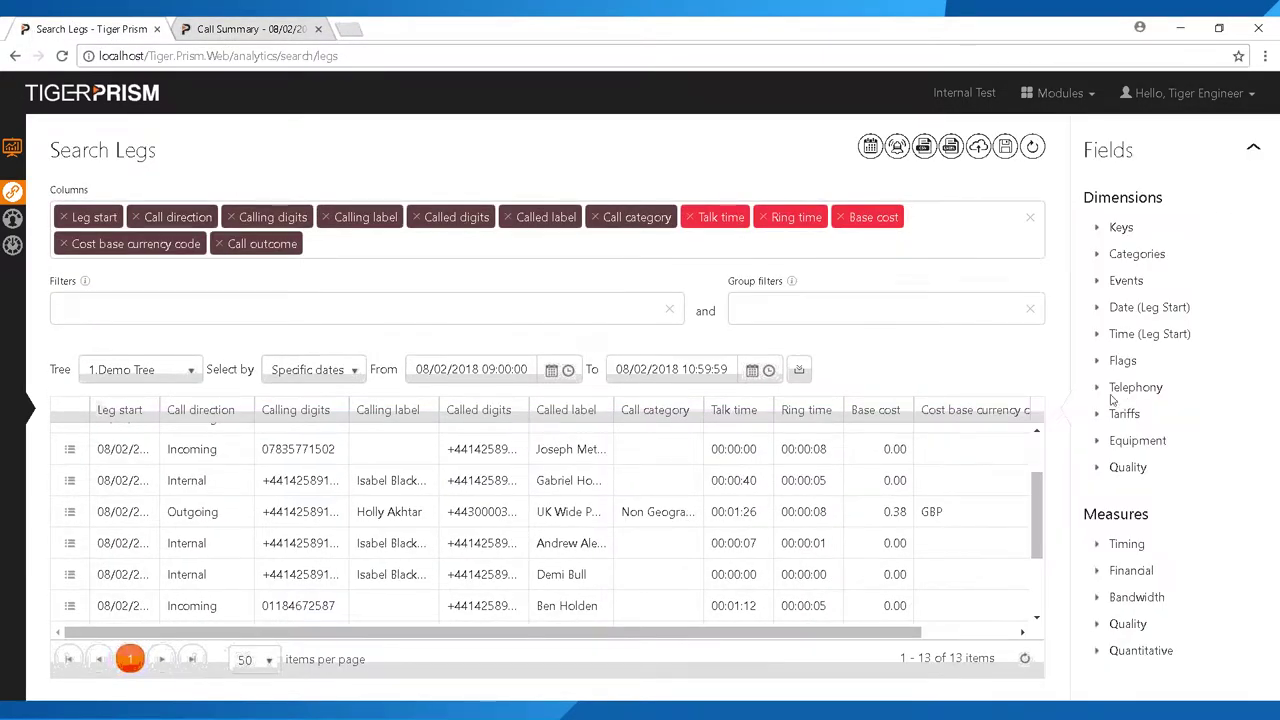
click(1100, 393)
click(1110, 442)
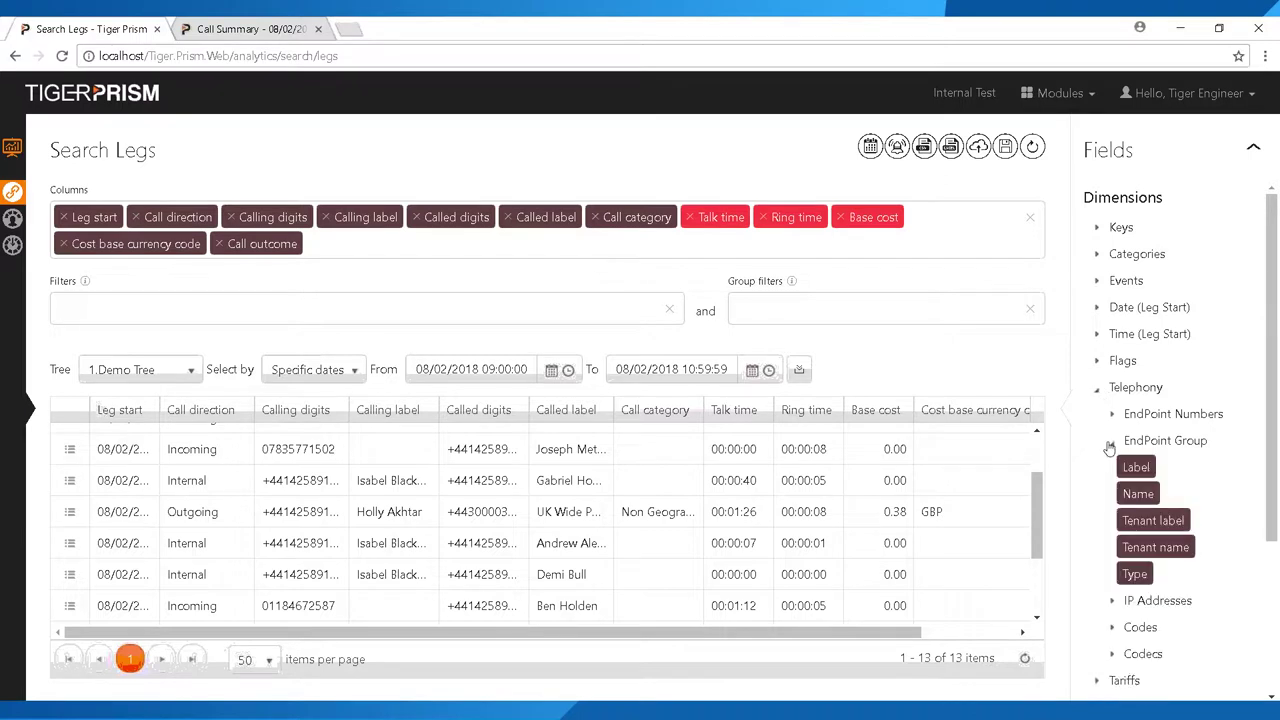
drag(1138, 467, 930, 238)
drag(1138, 494, 440, 250)
click(799, 369)
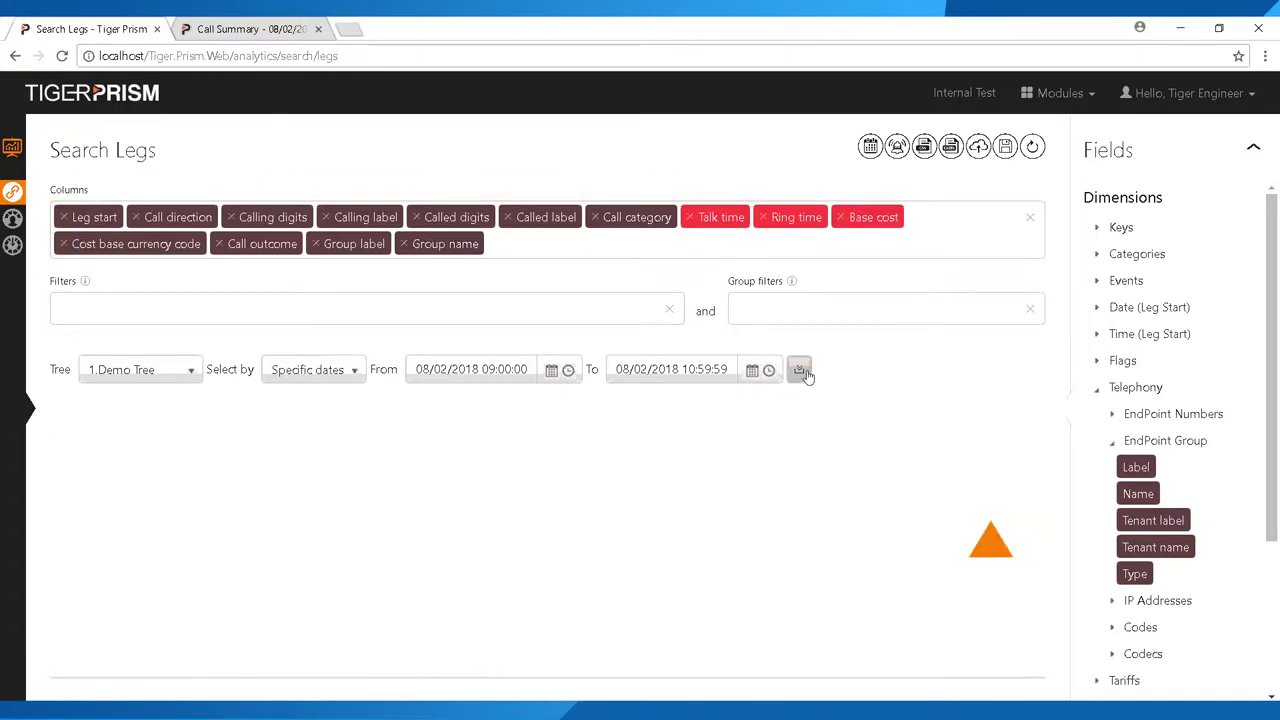
Examine the Group label and Group name values of the legs in the search results.
drag(800, 632, 1010, 632)
drag(1037, 488, 1038, 542)
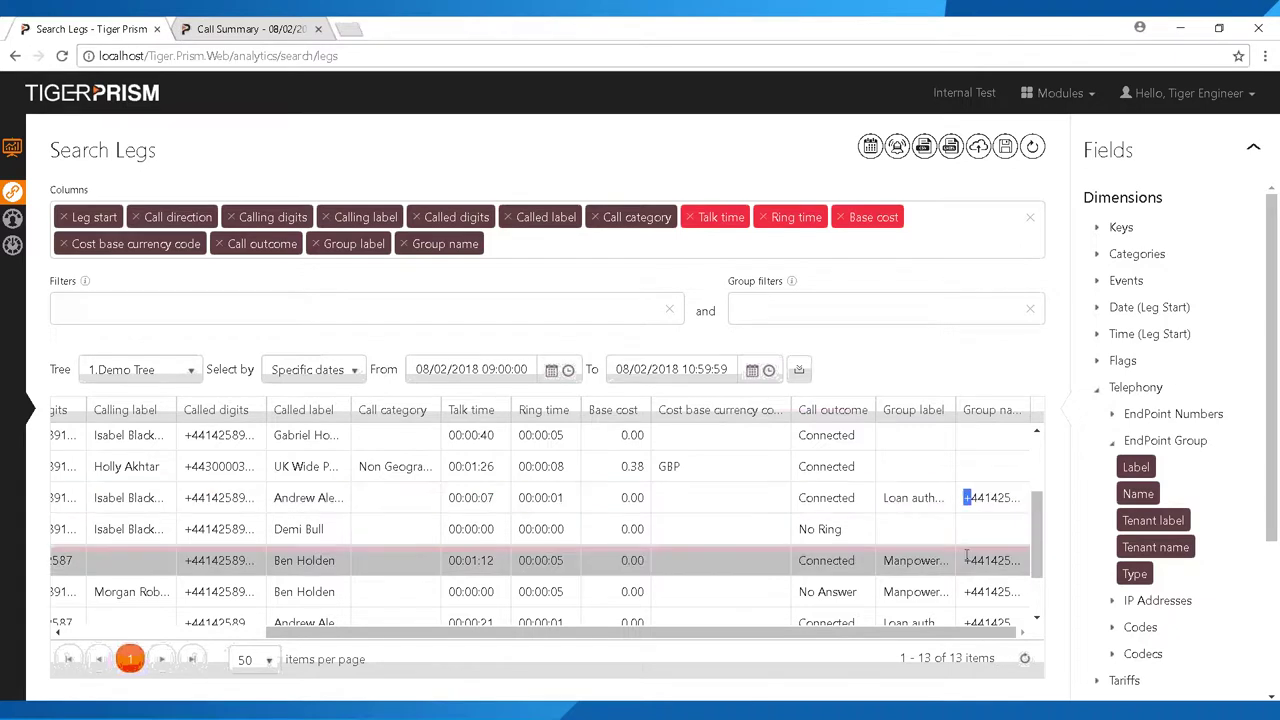
double_click(1005, 562)
click(1014, 598)
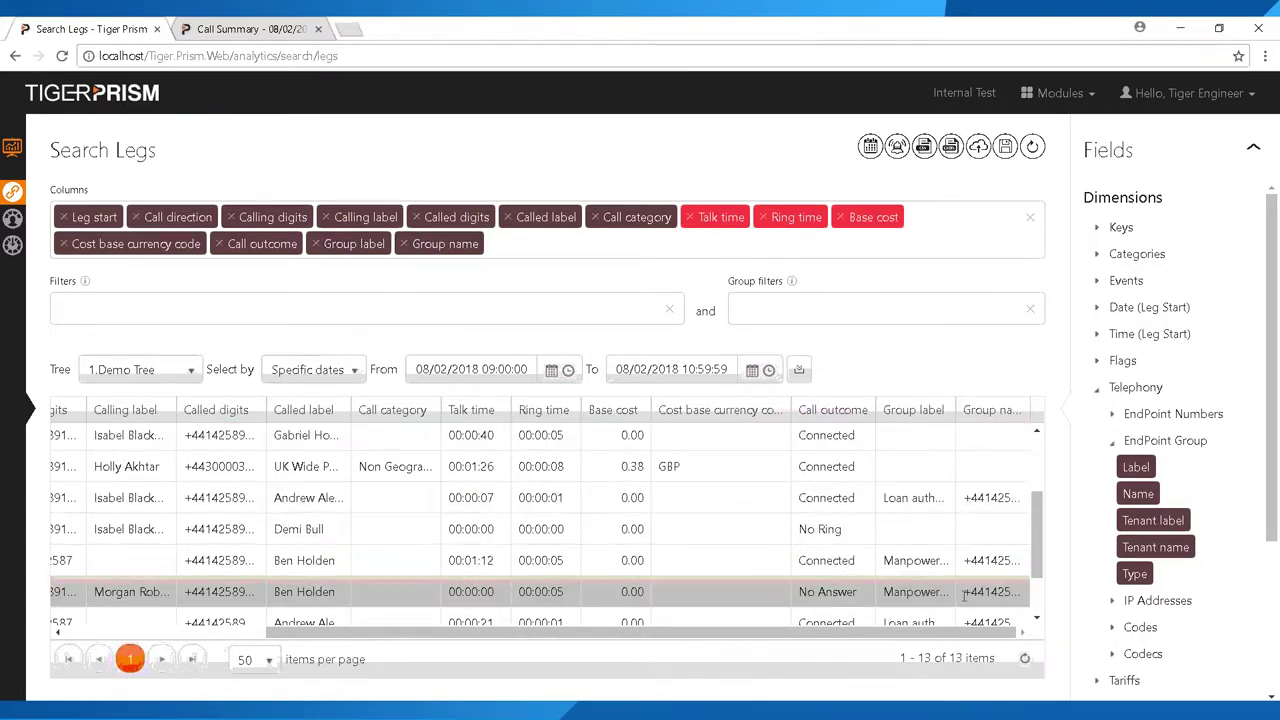
scroll(985, 560, down, 2)
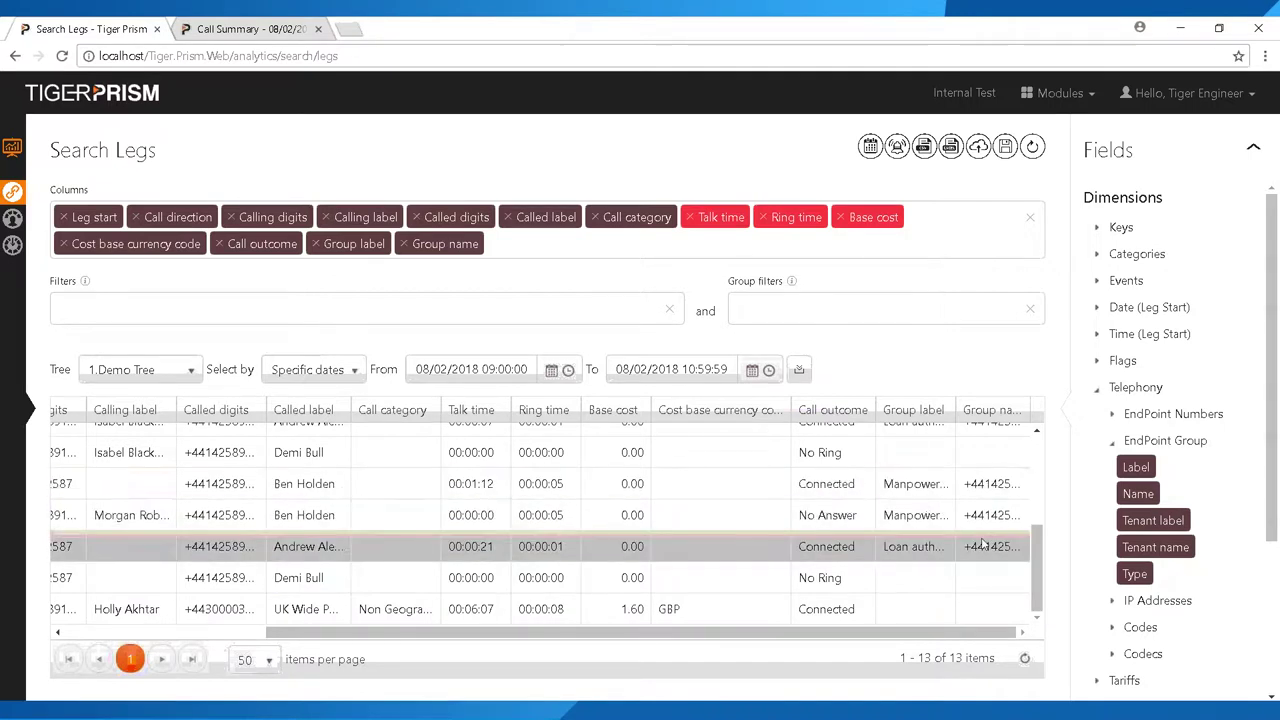
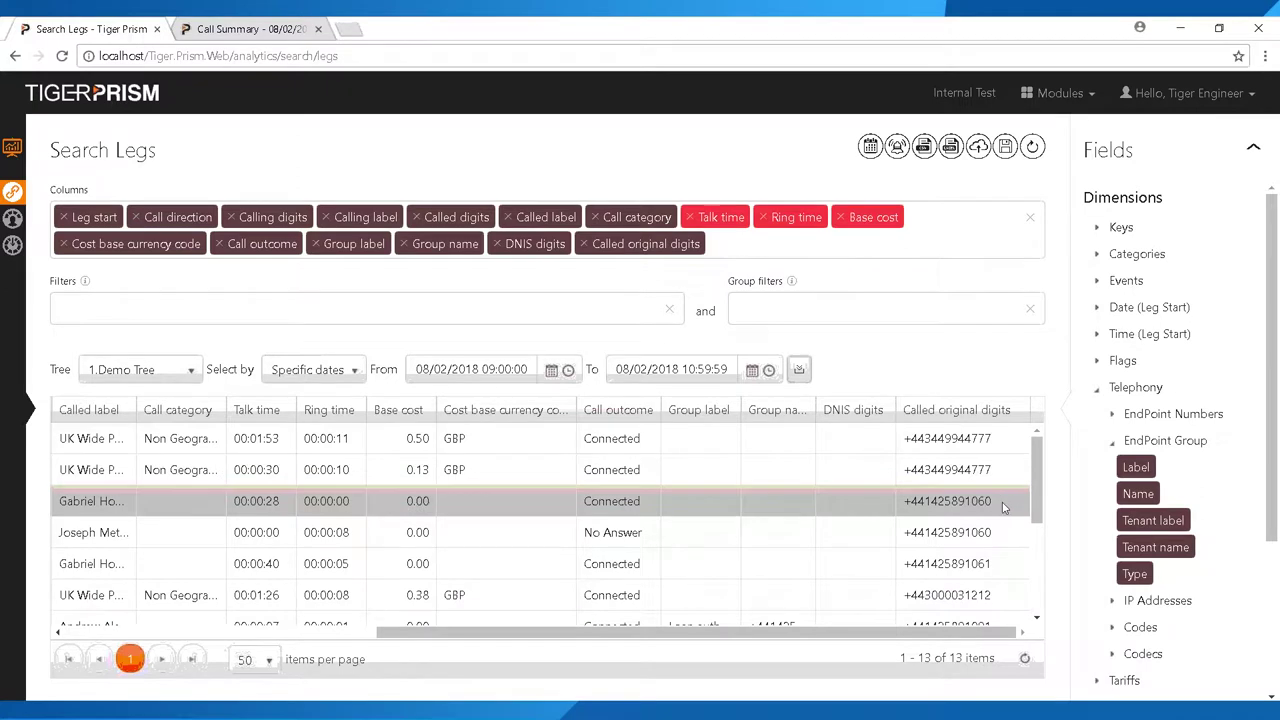
Highlight the called original digits of the internal leg with 00:00:07 talk time and compare them with its called digits.
scroll(1006, 530, down, 1)
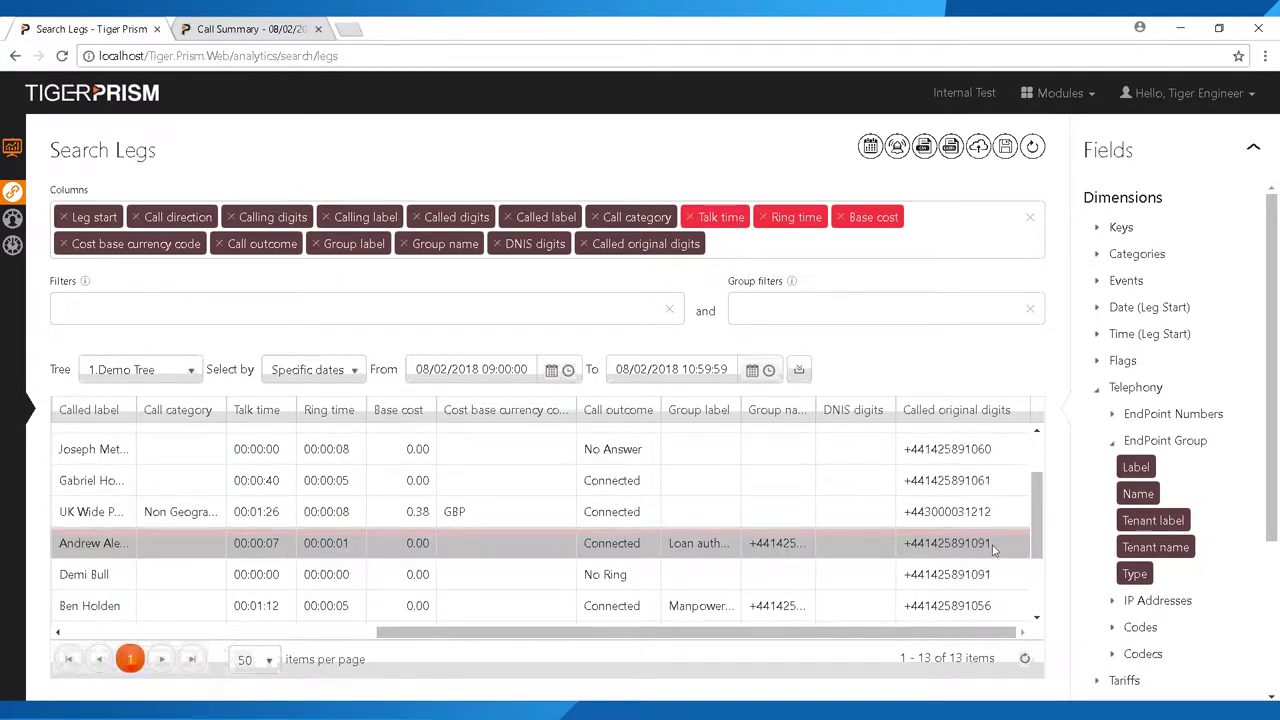
scroll(990, 565, down, 1)
double_click(947, 504)
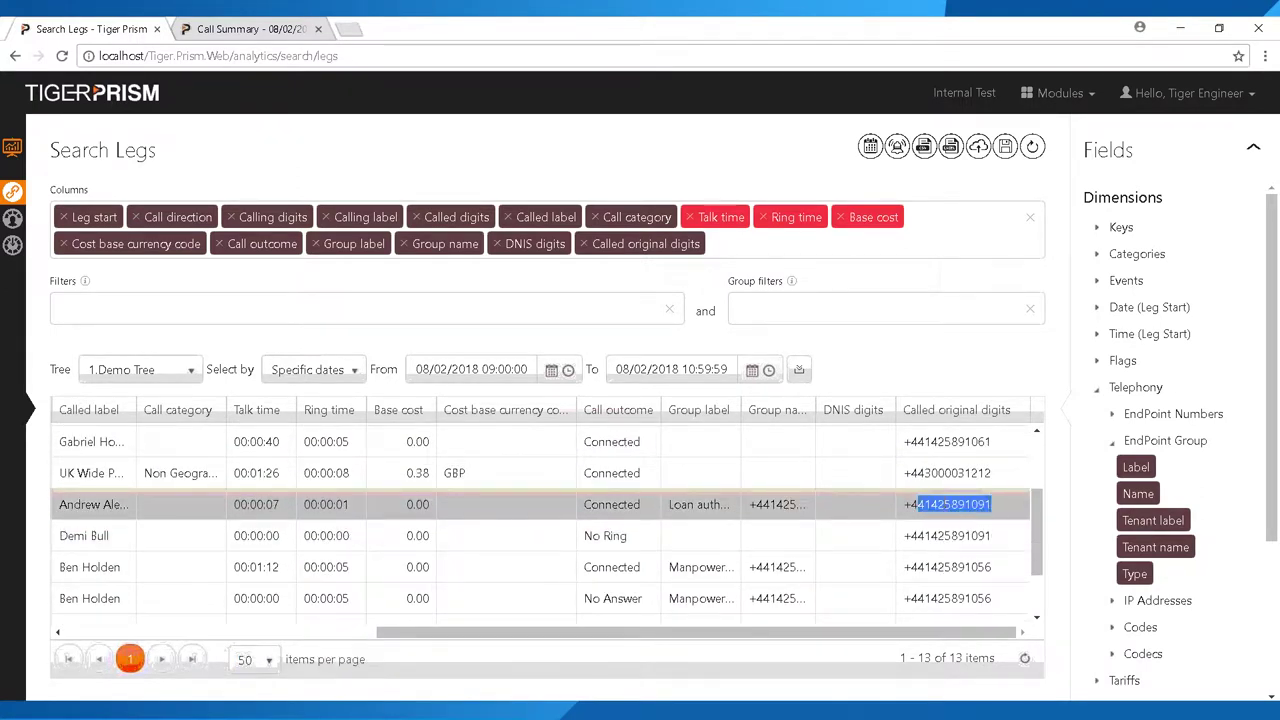
drag(880, 632, 568, 632)
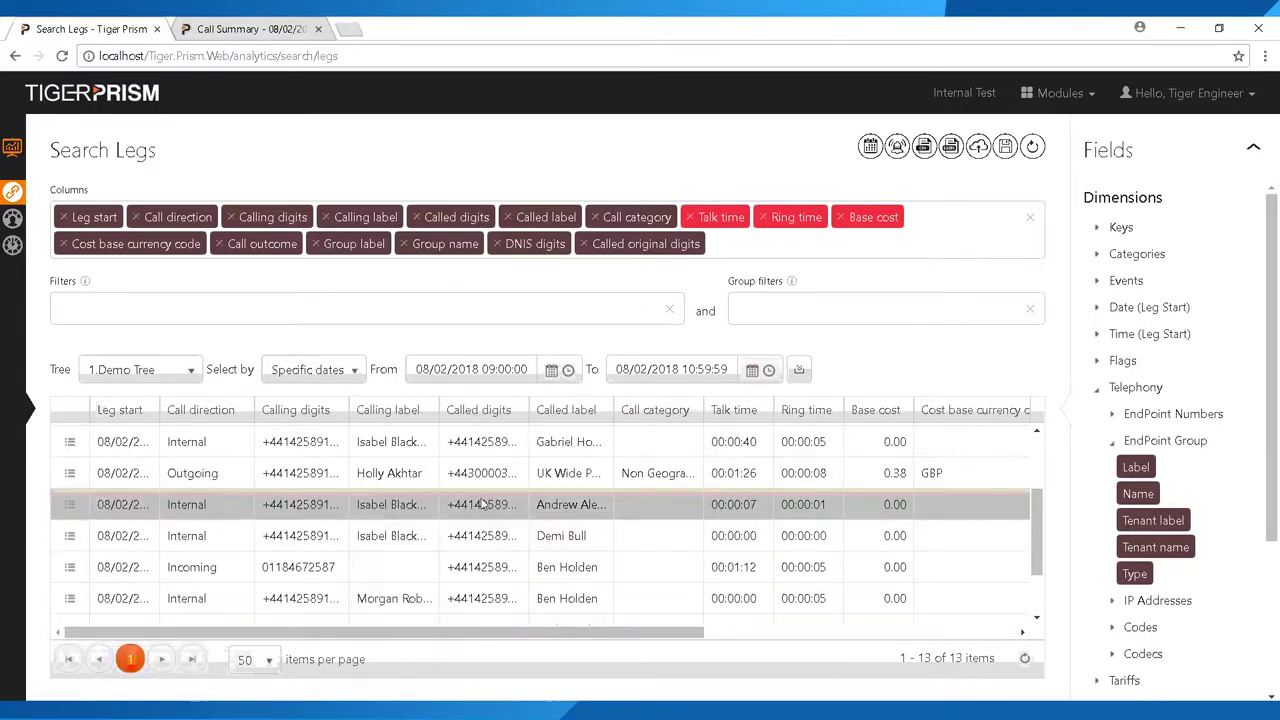
drag(705, 632, 1015, 632)
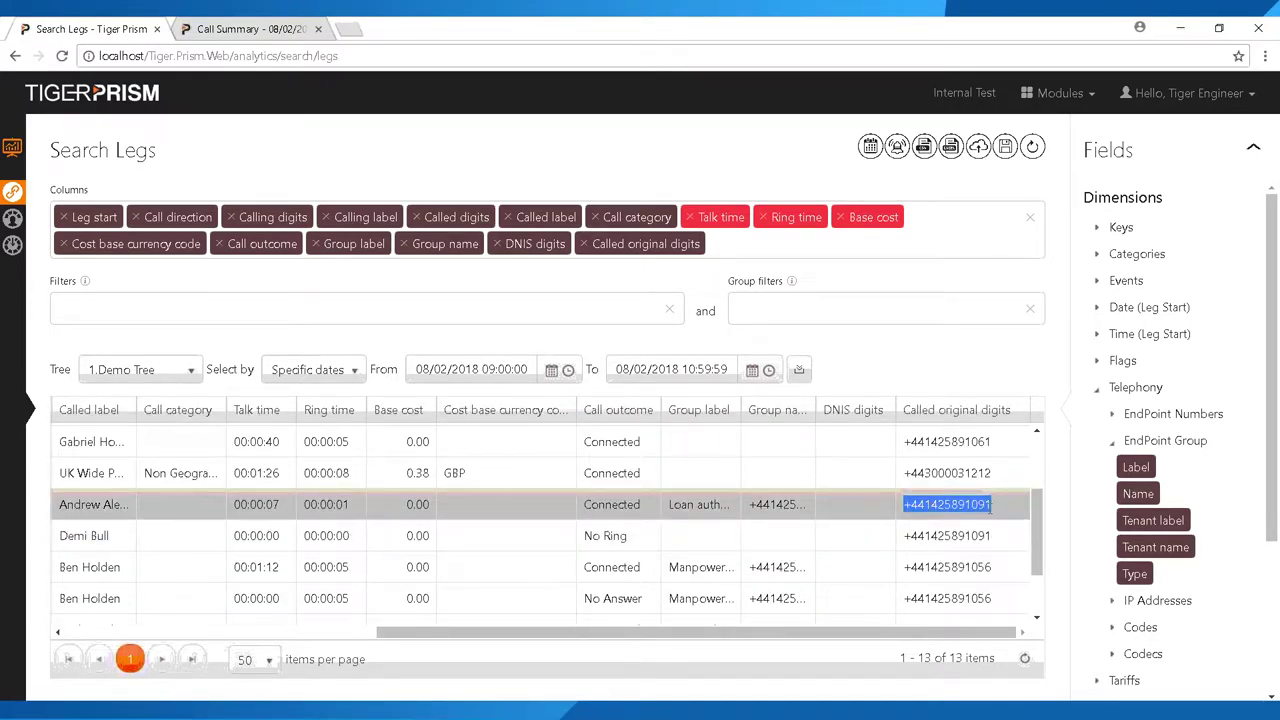
drag(690, 632, 524, 632)
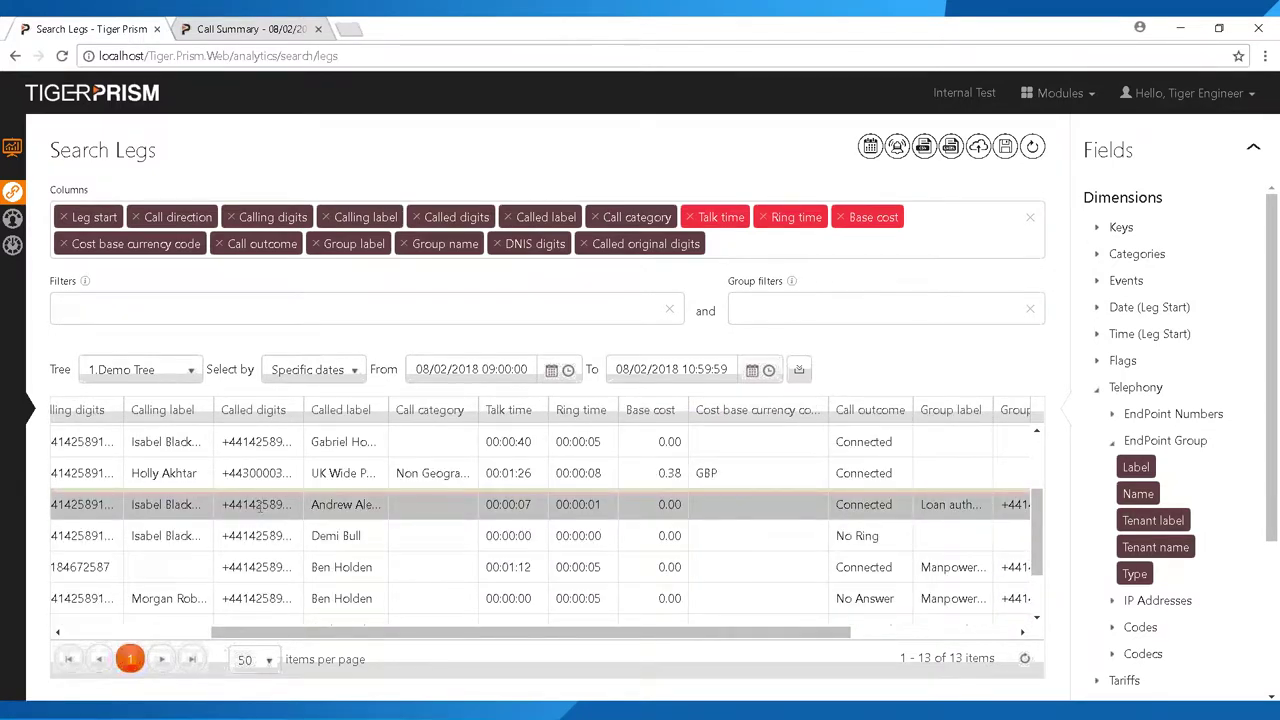
drag(542, 632, 708, 630)
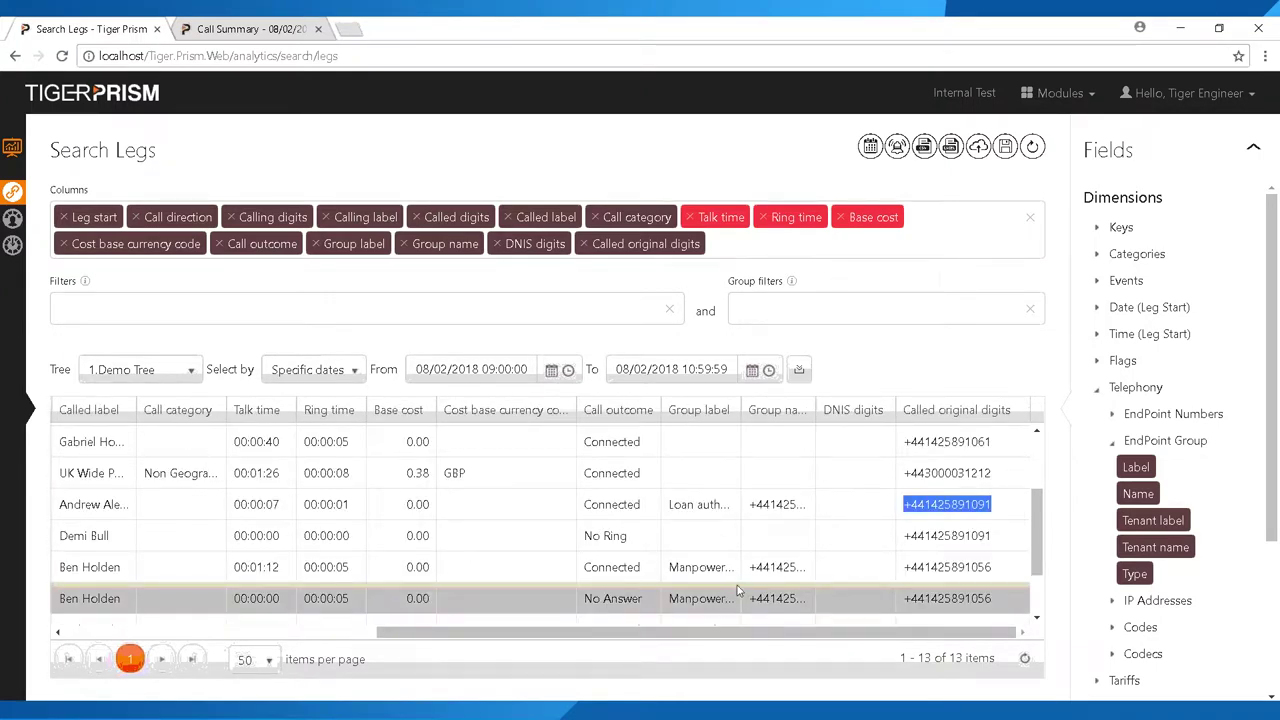
Open the Save Widget options for this search and close them without saving.
click(1005, 147)
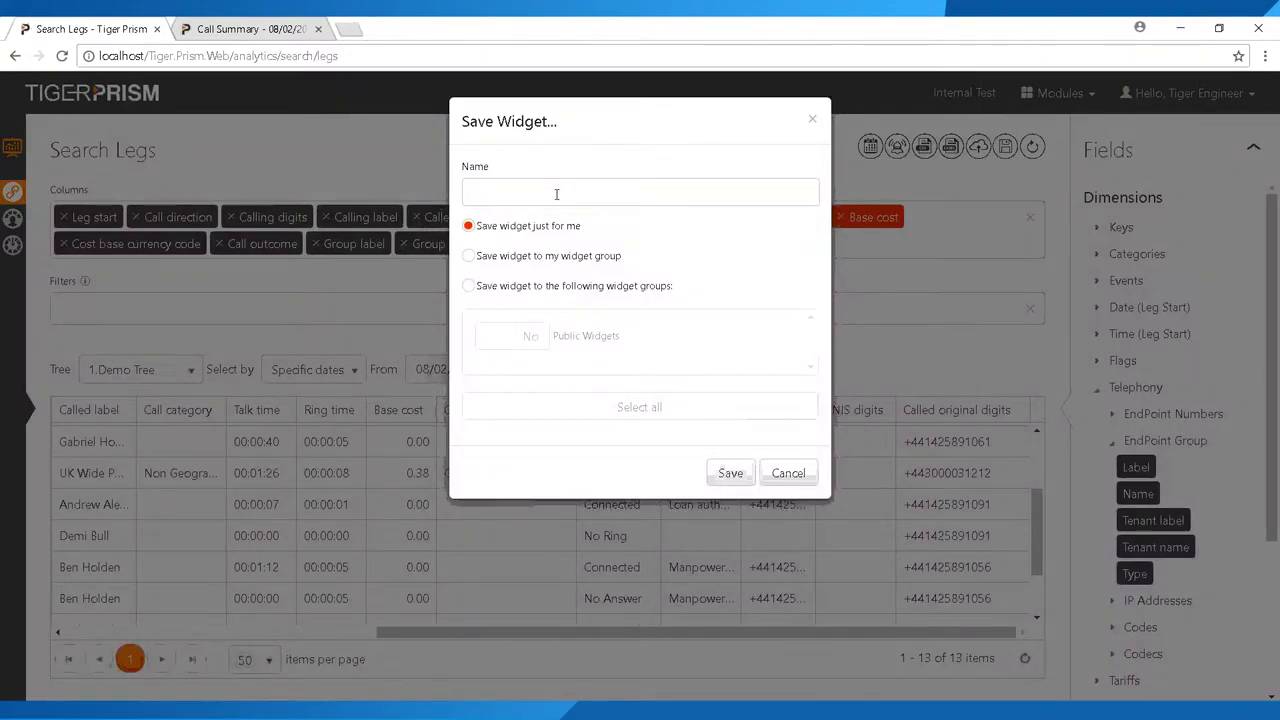
click(783, 473)
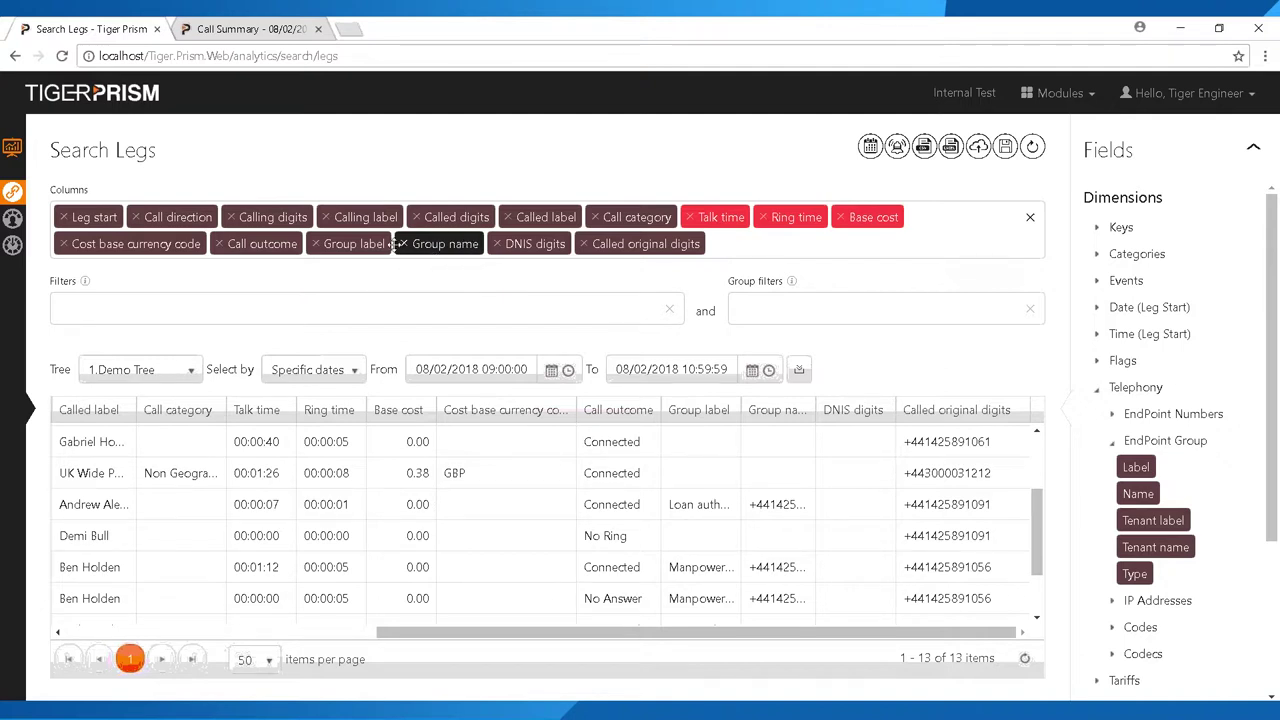
Filter by Group name containing % plus the last six digits of the Manpower group's number, rerun the search and review the matching legs.
drag(423, 255, 107, 312)
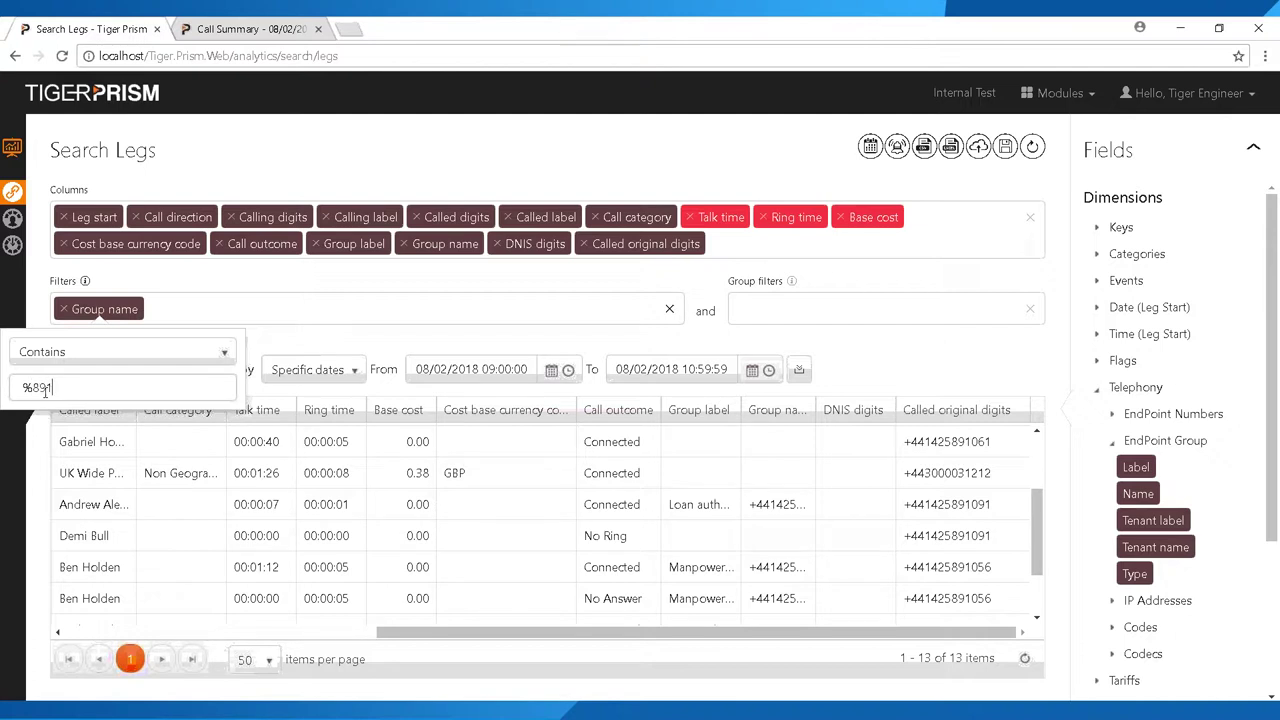
text(056)
click(799, 370)
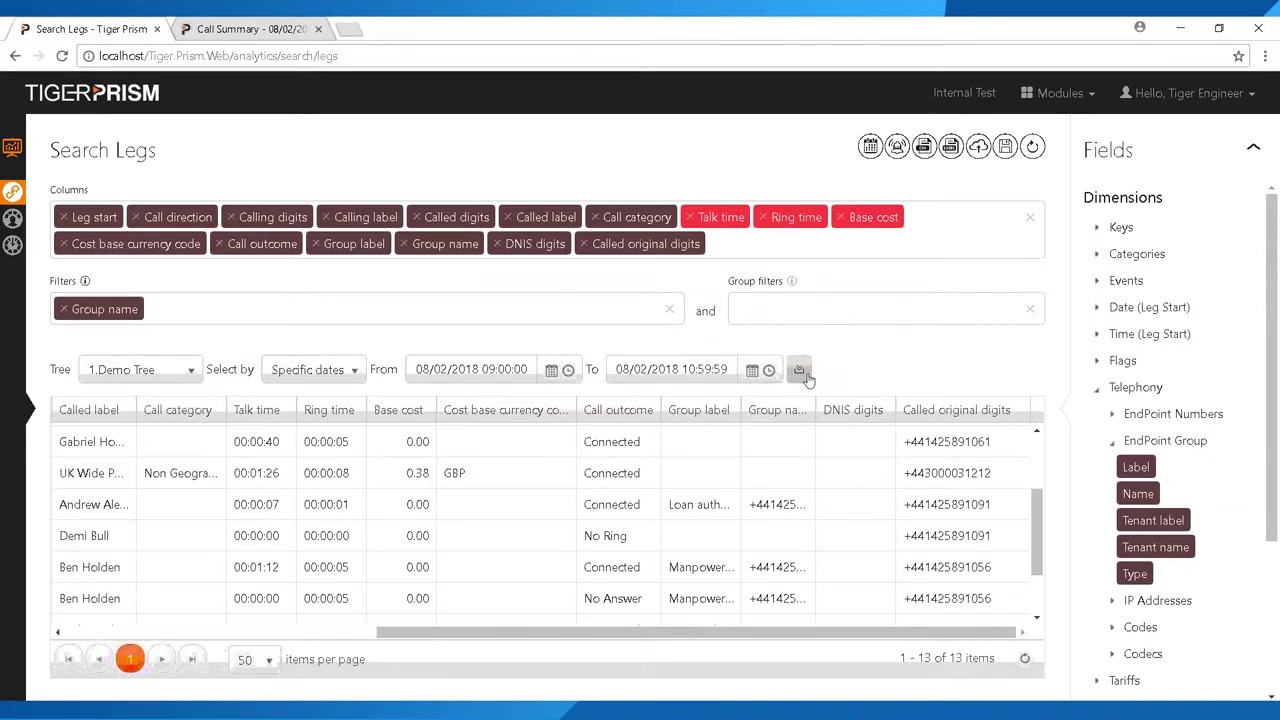
drag(620, 632, 932, 632)
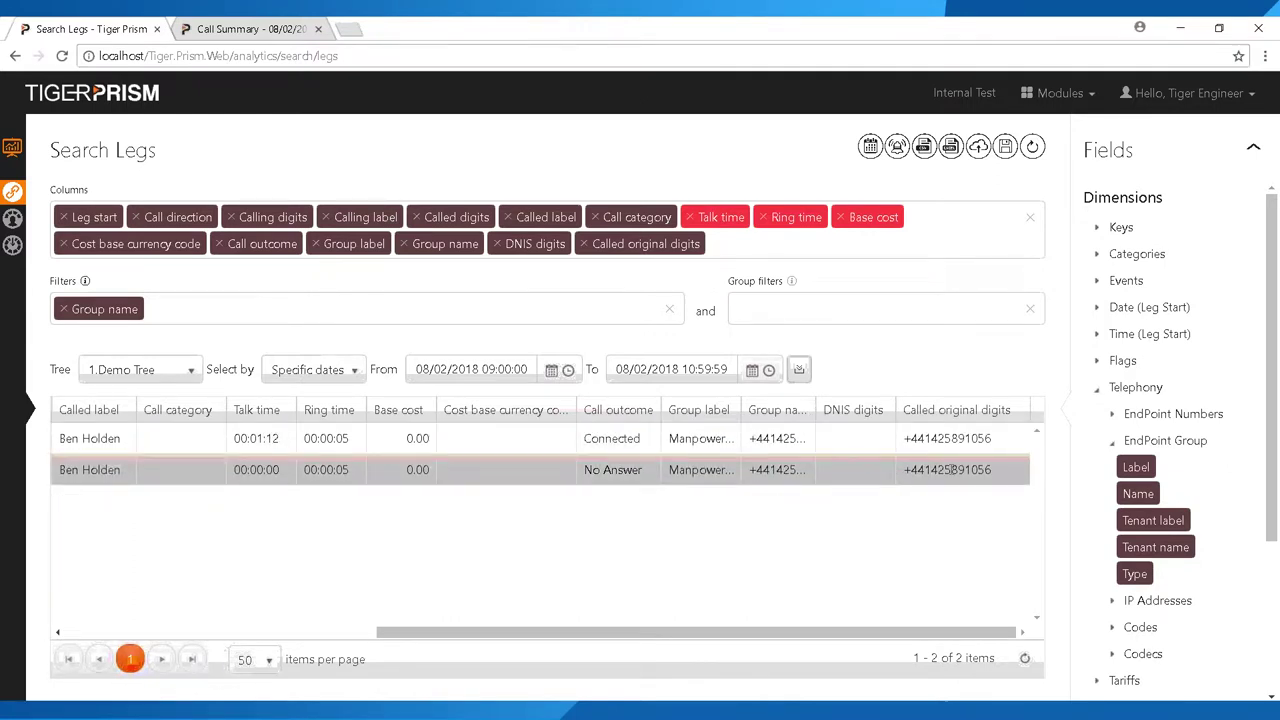
drag(651, 632, 363, 609)
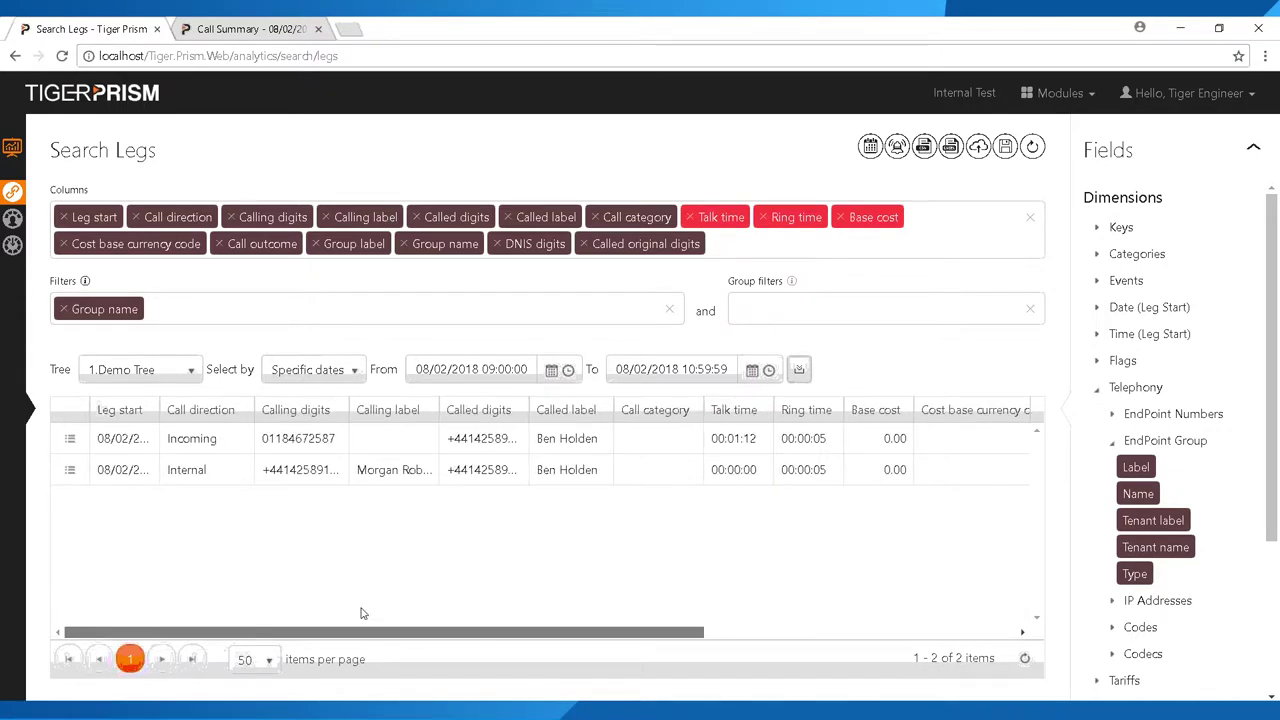
Add DNIS digits to the leg search filters and remove it again without setting a condition.
click(651, 379)
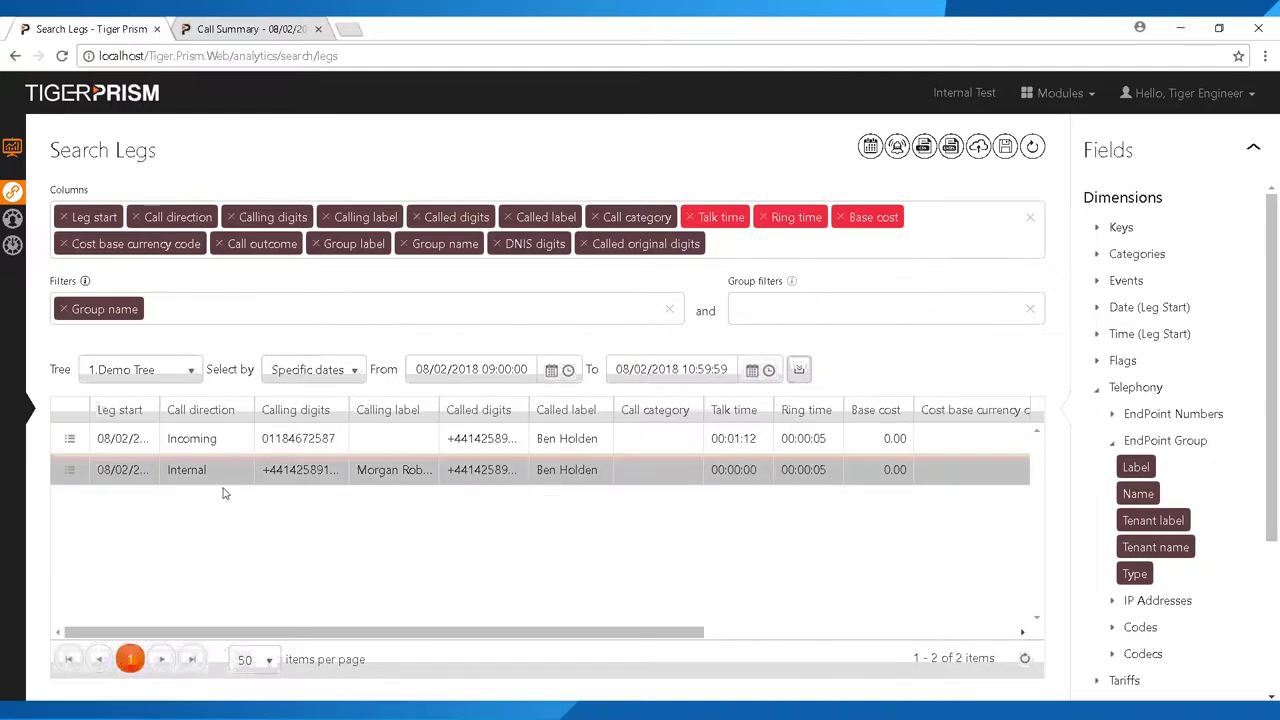
mouse_move(469, 632)
mouse_down()
mouse_move(783, 636)
mouse_move(469, 636)
mouse_up()
drag(575, 633, 888, 634)
drag(532, 244, 198, 318)
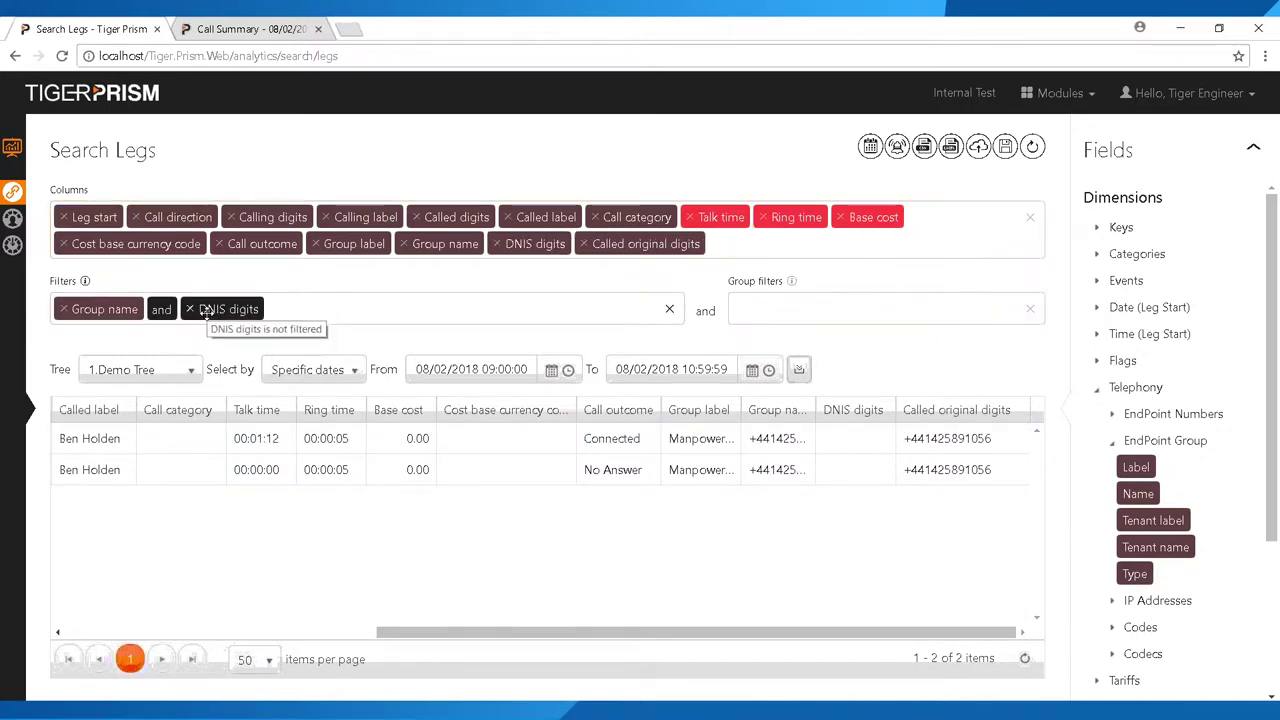
click(189, 309)
drag(697, 633, 385, 632)
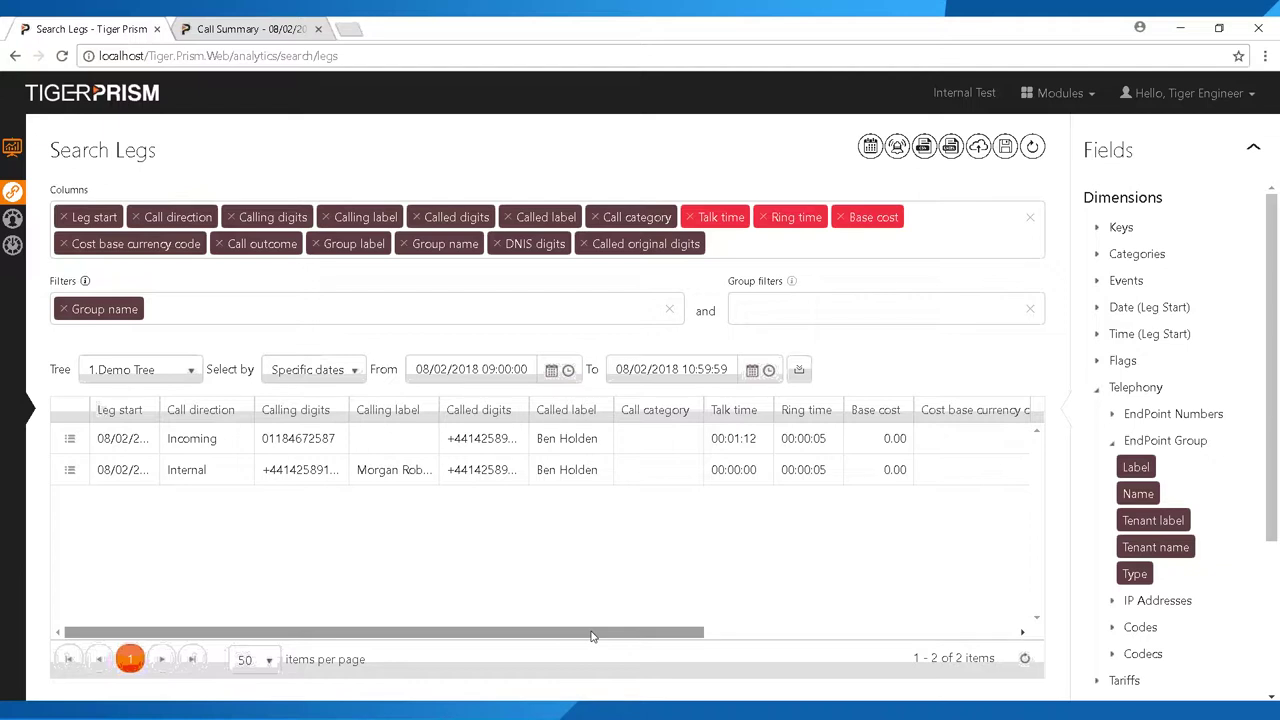
Open the saved Hunt Group Report widget.
click(29, 410)
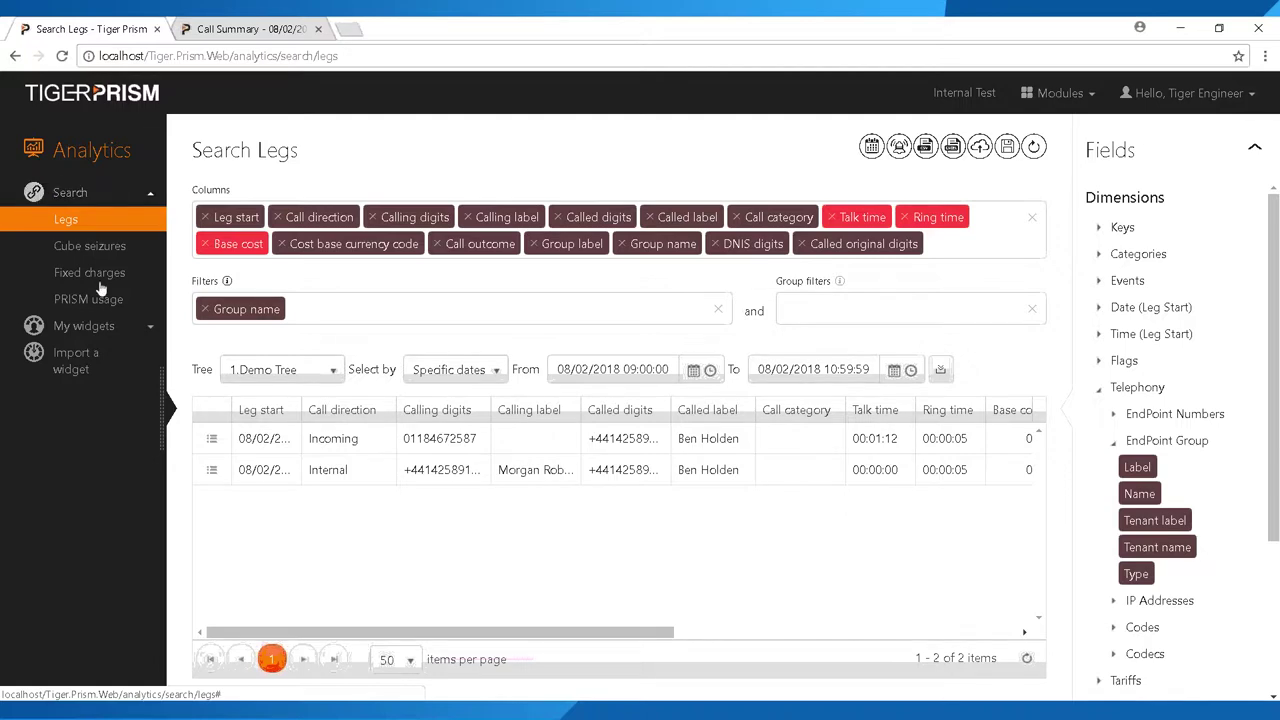
click(84, 326)
click(72, 356)
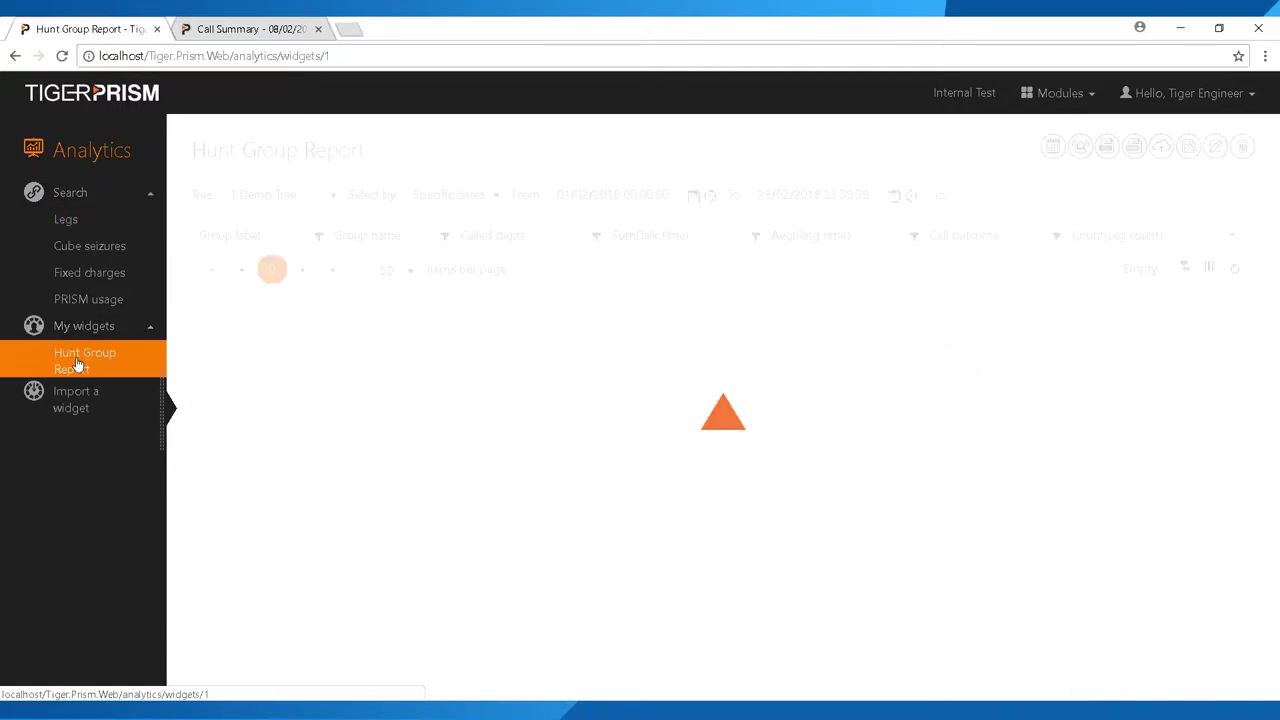
Examine the Cardiographer group's name, called digits, talk time, call outcome and leg count in the report.
double_click(358, 264)
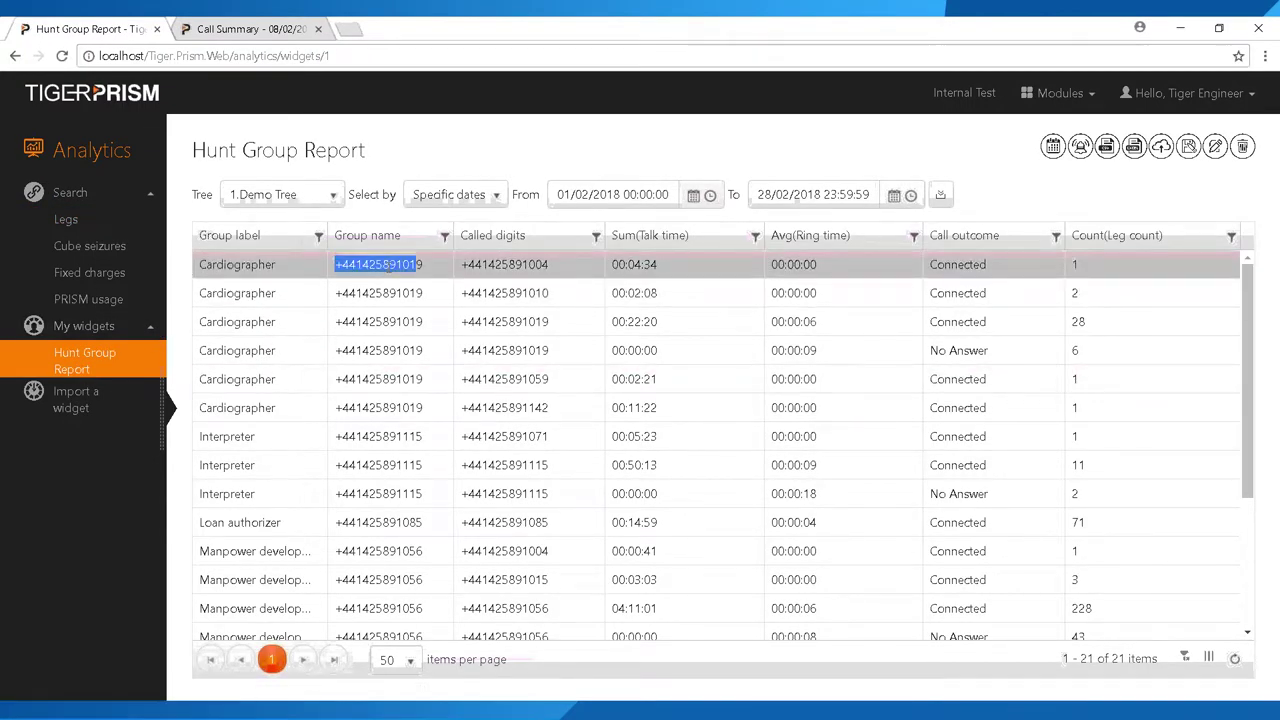
drag(458, 265, 573, 269)
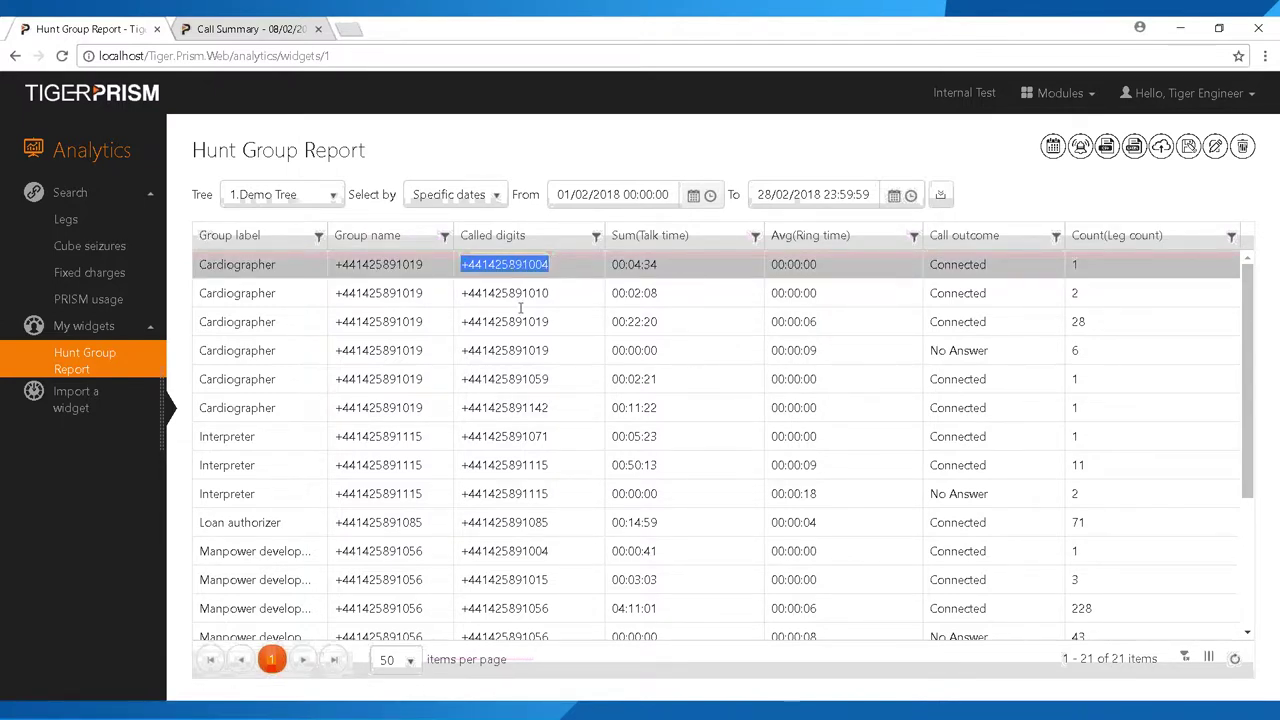
triple_click(615, 259)
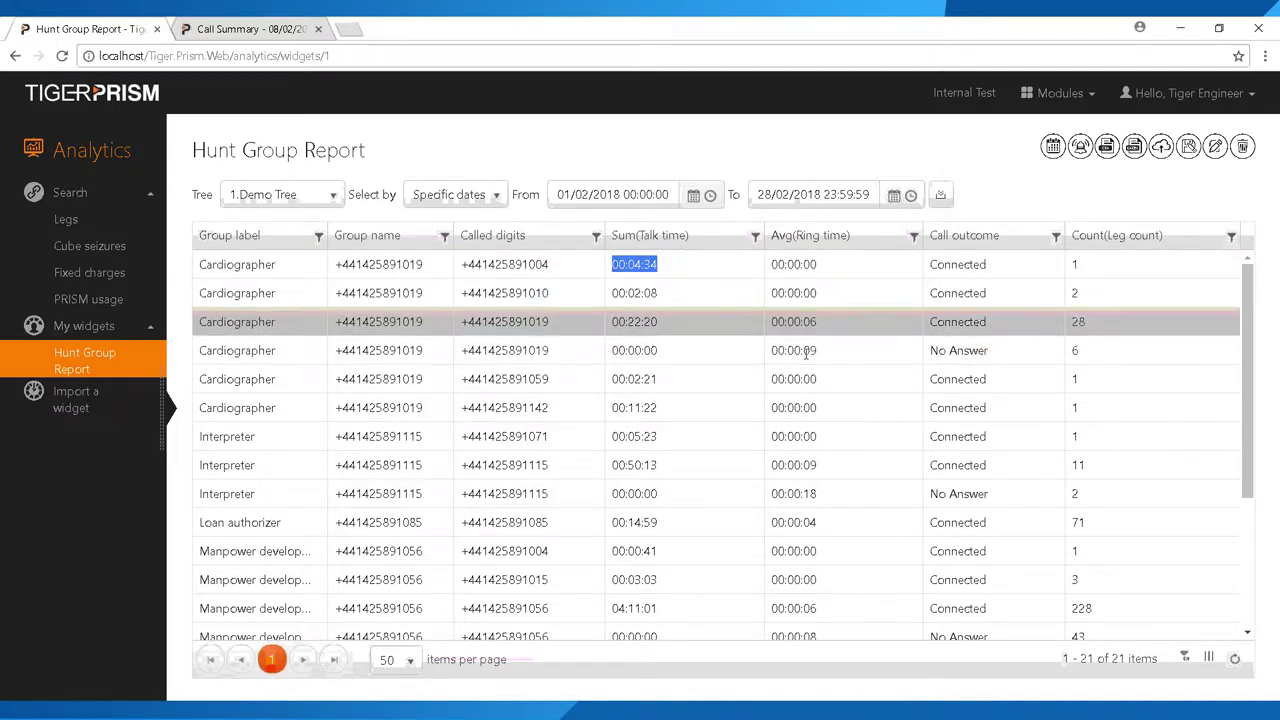
triple_click(926, 321)
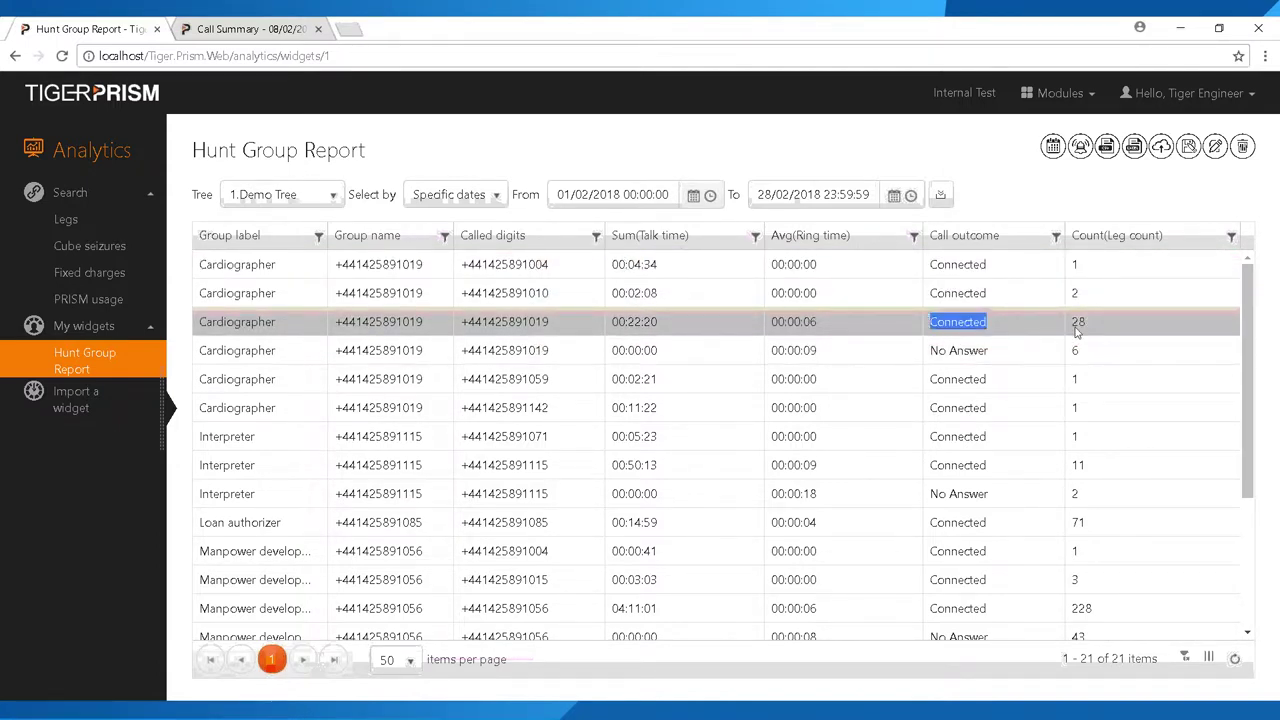
triple_click(610, 262)
double_click(1077, 321)
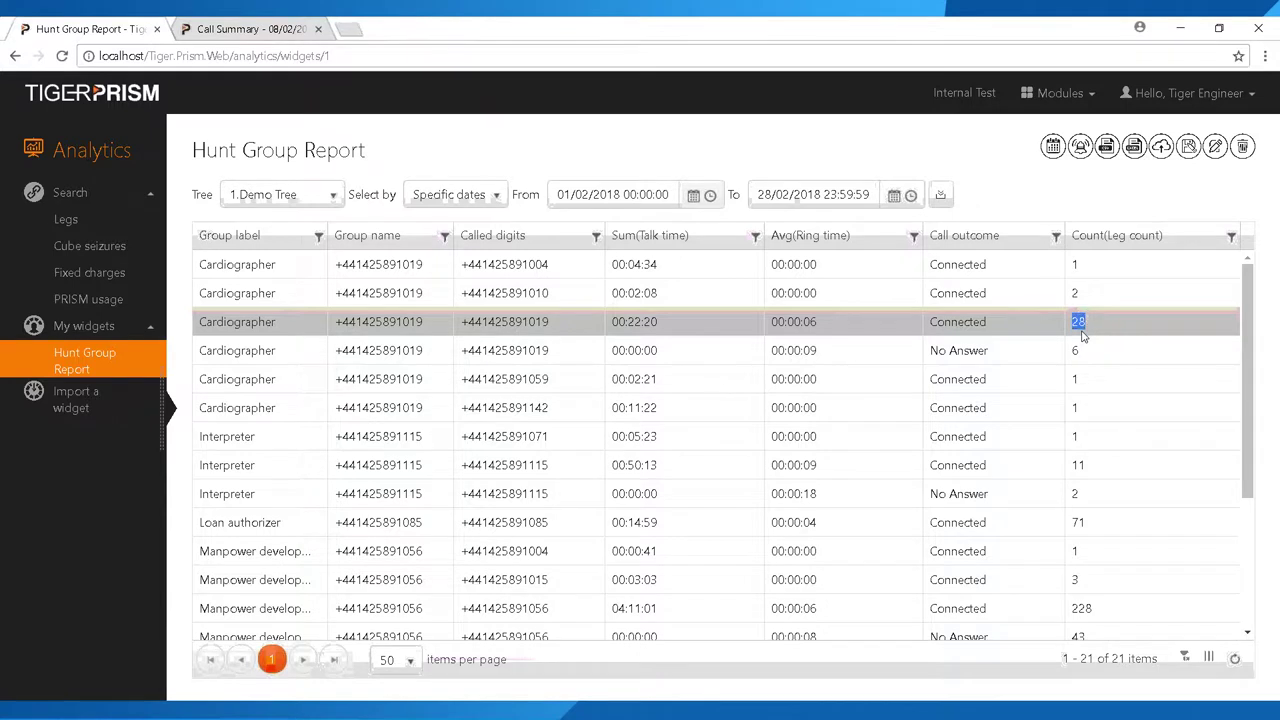
Compare the Connected and No Answer Cardiographer rows whose called digits match the group name, and look over the other groups.
drag(619, 322, 846, 327)
drag(1090, 322, 952, 322)
drag(1100, 350, 200, 322)
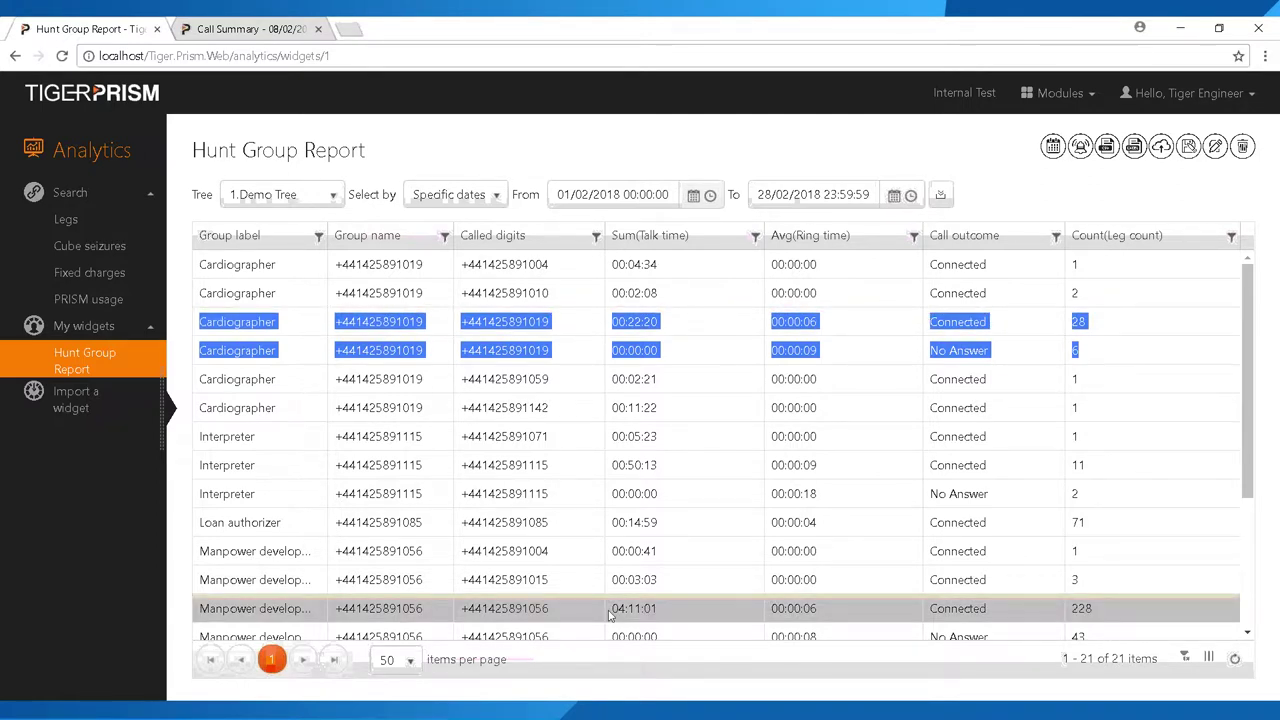
scroll(715, 540, down, 2)
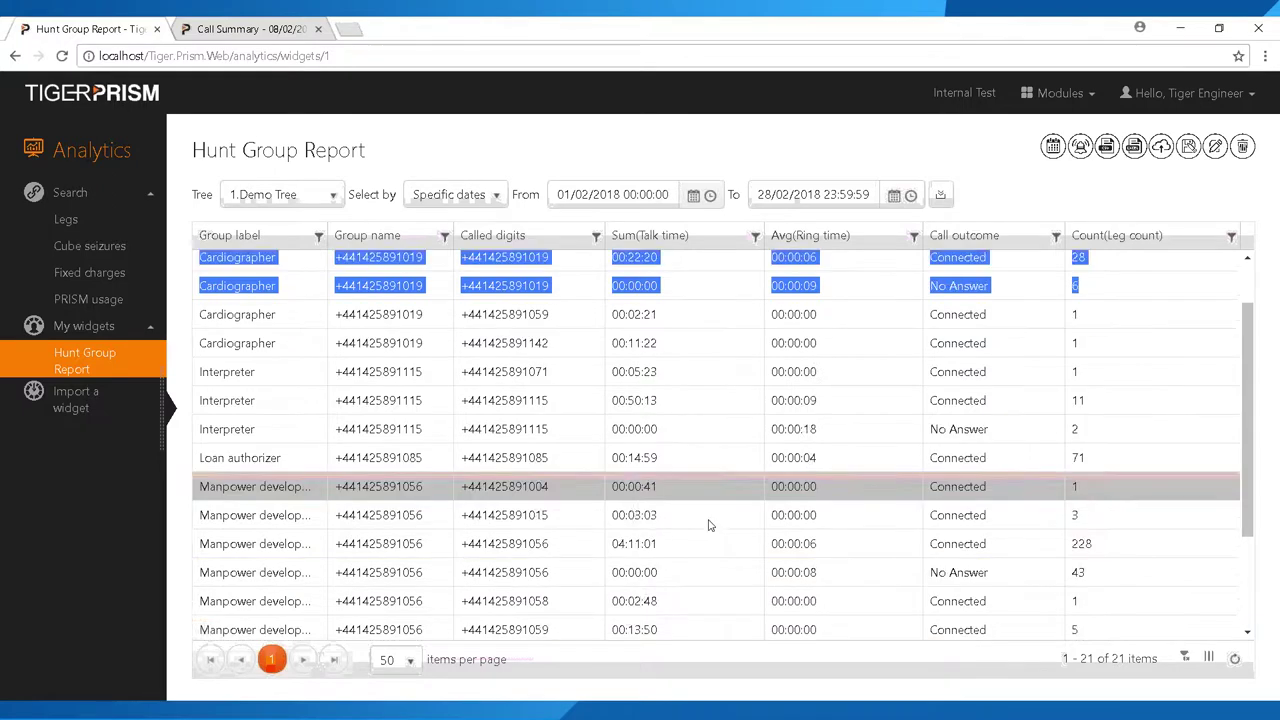
scroll(725, 535, up, 2)
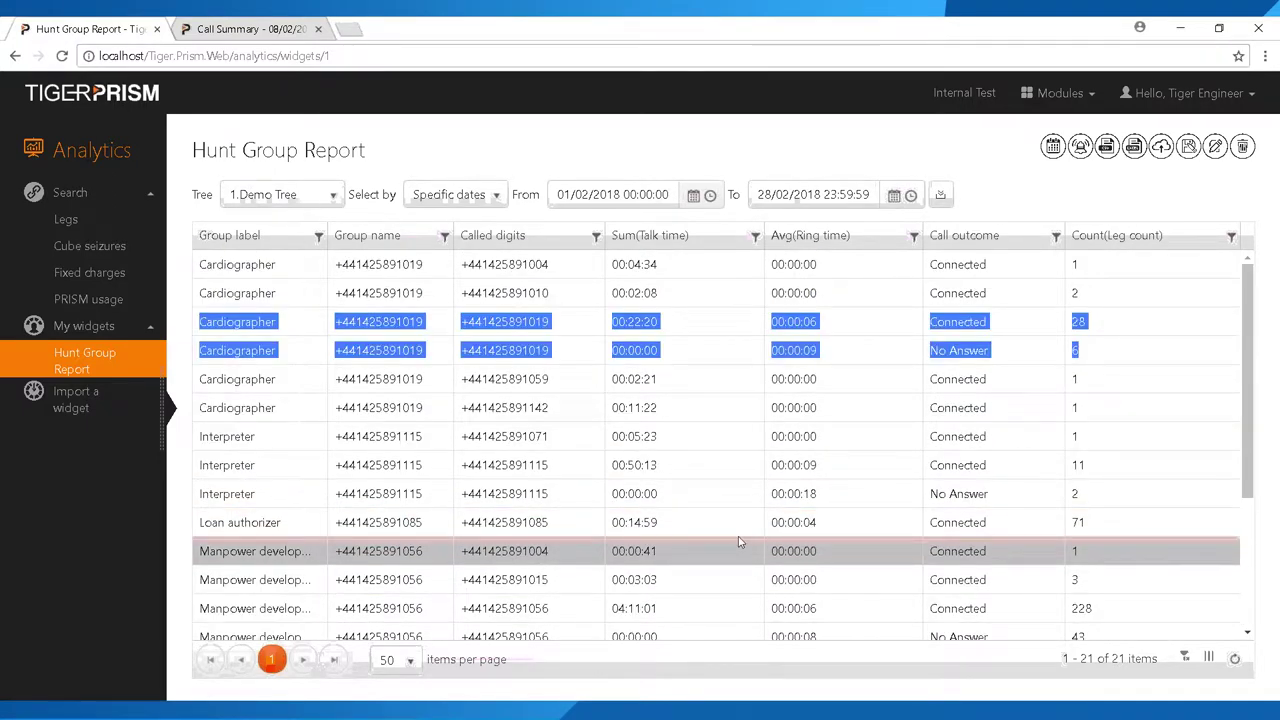
click(905, 165)
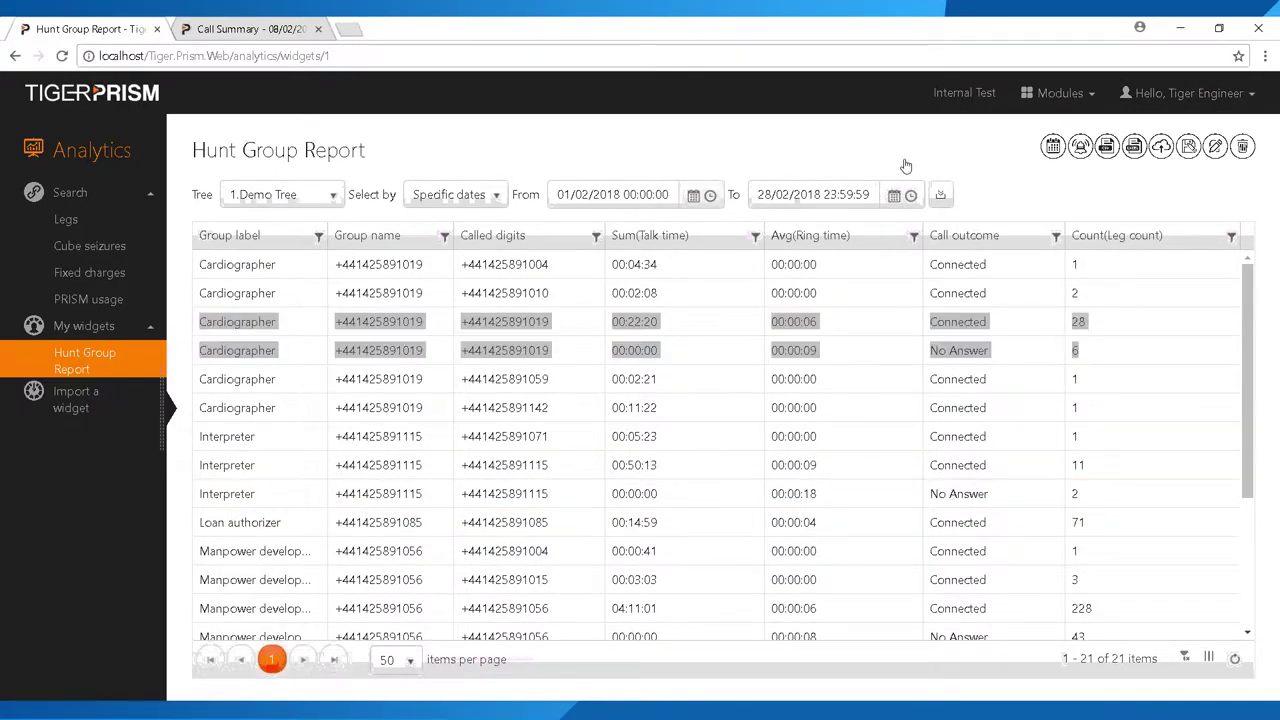
Export the Hunt Group Report widget and copy its definition text.
click(1162, 151)
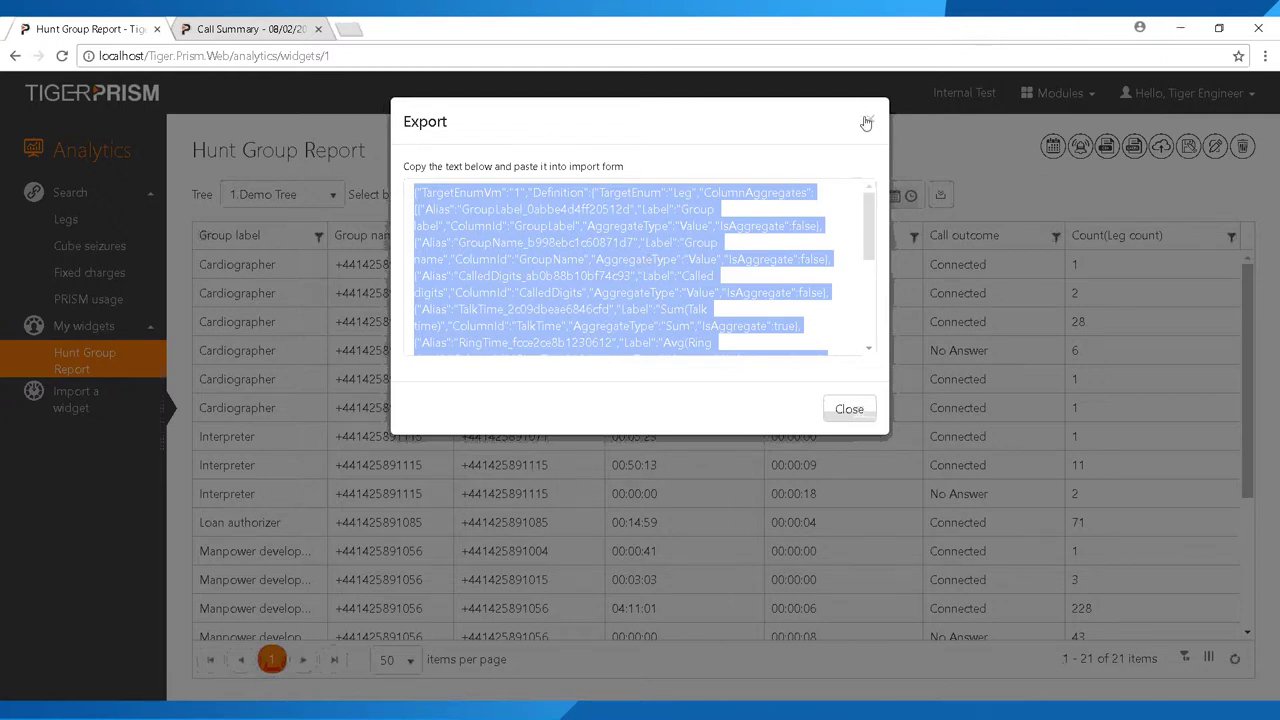
right_click(669, 236)
click(704, 243)
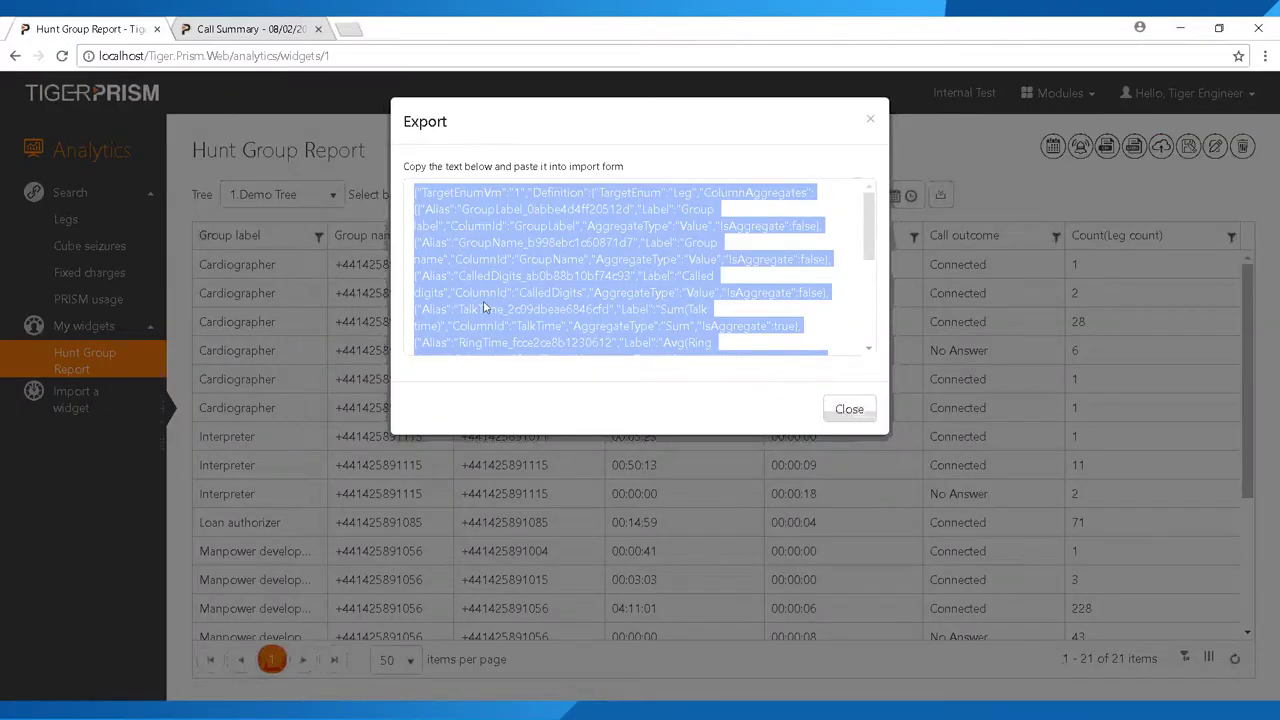
click(847, 413)
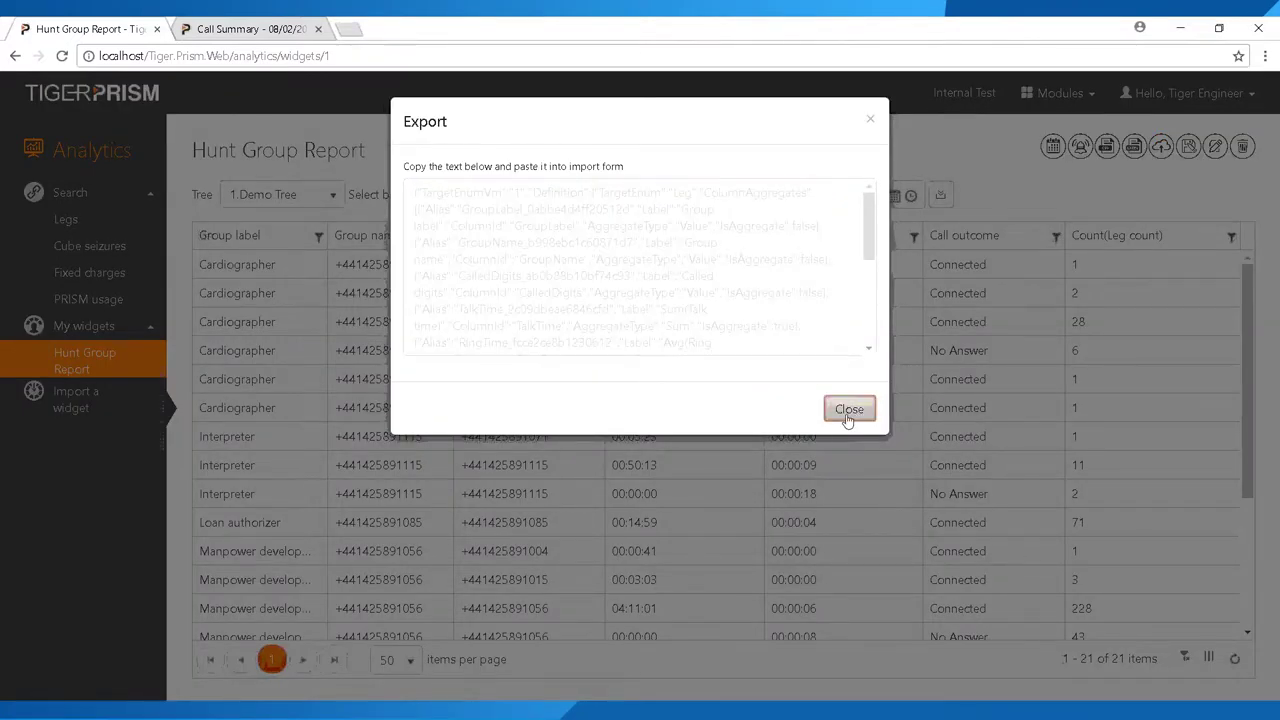
Import a widget from the copied definition text.
click(57, 410)
right_click(574, 223)
click(610, 320)
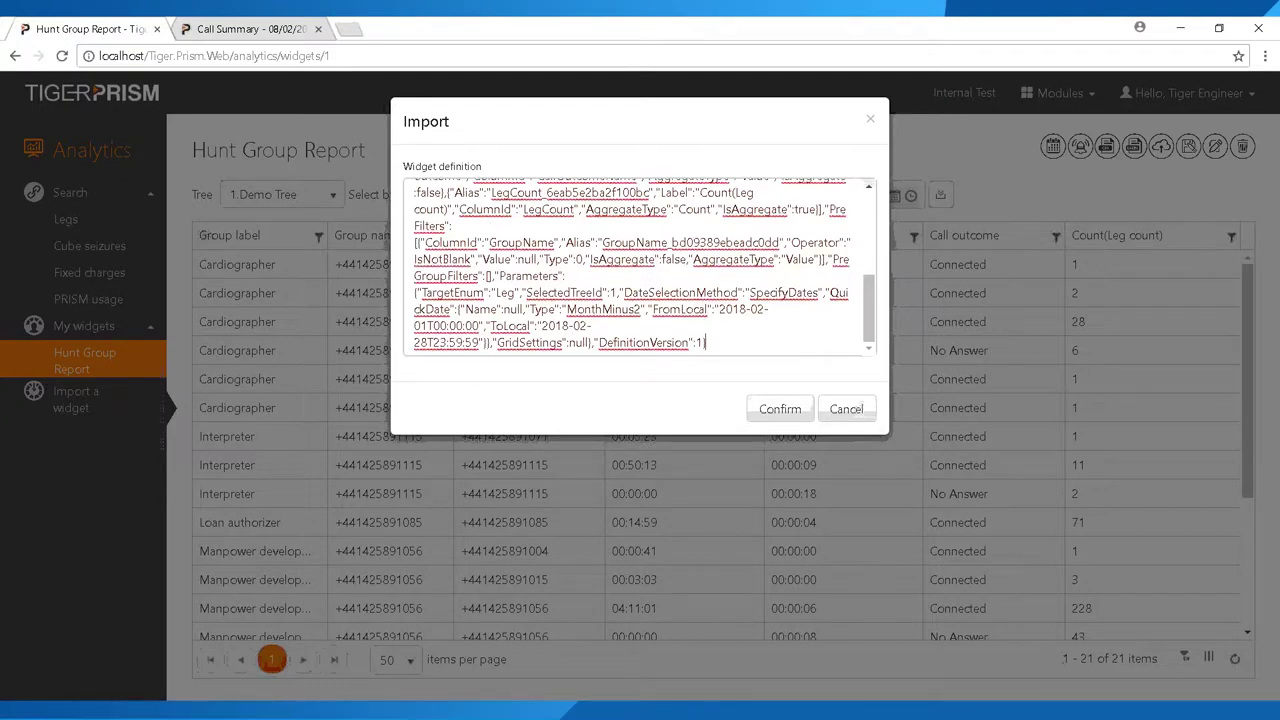
click(780, 409)
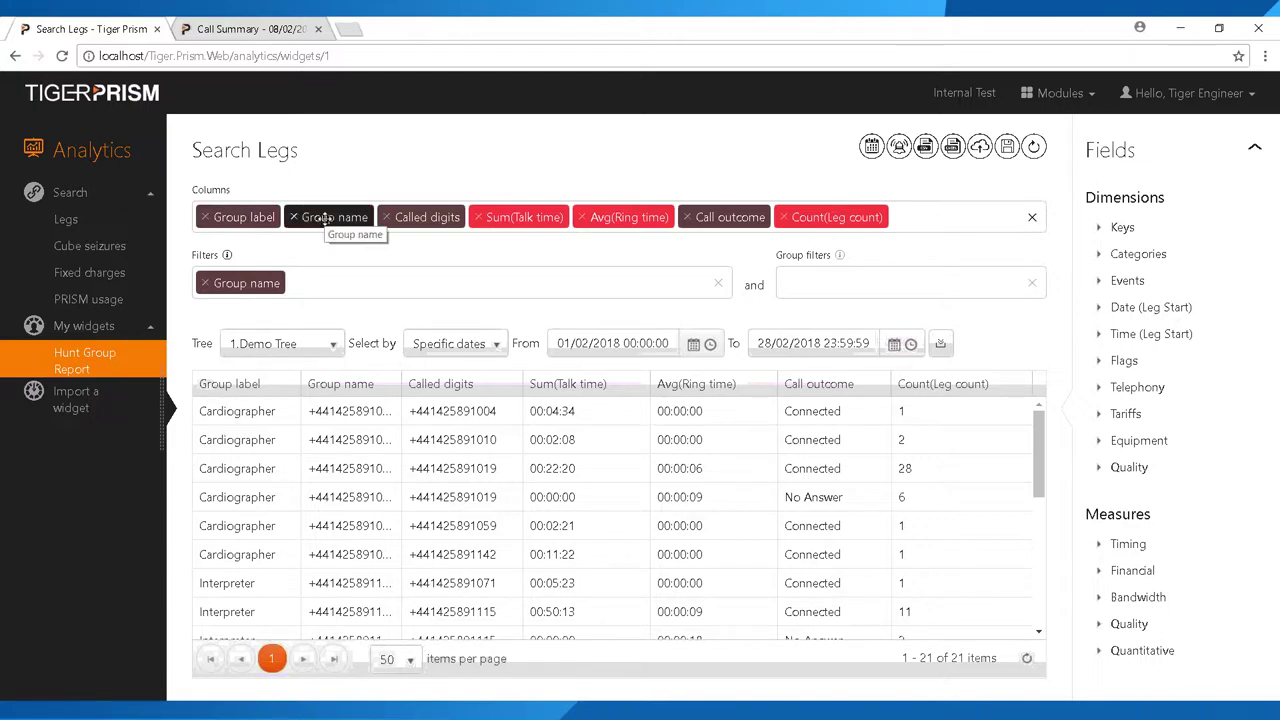
Change the Talk time column's aggregate to Average.
click(515, 215)
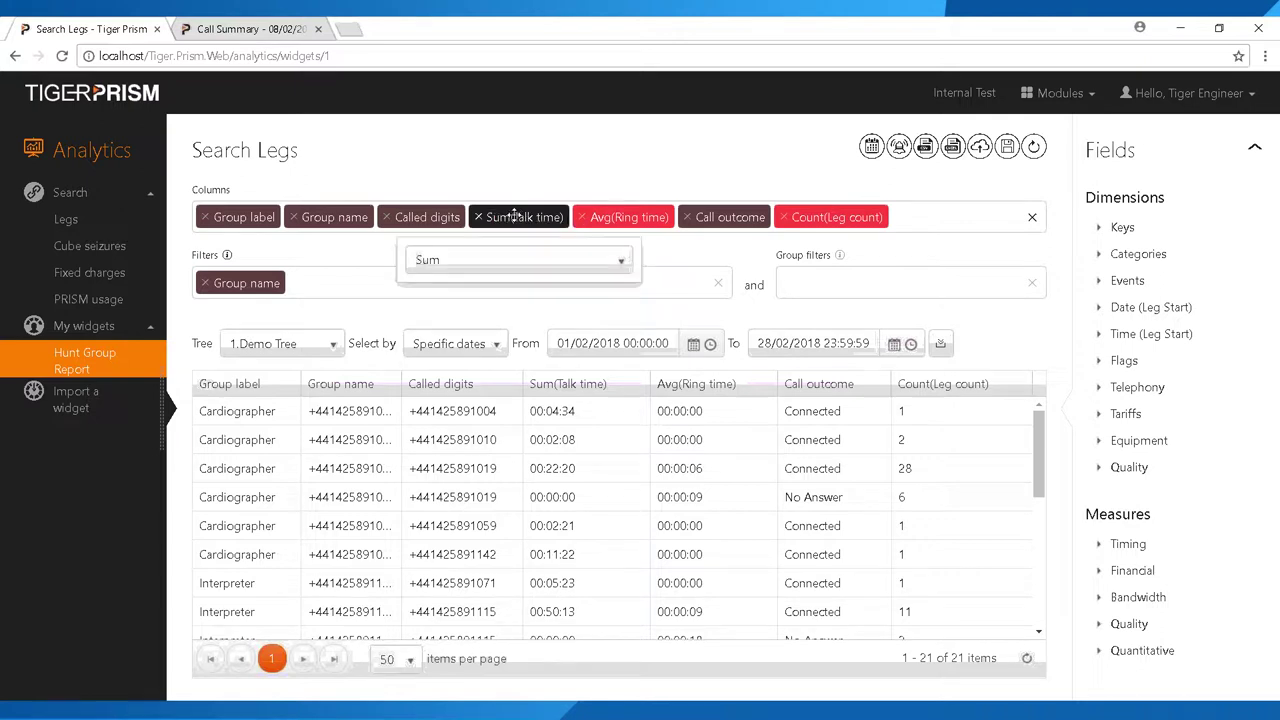
click(475, 262)
click(475, 265)
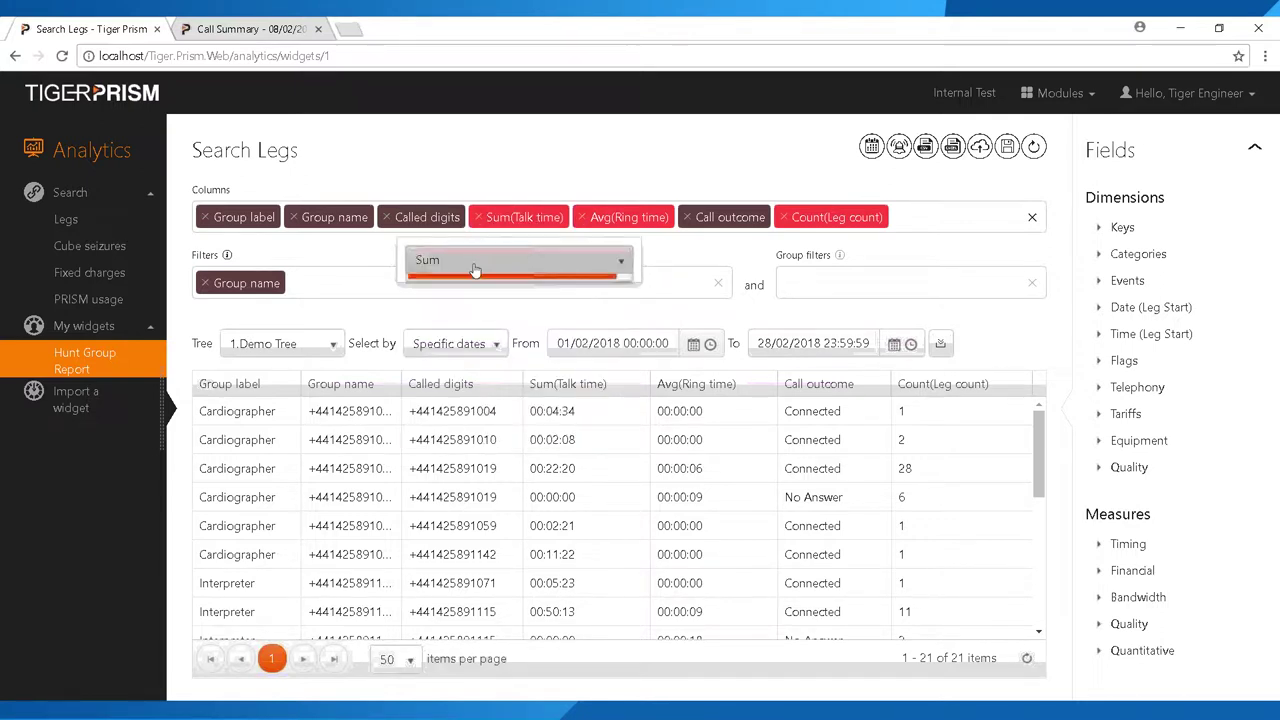
click(535, 259)
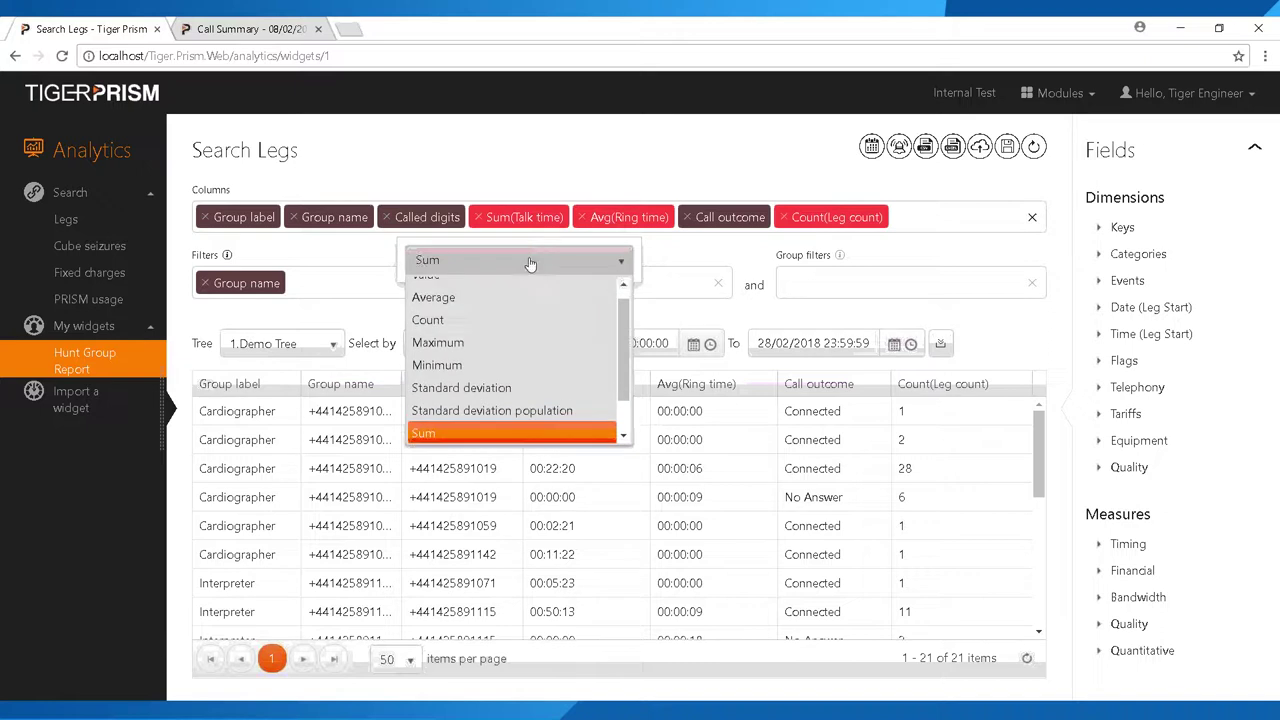
click(455, 300)
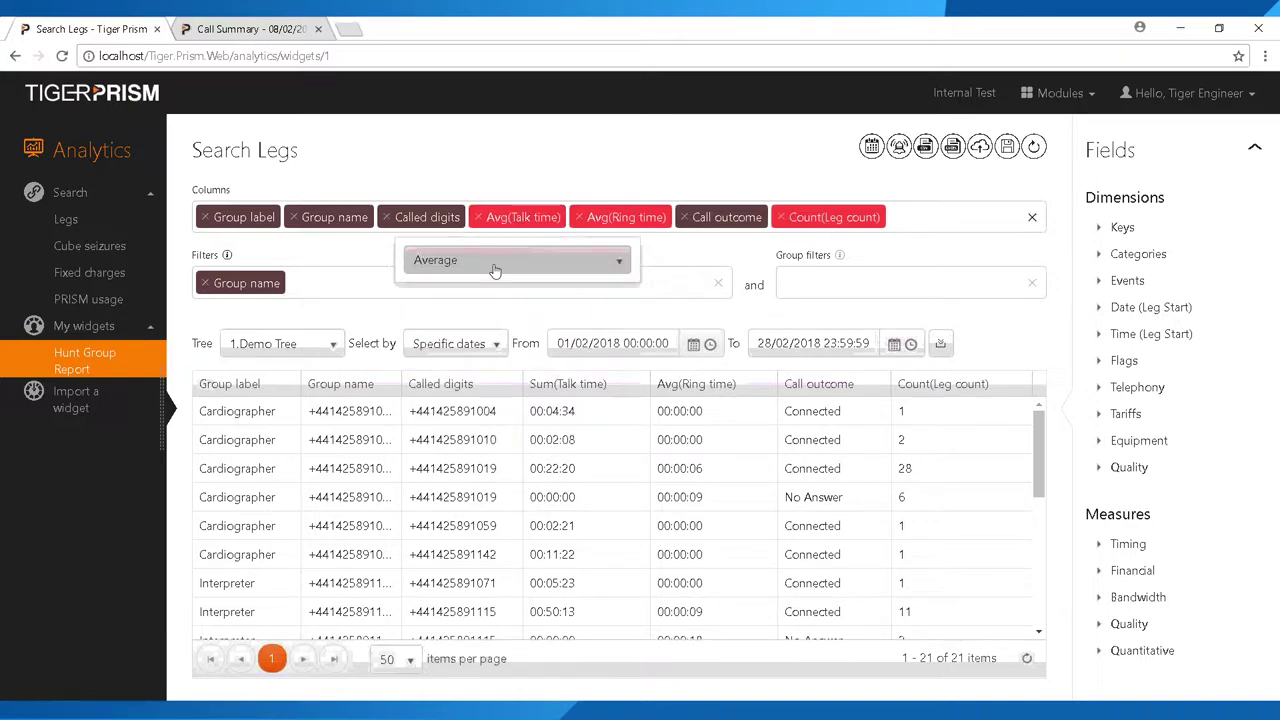
Try other aggregates such as Maximum on the Talk time column and return it to Sum.
click(494, 268)
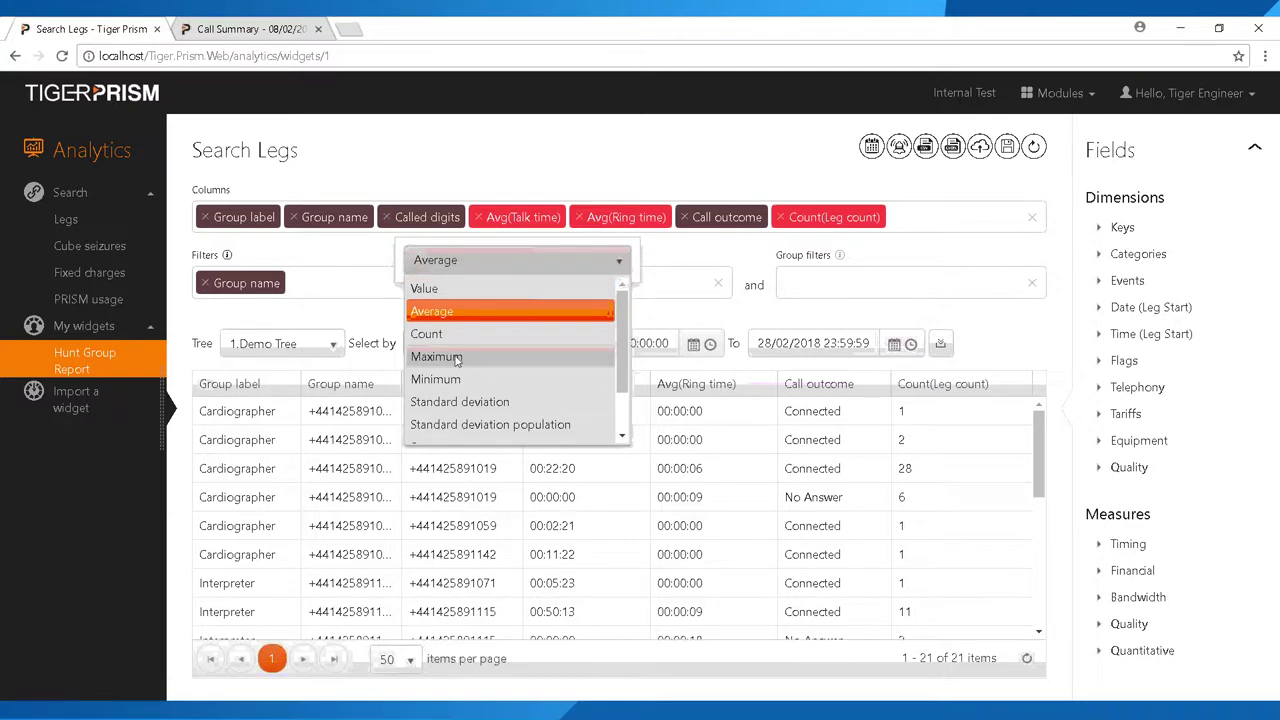
click(456, 357)
click(505, 264)
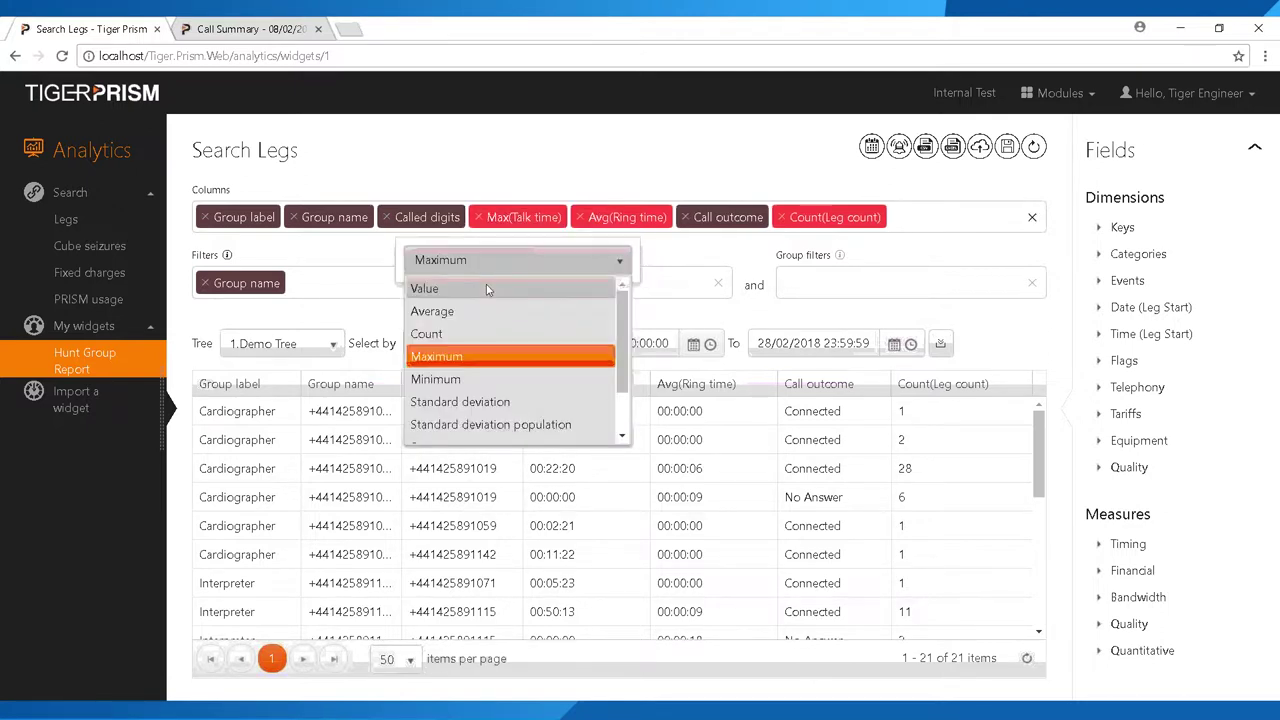
click(435, 380)
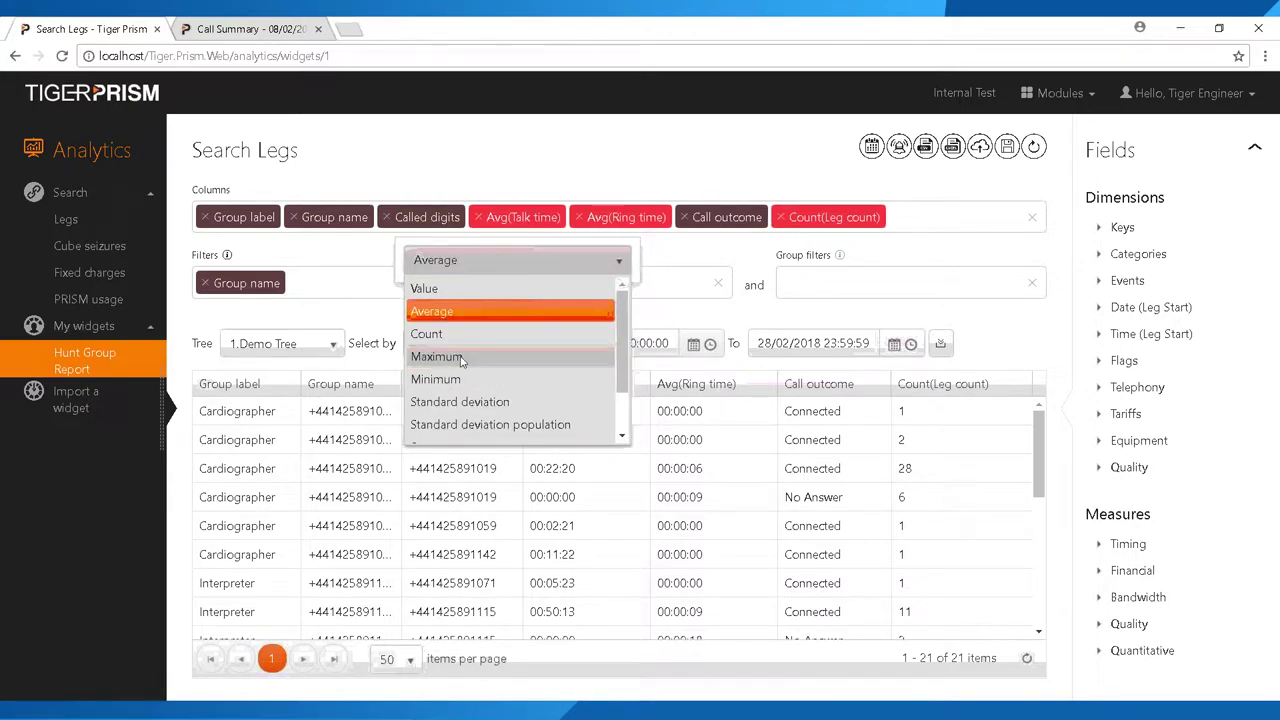
click(525, 207)
scroll(470, 400, down, 1)
click(440, 384)
Review the aggregate options of the Ring time and Leg count columns, keeping Average and Count.
click(645, 217)
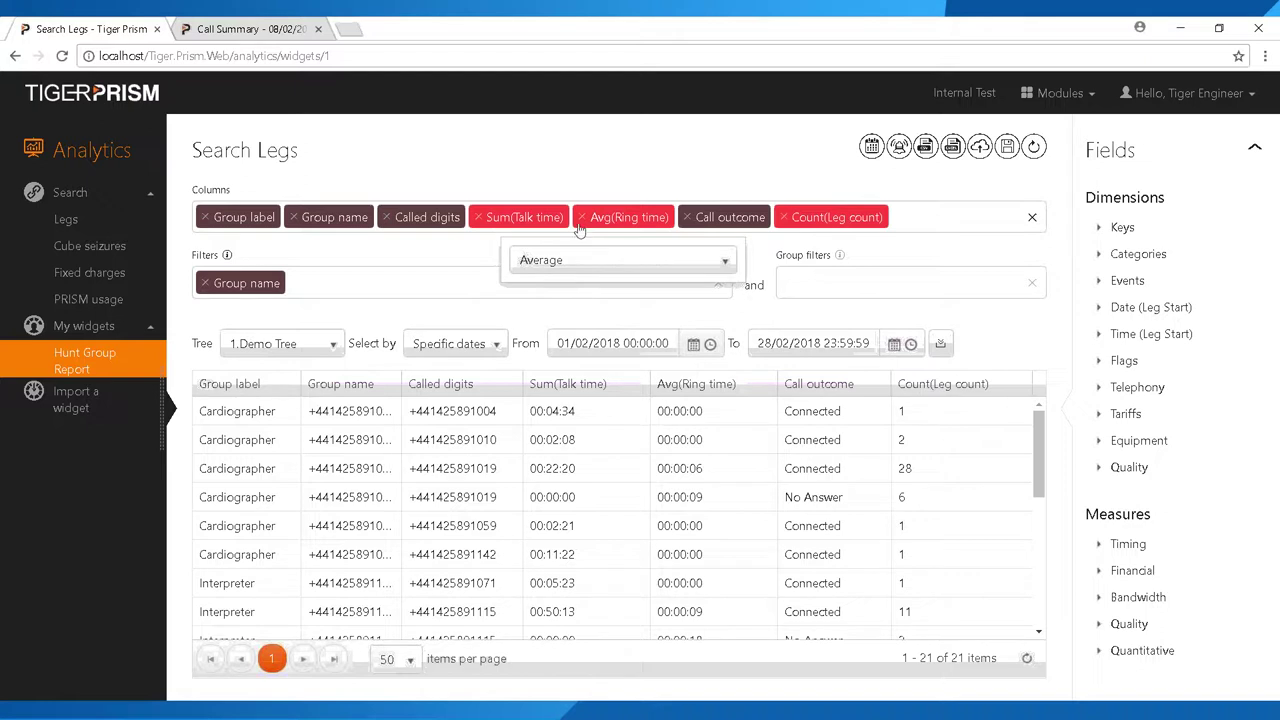
click(585, 262)
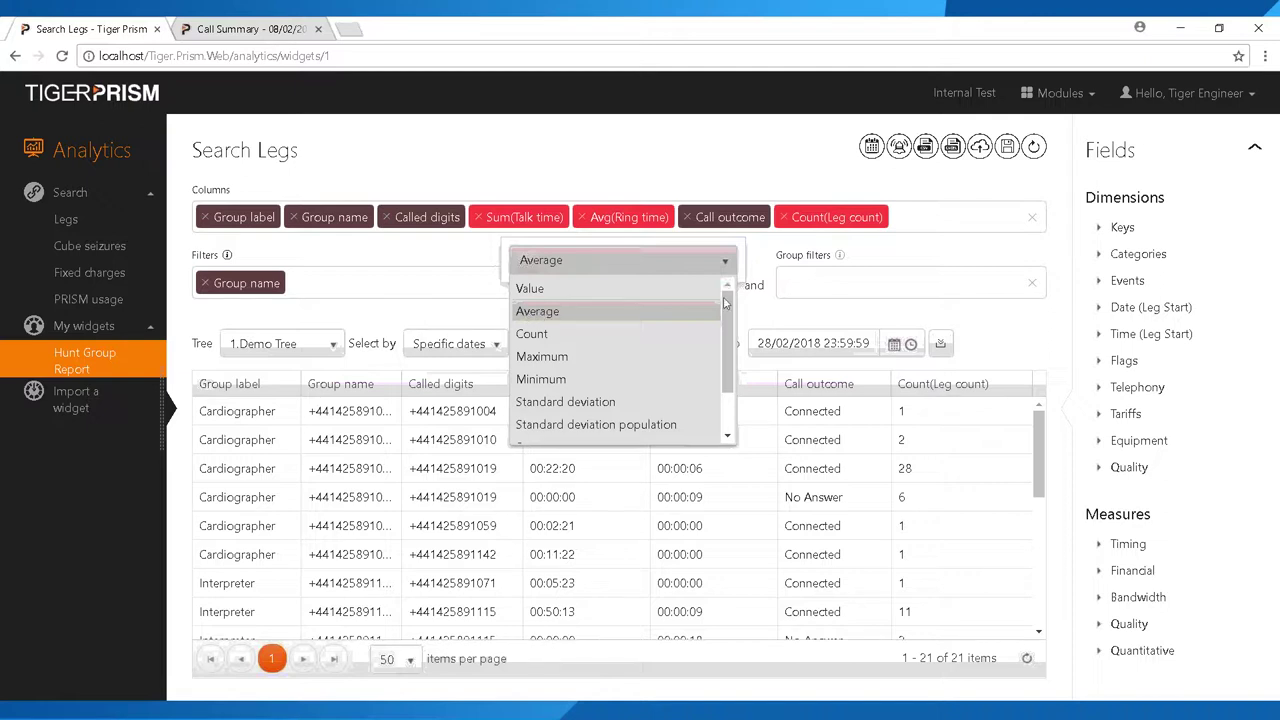
click(598, 322)
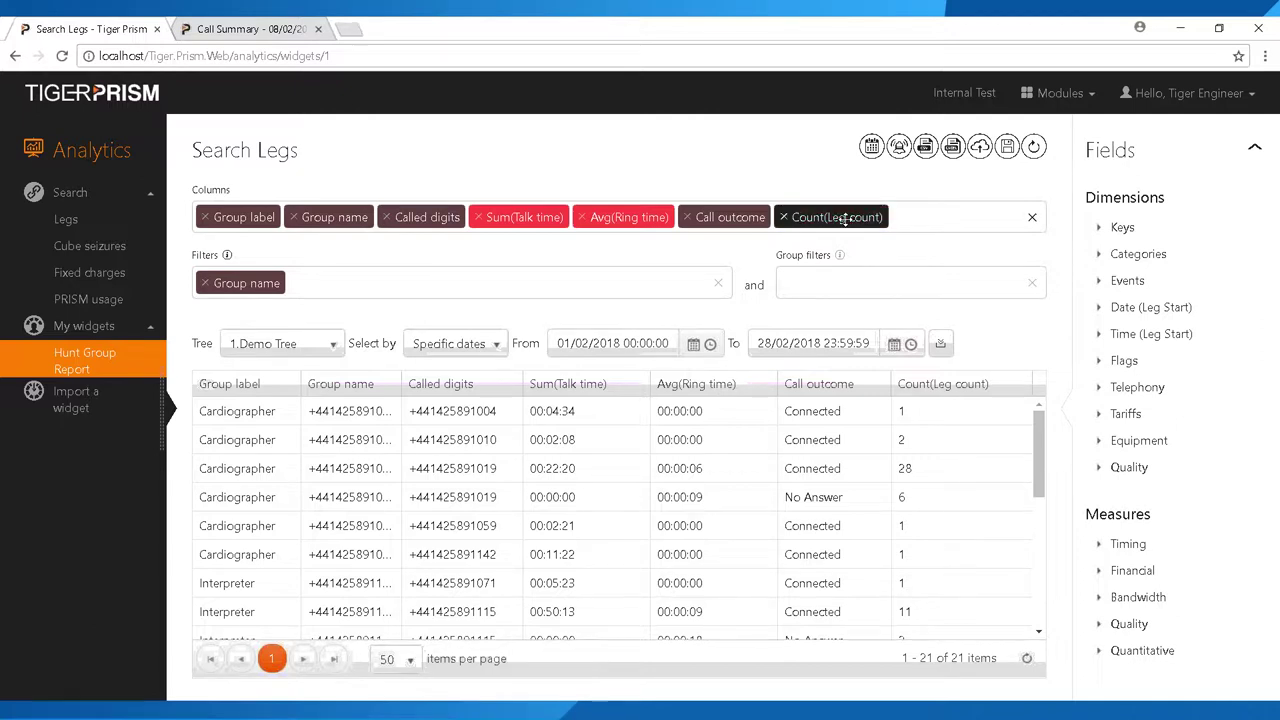
click(843, 218)
click(805, 261)
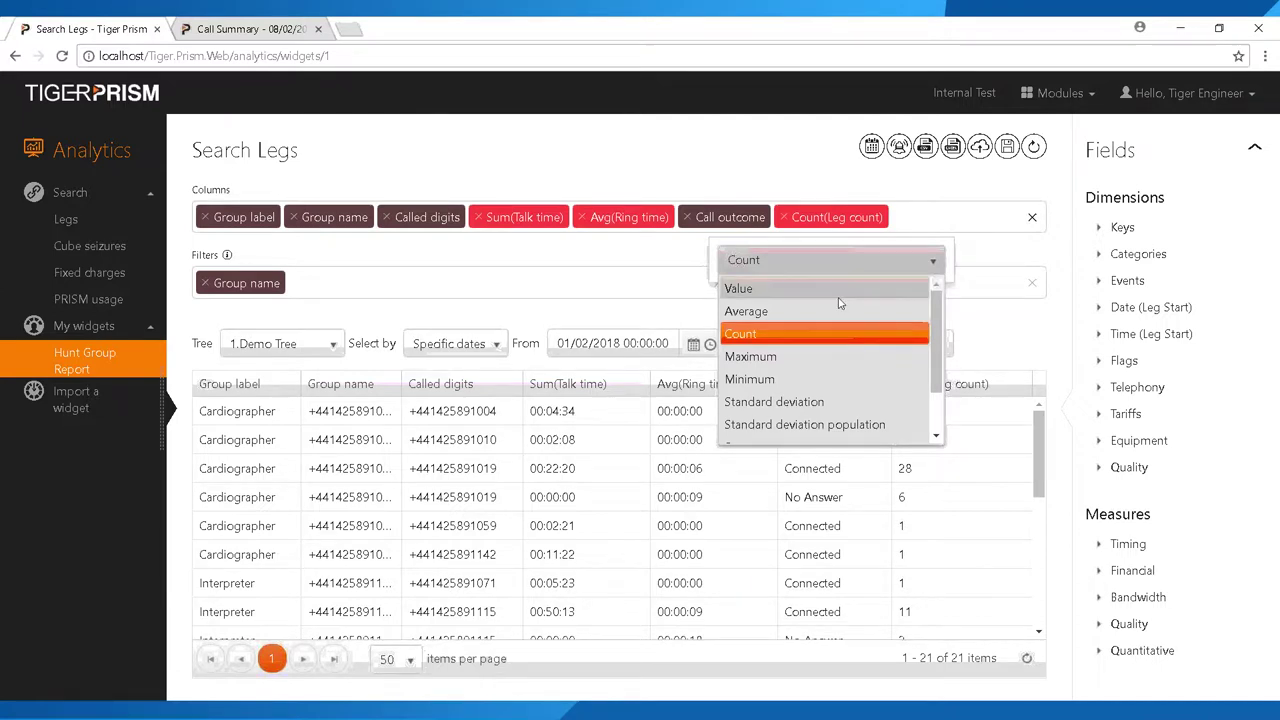
click(995, 253)
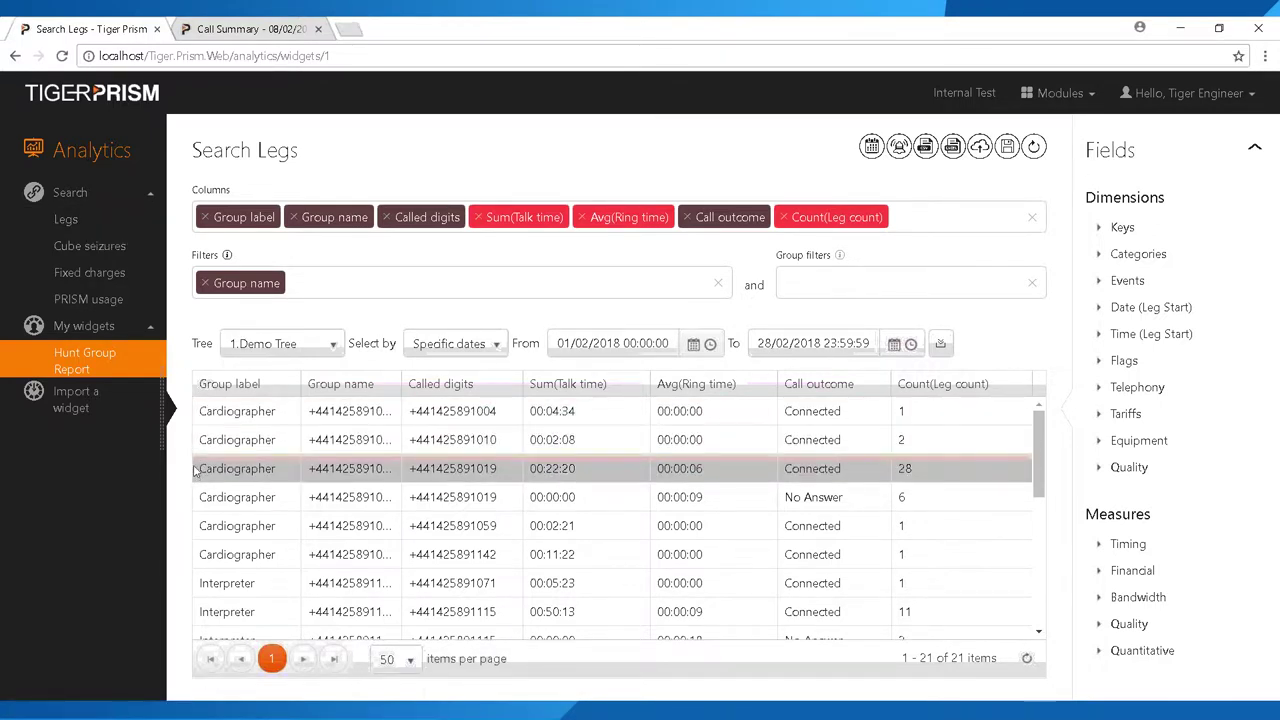
Compare the call's legs in the Call Summary with the report's leg counts, and check the Group name filter's condition.
click(290, 29)
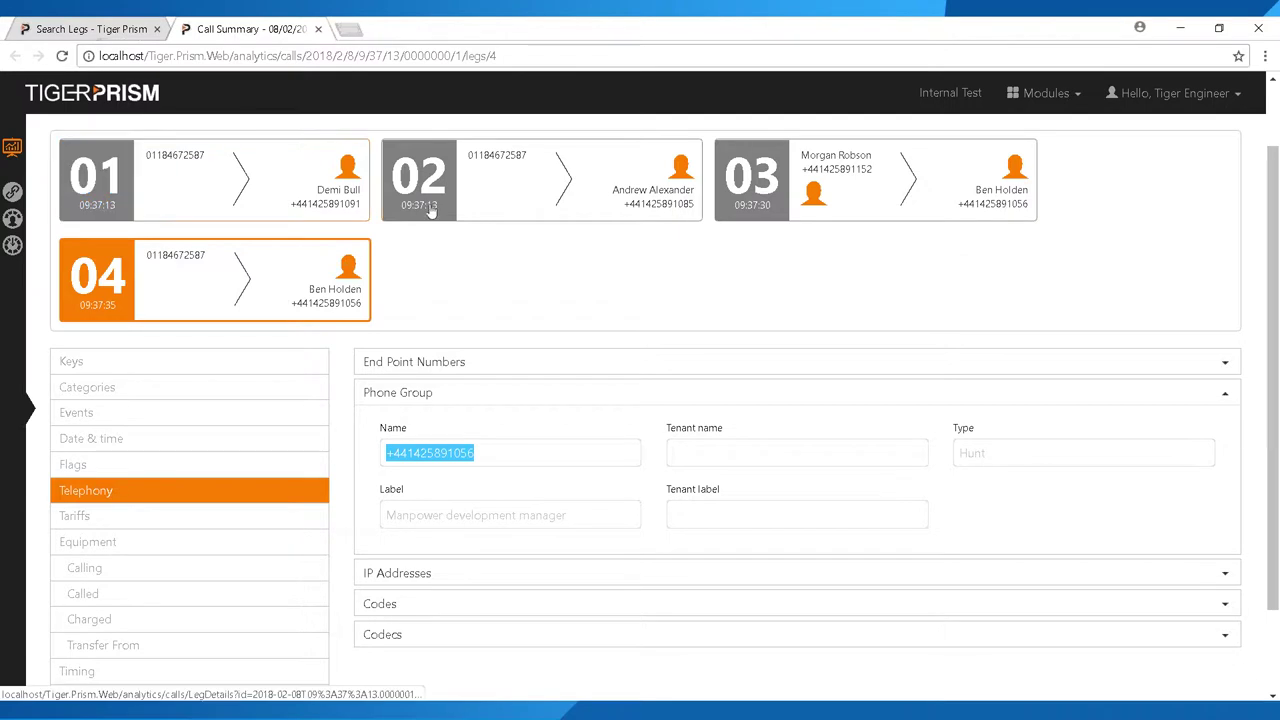
key(ctrl+shift+Tab)
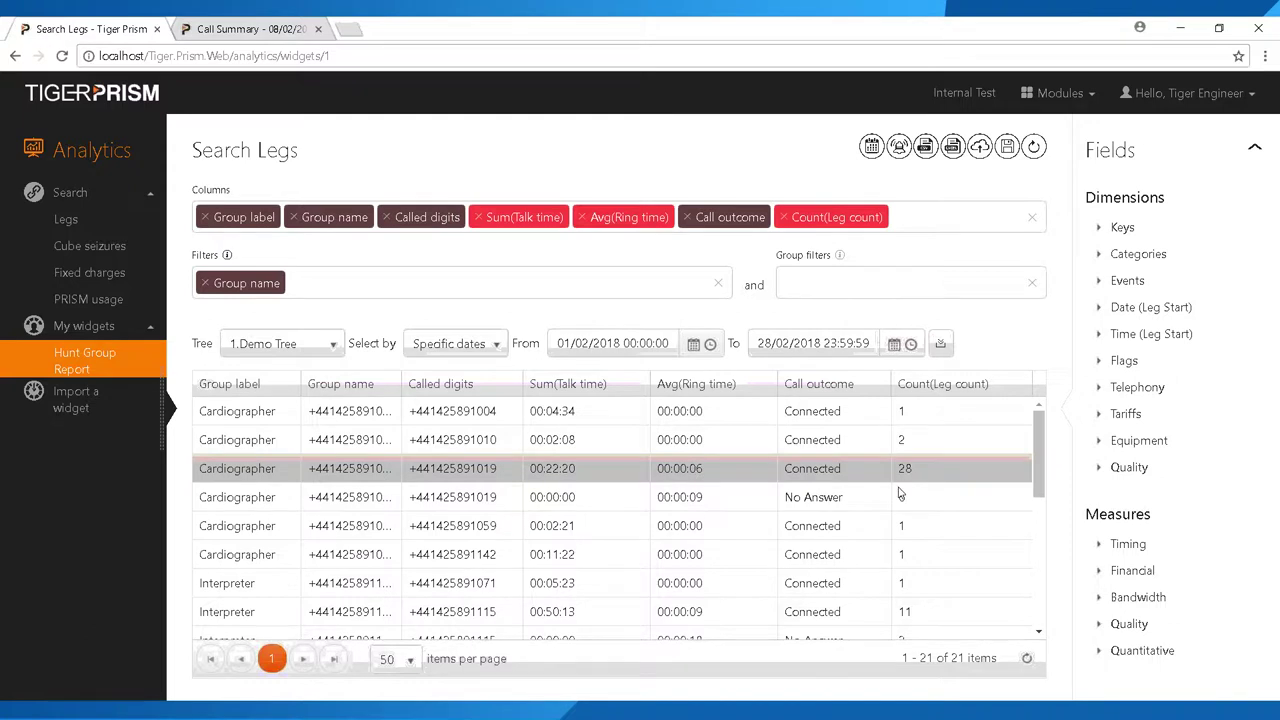
drag(922, 470, 884, 476)
click(245, 283)
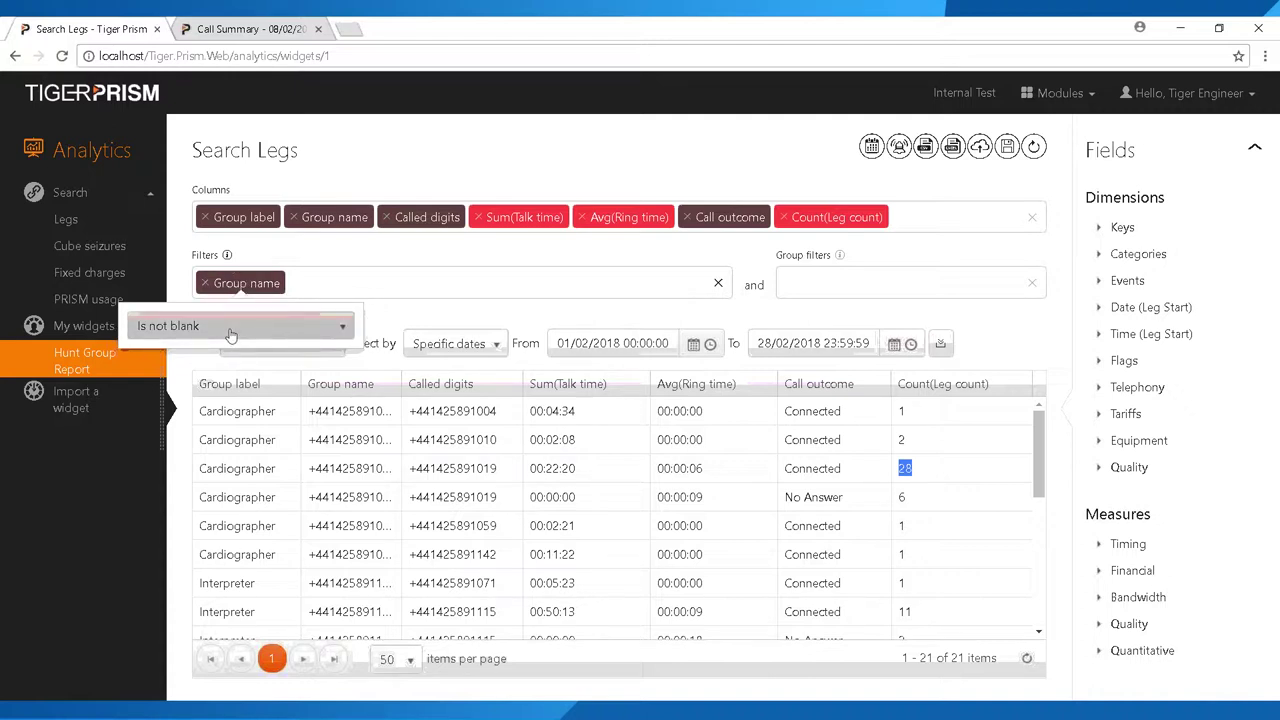
click(406, 318)
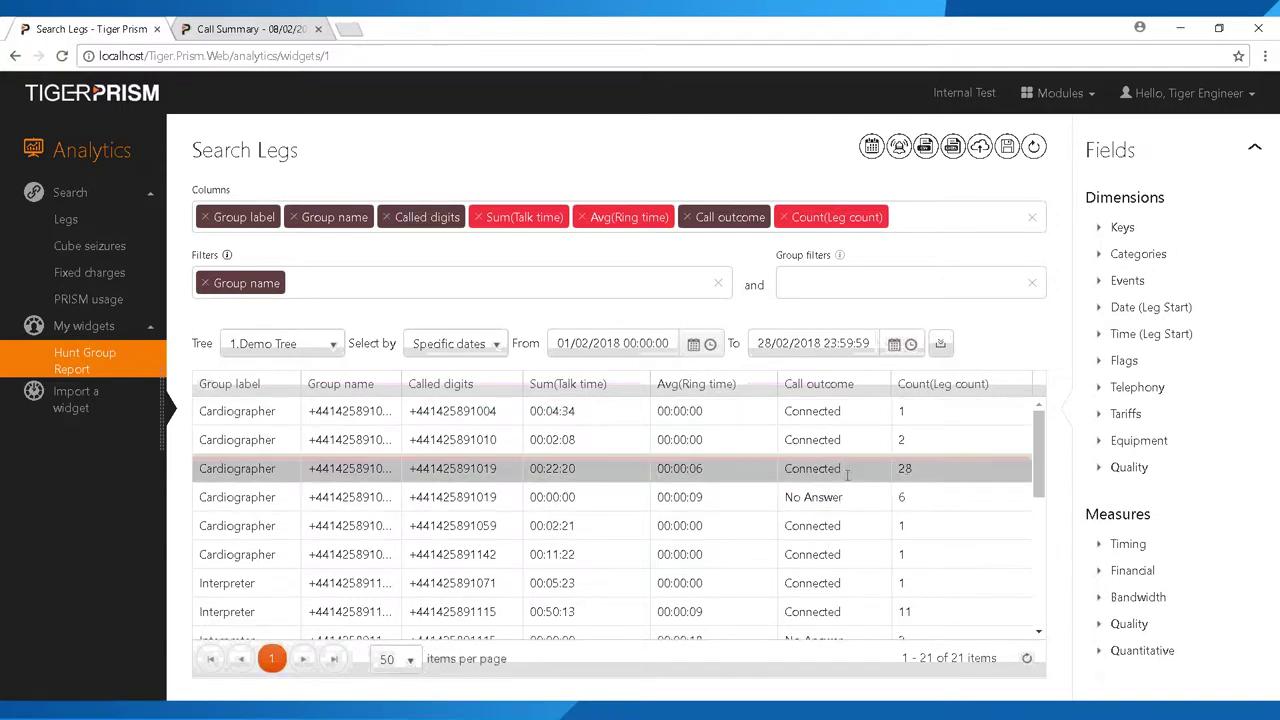
Start a scheduled widget job from the Hunt Group Report and target a 1 Day period with an offset of 0 days.
click(872, 155)
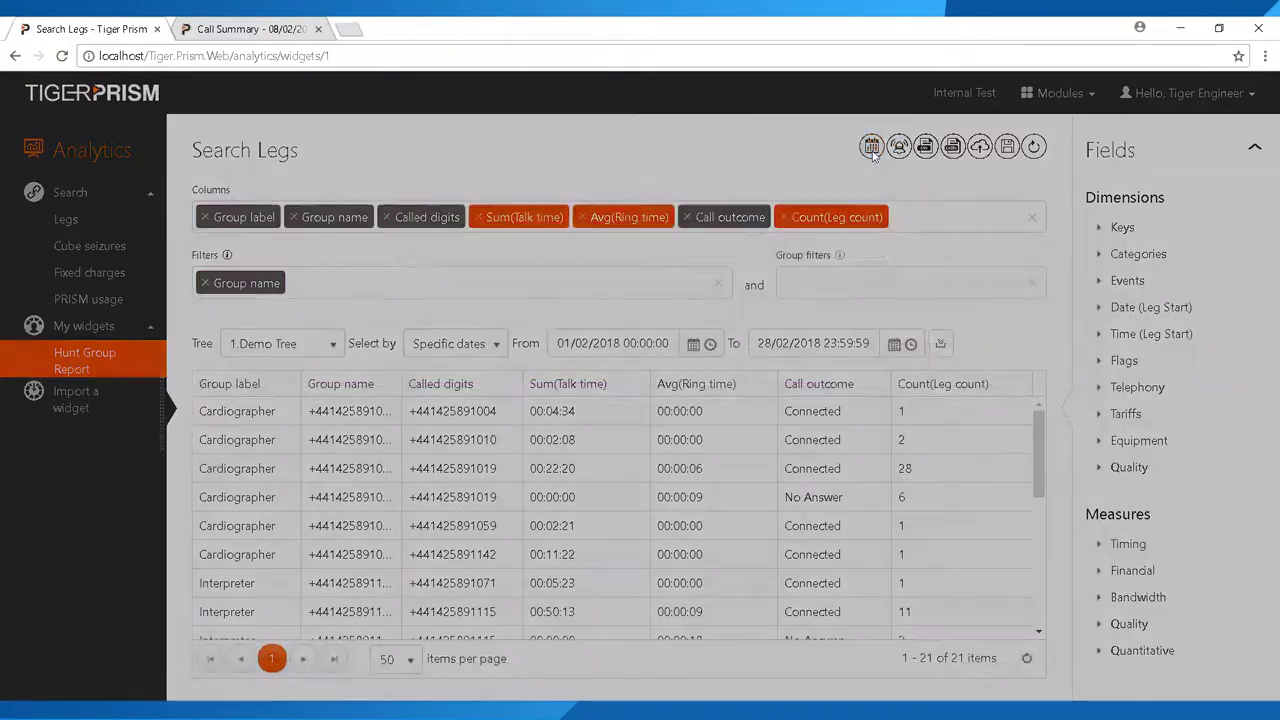
click(784, 232)
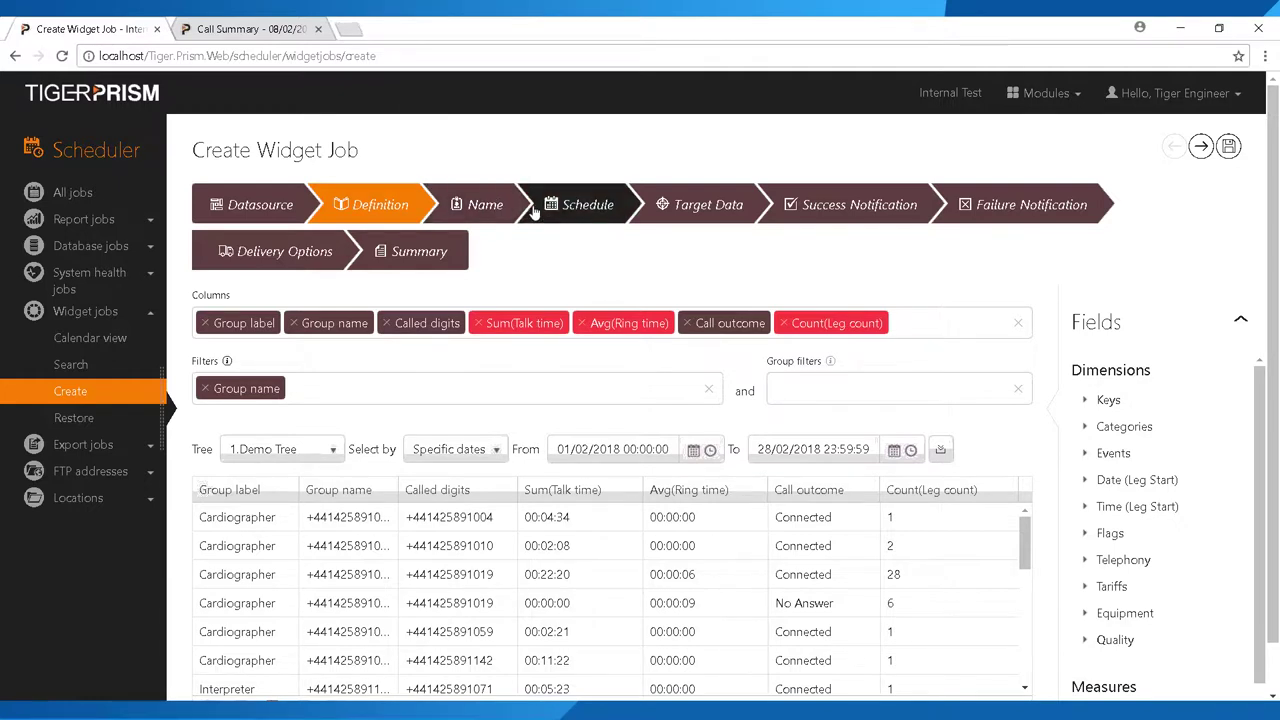
click(672, 205)
click(370, 300)
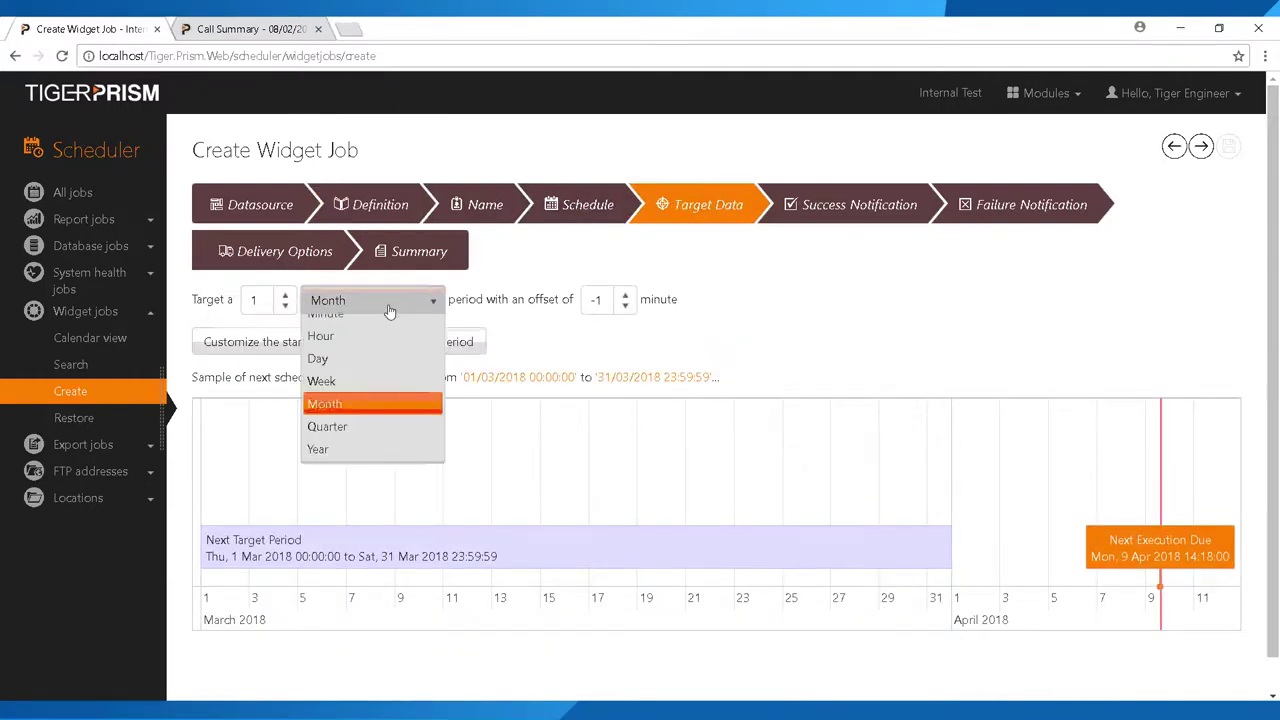
click(343, 377)
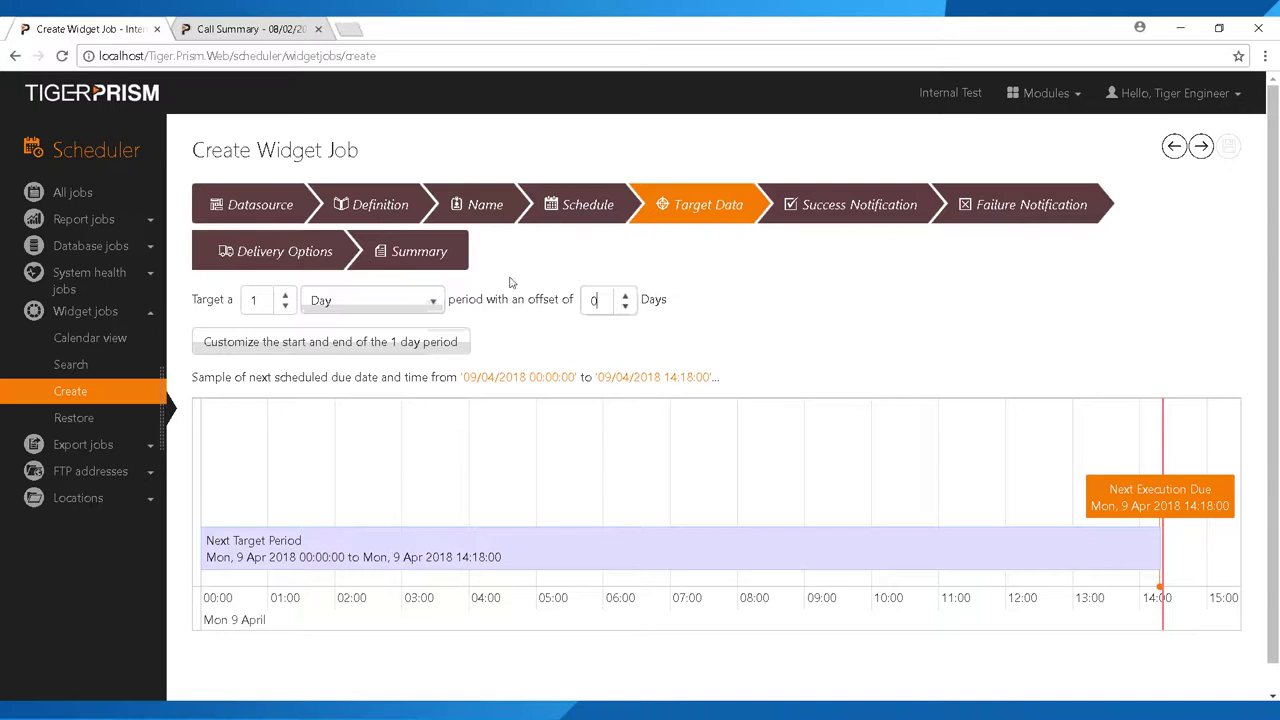
Set the job's initial execution time to 17:00 and check the resulting target data period.
click(572, 214)
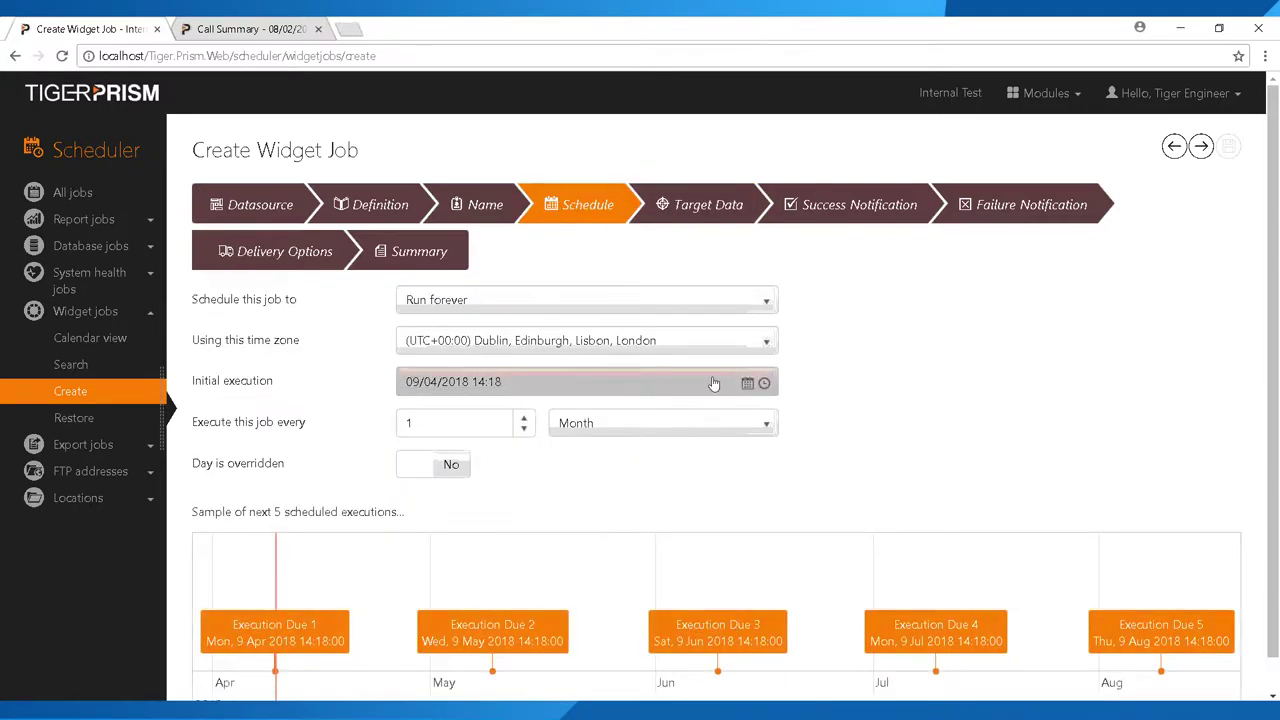
click(764, 383)
scroll(423, 460, down, 15)
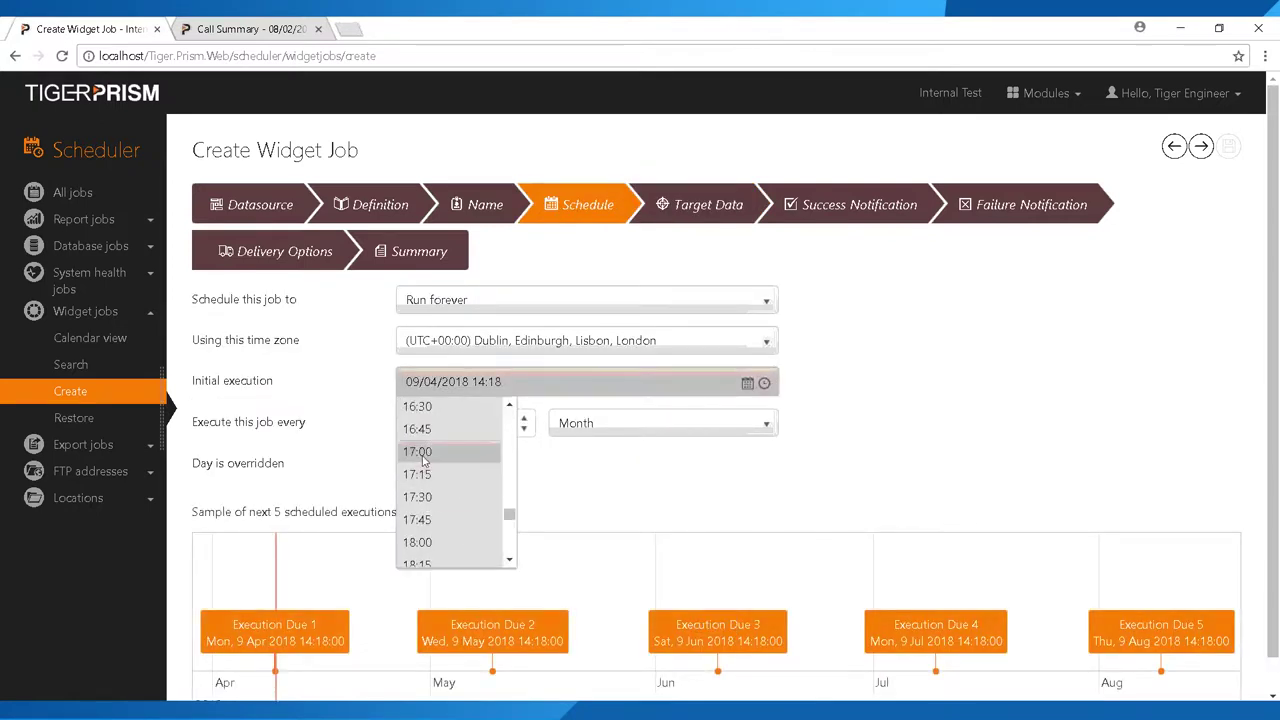
click(423, 458)
click(667, 210)
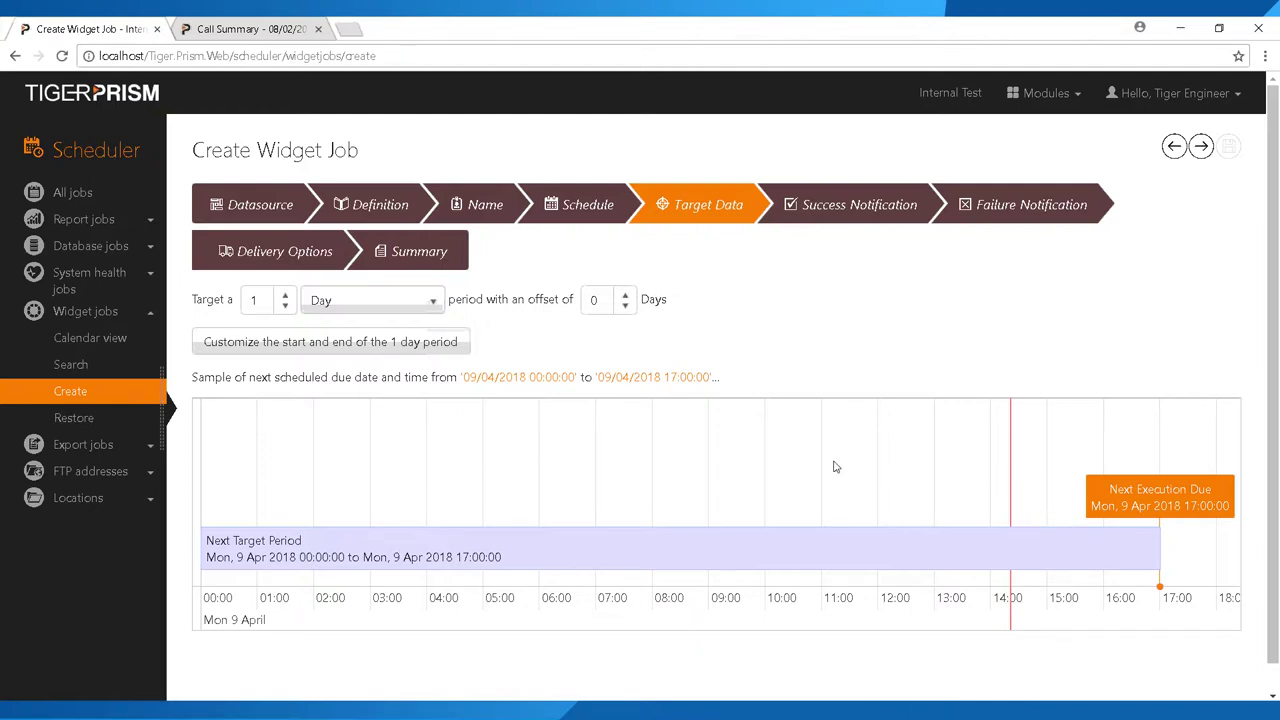
Leave the scheduled job unsaved, return to the Analytics legs search and load the legs for February 2018.
right_click(15, 55)
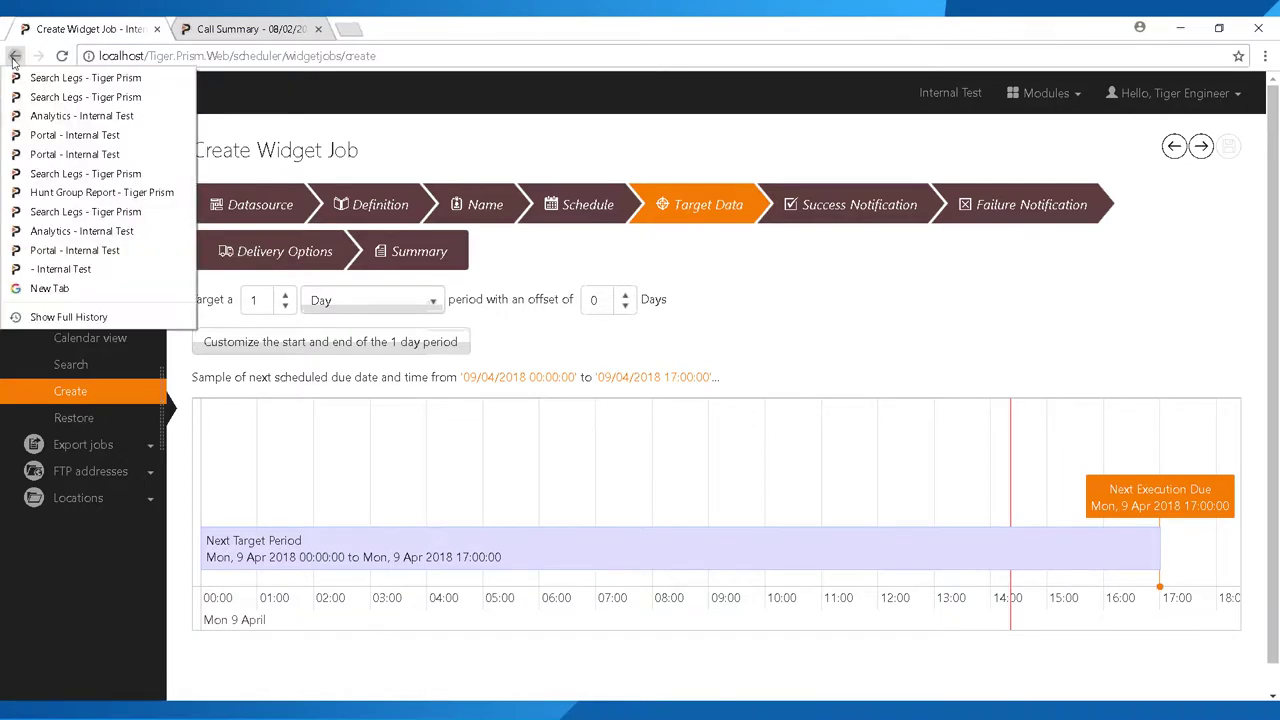
click(60, 110)
click(80, 195)
click(85, 221)
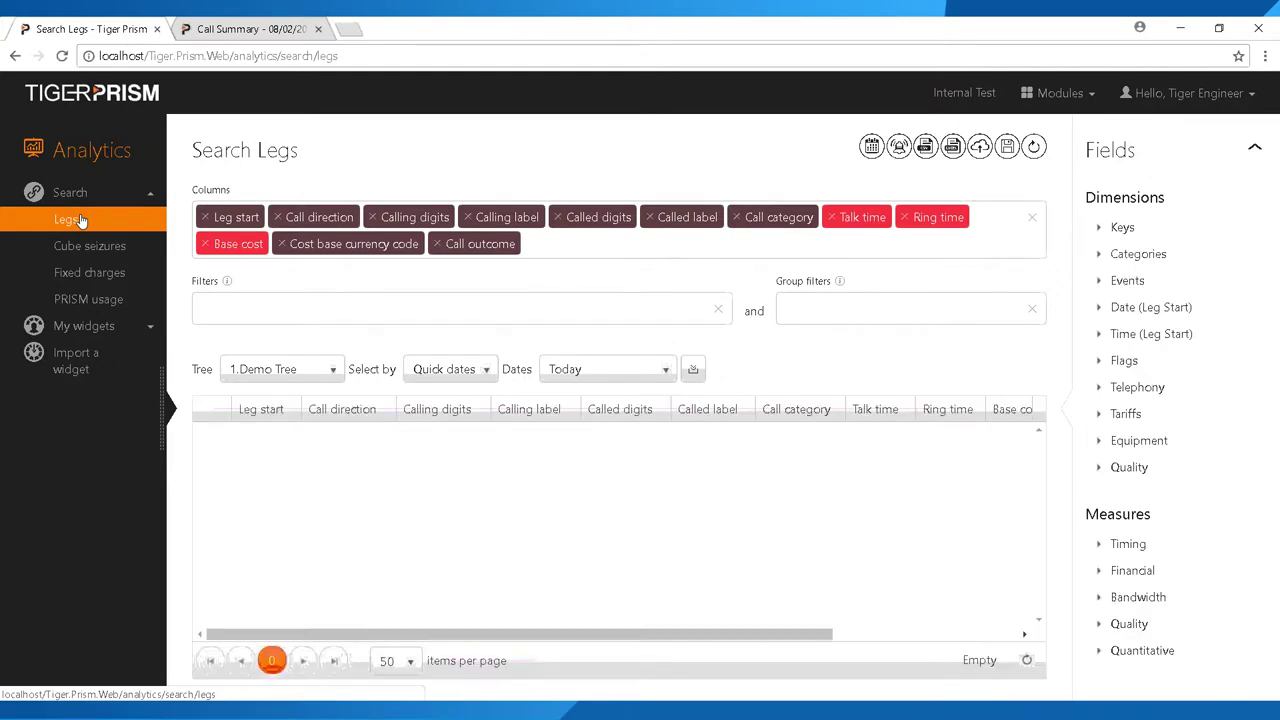
click(575, 369)
scroll(586, 470, down, 3)
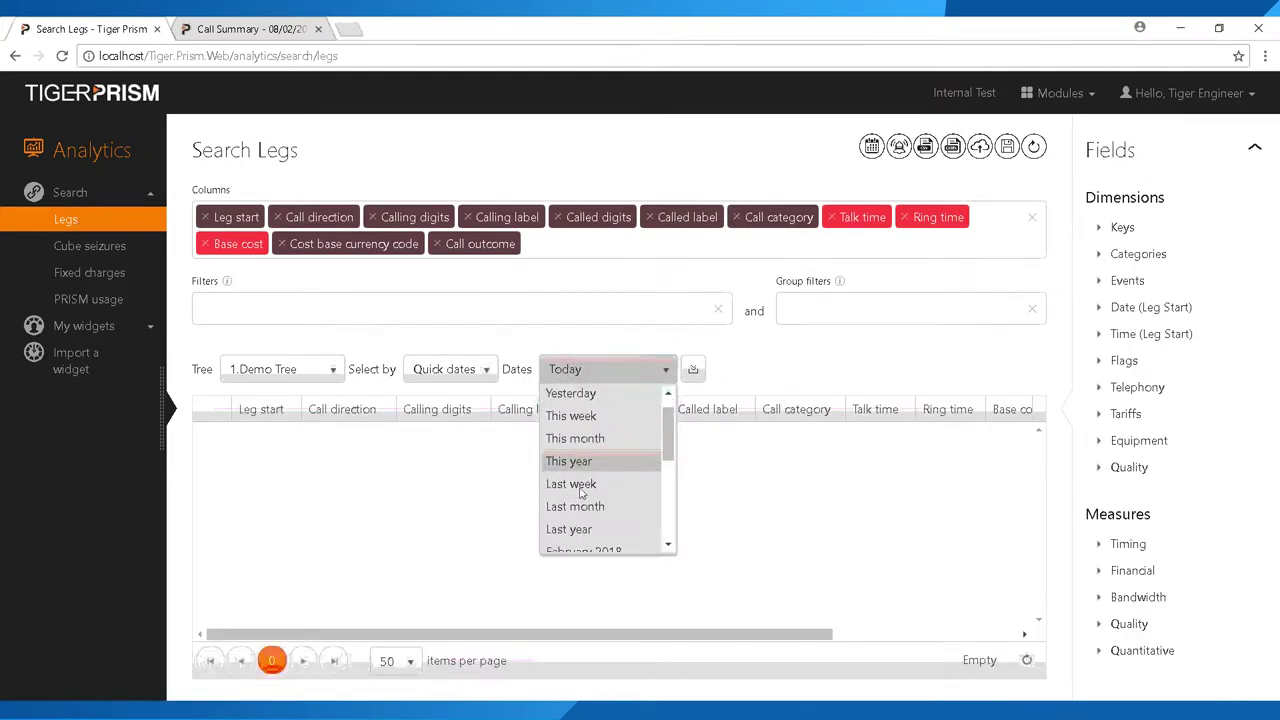
click(586, 491)
click(692, 371)
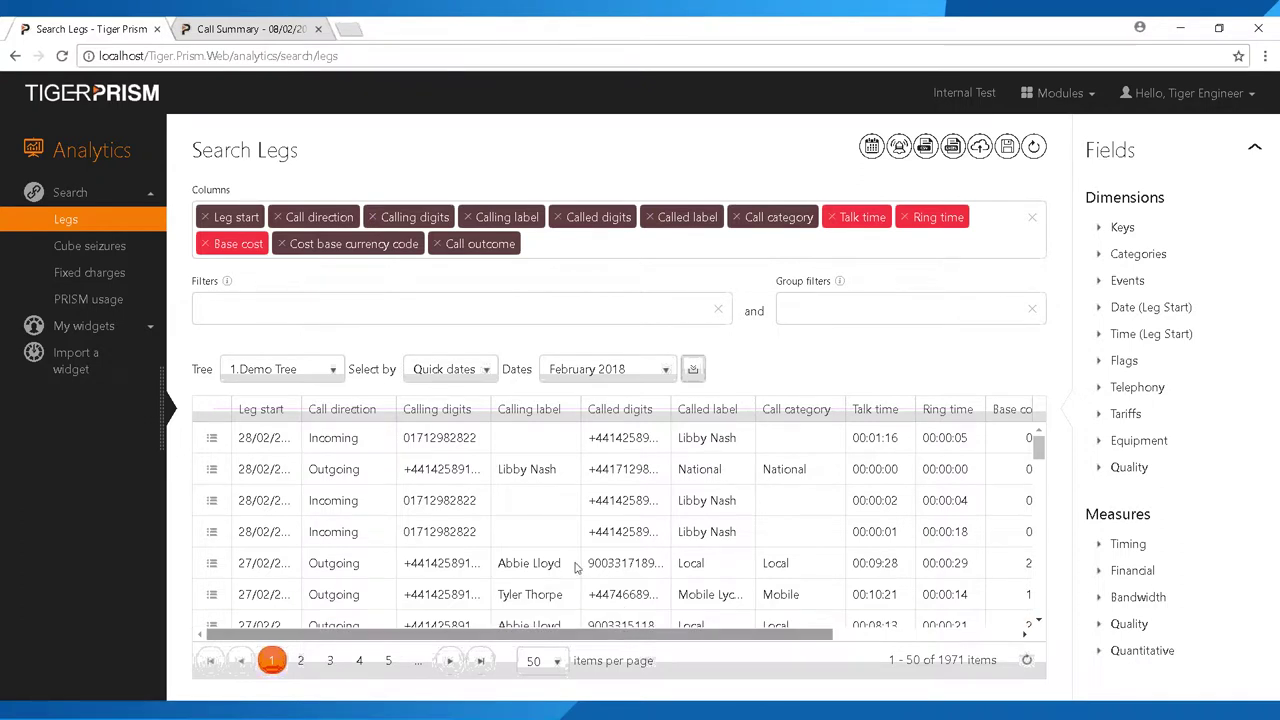
Add the EndPoint Group's Label and Name as columns and rerun the legs search.
click(1098, 389)
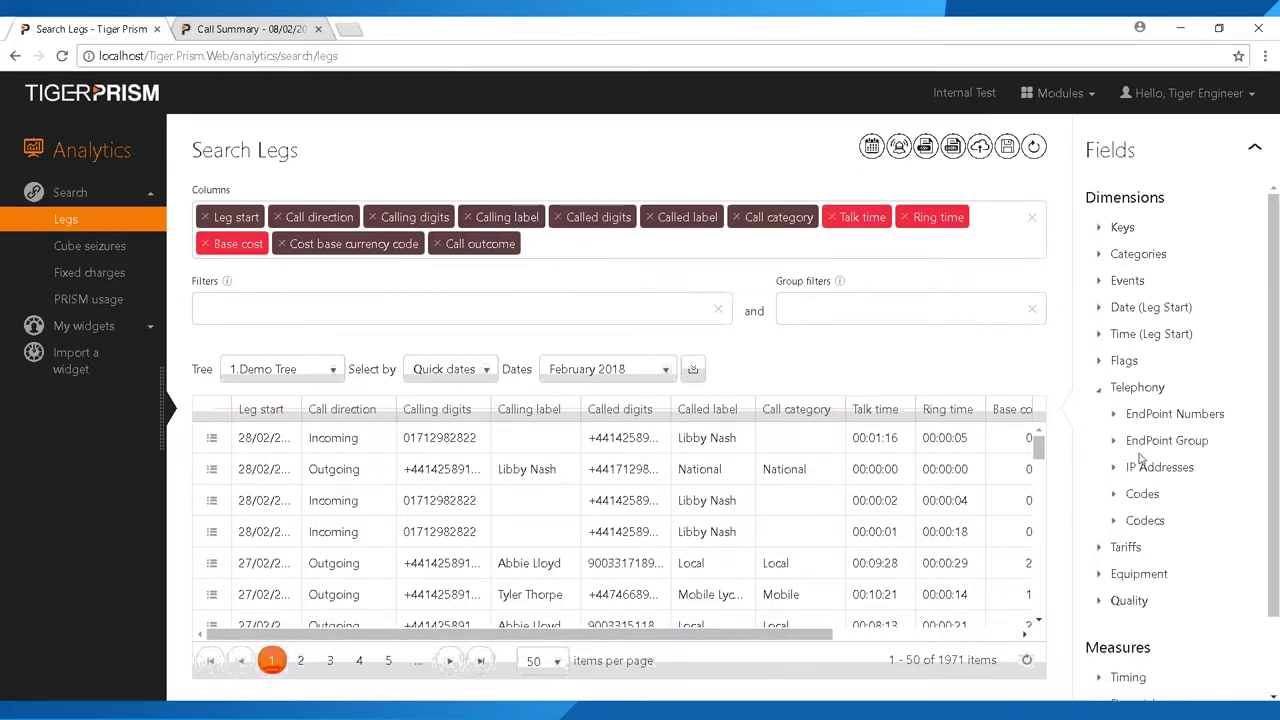
click(1113, 440)
drag(1137, 467, 545, 245)
drag(1139, 493, 662, 250)
click(693, 370)
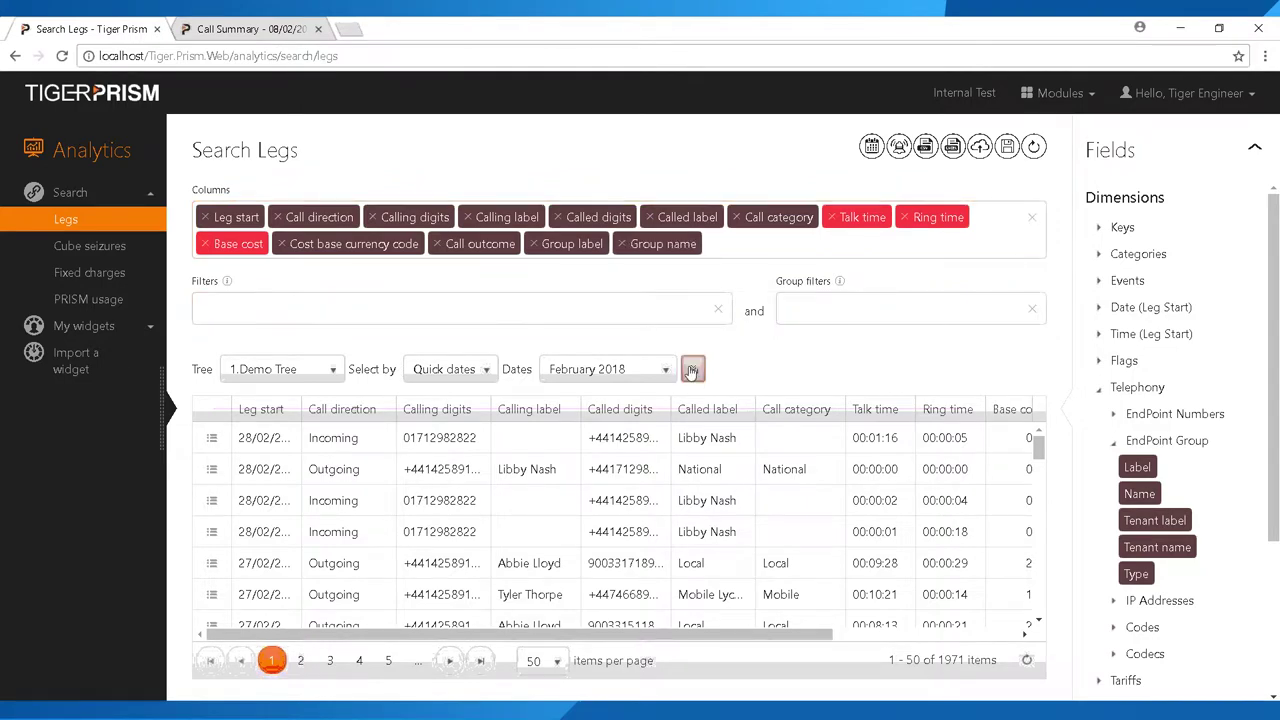
Sort the legs by Group label in descending order and review the group label and name values.
drag(586, 638, 850, 638)
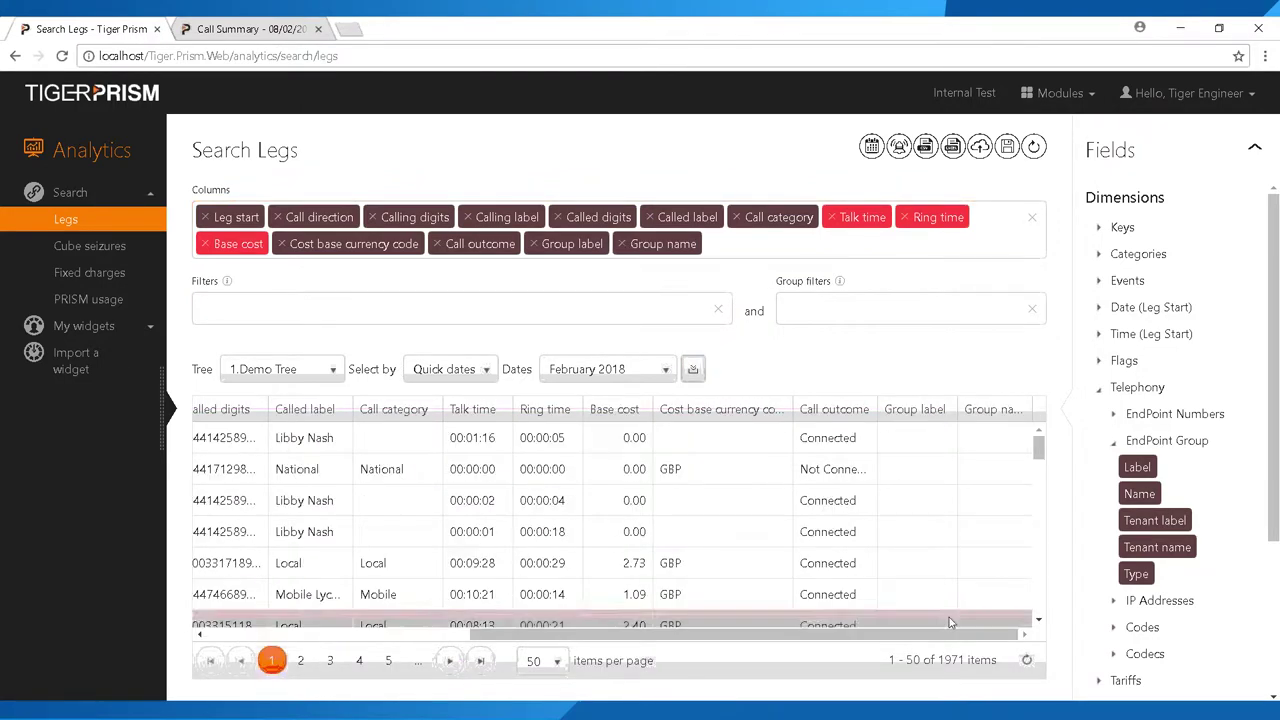
click(913, 410)
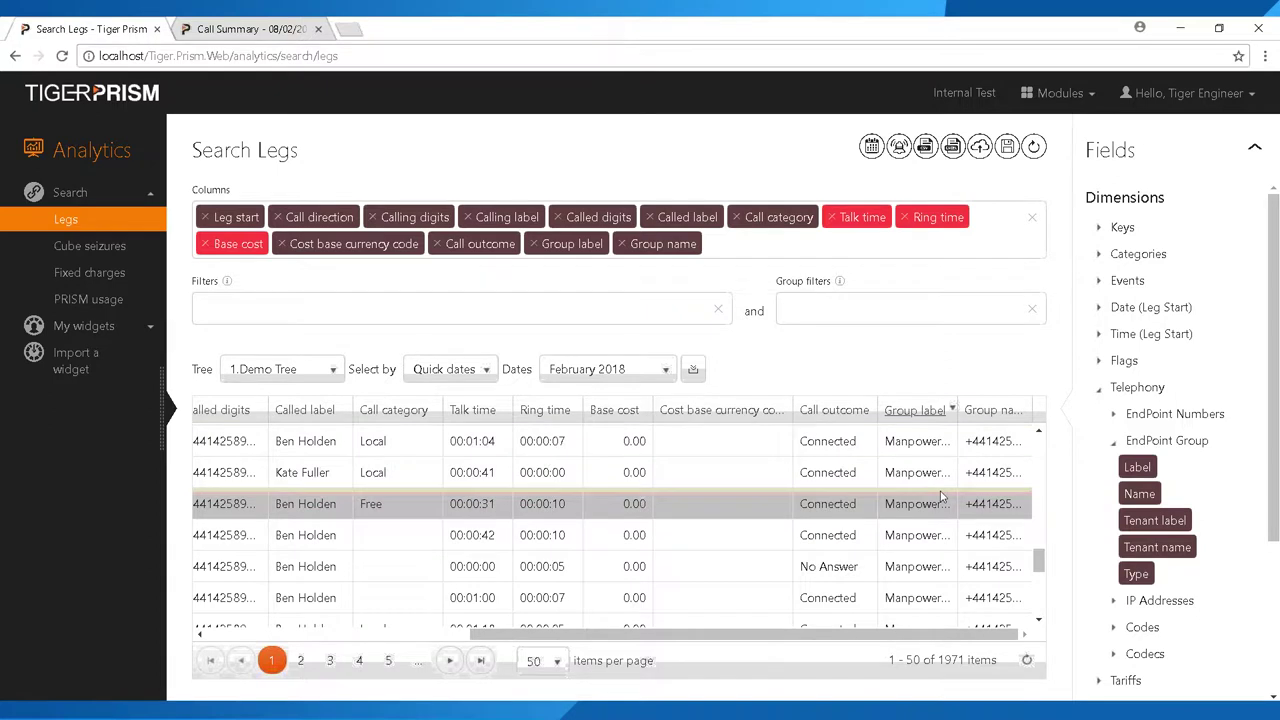
scroll(978, 537, down, 3)
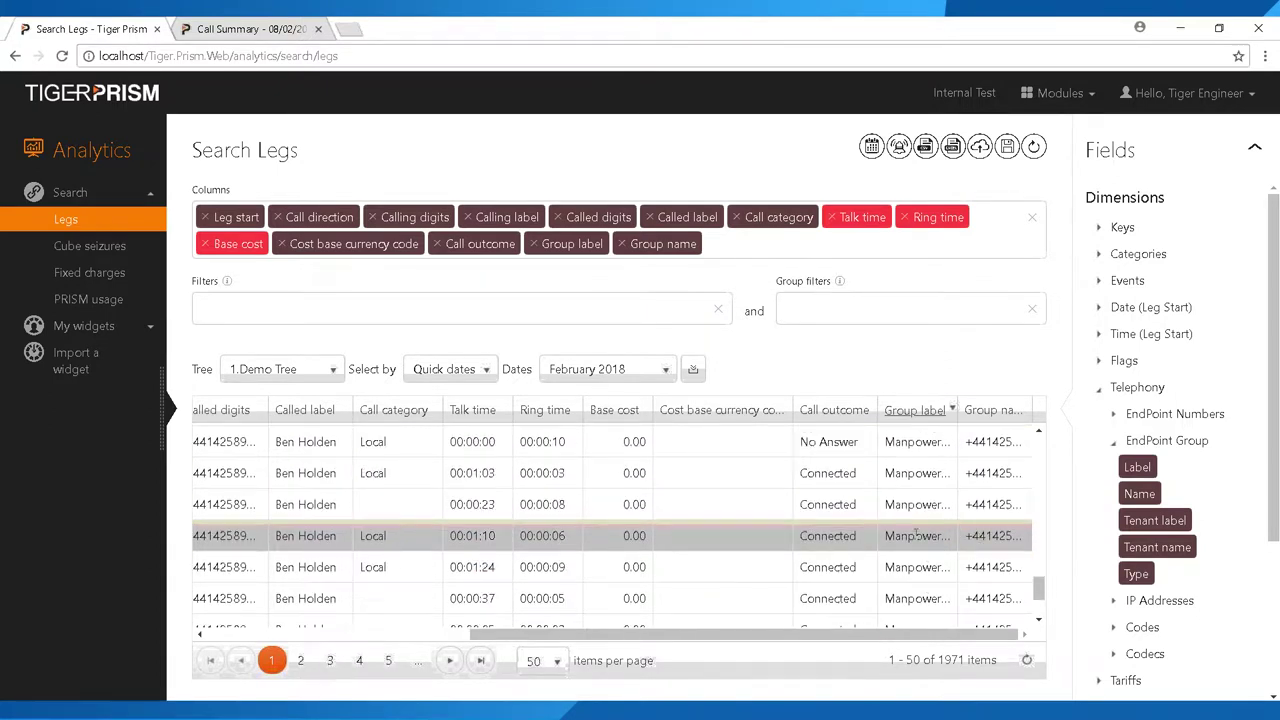
scroll(915, 535, down, 2)
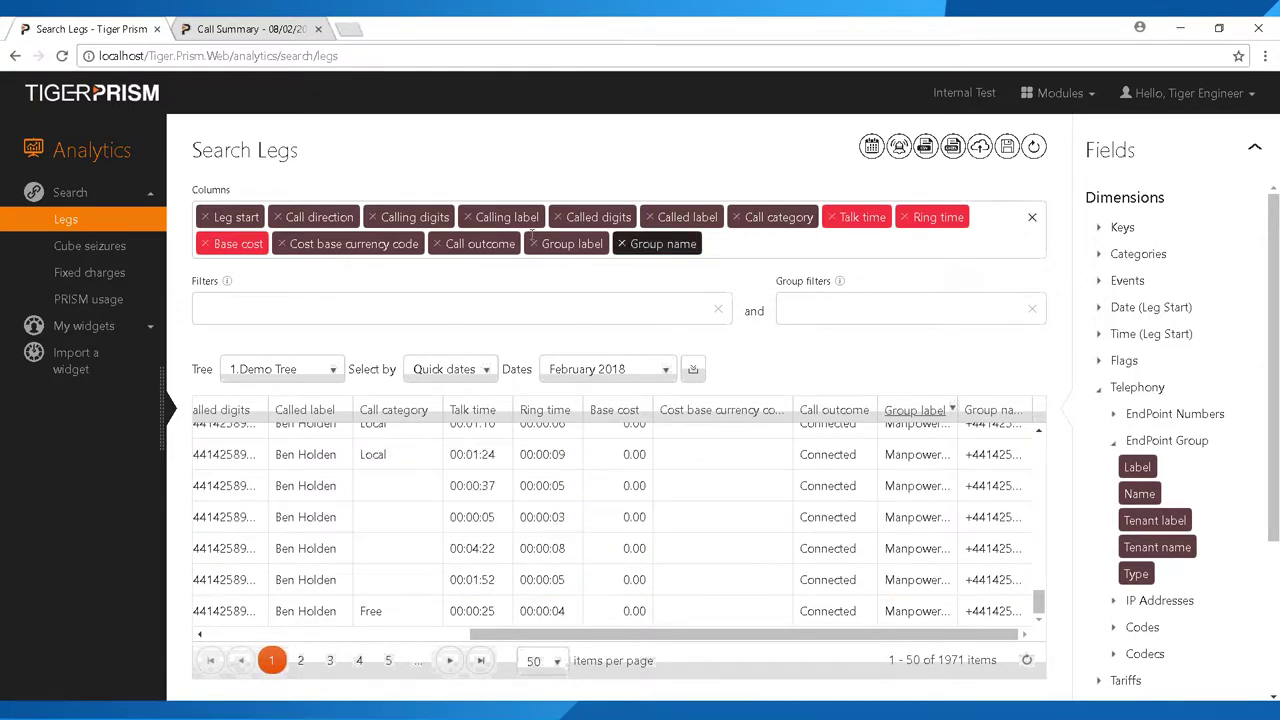
mouse_move(648, 244)
mouse_down()
mouse_move(250, 303)
mouse_move(686, 266)
mouse_move(663, 243)
mouse_up()
mouse_move(572, 244)
mouse_down()
mouse_move(262, 307)
mouse_move(588, 250)
mouse_move(575, 244)
mouse_up()
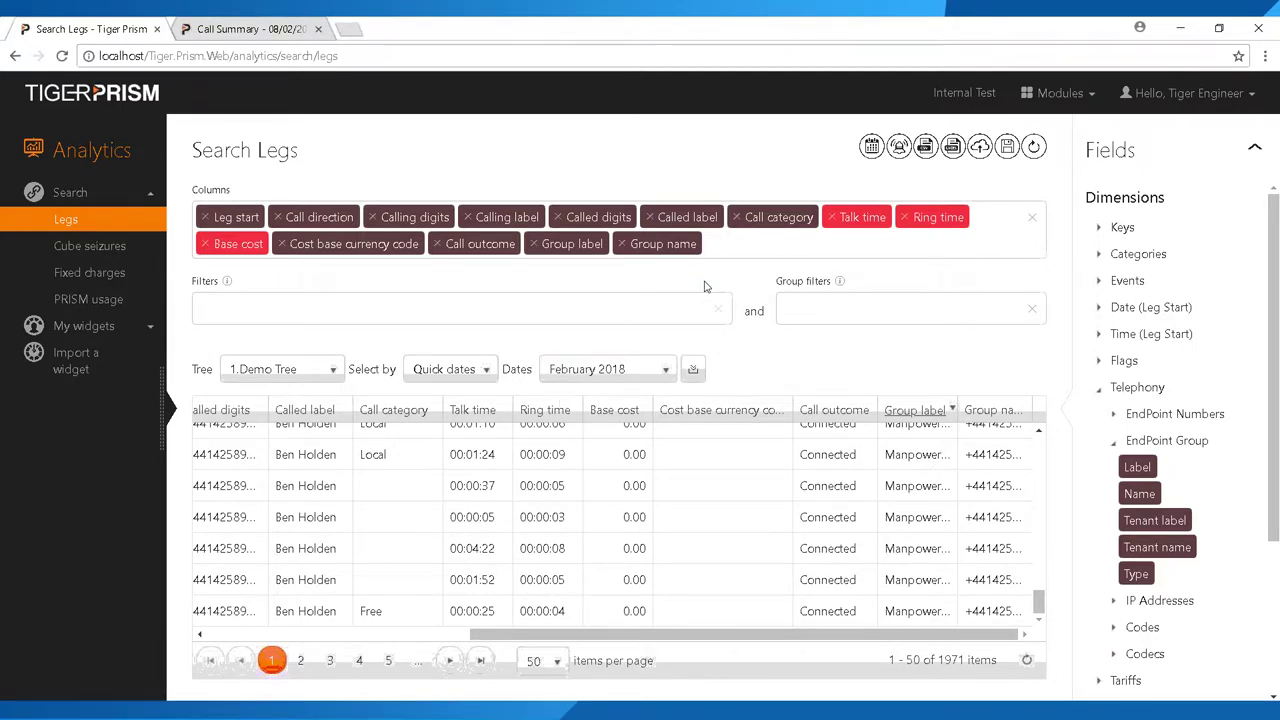
Switch to the Network module and list all the groups.
click(1058, 94)
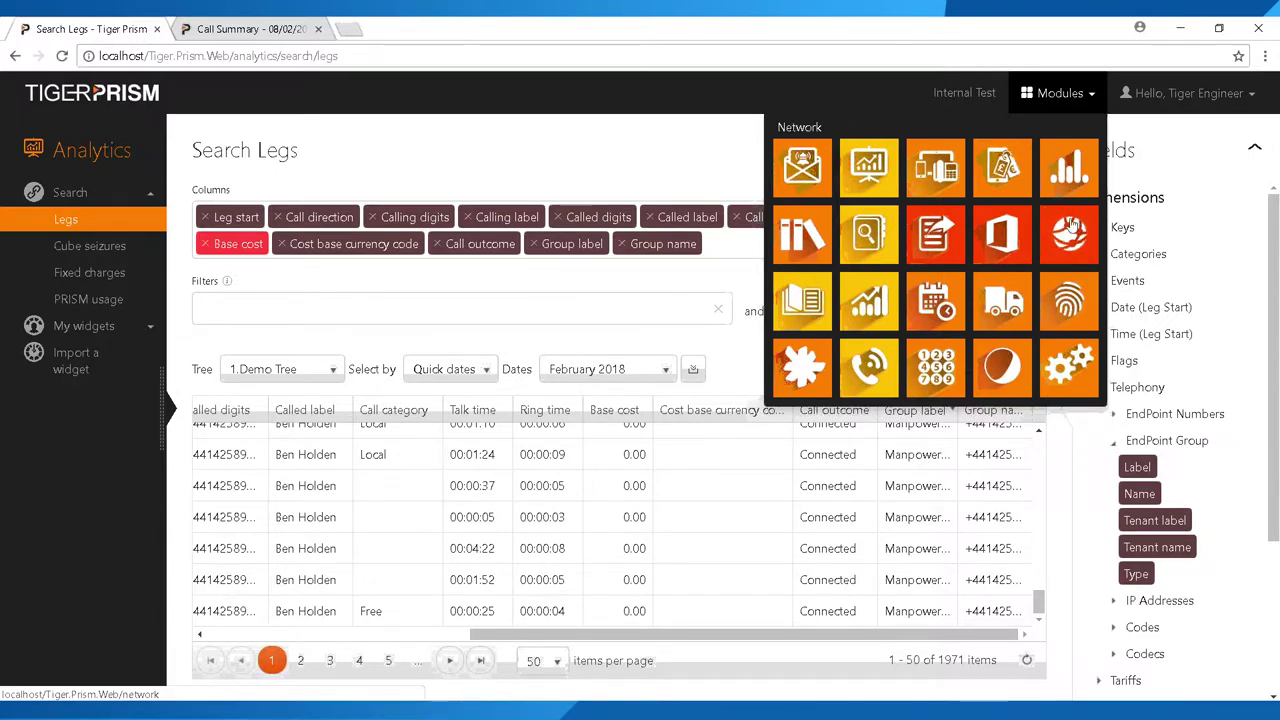
click(101, 93)
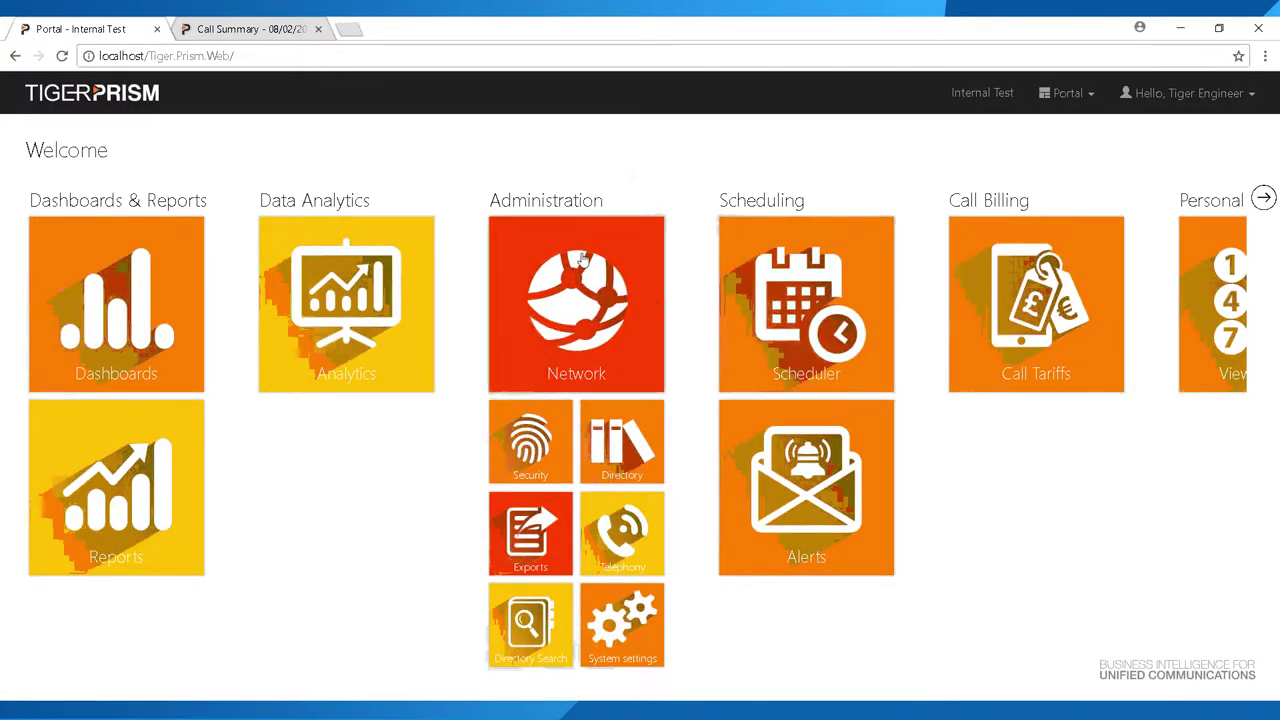
click(585, 262)
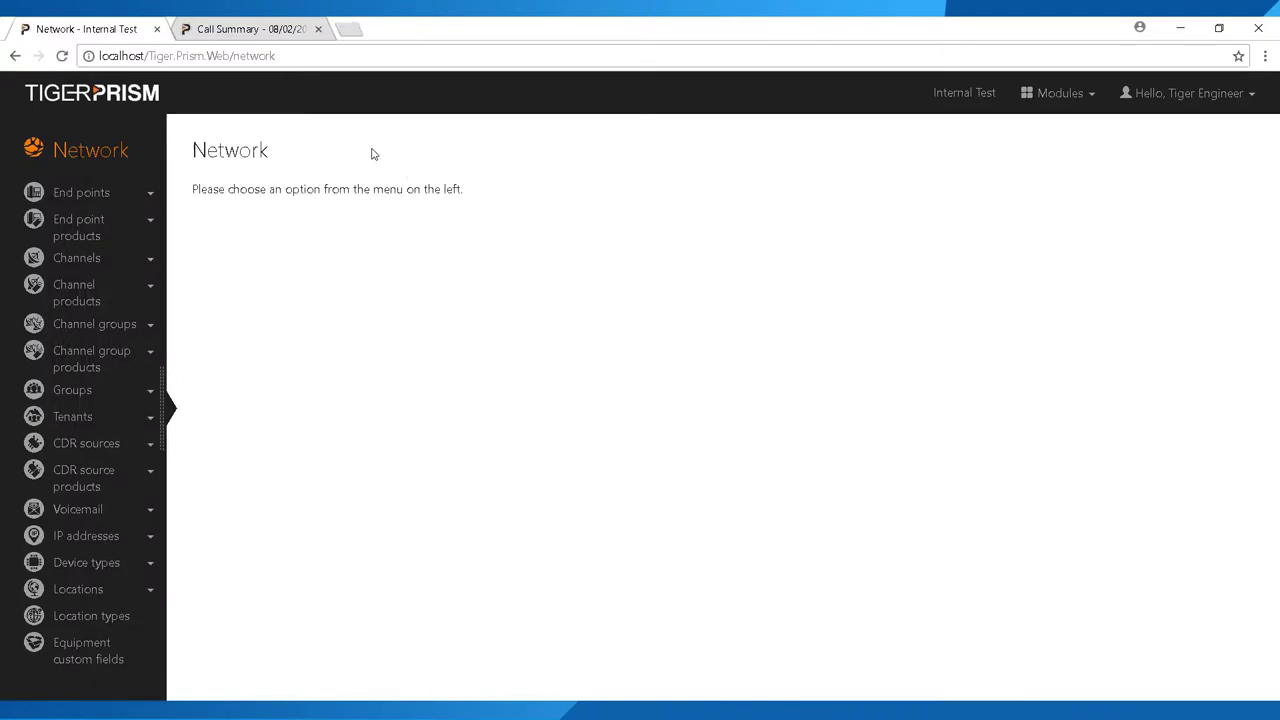
click(77, 392)
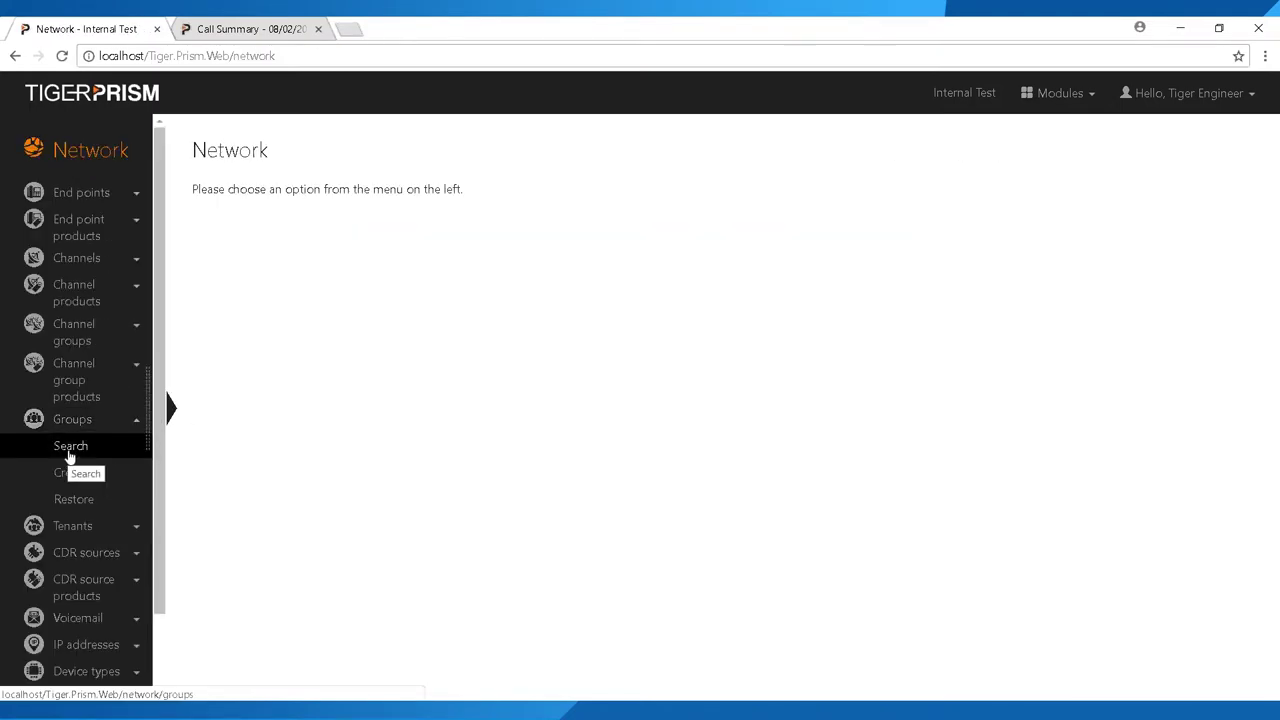
click(70, 452)
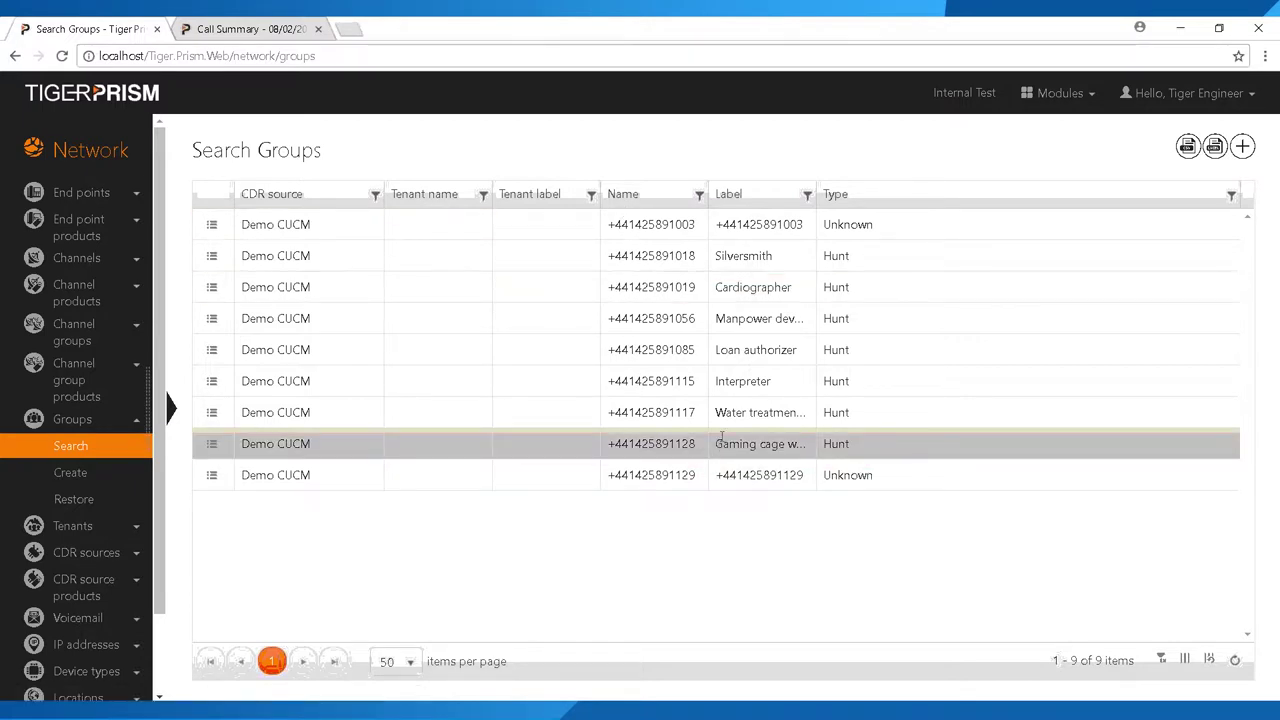
Examine the groups in the list whose type is Unknown.
drag(874, 224, 822, 226)
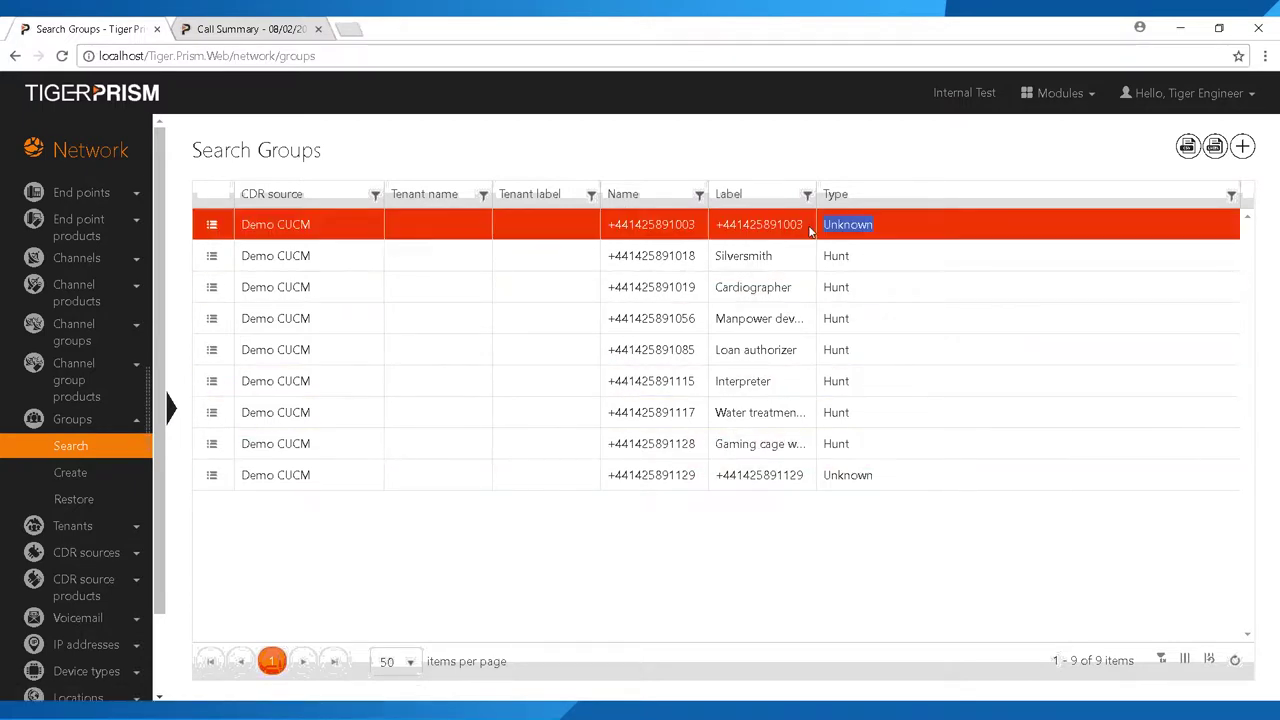
drag(876, 476, 825, 481)
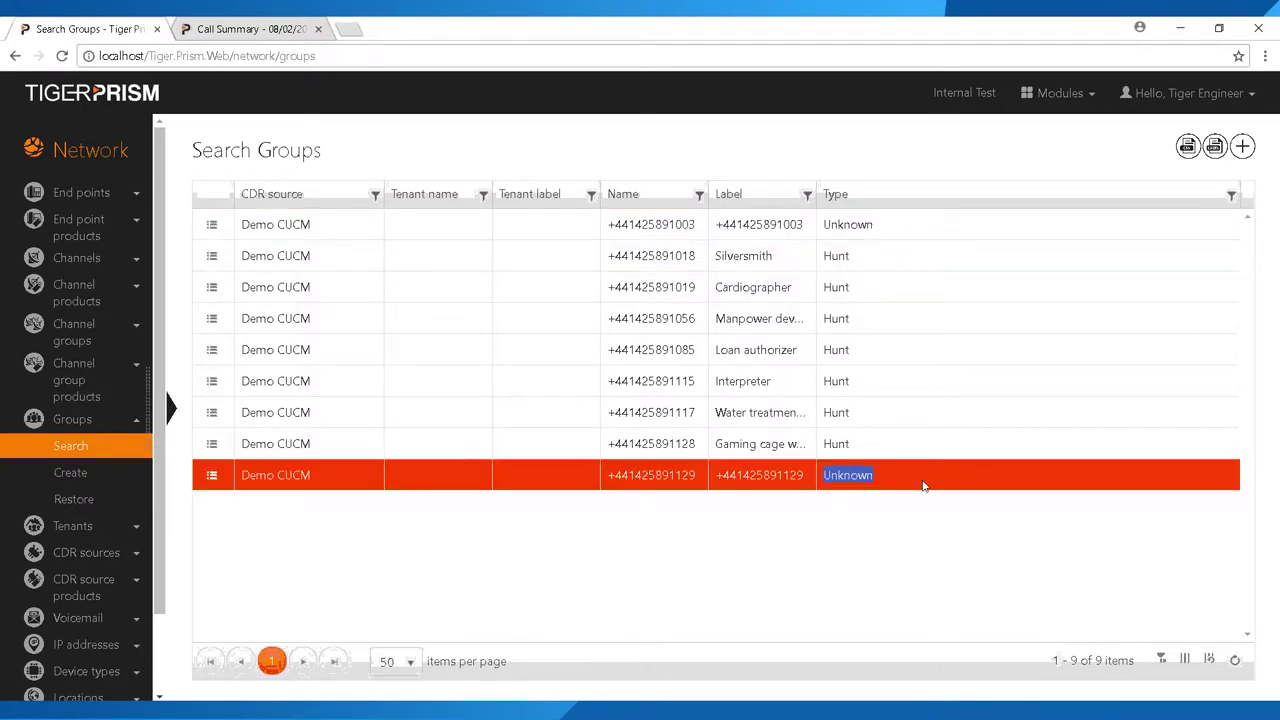
drag(876, 224, 812, 226)
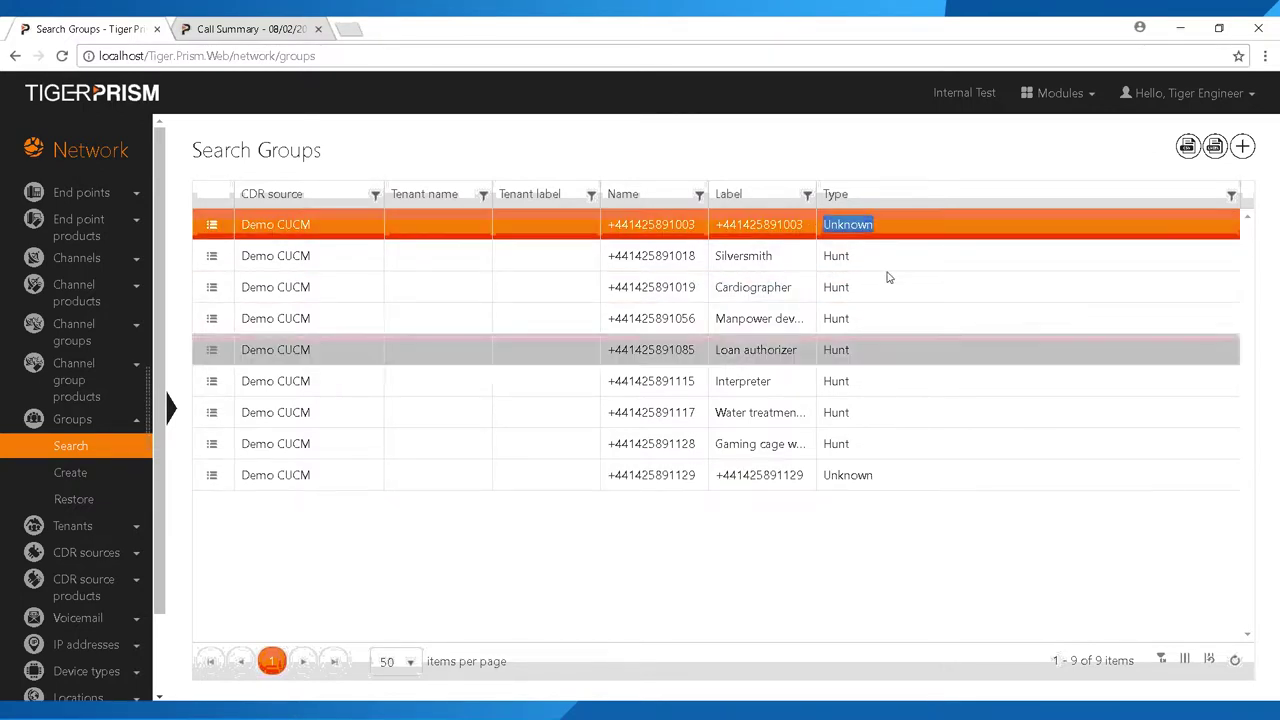
drag(872, 480, 838, 472)
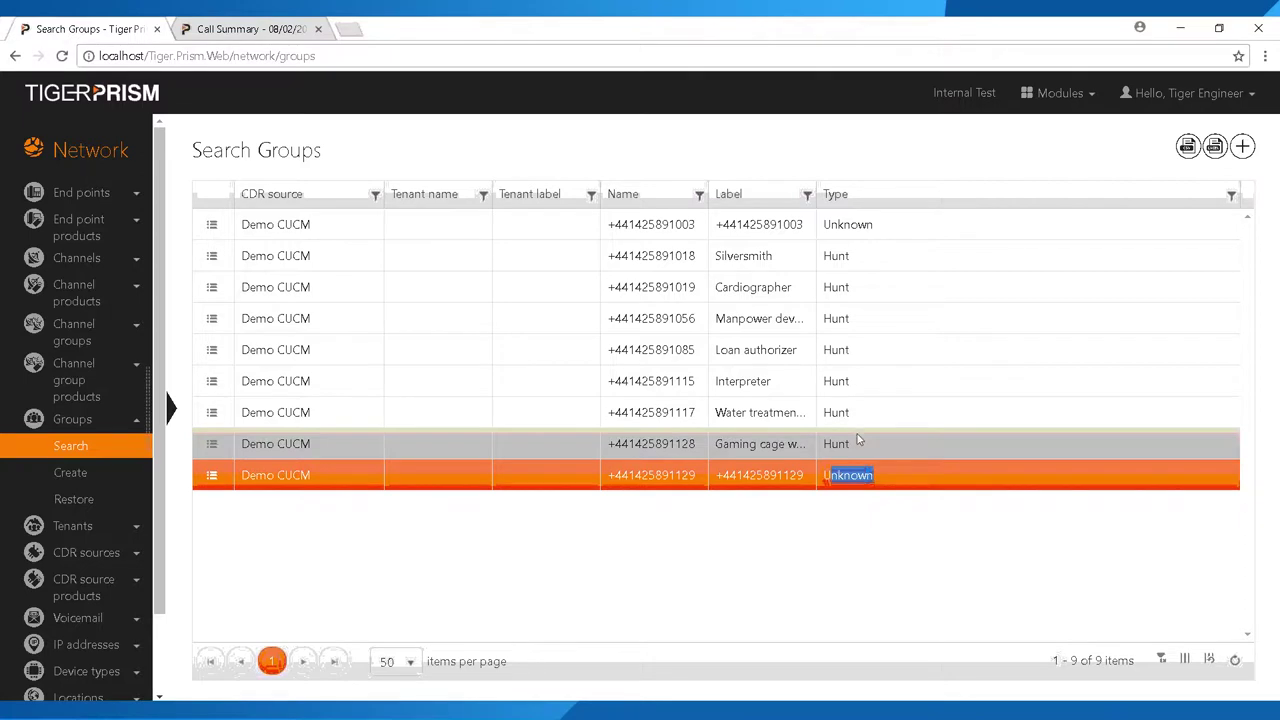
click(858, 224)
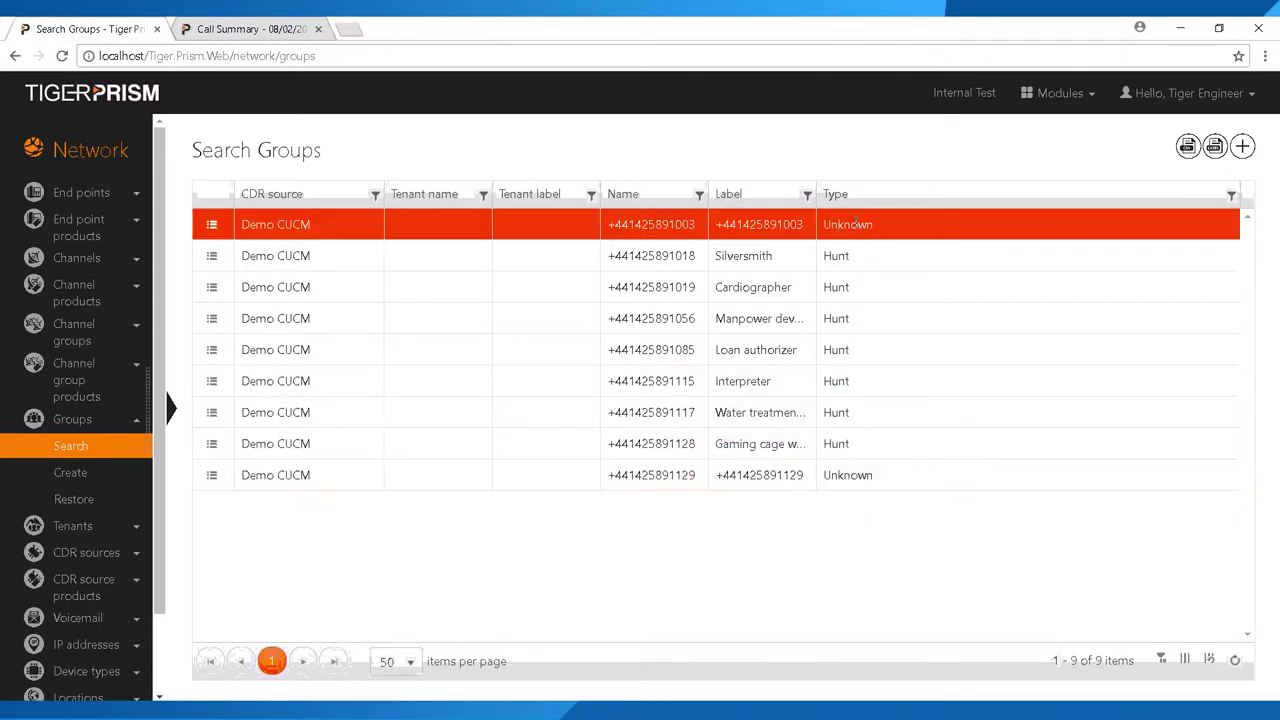
Open the first group of type Unknown for editing and set its type to Hunt.
click(214, 226)
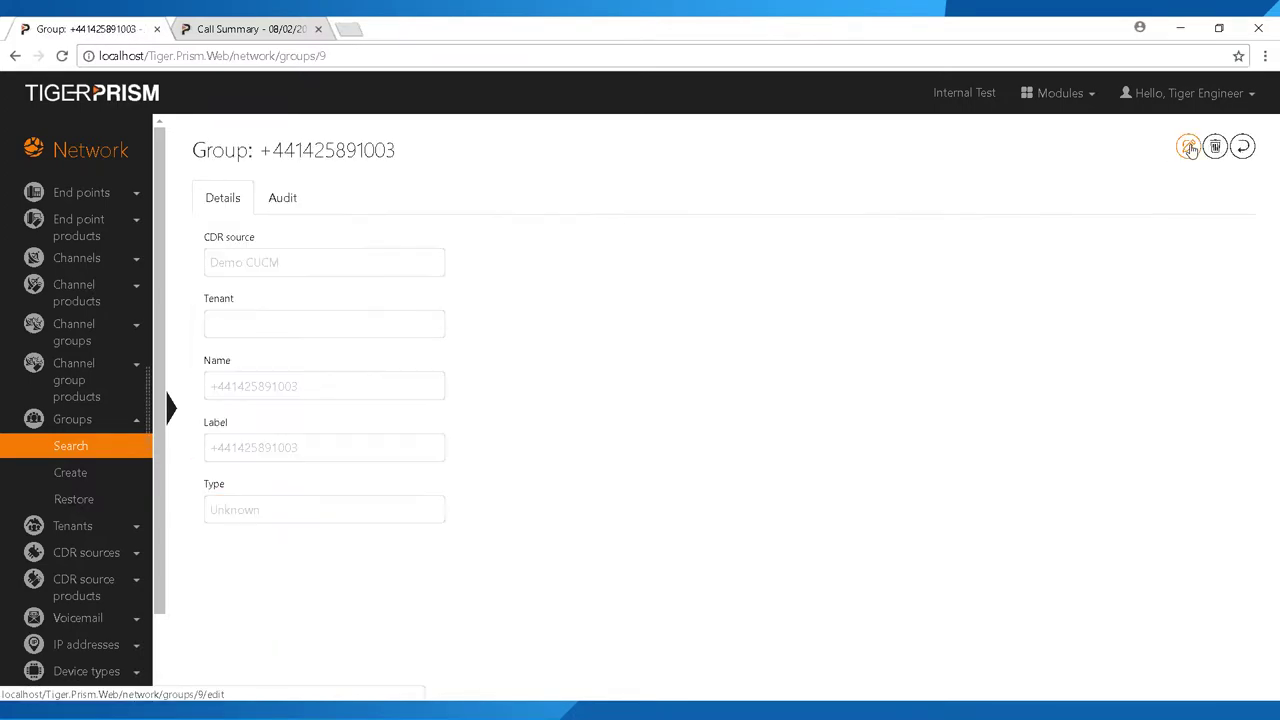
click(1187, 146)
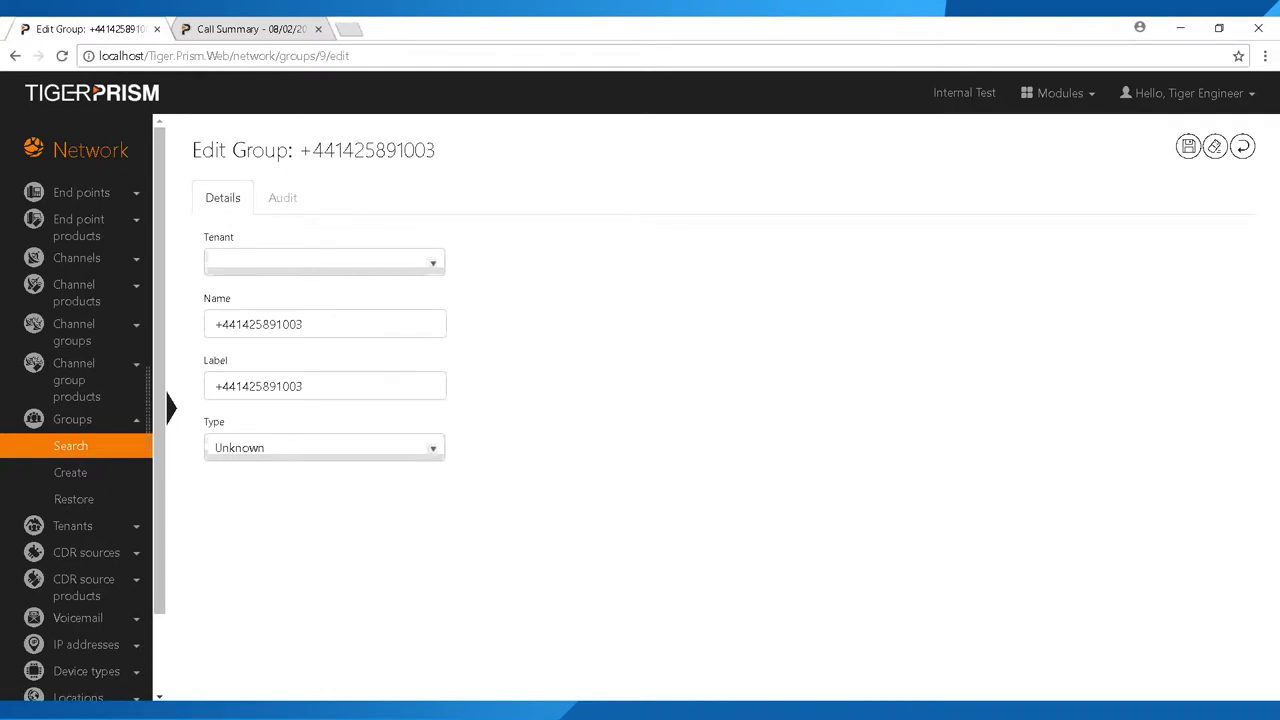
click(392, 449)
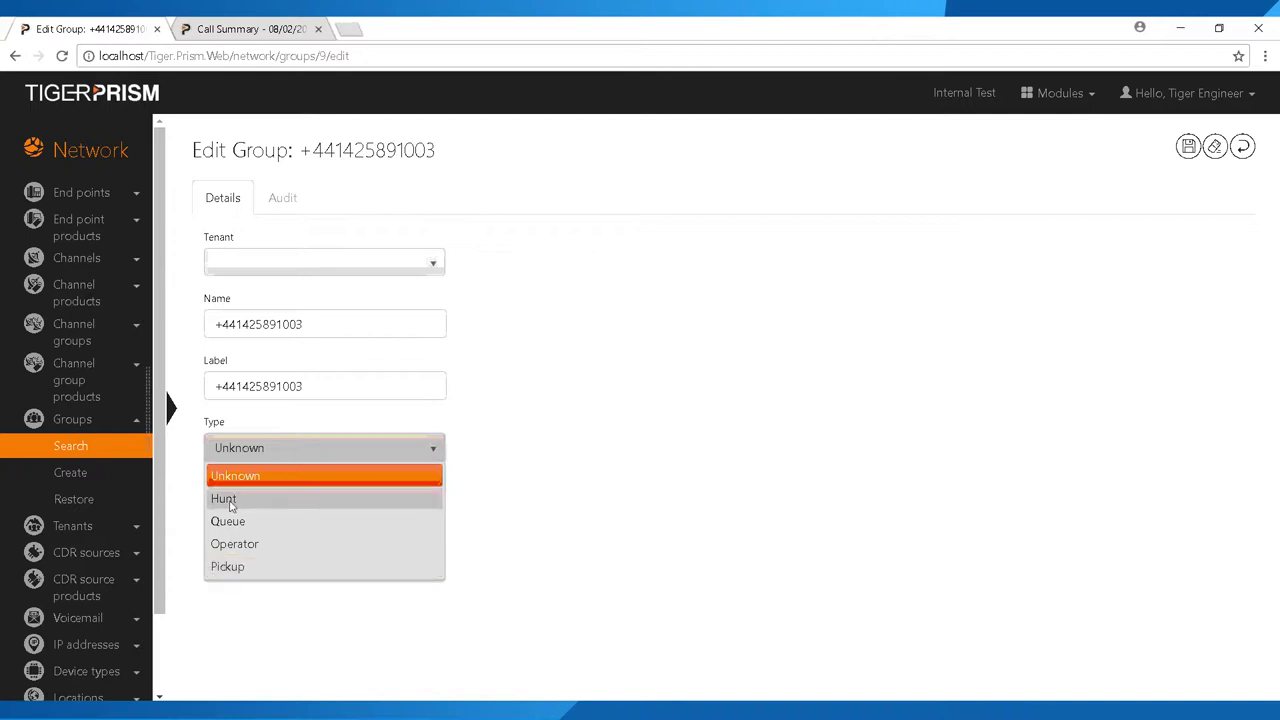
click(272, 500)
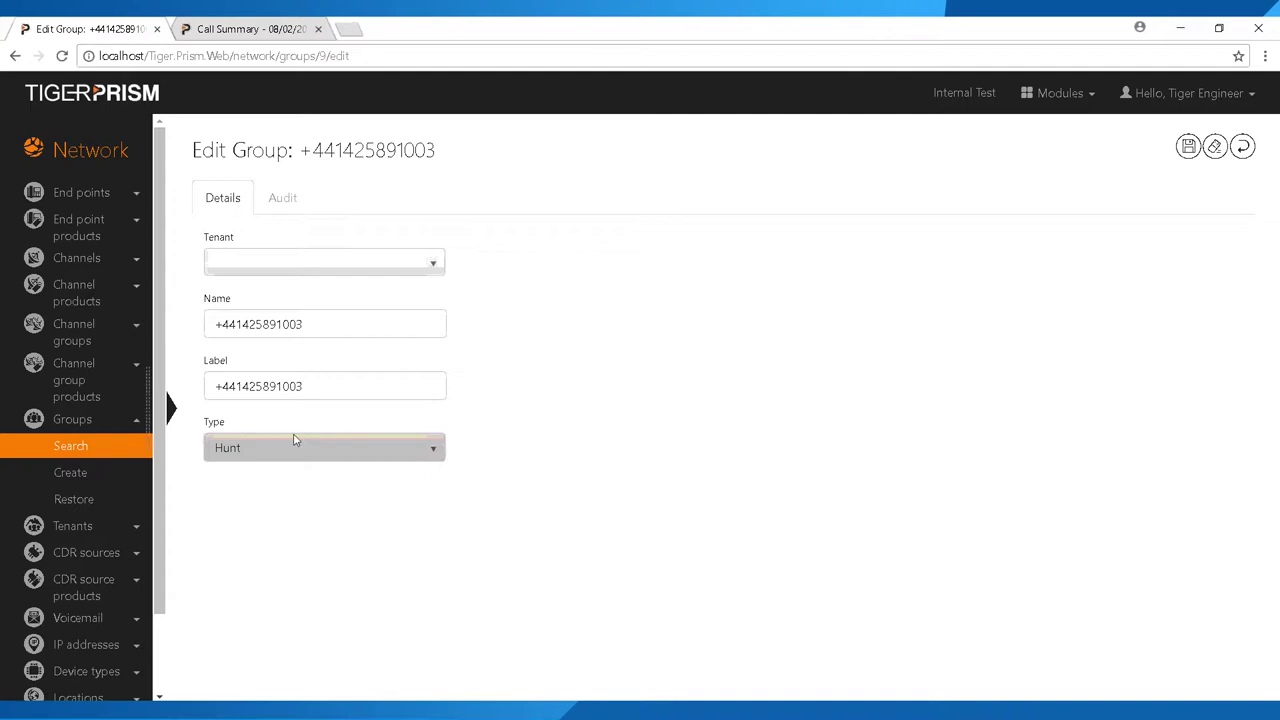
Replace the group's label with "Webinar Training - Test" and recheck the Hunt type.
drag(444, 386, 133, 368)
text(Webinar Training - Test)
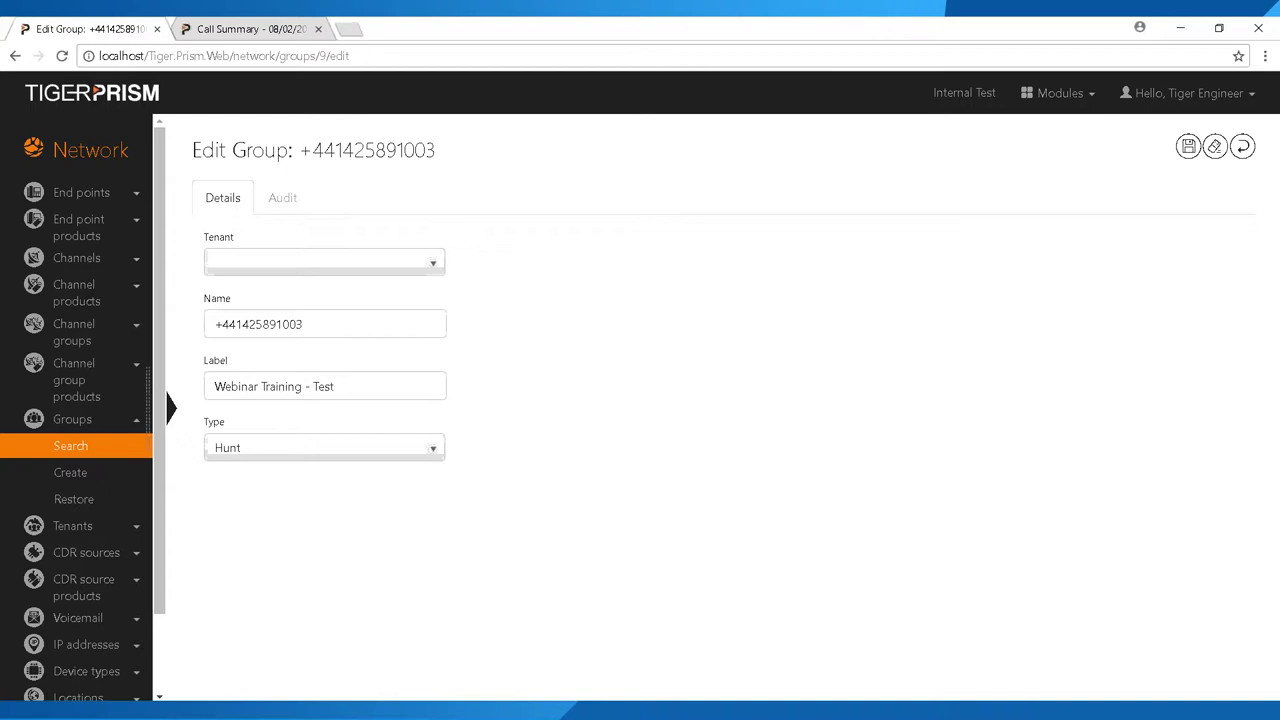
key(ctrl+a)
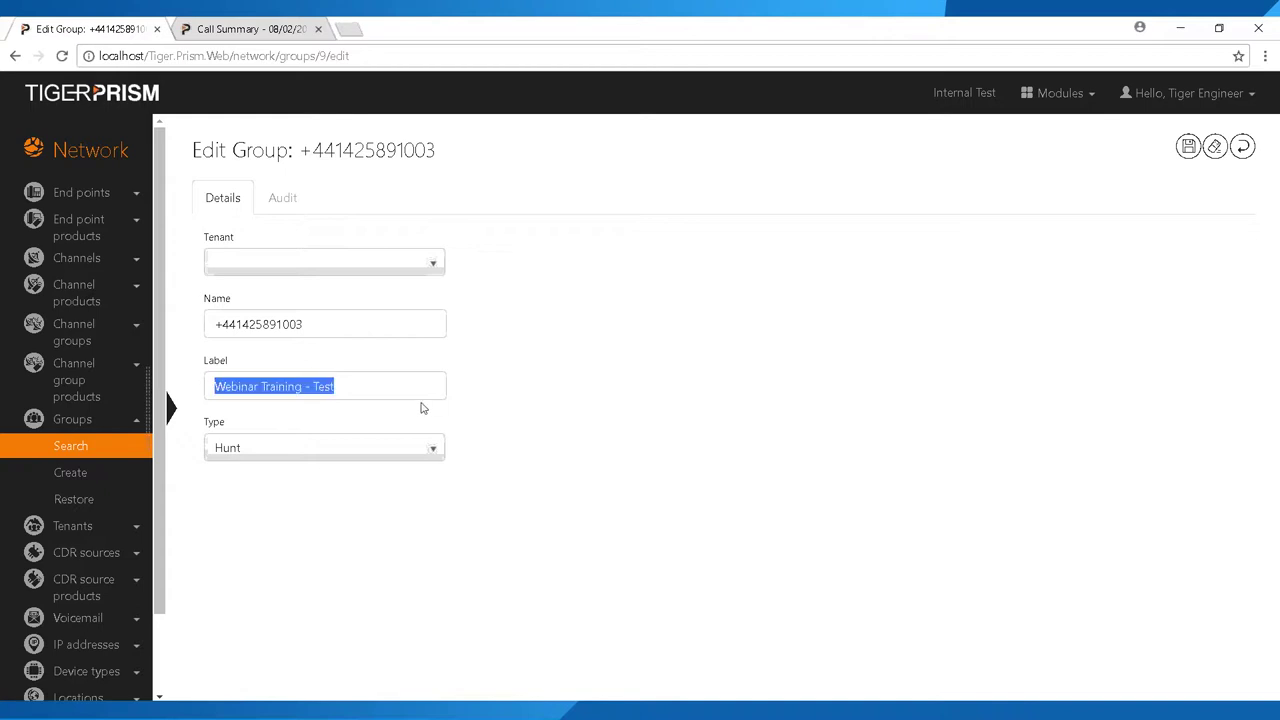
click(343, 387)
key(ctrl+a)
click(286, 448)
click(289, 455)
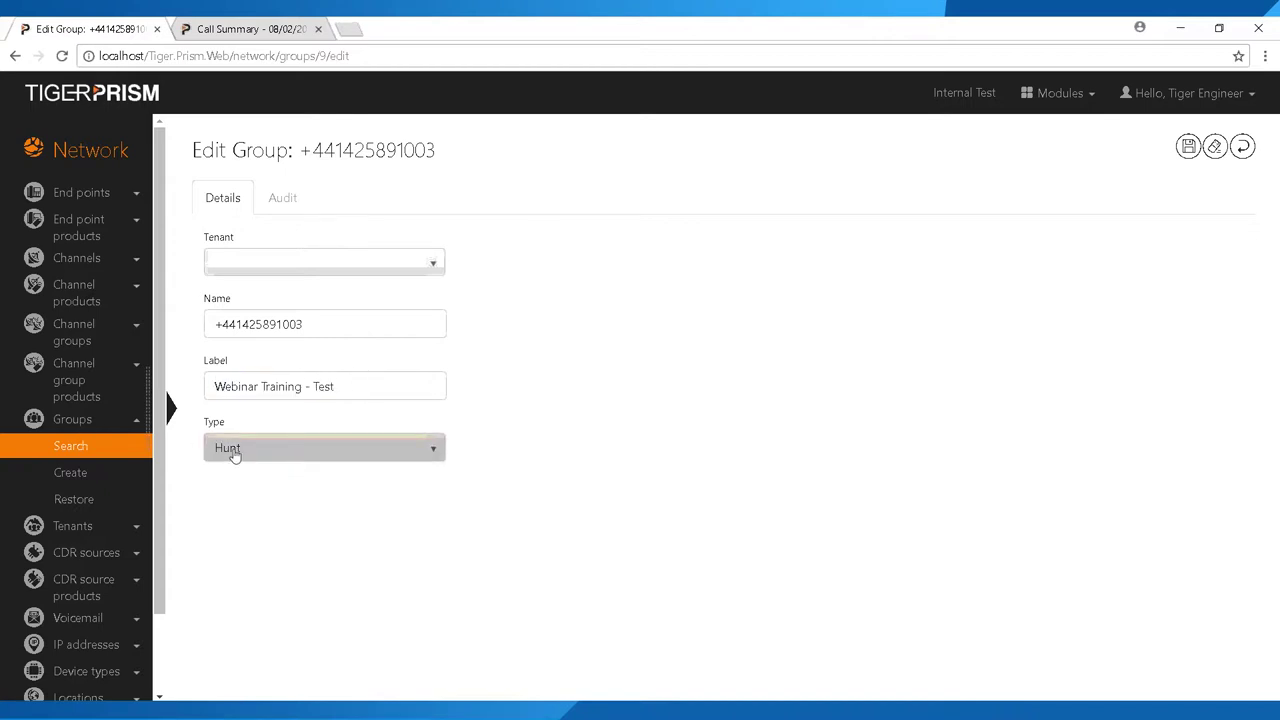
Save the edited group and check its type in the groups list against the remaining Unknown group.
click(1187, 148)
click(79, 449)
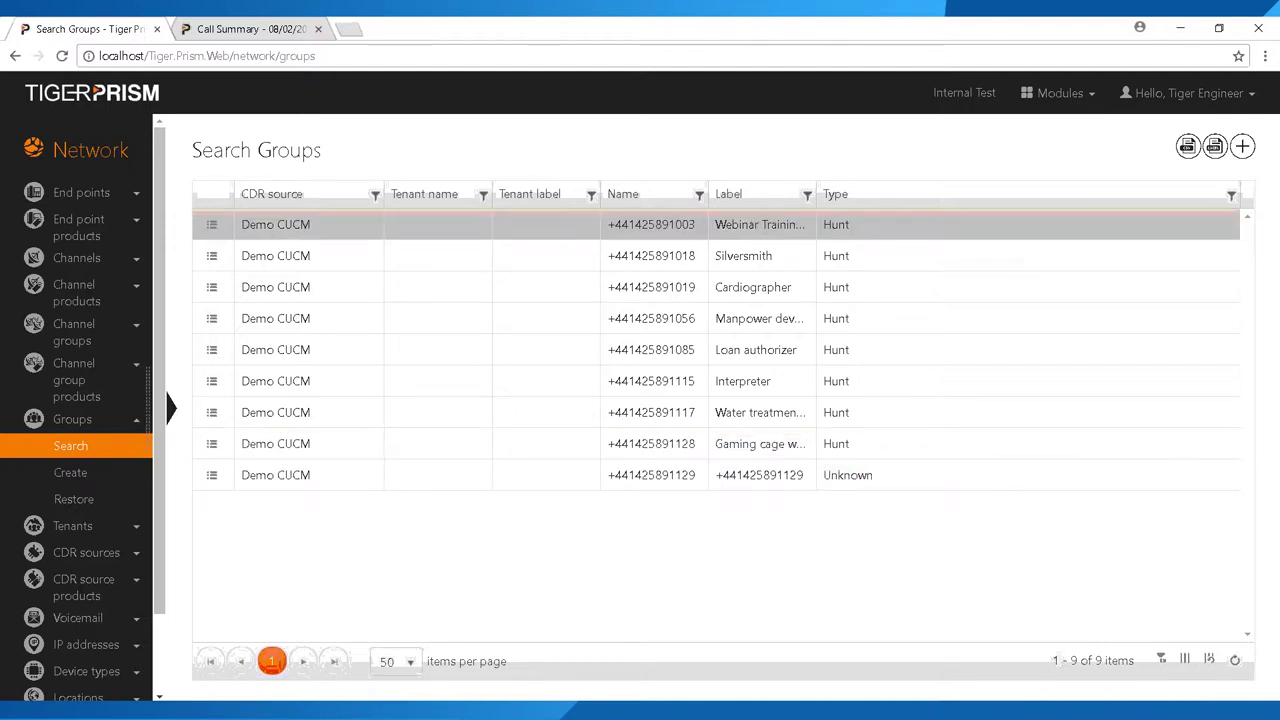
double_click(822, 230)
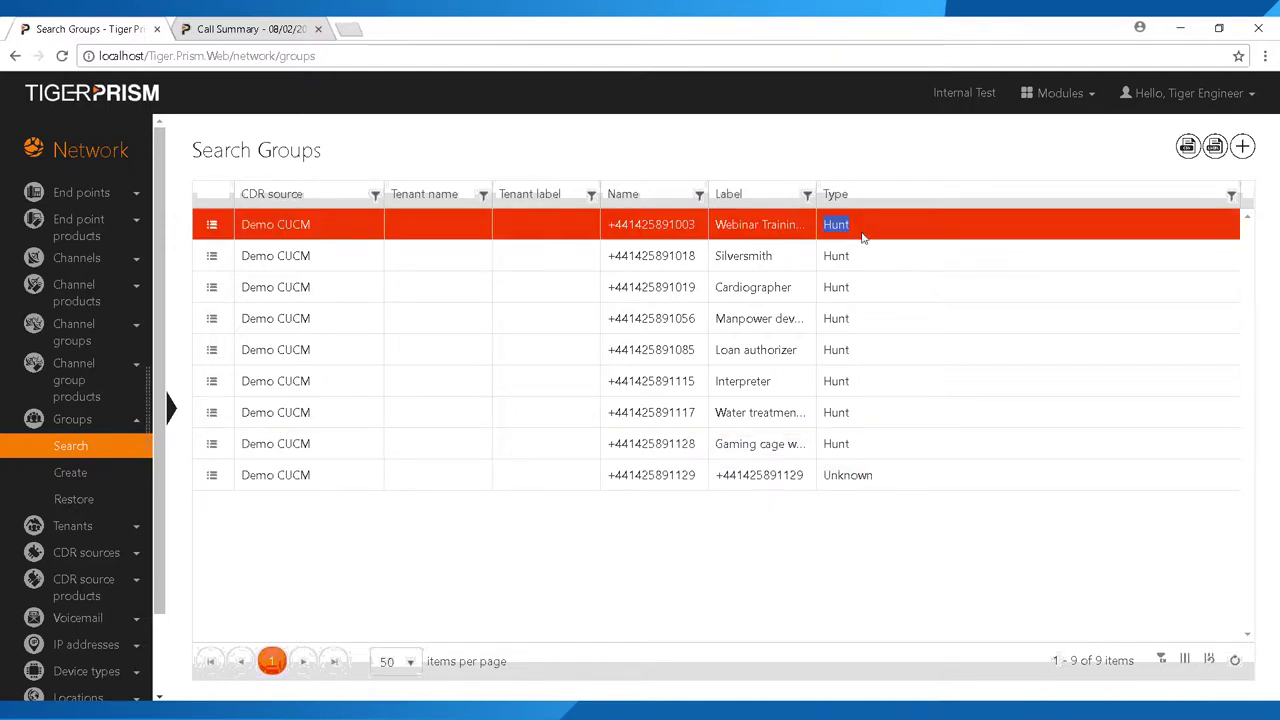
click(343, 480)
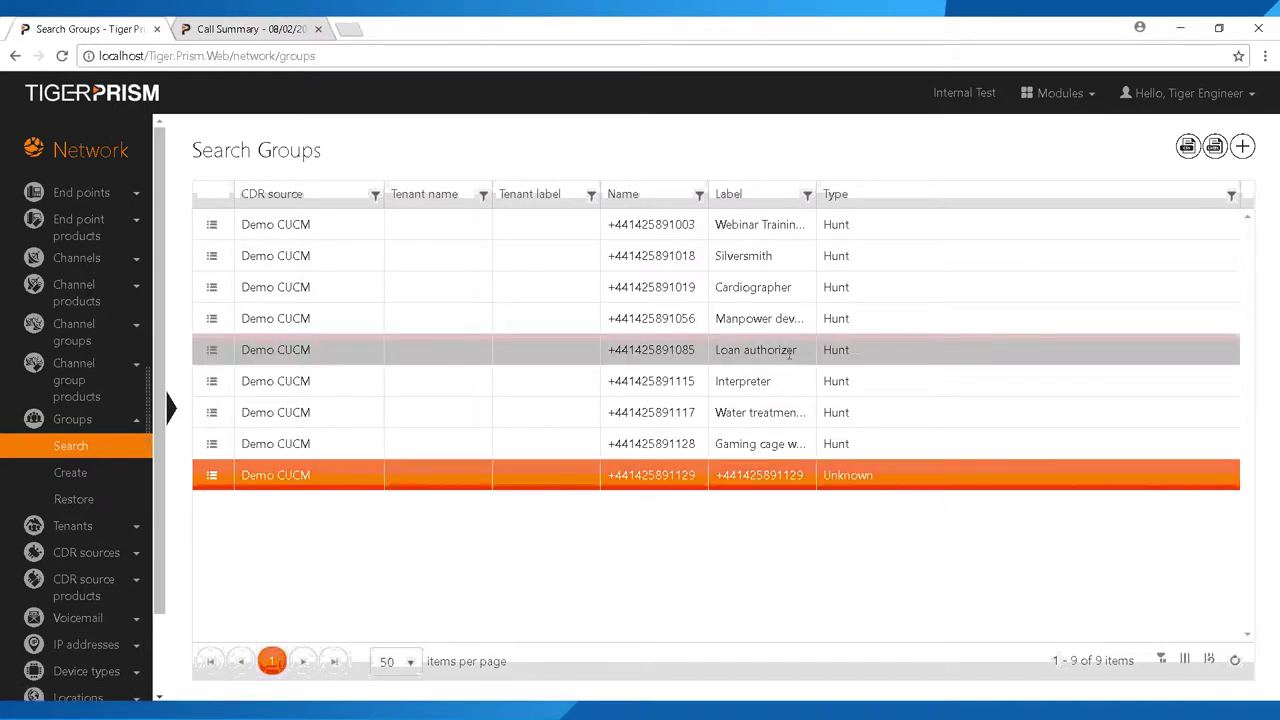
Export the groups list to CSV and review it in Excel with the Name and Label columns widened.
click(1188, 147)
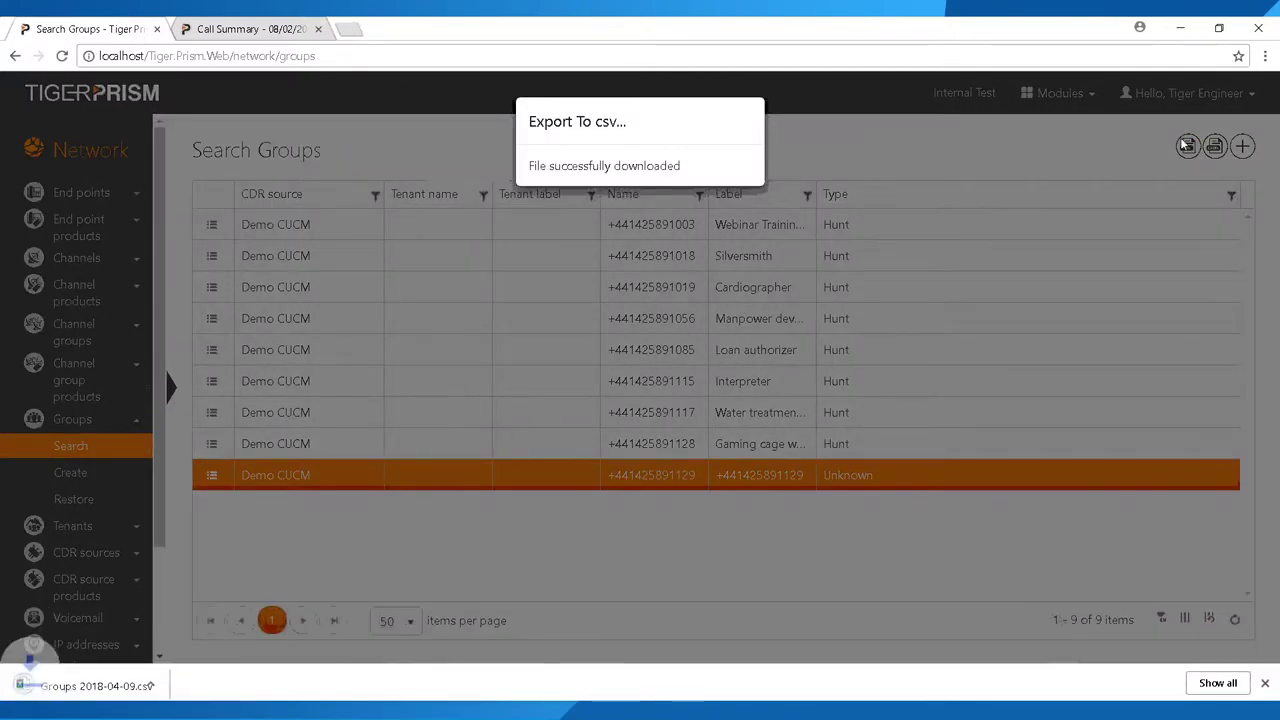
click(110, 682)
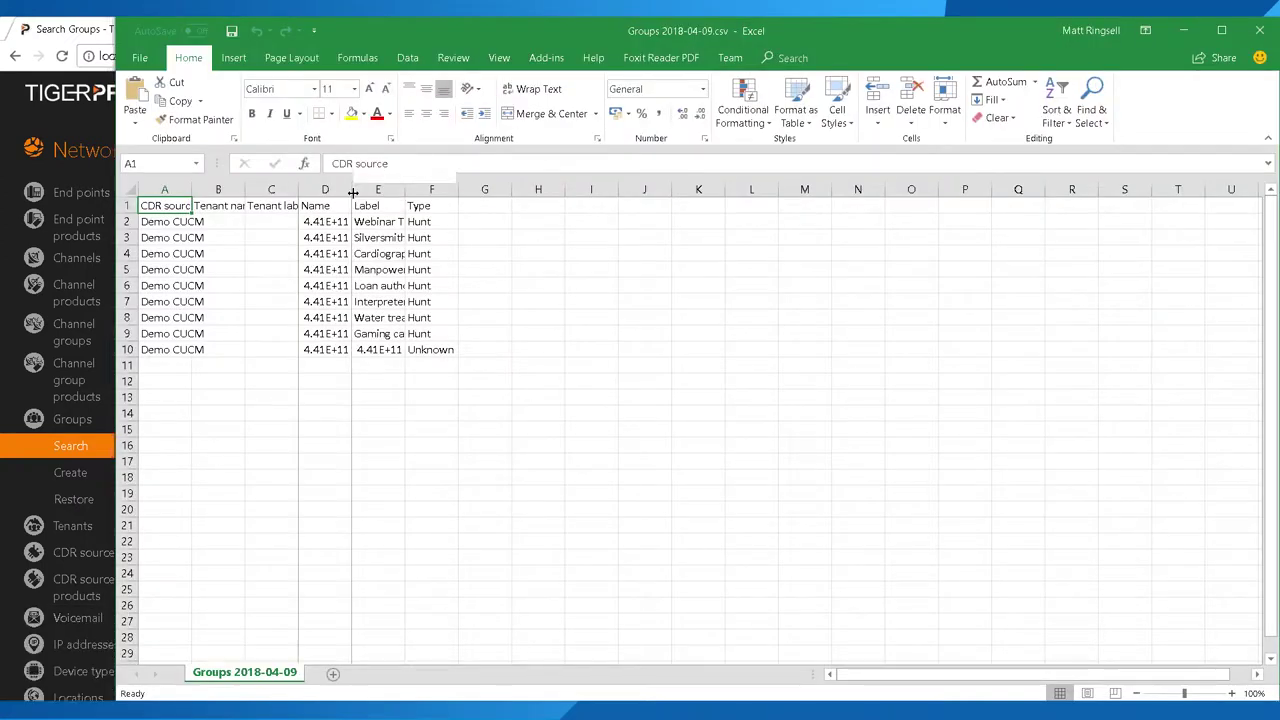
double_click(352, 193)
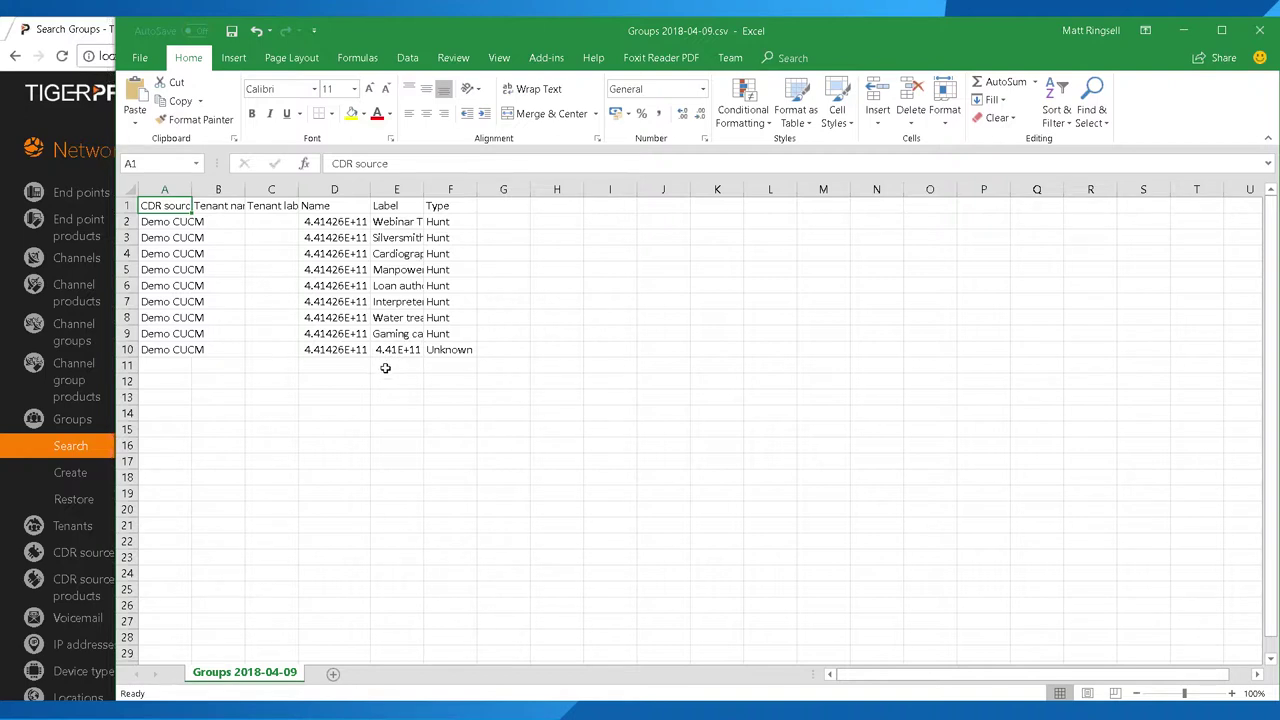
drag(423, 184, 551, 183)
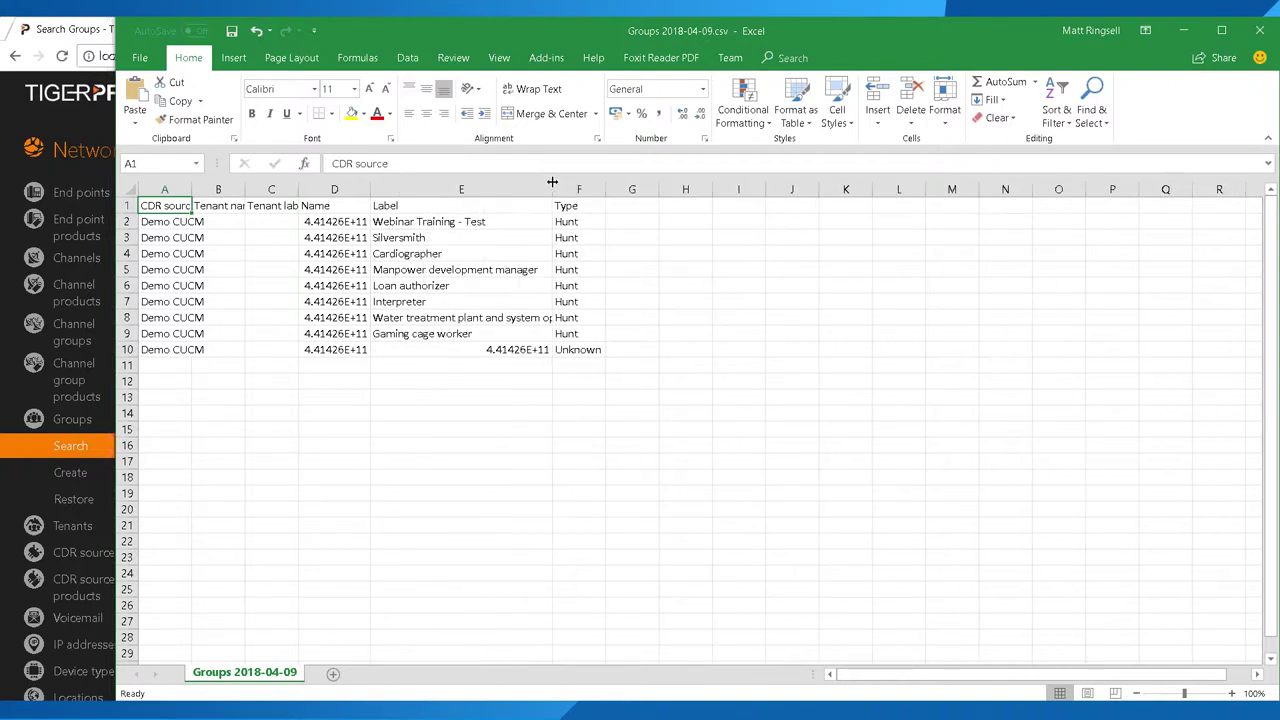
drag(551, 183, 617, 187)
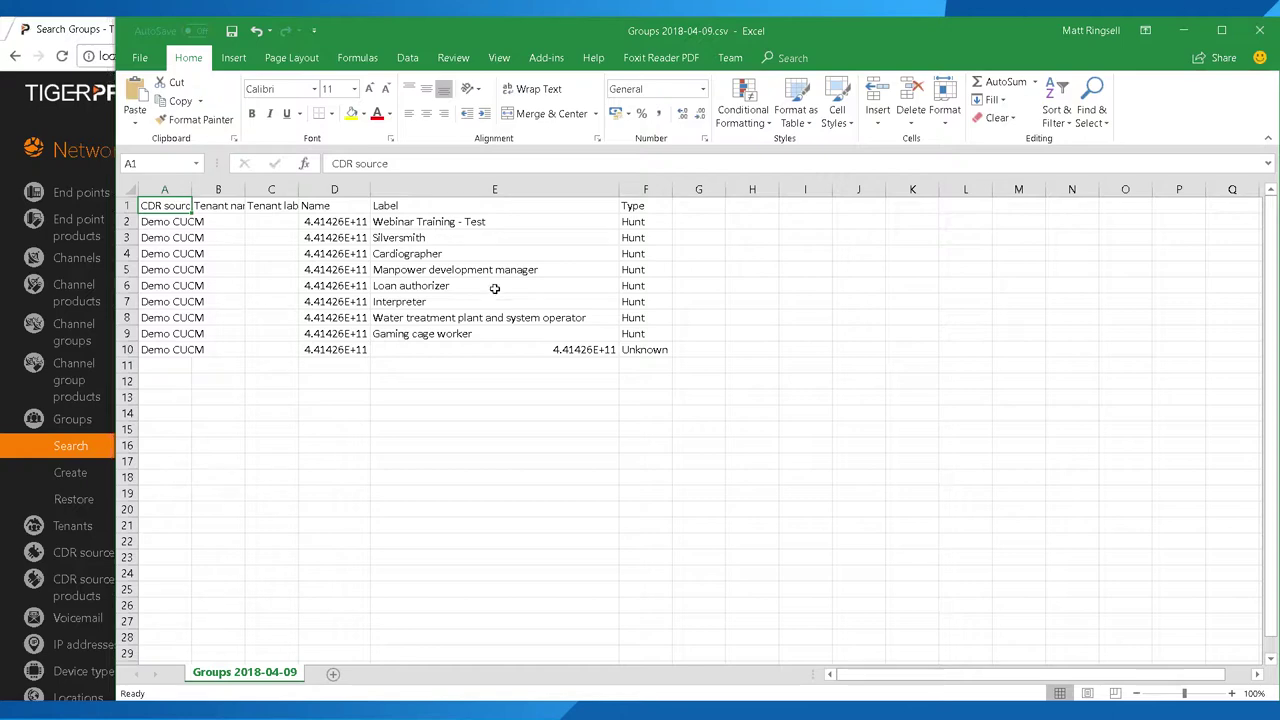
drag(191, 189, 246, 189)
click(1259, 30)
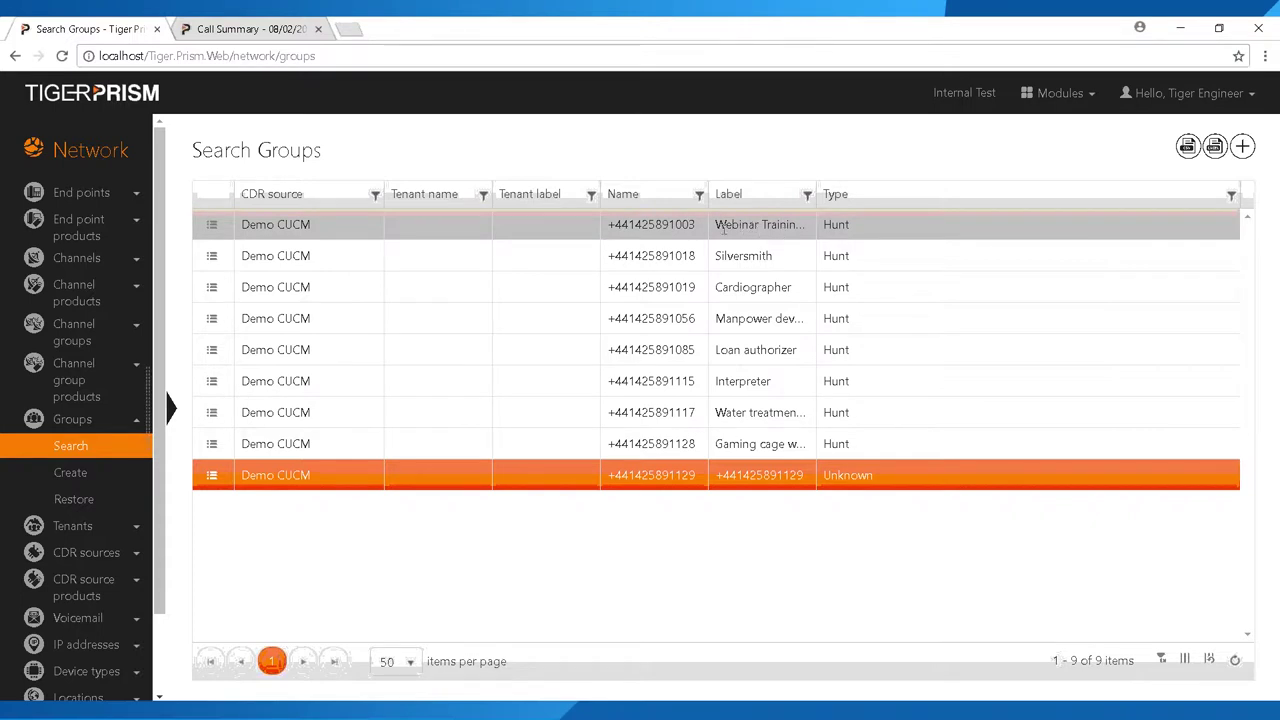
Copy the number in the Name field of the group labelled "Webinar Training - Test".
drag(716, 225, 792, 225)
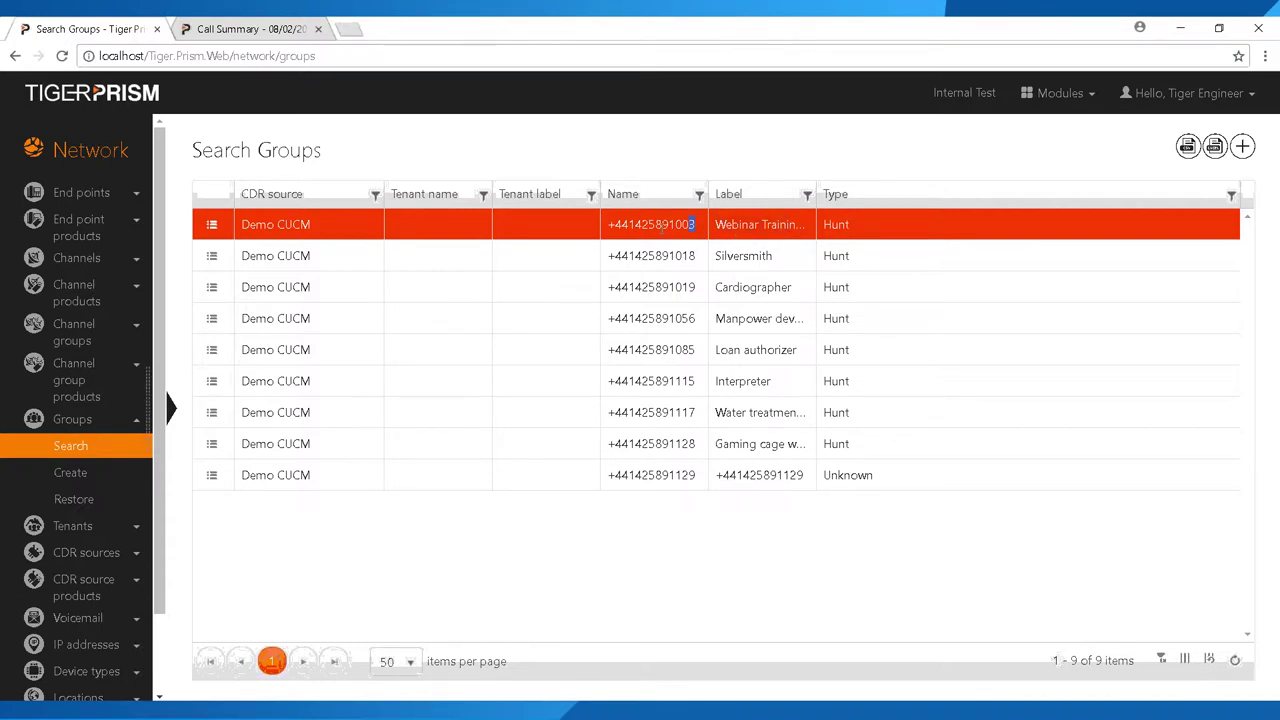
right_click(652, 225)
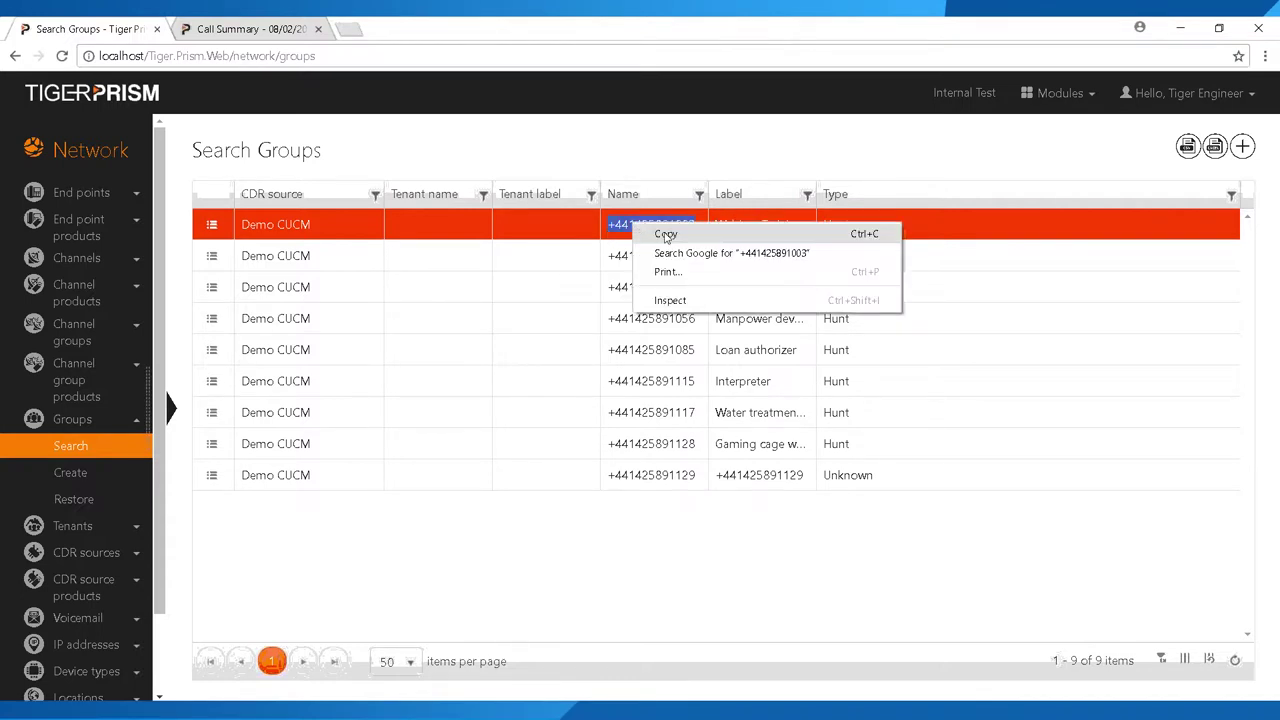
click(668, 232)
Switch to the Analytics module and open the search for call legs.
click(1058, 93)
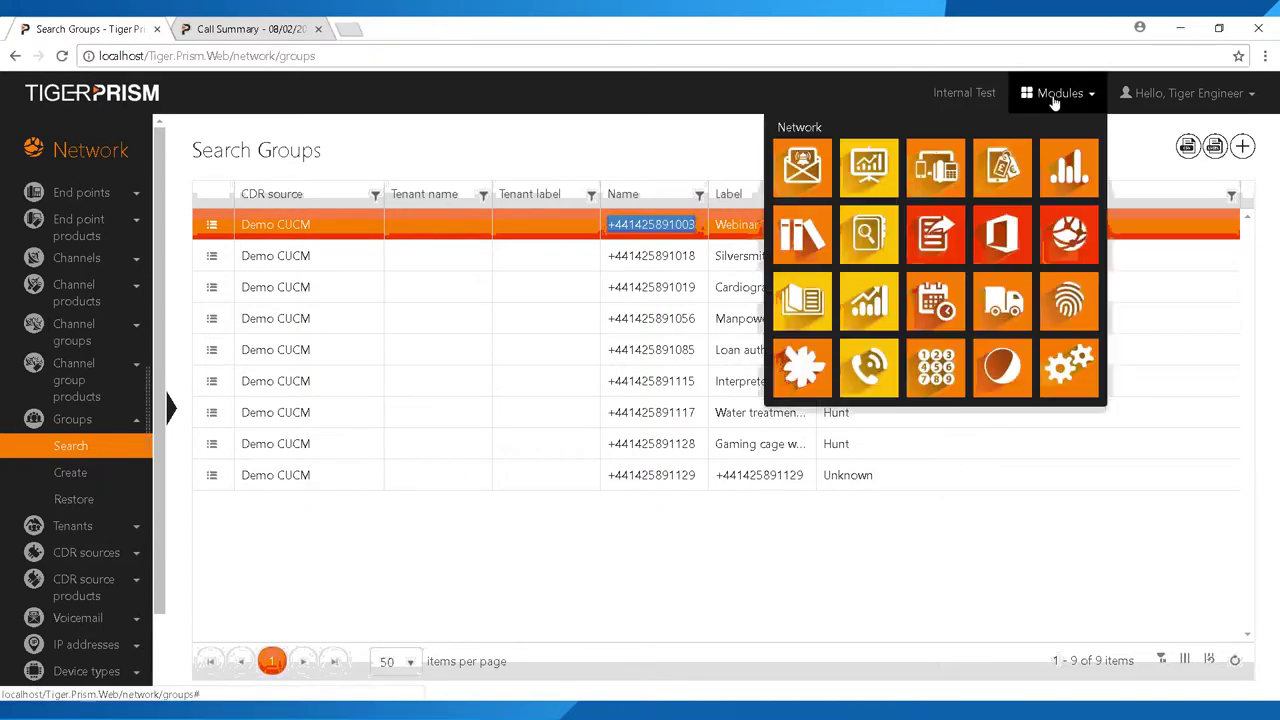
click(862, 165)
click(70, 192)
click(84, 229)
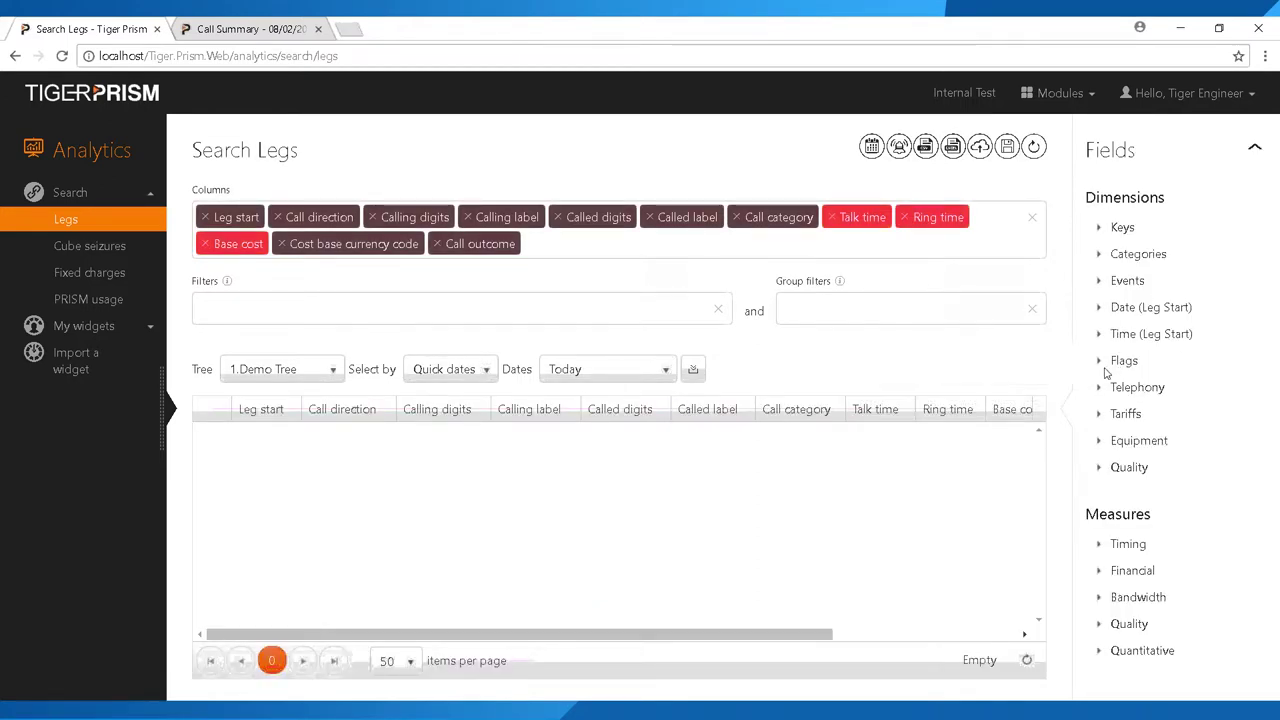
Add the endpoint group's Label and Name fields as columns of the legs search.
click(1100, 387)
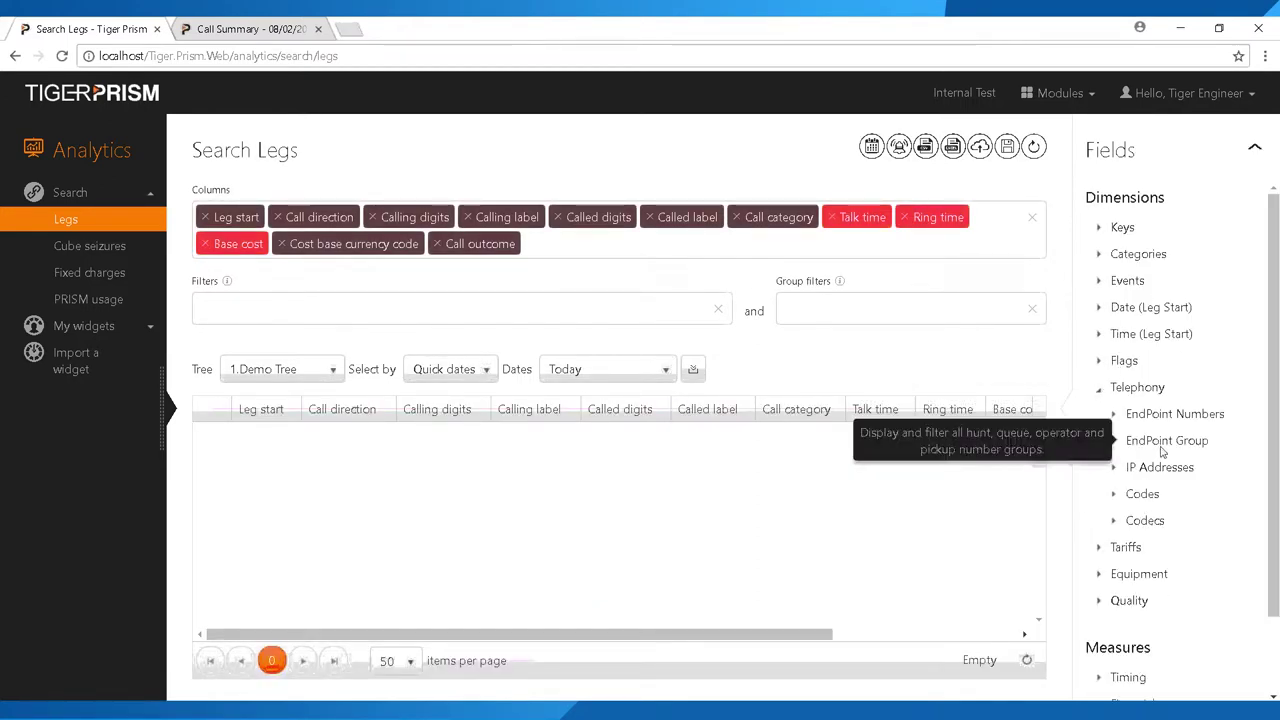
click(1114, 441)
drag(1137, 467, 590, 243)
Add a Group name filter set to Contains with the copied group number as its value.
drag(1139, 494, 300, 312)
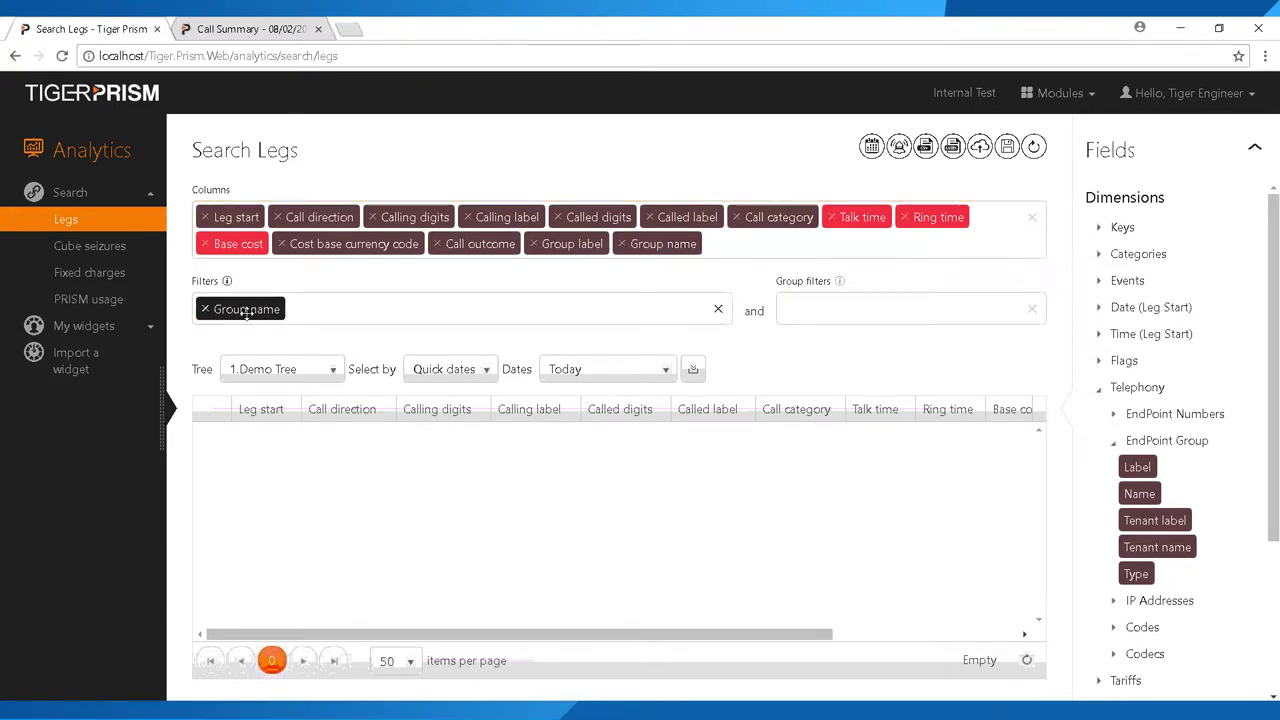
click(250, 310)
right_click(203, 391)
click(246, 484)
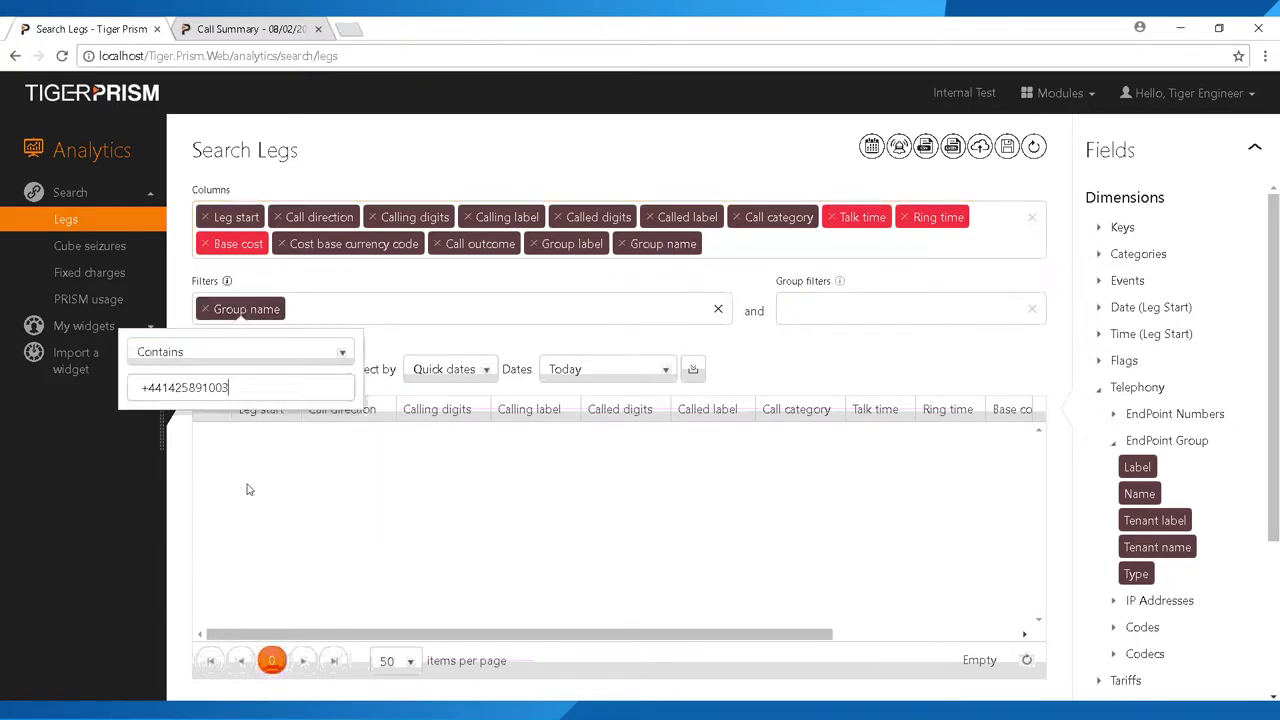
Run the legs search for This year and review the group label and name columns in the results.
click(638, 358)
click(650, 370)
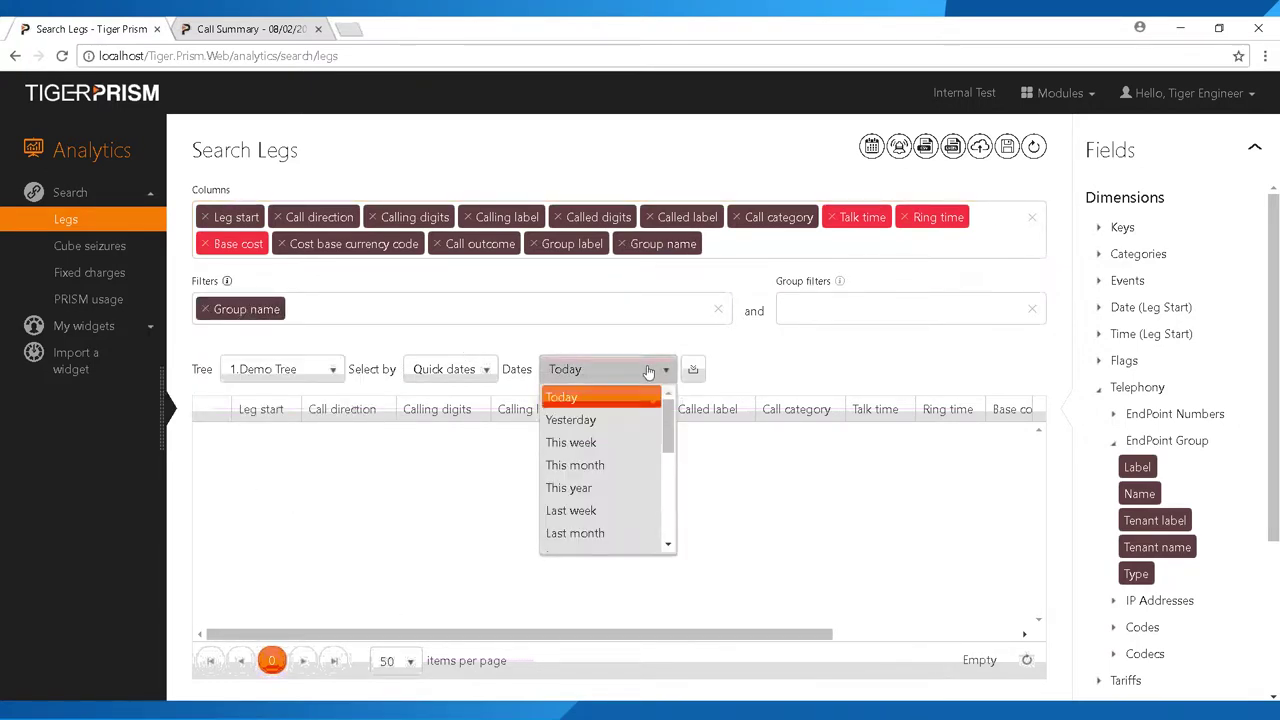
click(617, 489)
click(692, 369)
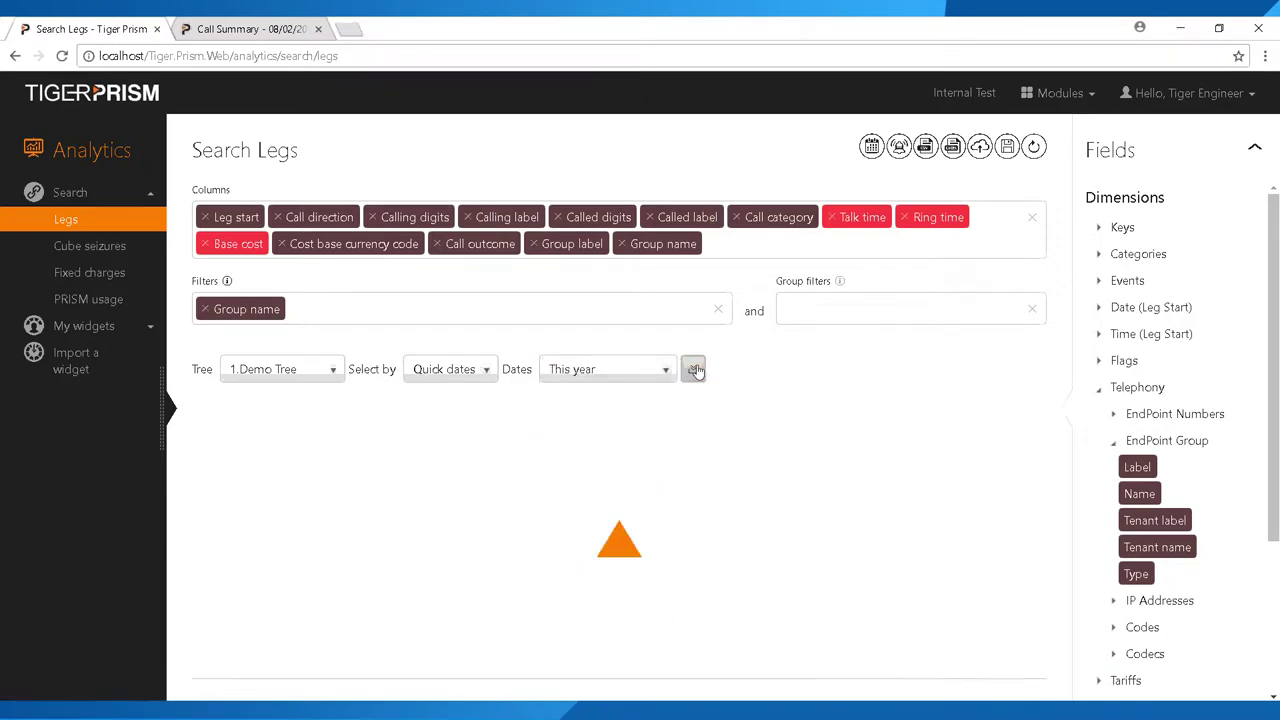
drag(645, 641, 1000, 595)
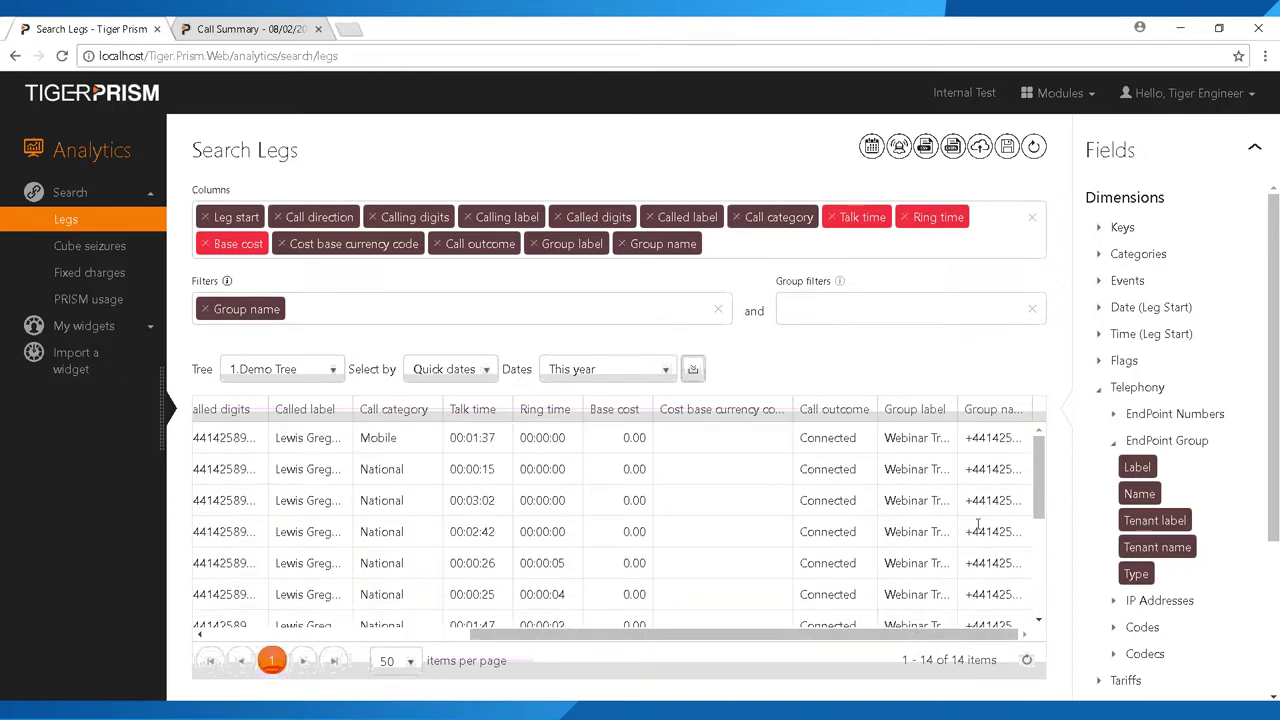
Replace the Group name filter with a Group label filter containing "Webinar" and rerun the legs search.
click(212, 309)
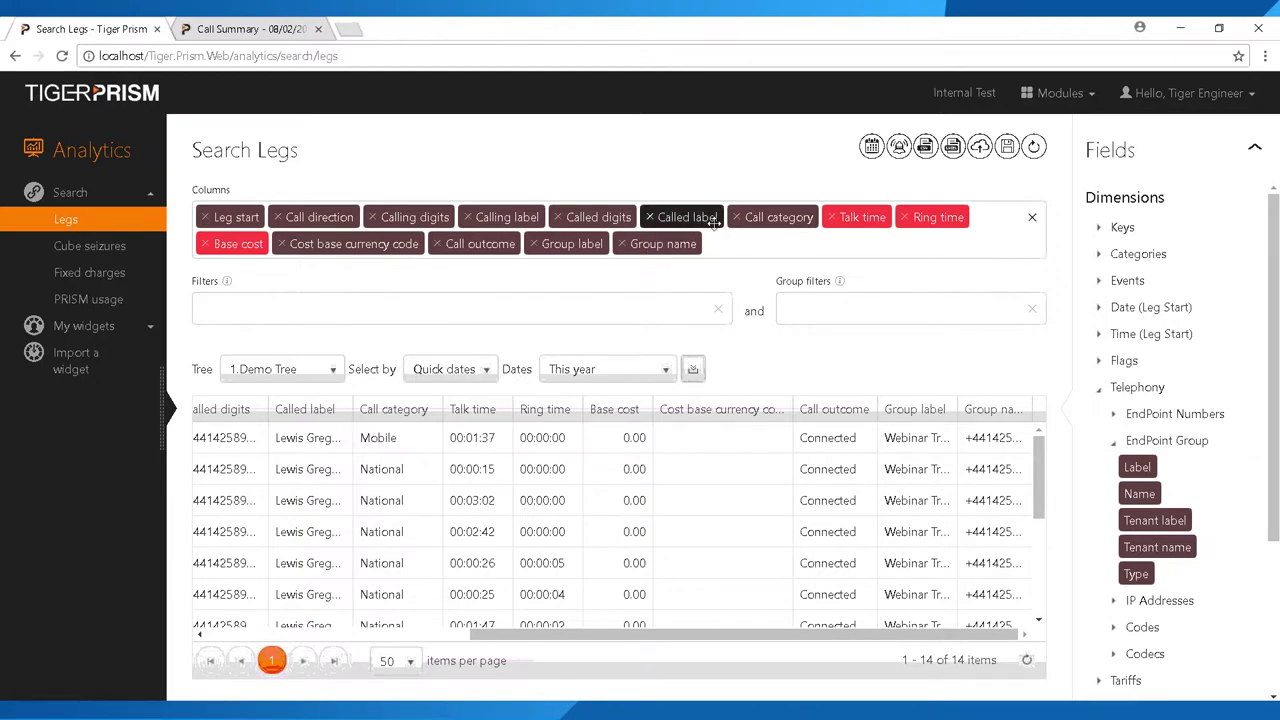
drag(537, 257, 260, 306)
click(212, 386)
text(Webinar)
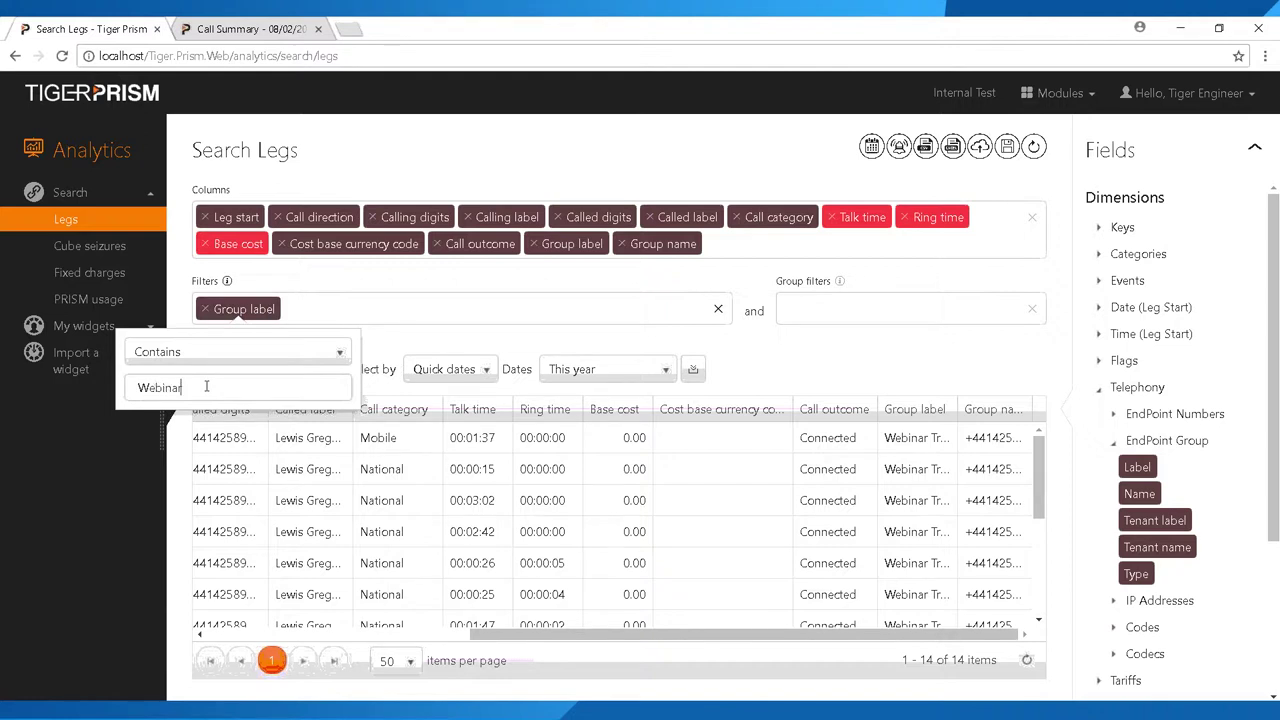
click(694, 370)
scroll(620, 520, right, 8)
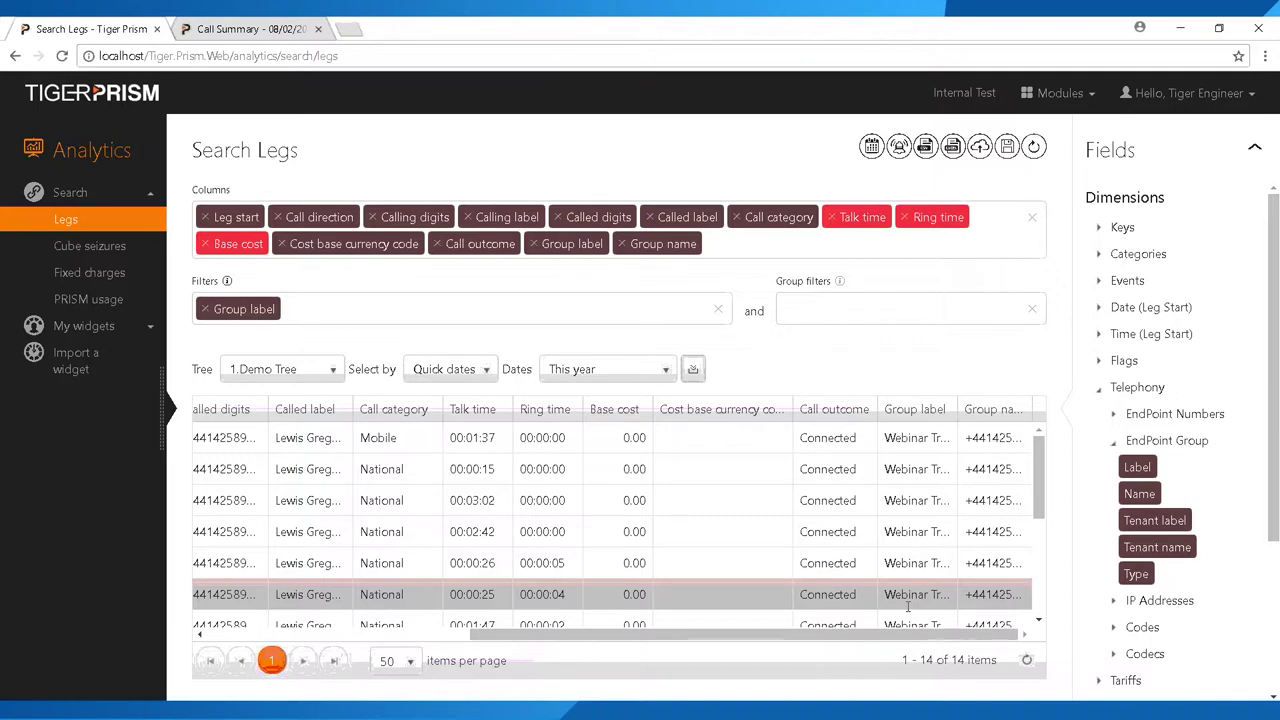
Switch to the Dashboards module and open the Hunt groups dashboard for incoming calls.
click(1058, 97)
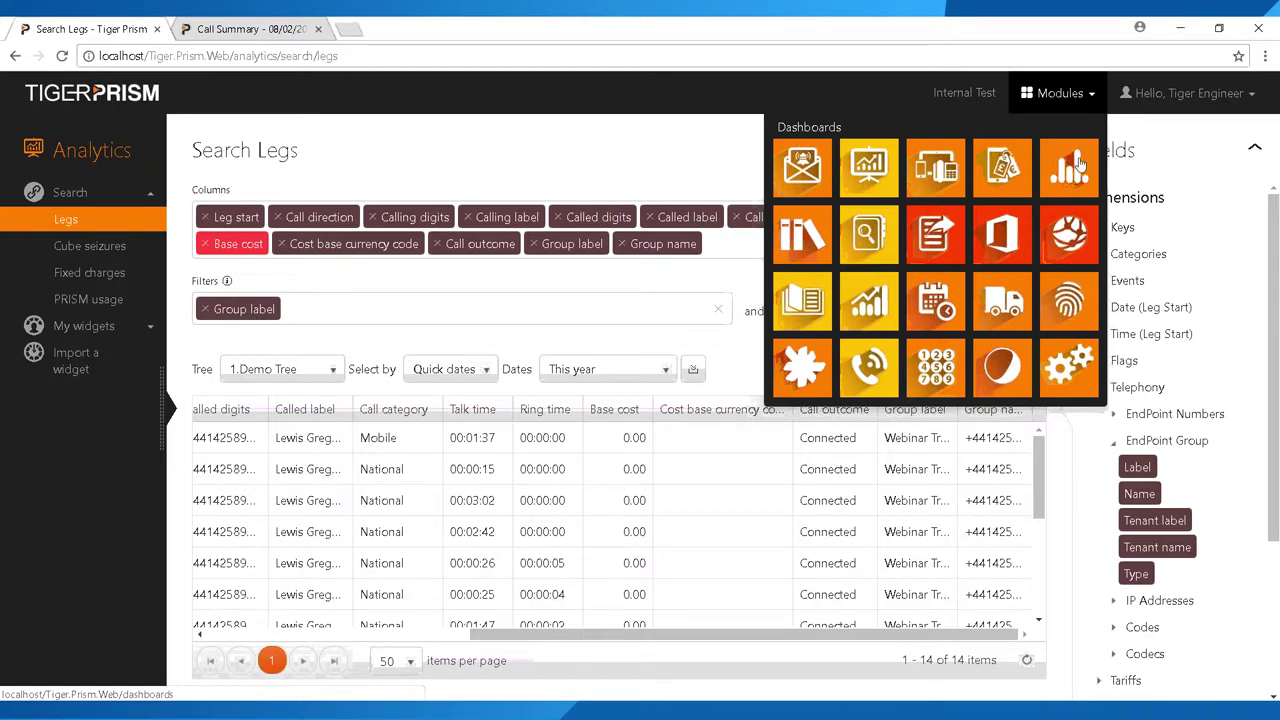
click(170, 97)
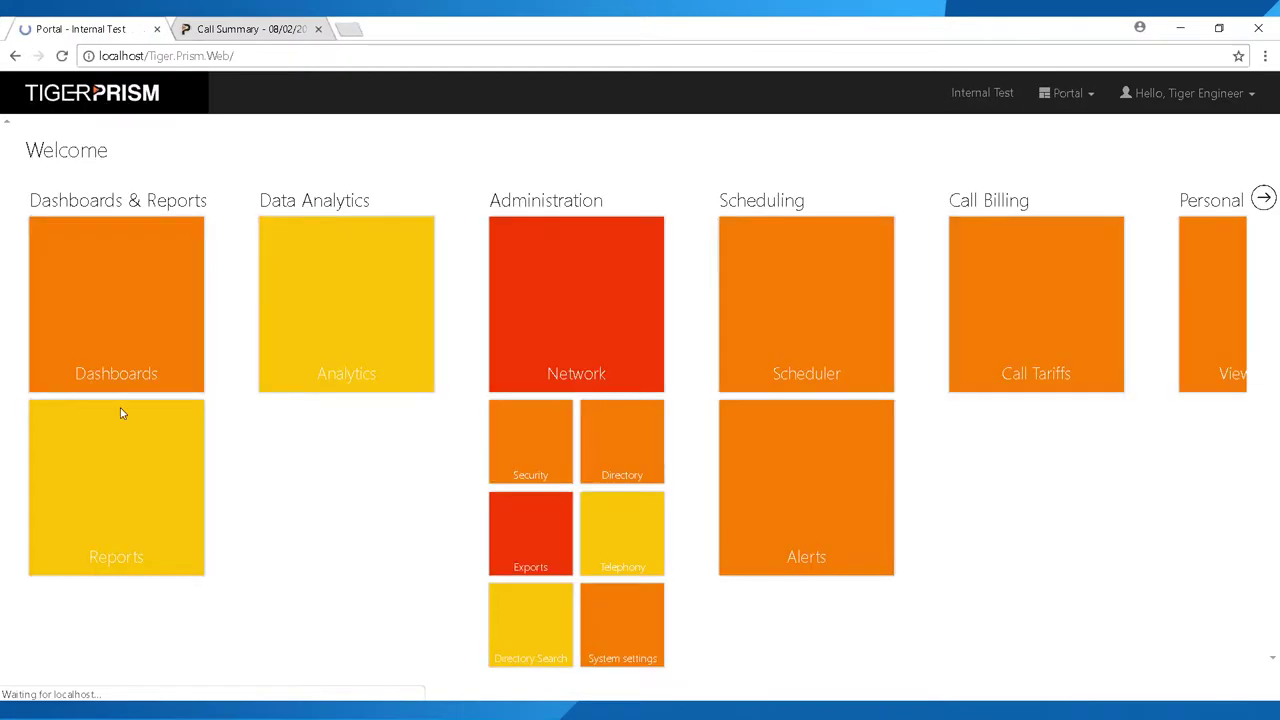
click(94, 262)
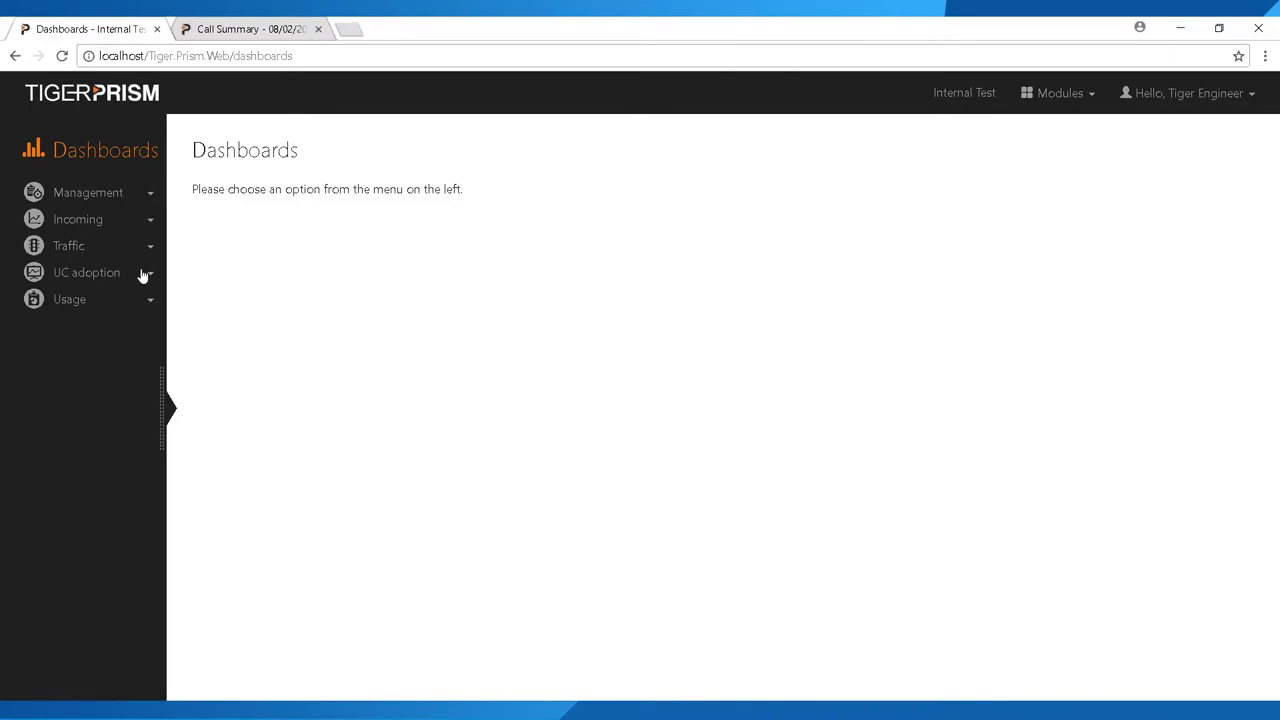
click(89, 222)
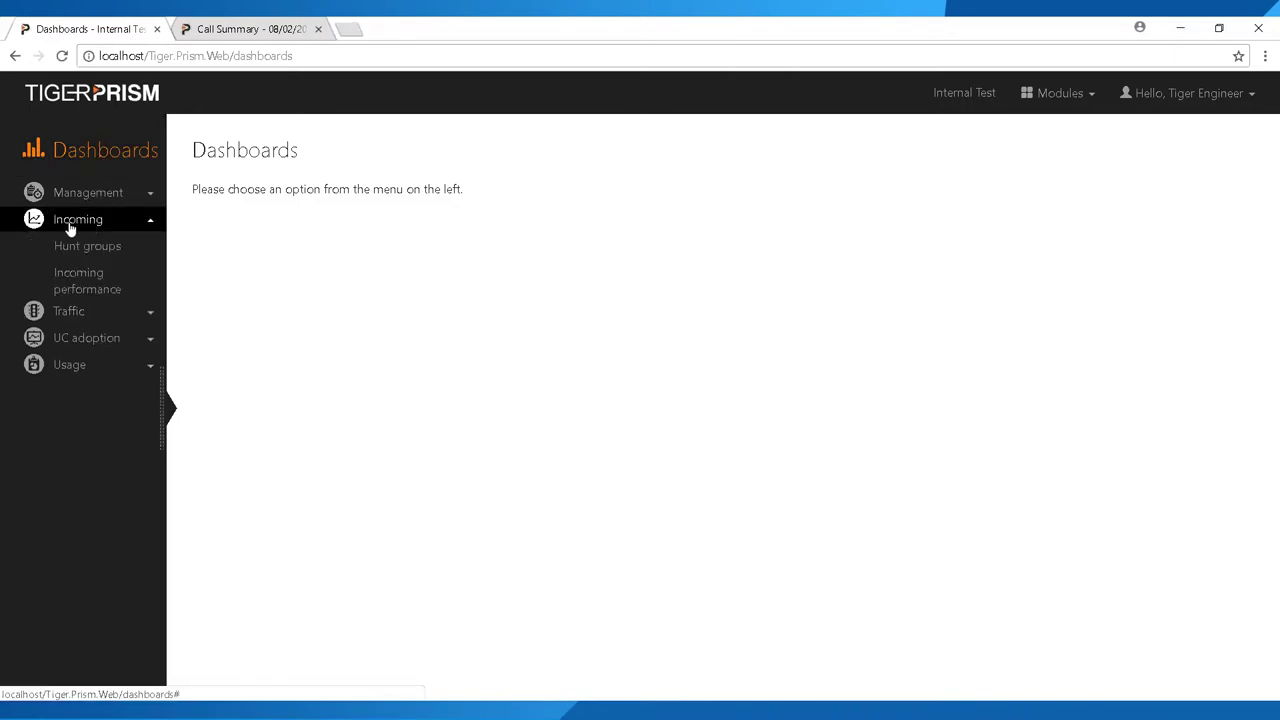
click(63, 250)
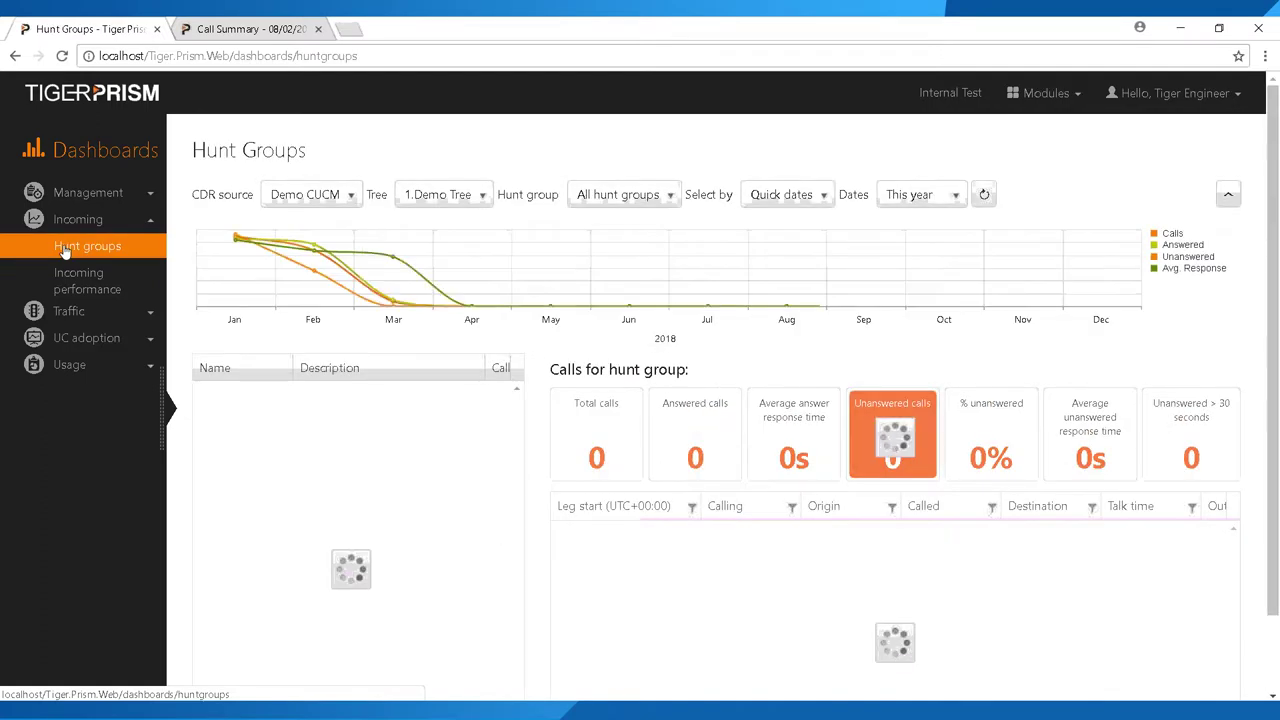
Examine the hunt groups listed on the dashboard and the call figures for the "Webinar Training - Test" group.
scroll(327, 679, down, 2)
drag(327, 679, 243, 675)
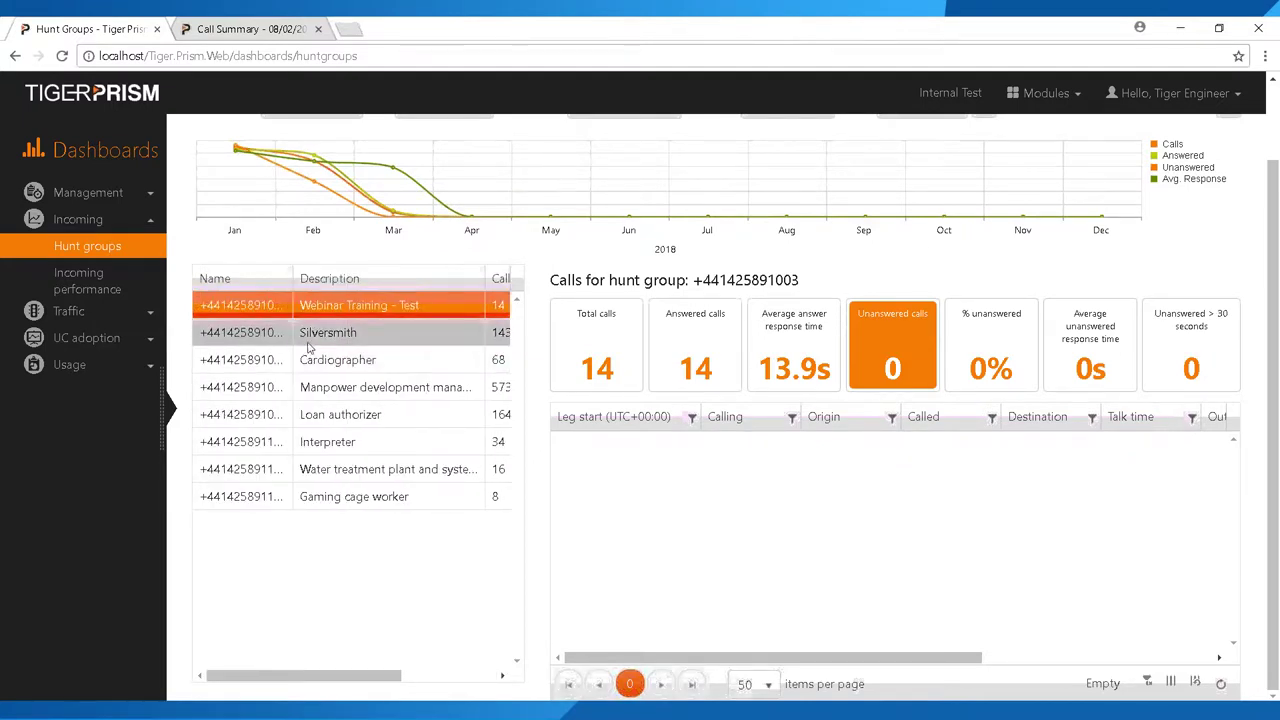
scroll(332, 313, up, 2)
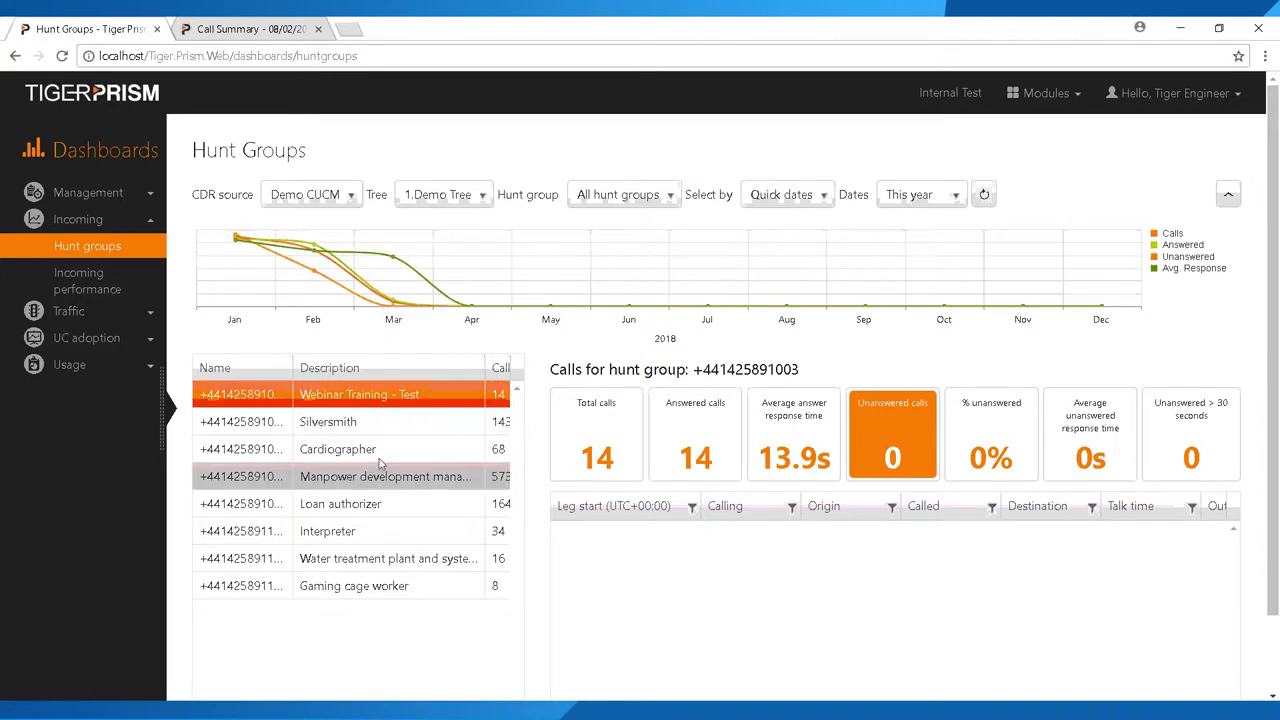
scroll(362, 437, down, 2)
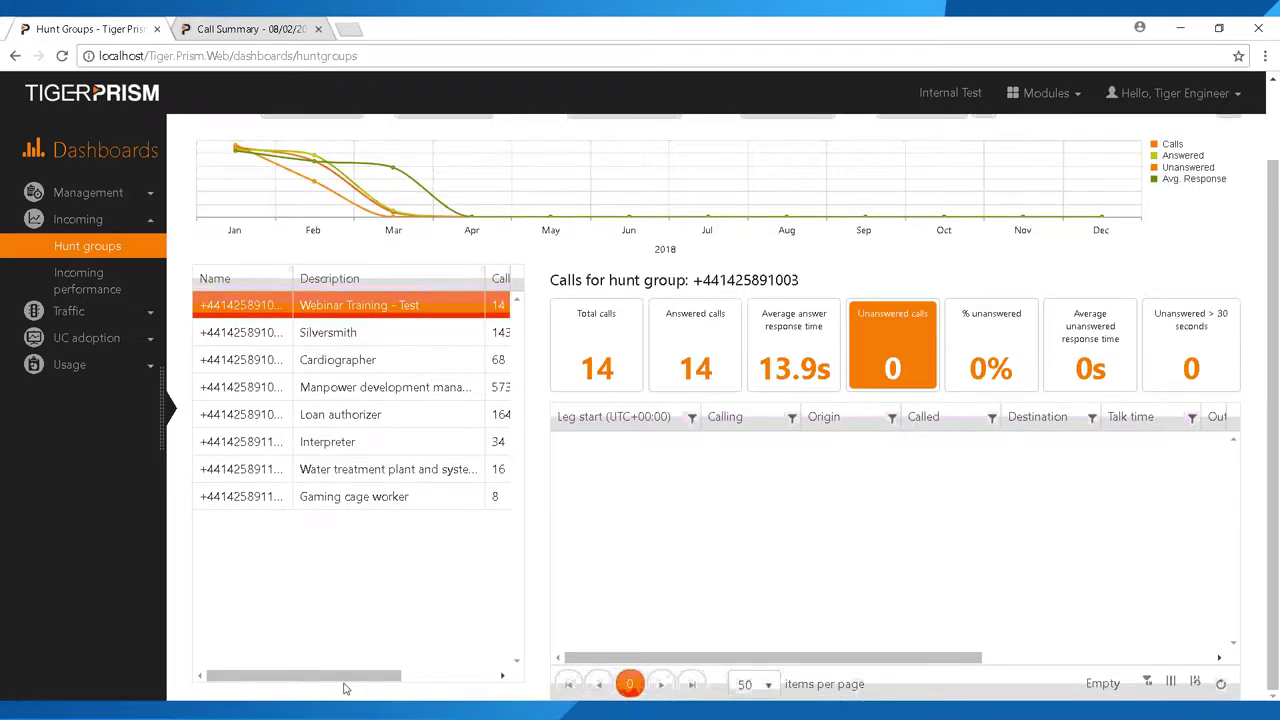
mouse_move(361, 680)
mouse_down()
mouse_move(437, 677)
mouse_move(381, 670)
mouse_up()
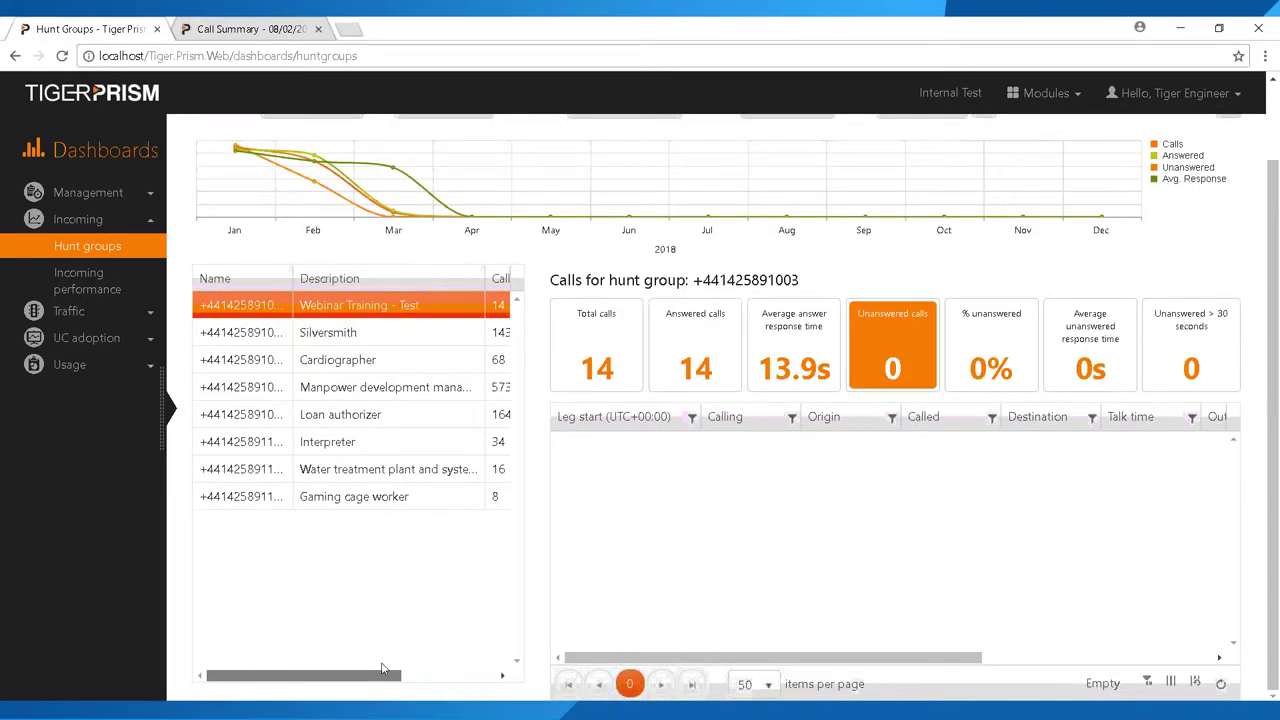
scroll(392, 660, up, 2)
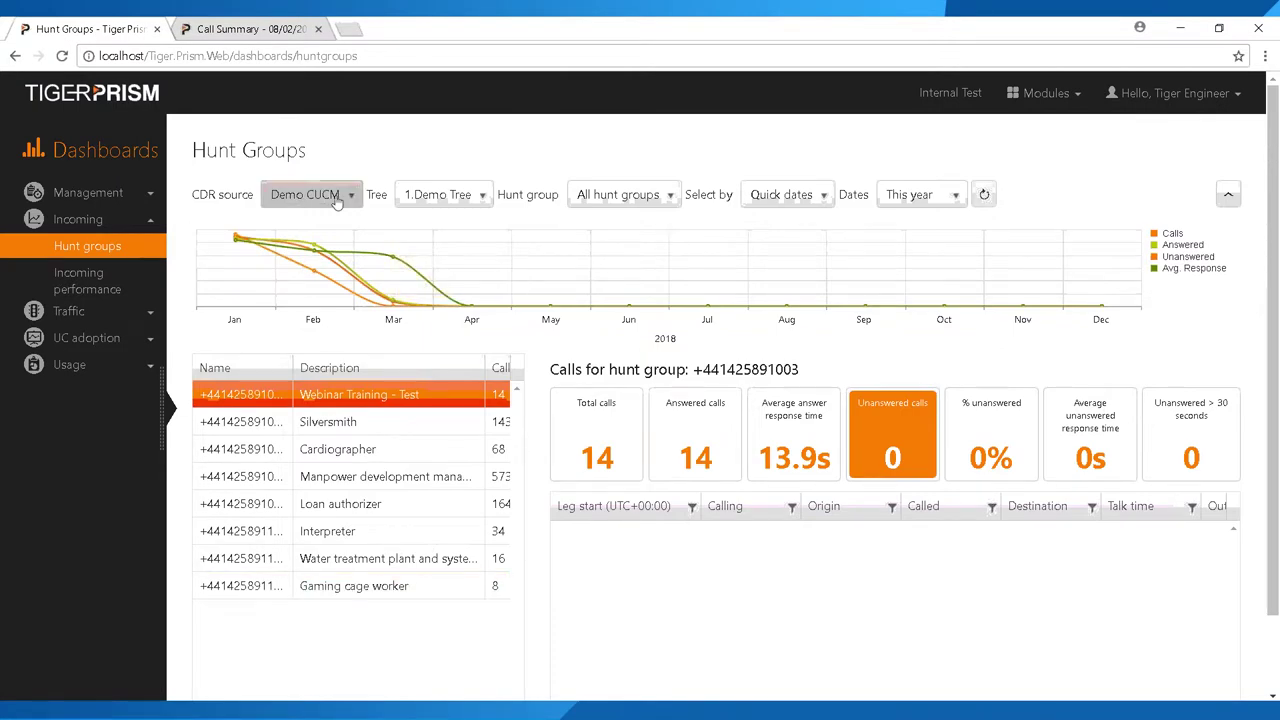
Check the available trees and limit the dashboard to Specific hunt groups.
click(468, 196)
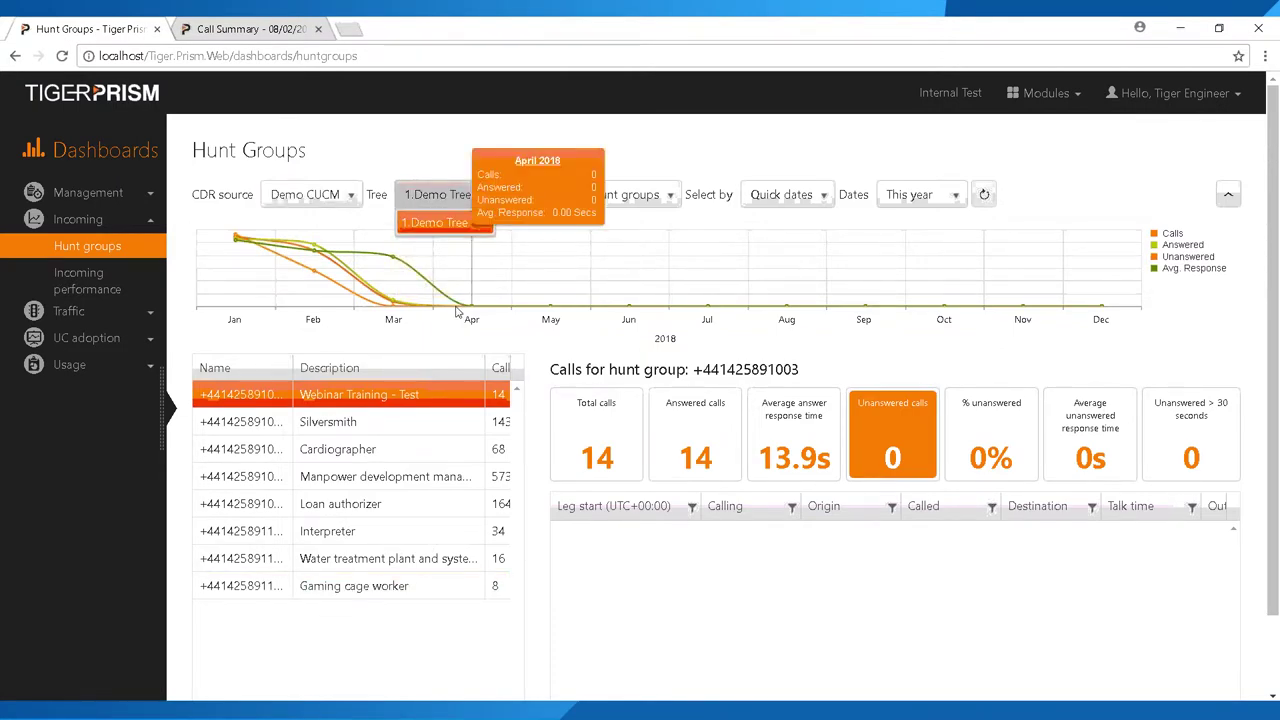
click(608, 196)
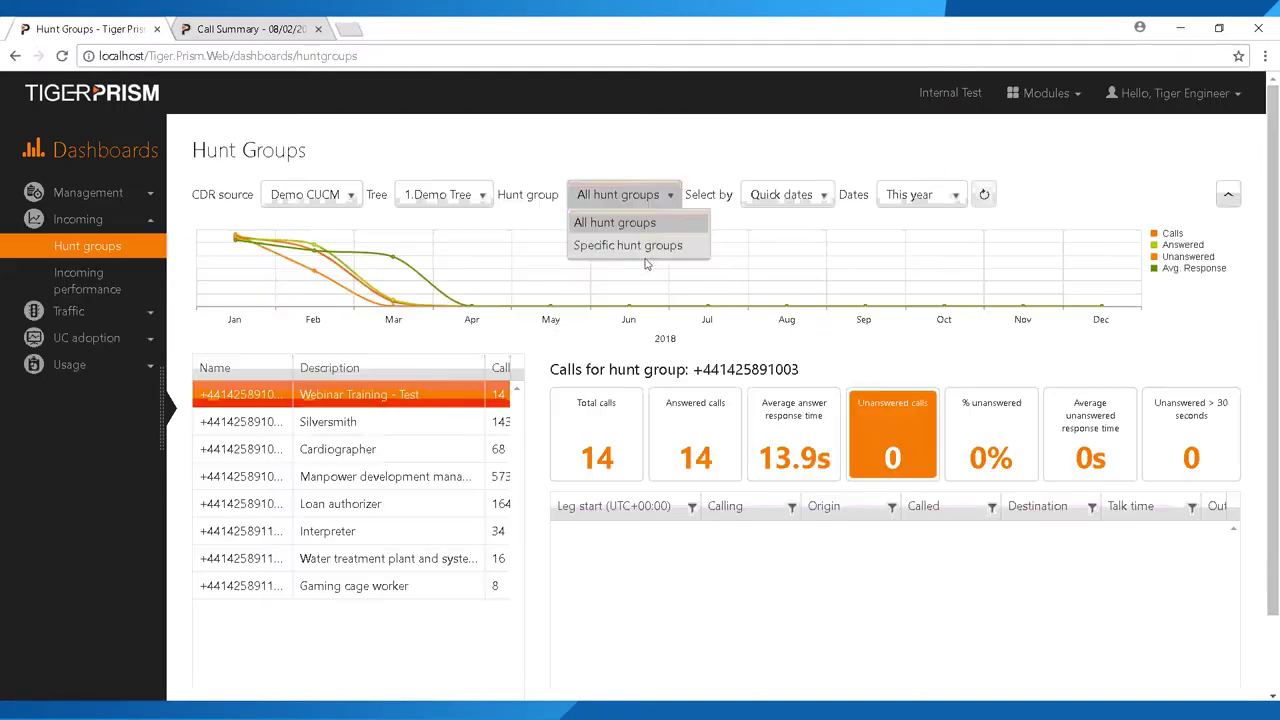
click(608, 247)
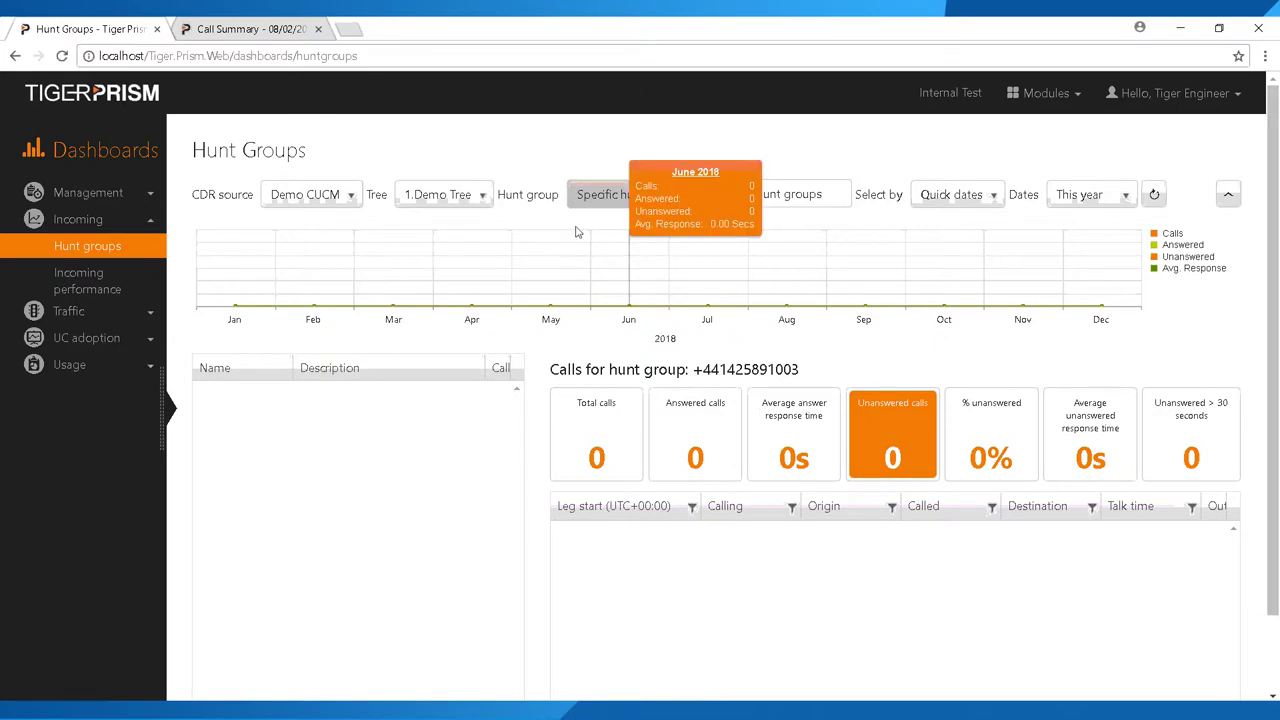
Limit the dashboard to the Silversmith hunt group's number and switch the date selection to Real time.
click(752, 194)
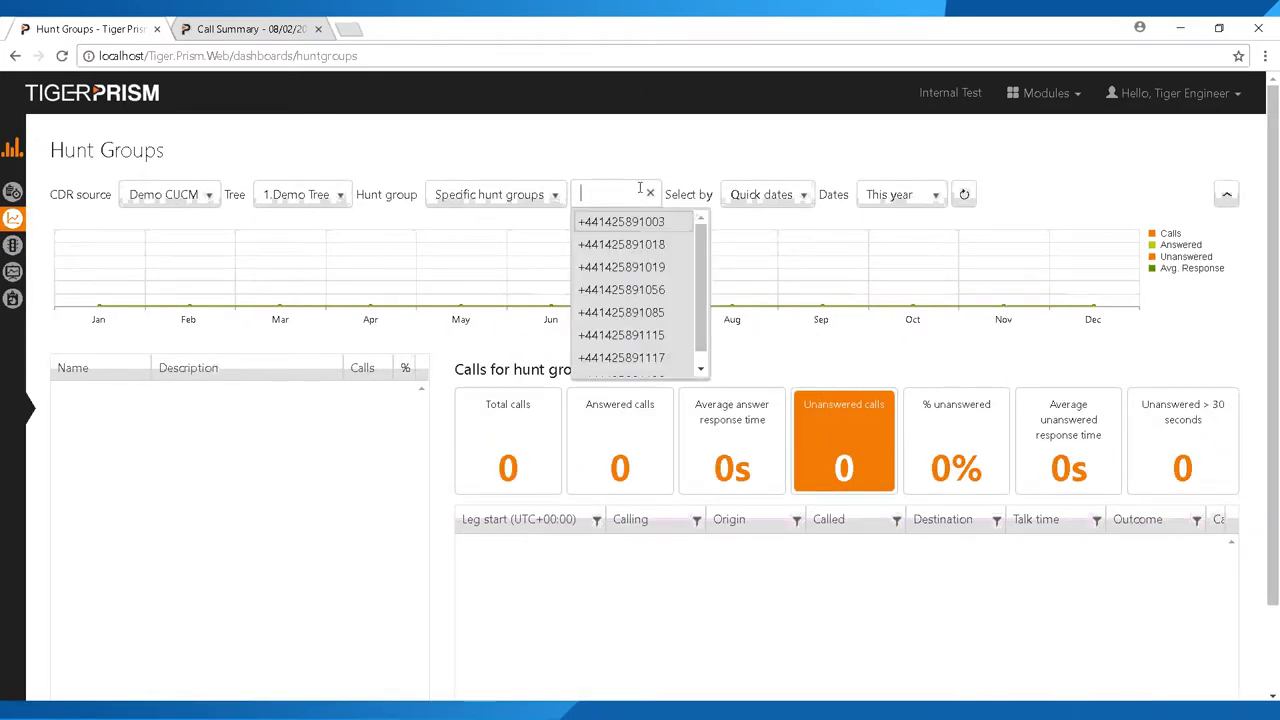
click(654, 254)
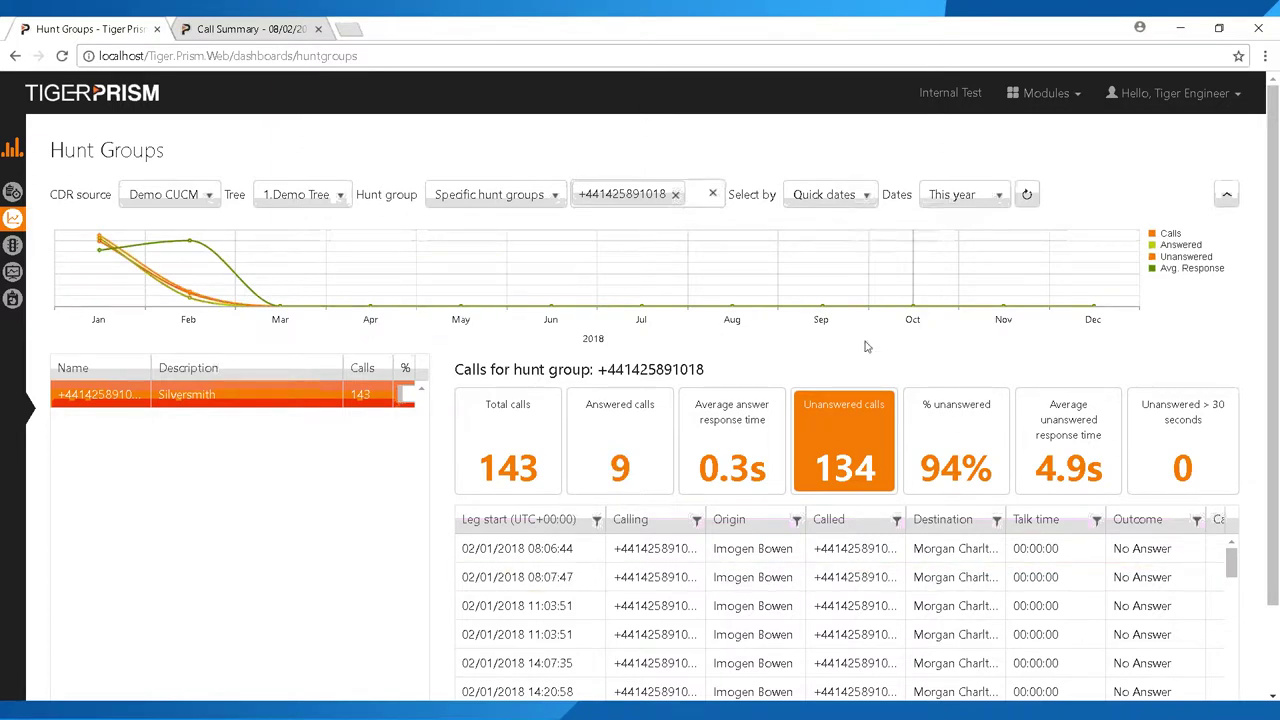
click(983, 193)
click(857, 195)
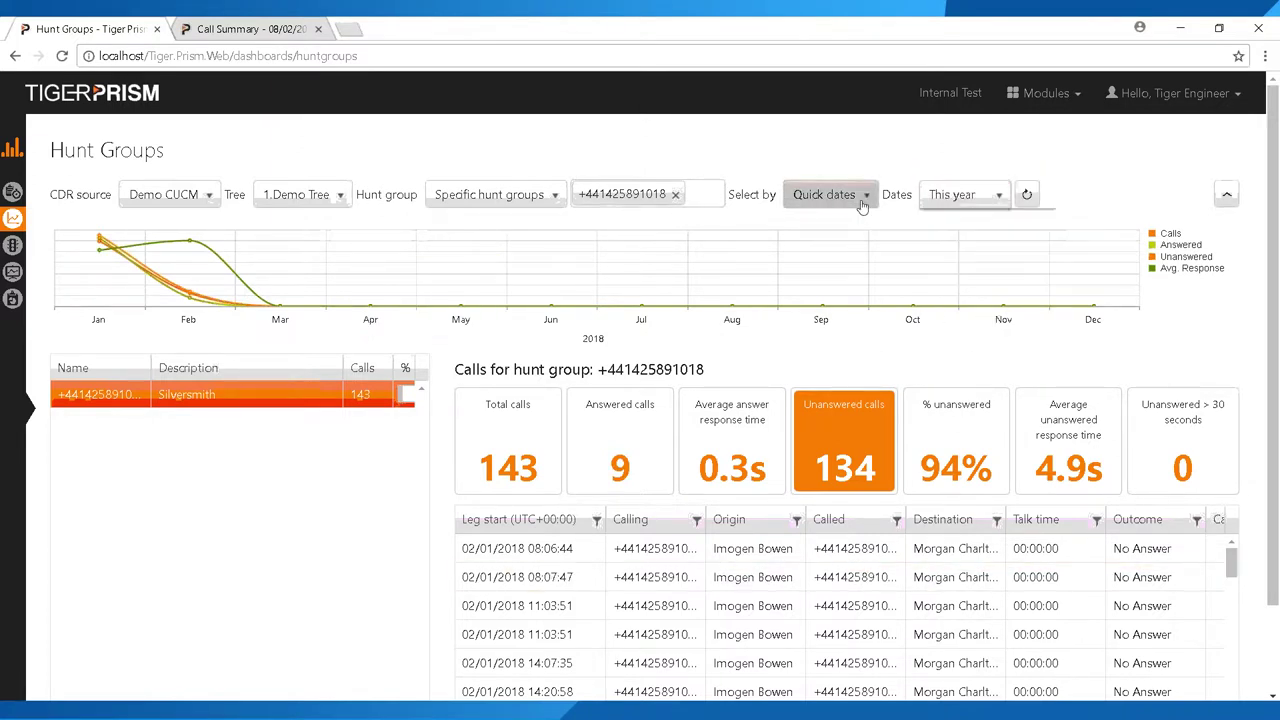
click(842, 272)
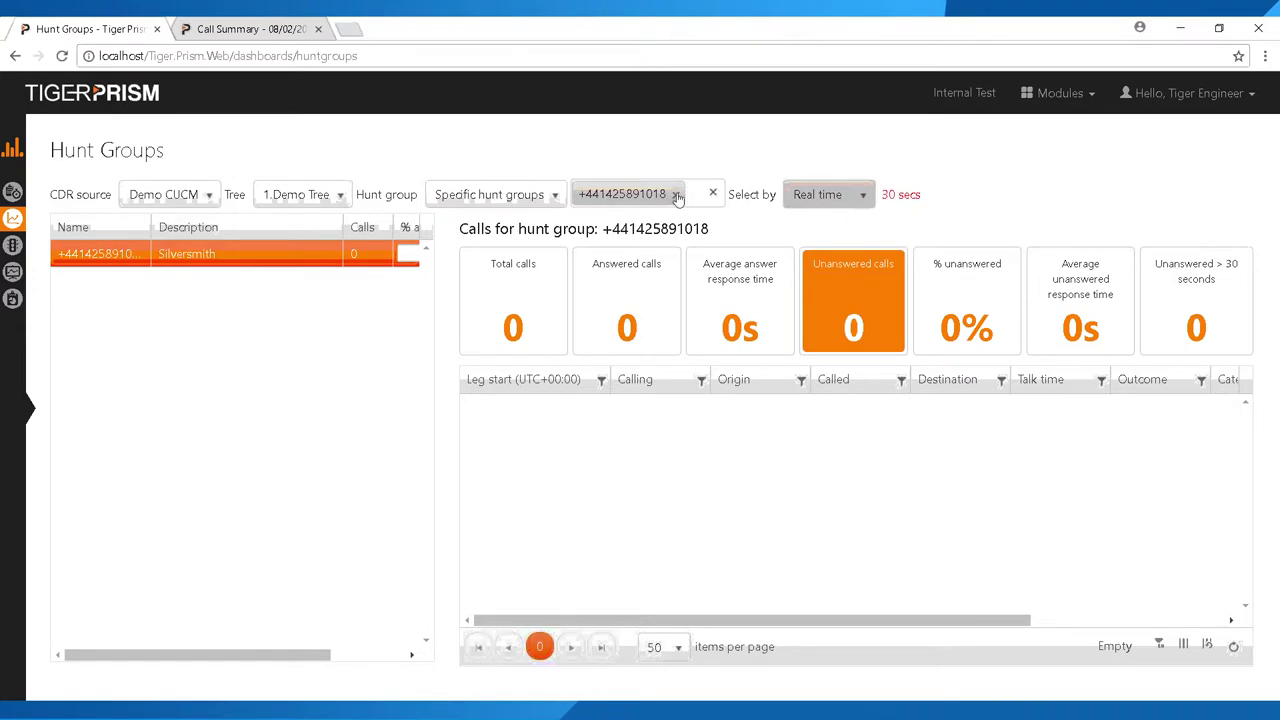
Set the dashboard to All hunt groups and select the period by Quick dates.
click(535, 195)
click(500, 222)
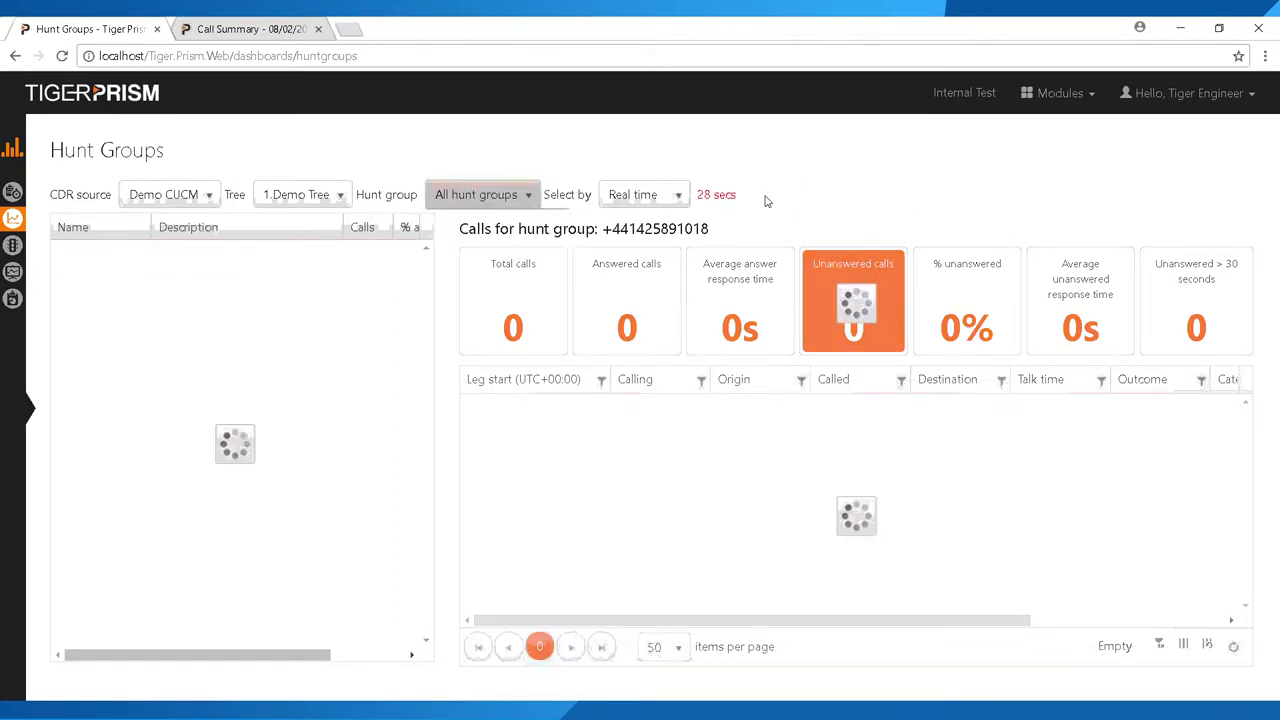
click(640, 195)
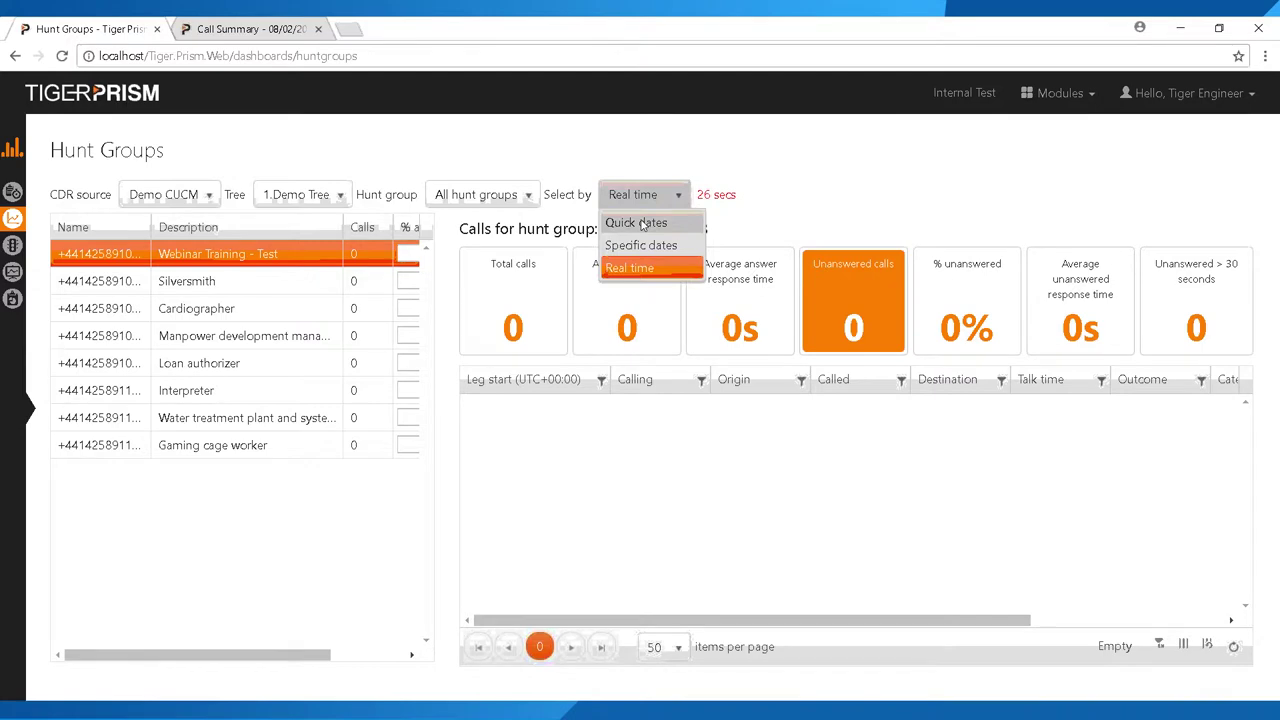
click(640, 223)
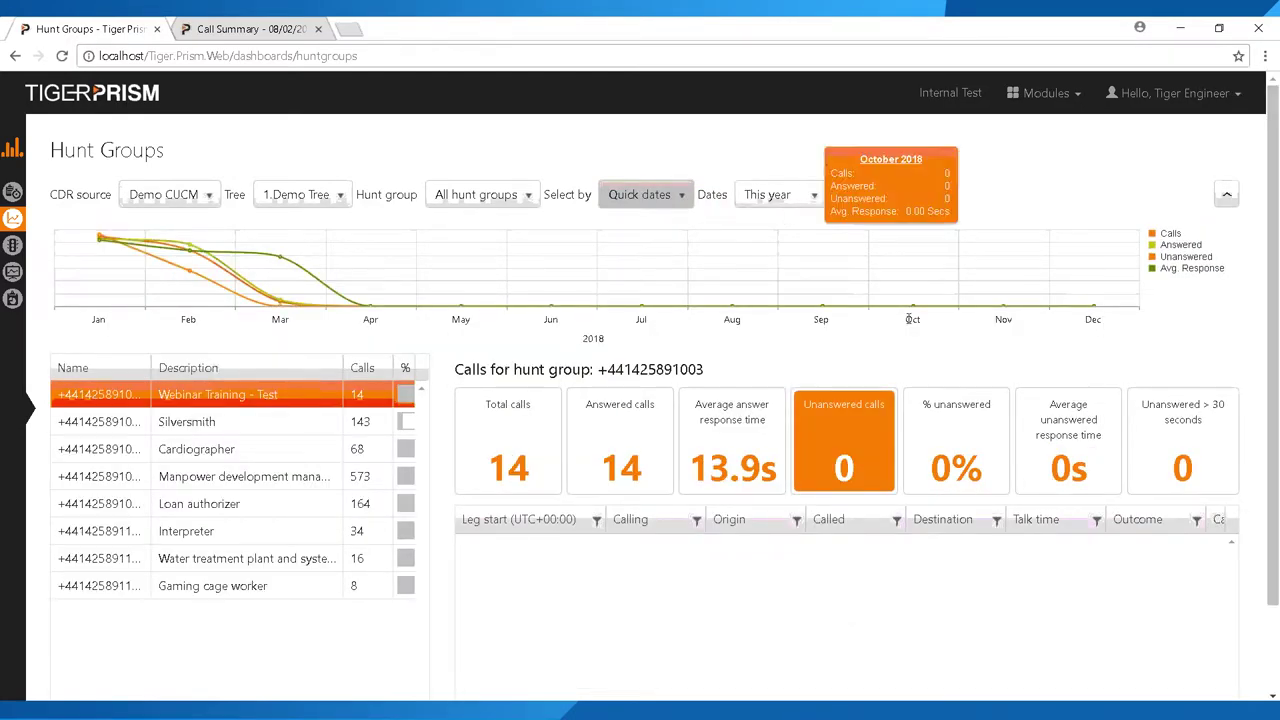
scroll(942, 330, down, 1)
scroll(942, 330, up, 1)
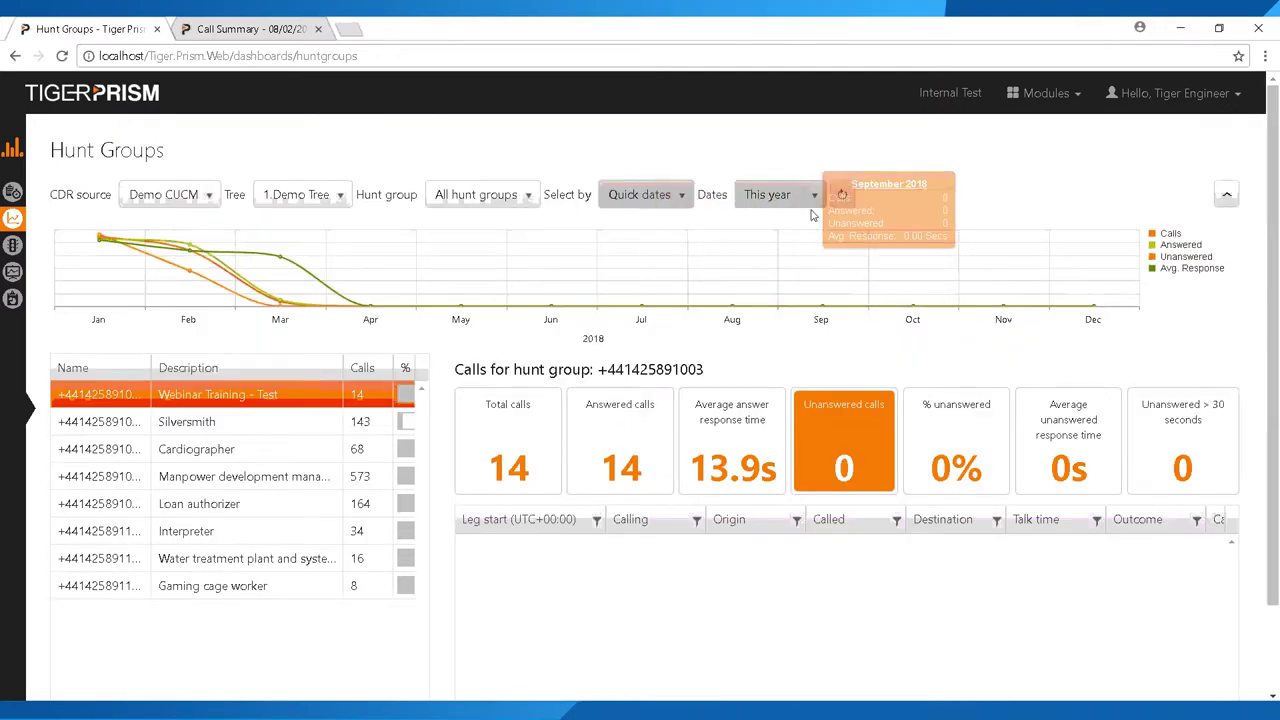
Compare the call figures of the Silversmith, Cardiographer, Manpower development and Loan authorizer hunt groups.
click(190, 421)
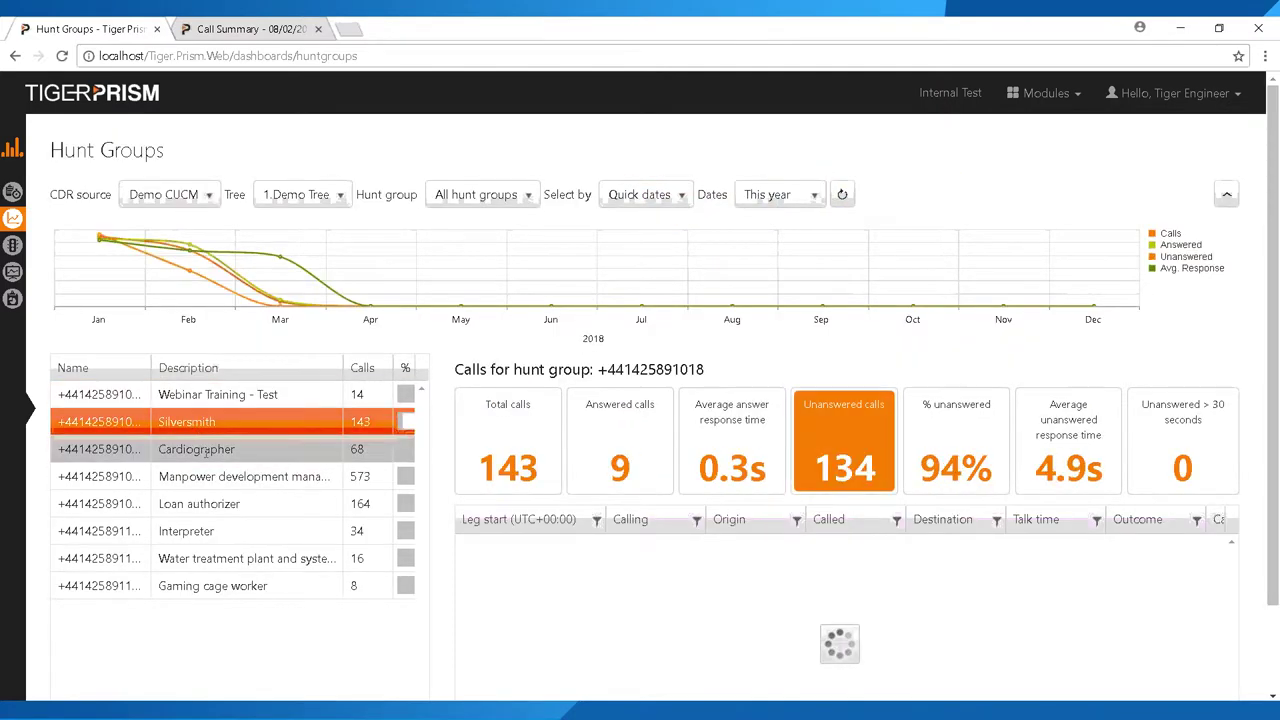
click(190, 449)
click(190, 476)
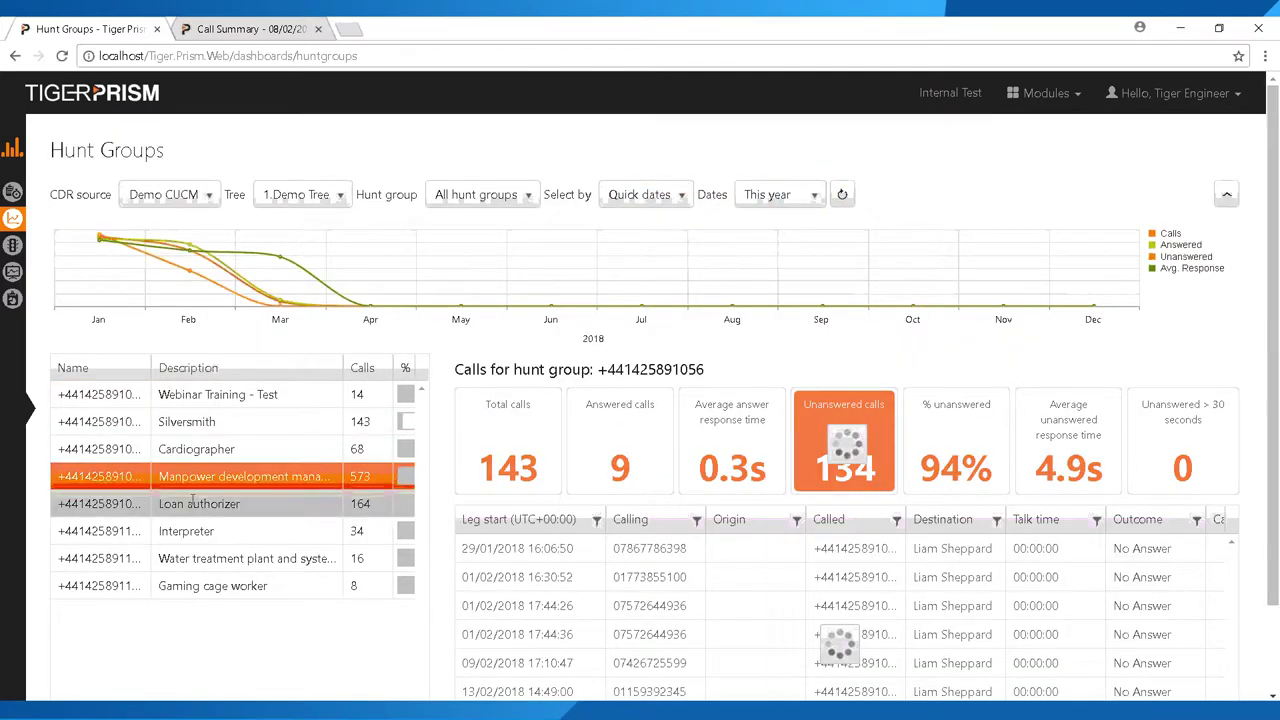
click(190, 504)
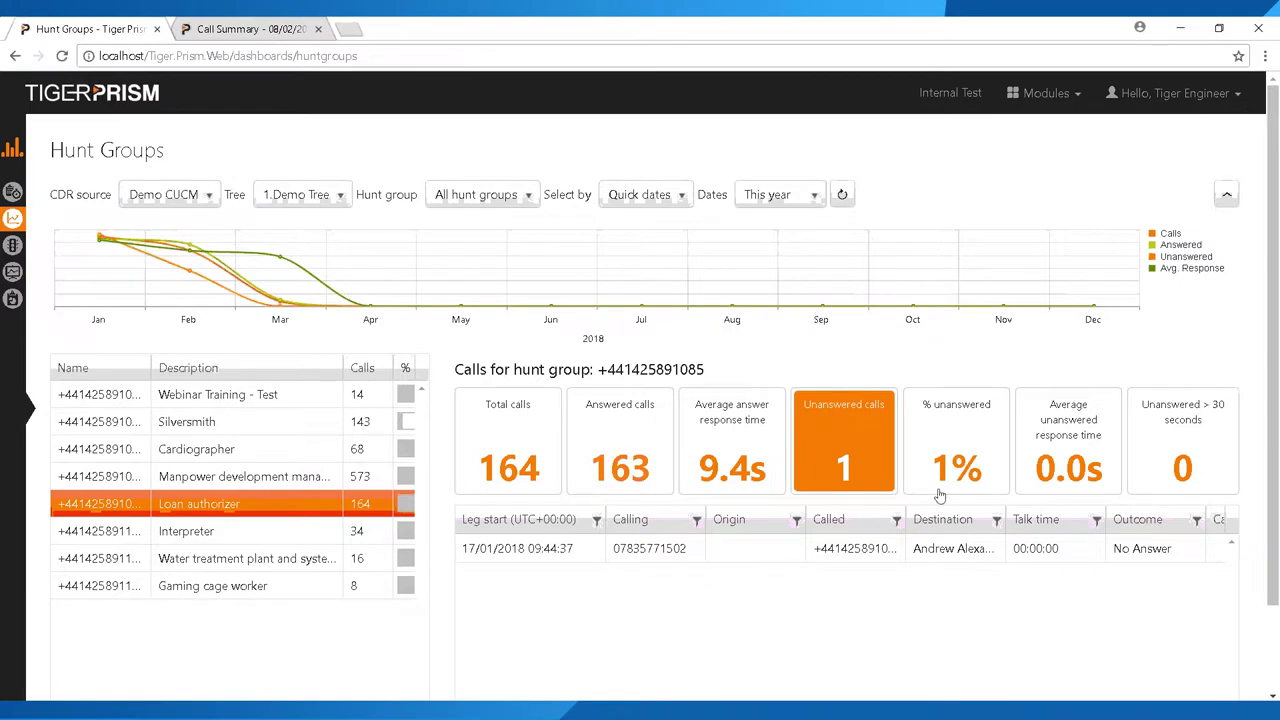
scroll(732, 450, down, 2)
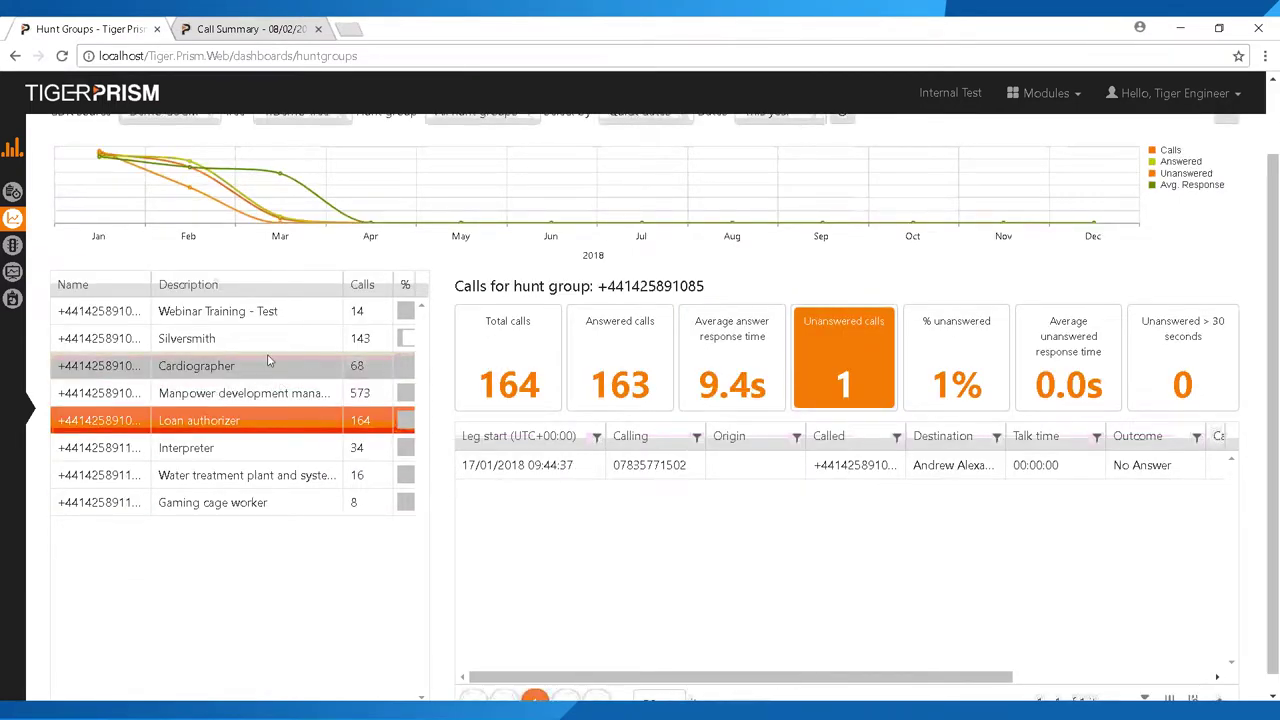
List the Silversmith group's total calls and answered calls, and review the answered call records.
click(232, 340)
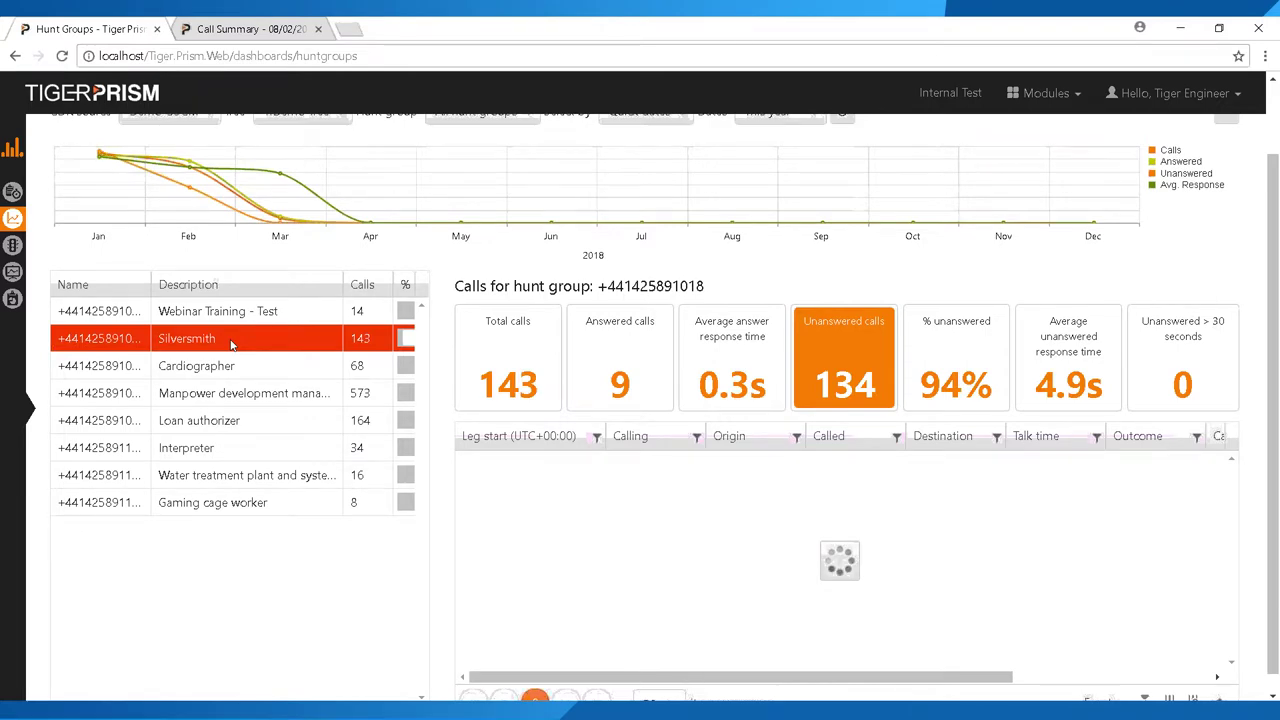
click(497, 367)
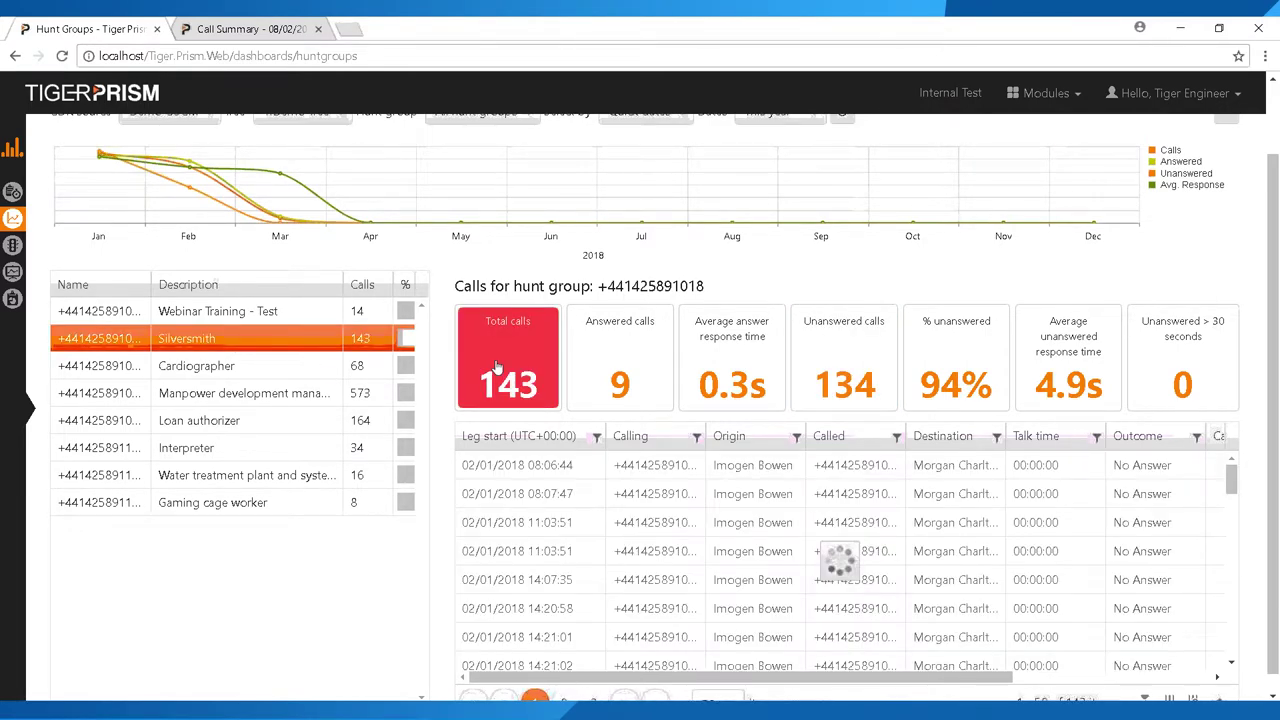
click(620, 345)
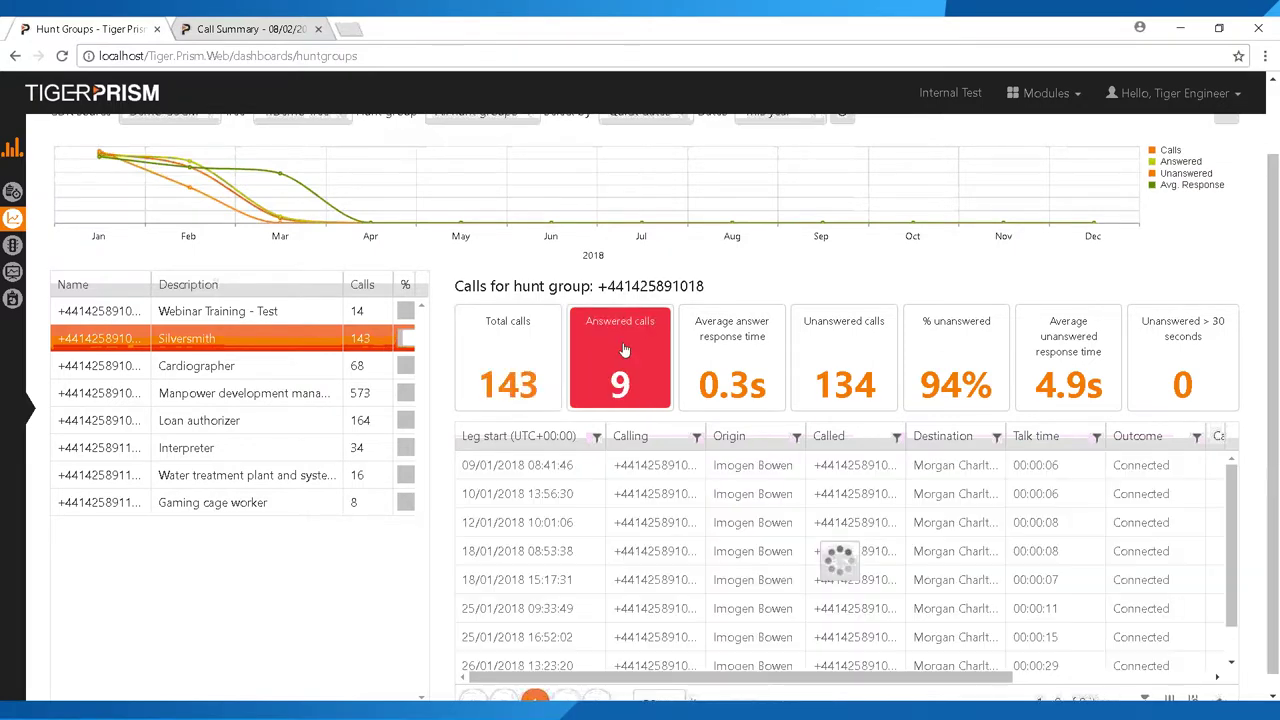
scroll(1085, 499, down, 1)
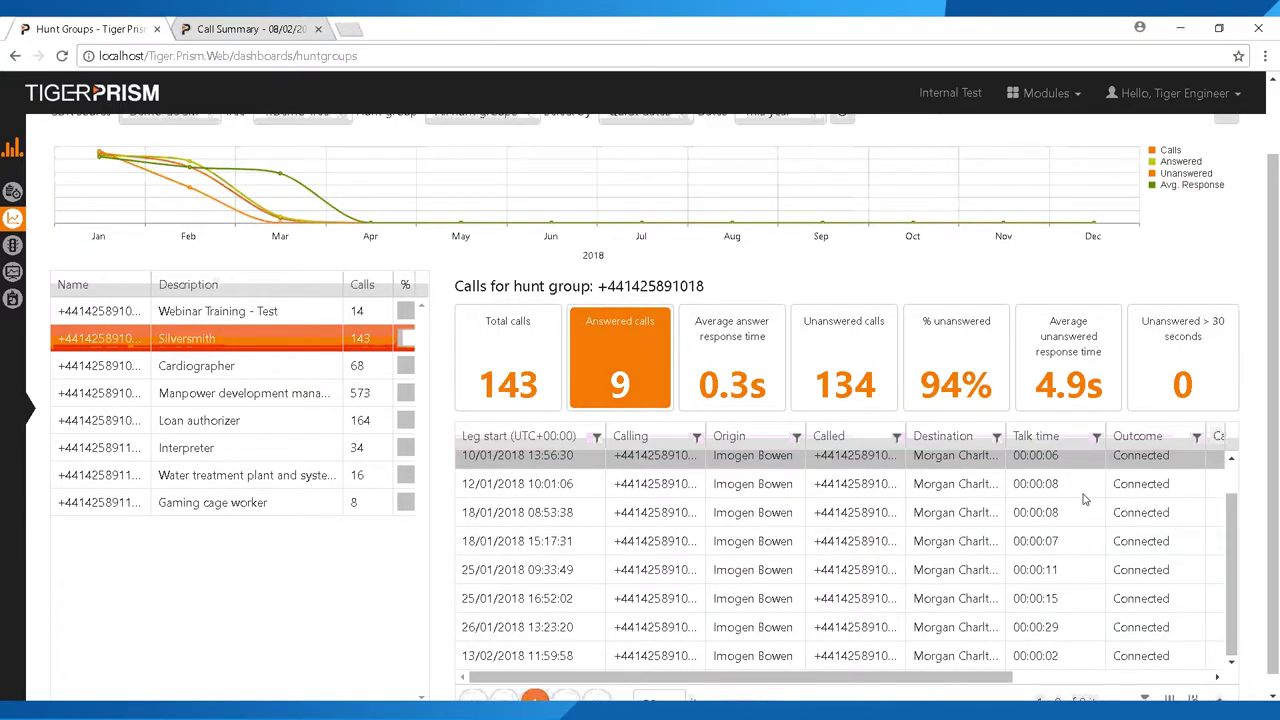
scroll(1085, 499, down, 1)
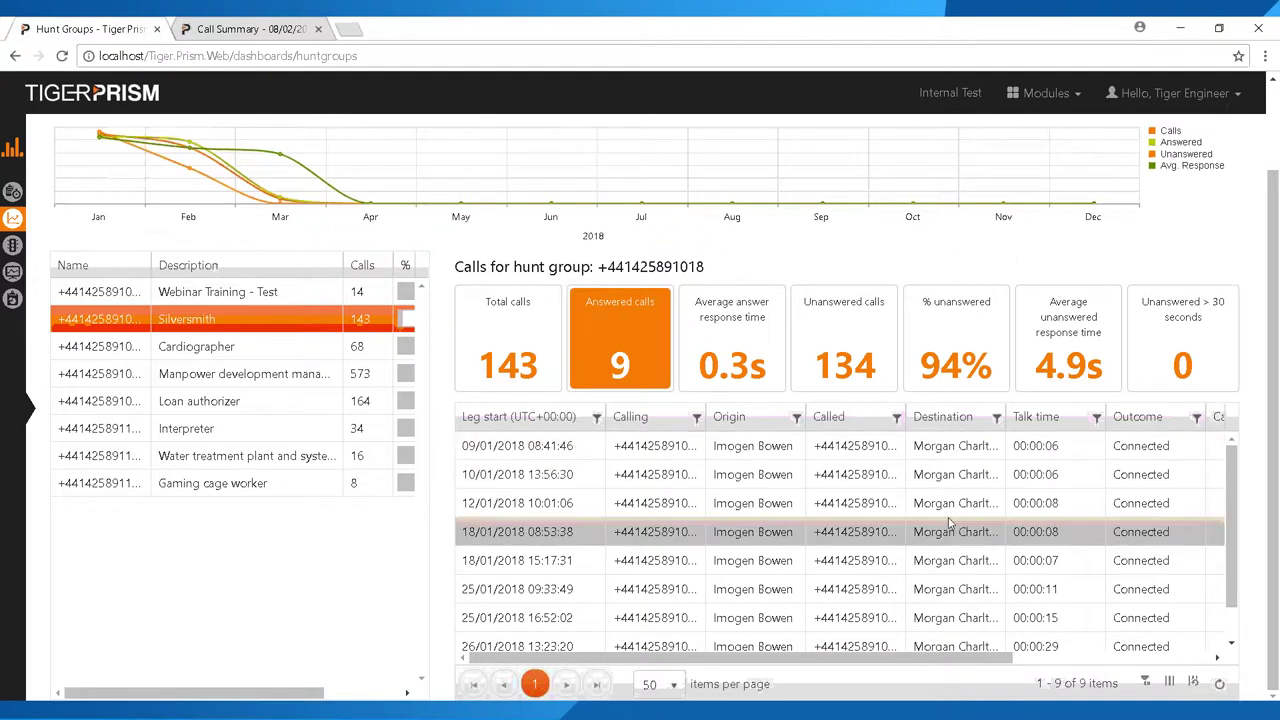
scroll(785, 620, down, 1)
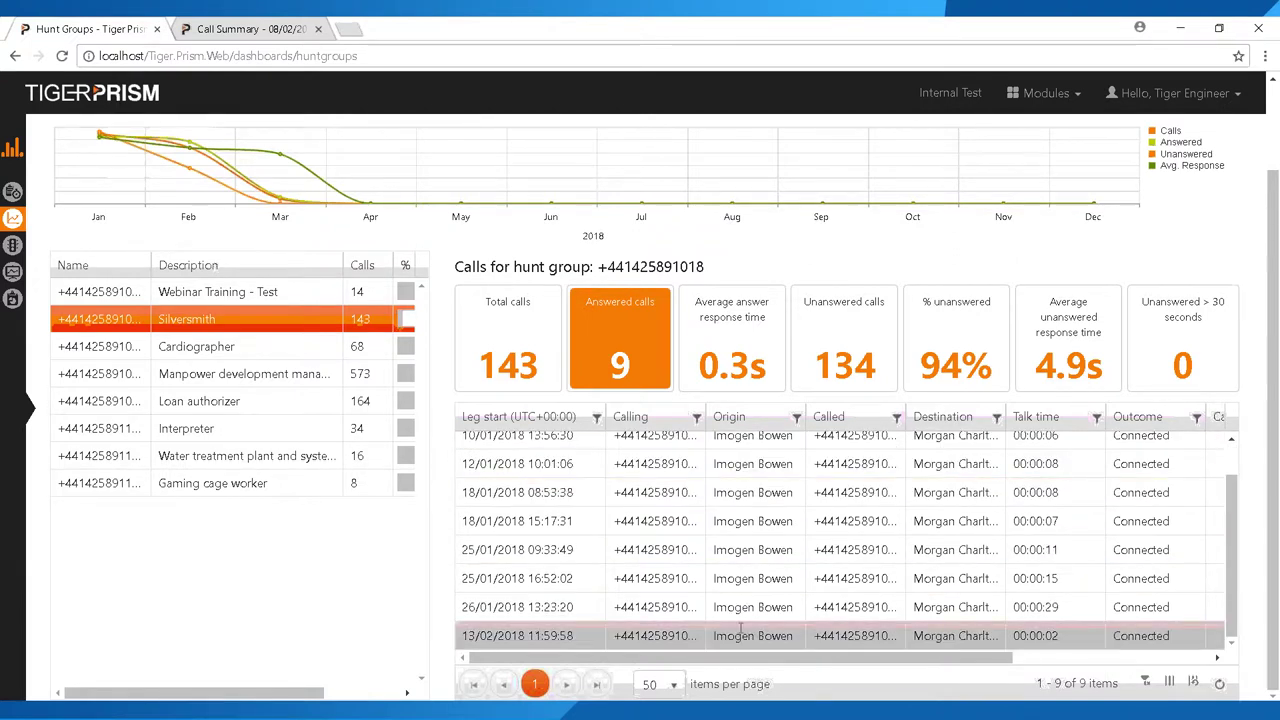
scroll(900, 530, up, 1)
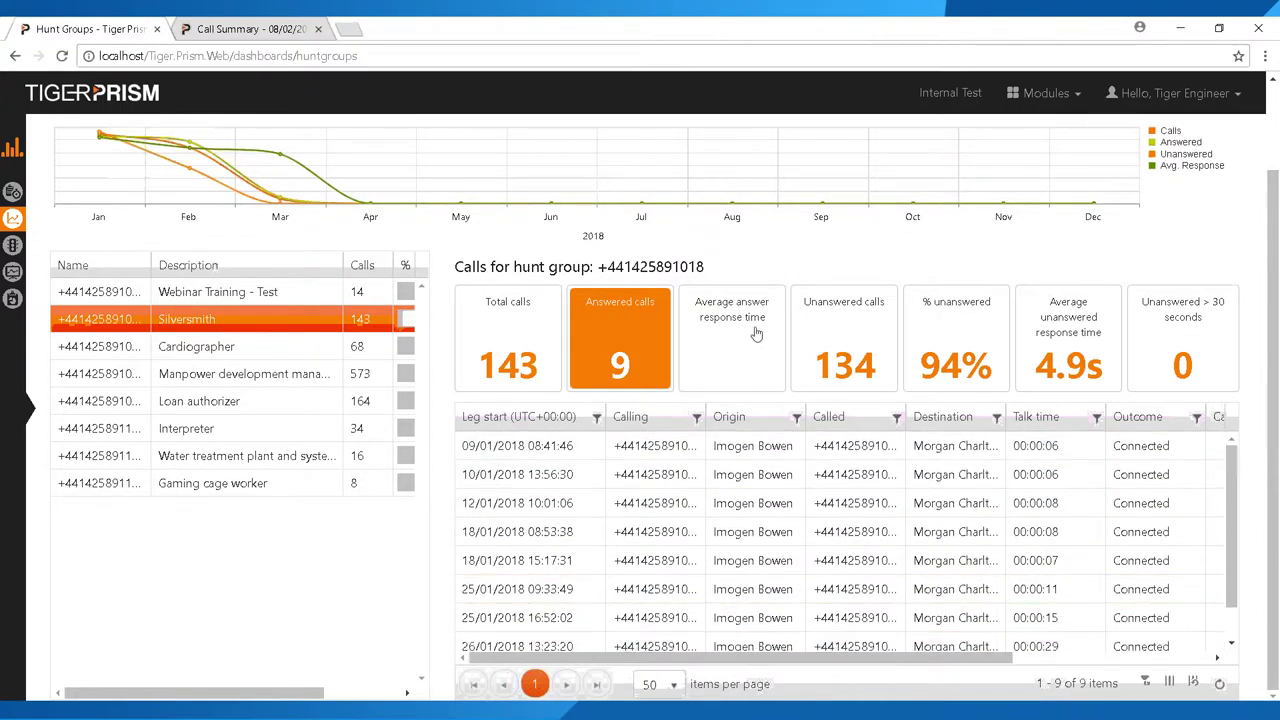
Review the Silversmith group's unanswered calls and check the % answered column for the hunt groups.
click(843, 355)
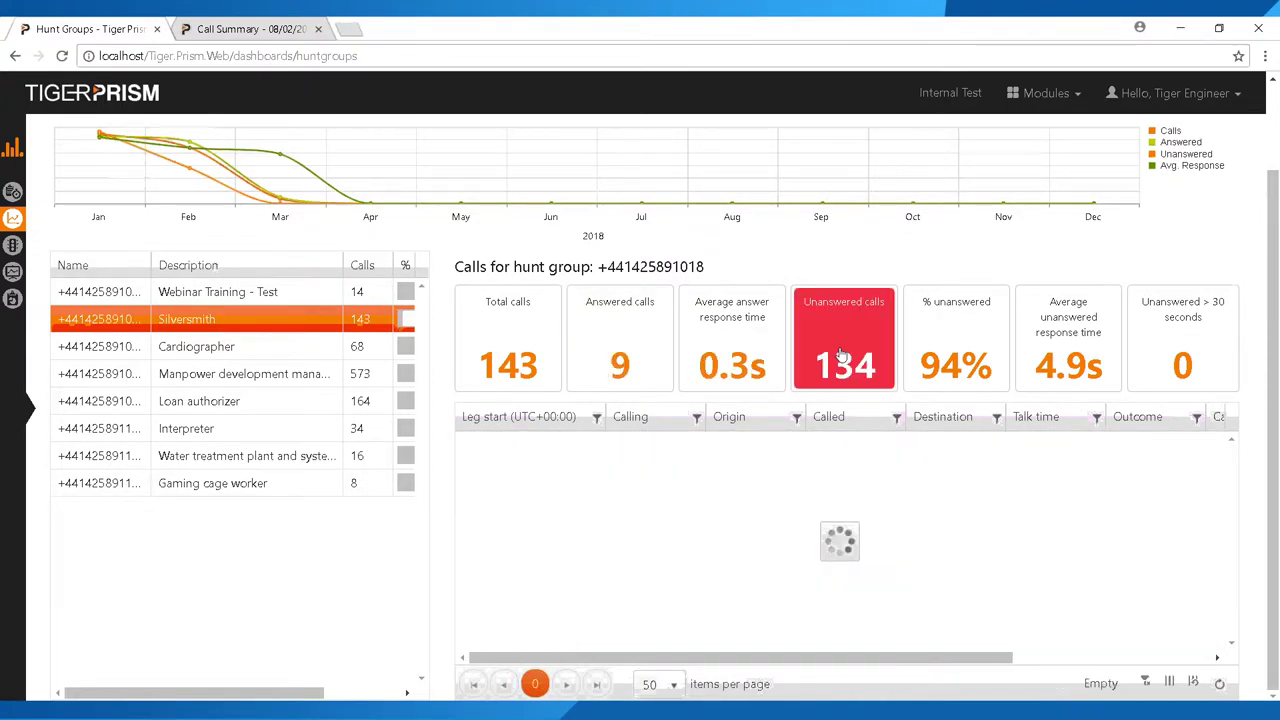
scroll(810, 540, down, 10)
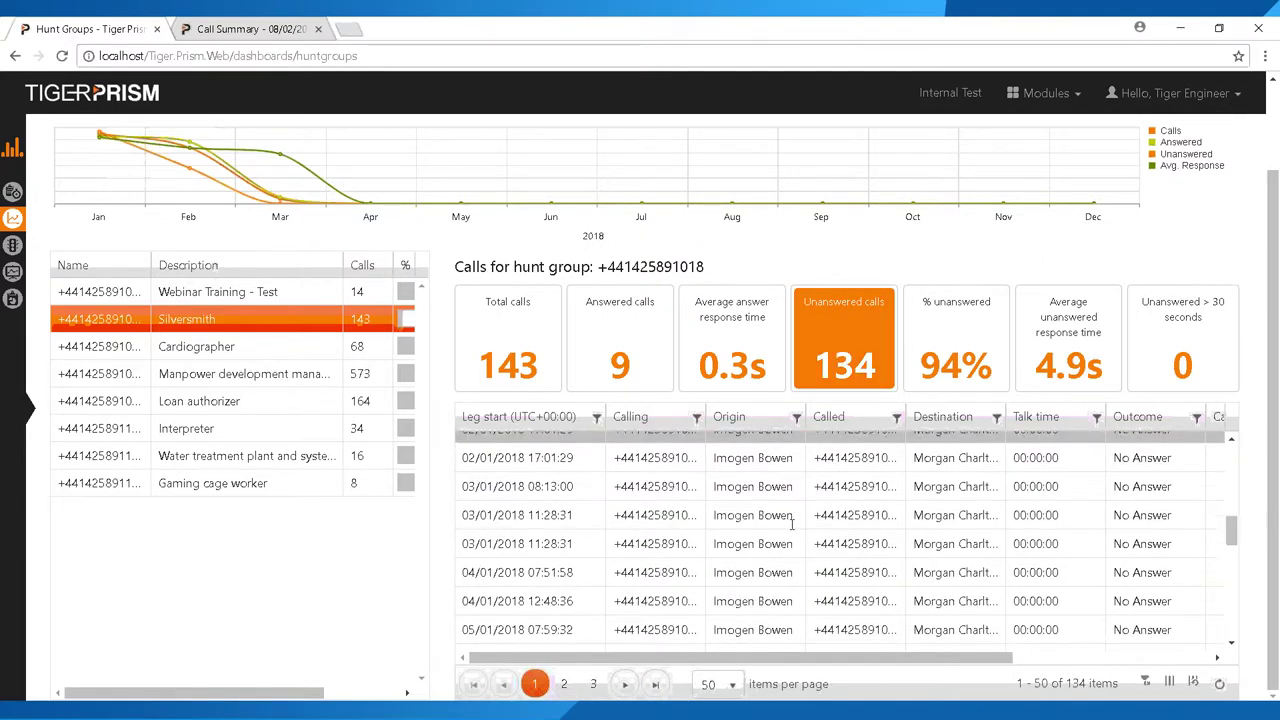
scroll(805, 567, up, 10)
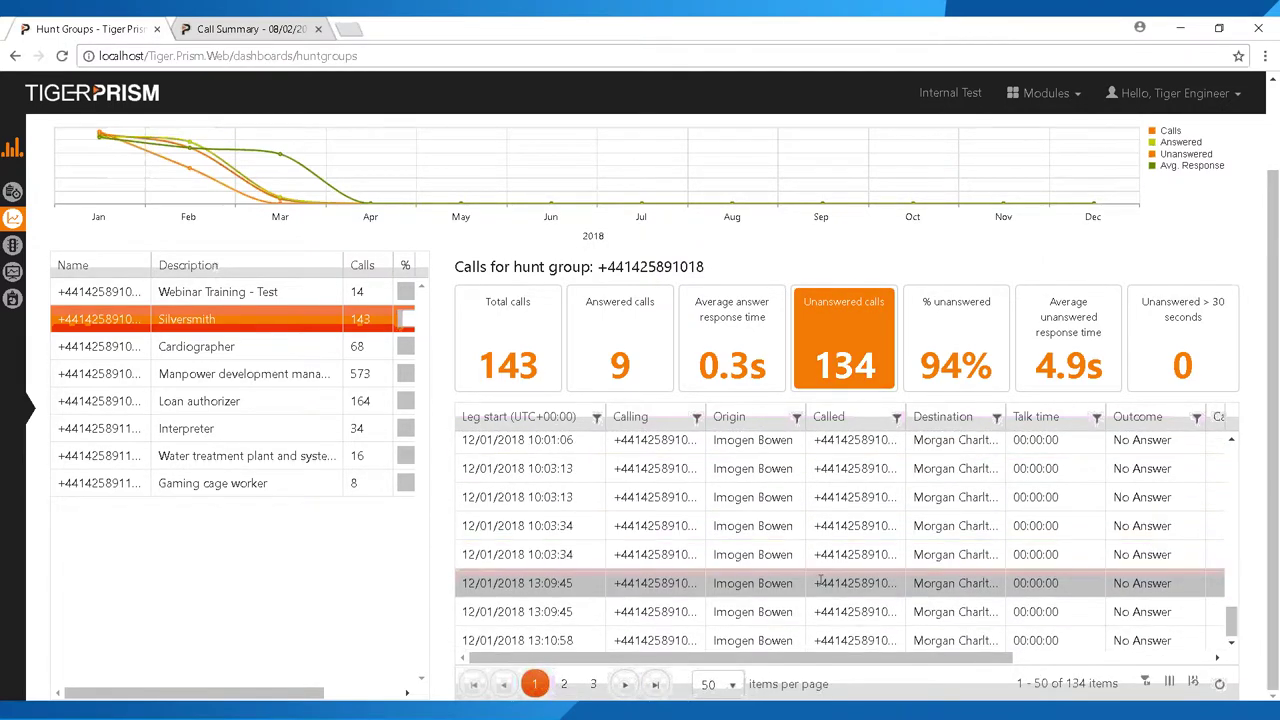
scroll(795, 580, up, 1)
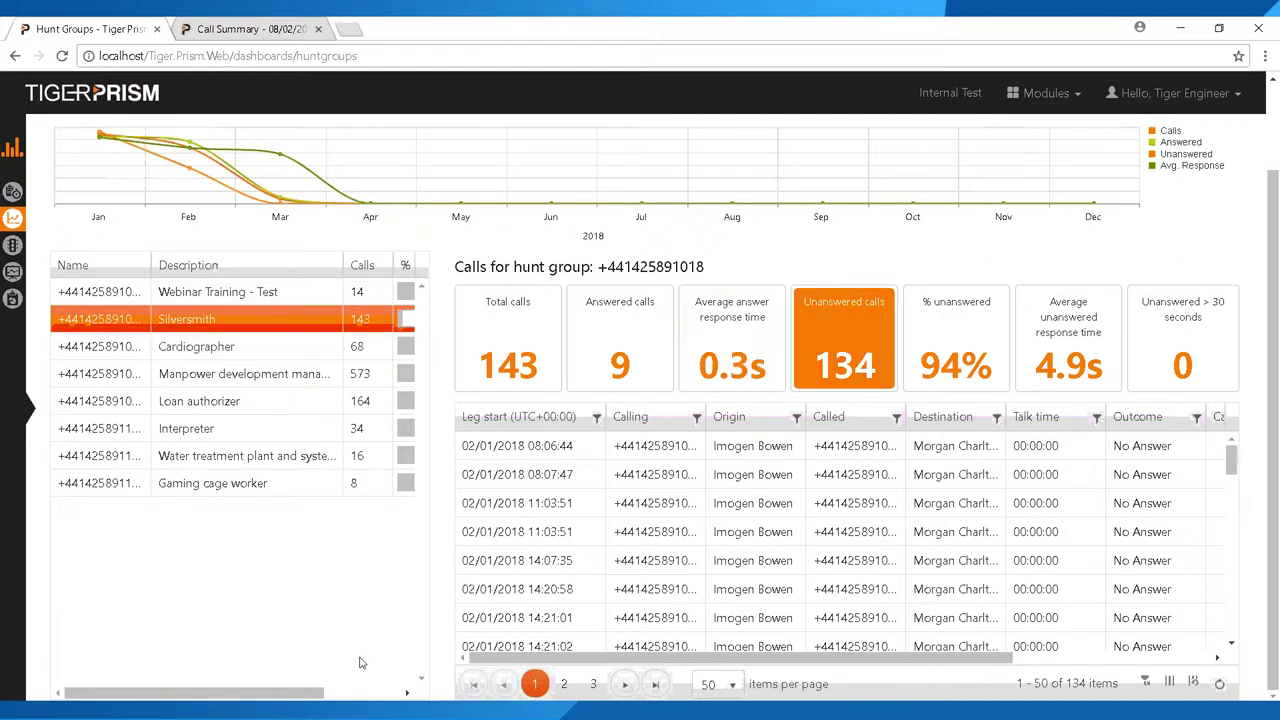
click(360, 692)
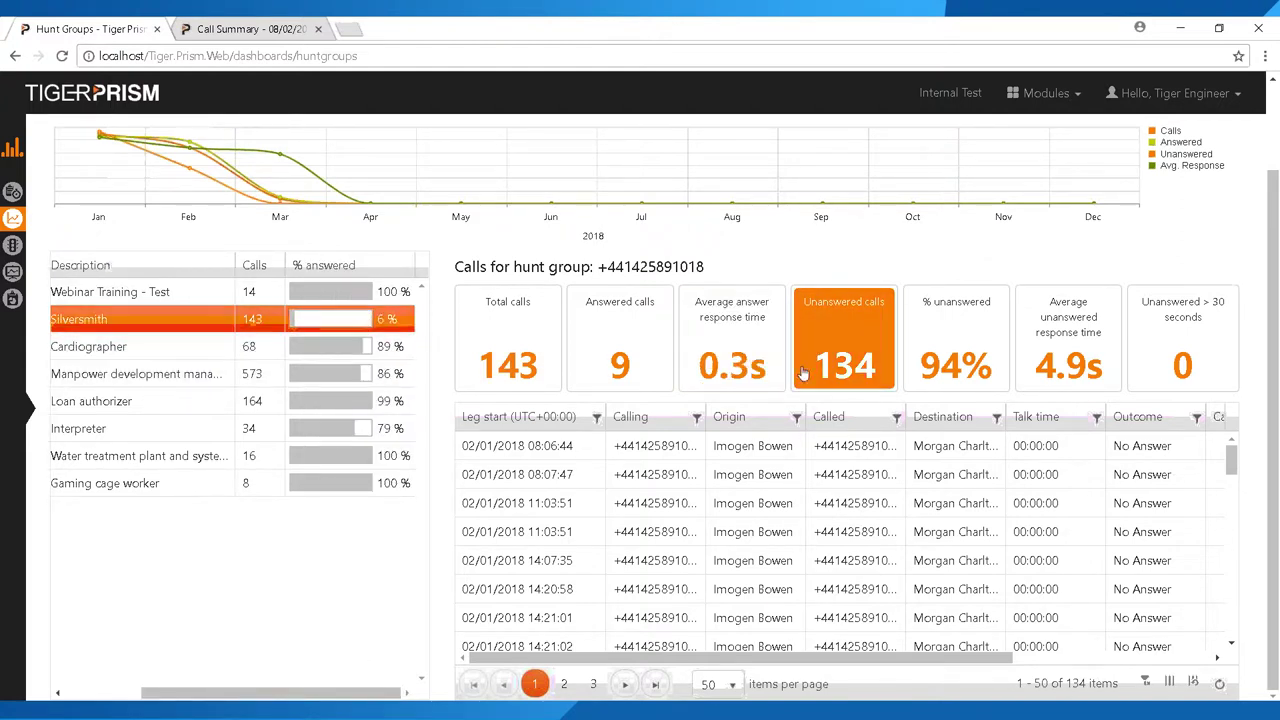
Reload the Silversmith group's unanswered calls and sort them by Calling in descending order.
click(876, 344)
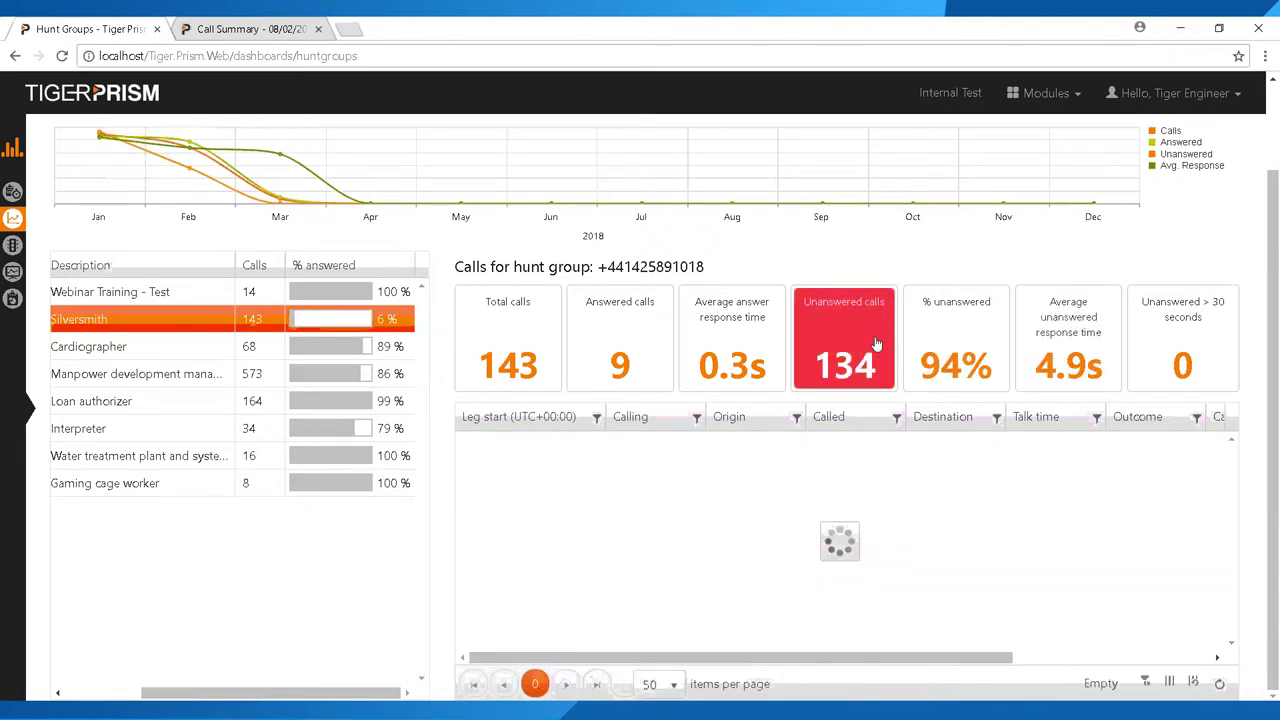
click(651, 419)
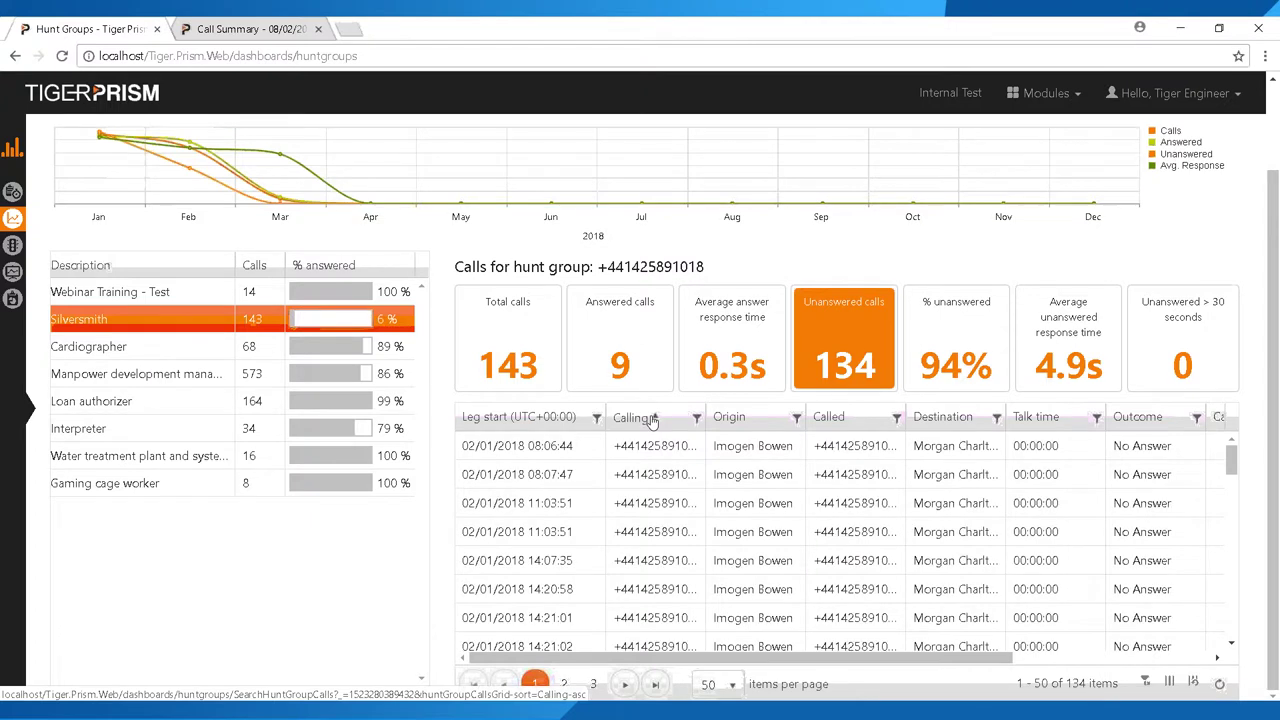
click(662, 424)
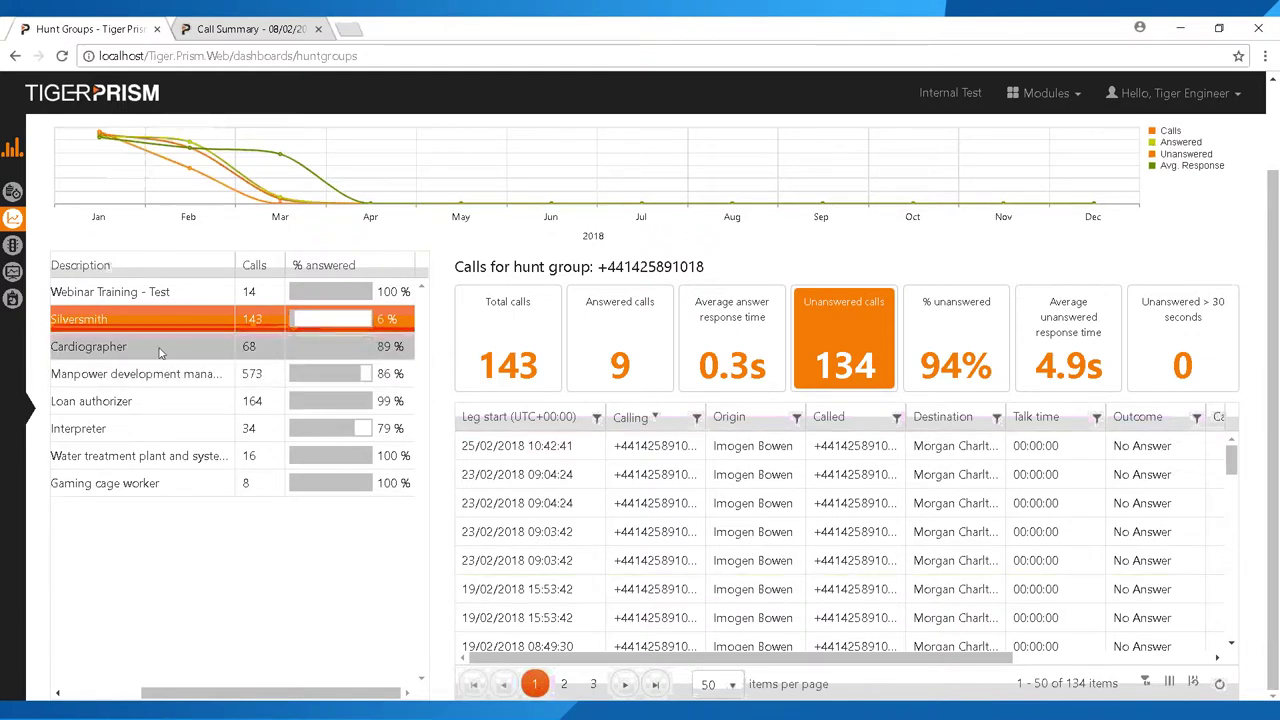
List the Cardiographer group's answered calls and examine which destinations took them and their talk times.
click(190, 350)
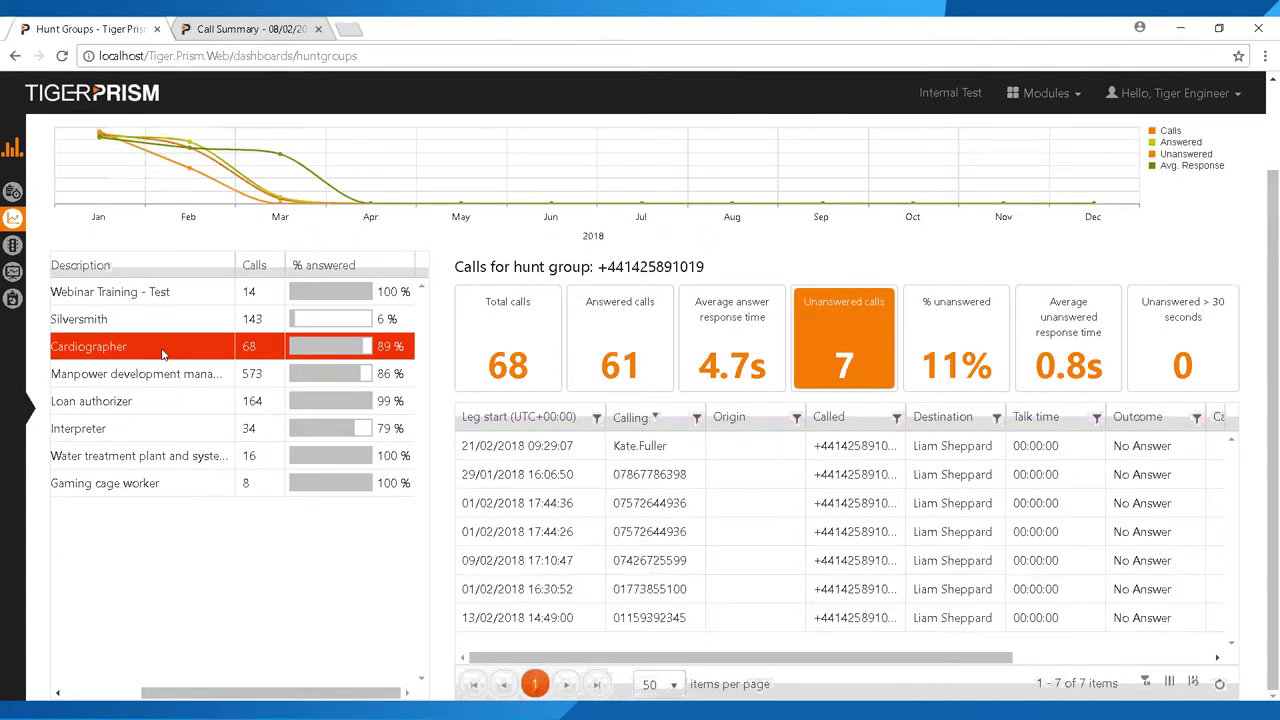
click(628, 362)
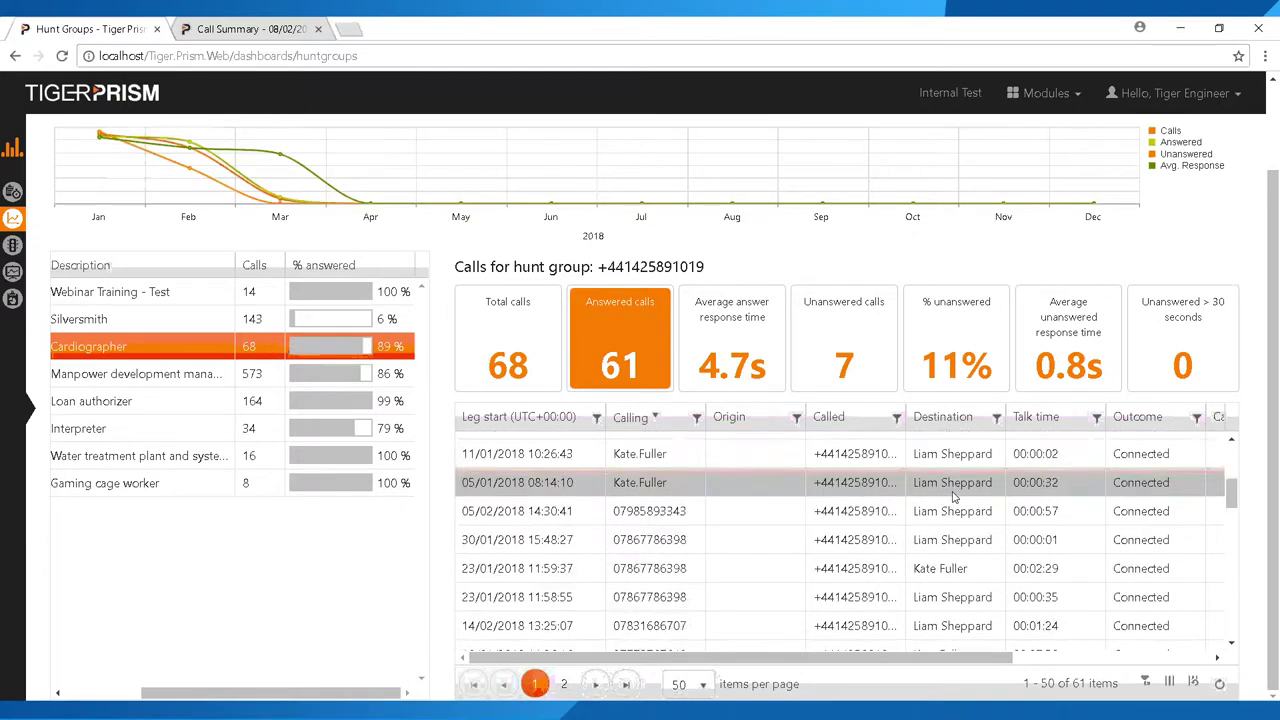
scroll(955, 505, down, 5)
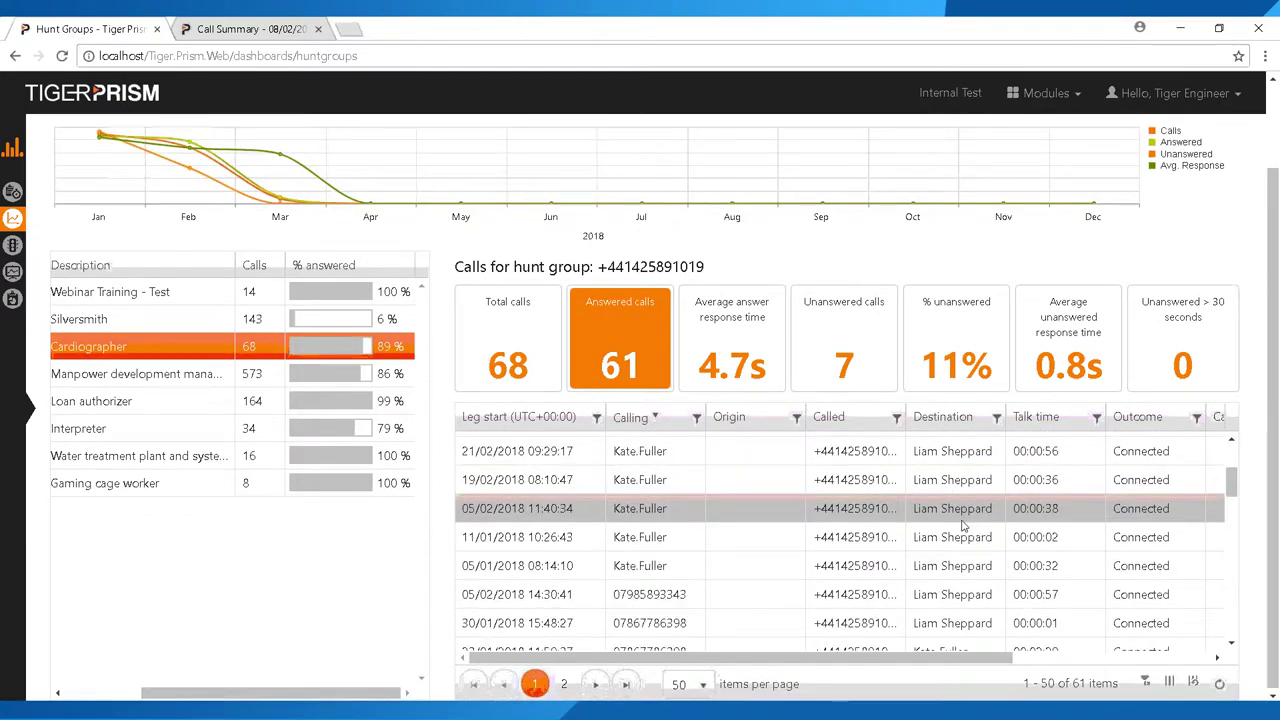
scroll(960, 517, down, 5)
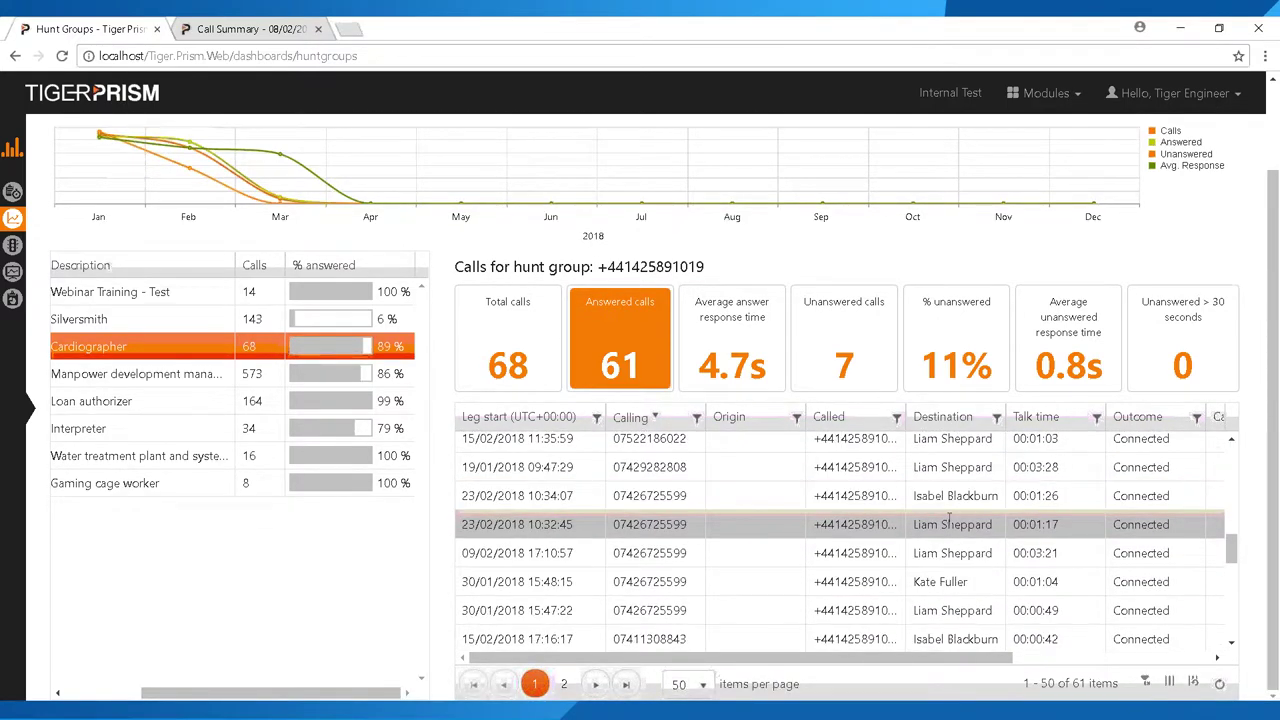
scroll(968, 553, up, 5)
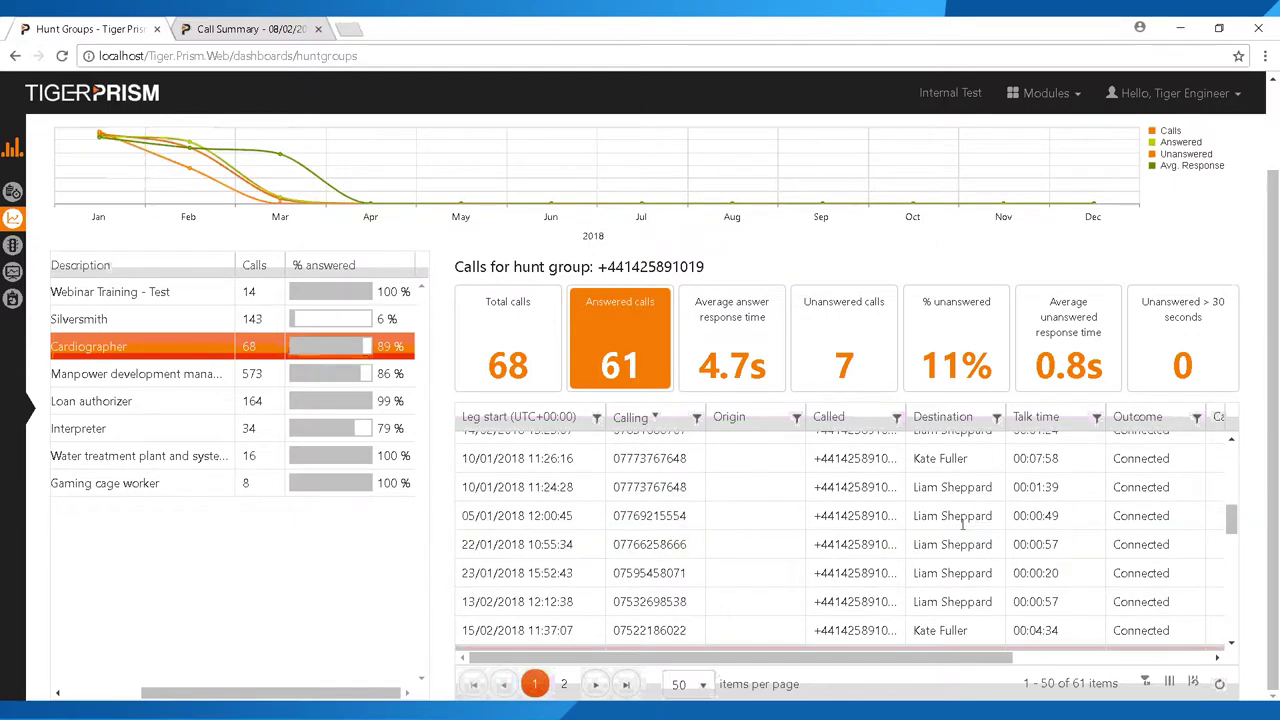
scroll(963, 530, up, 3)
scroll(955, 535, down, 4)
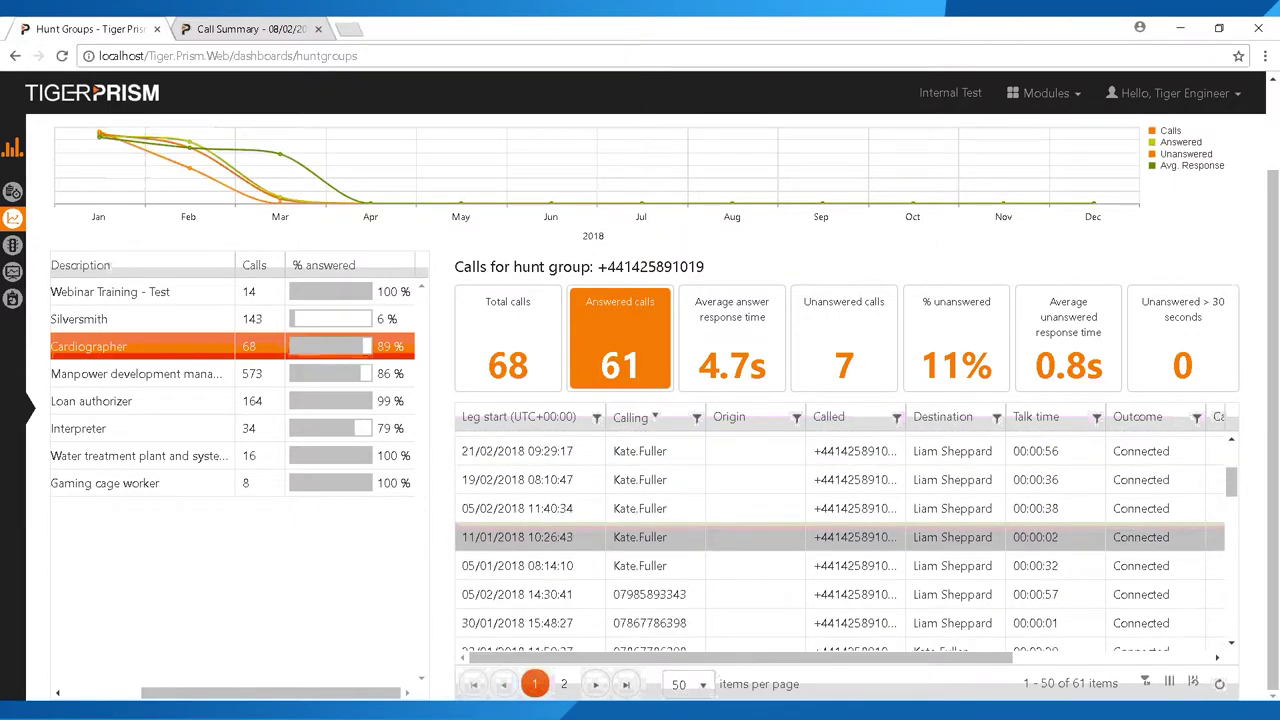
scroll(955, 555, down, 4)
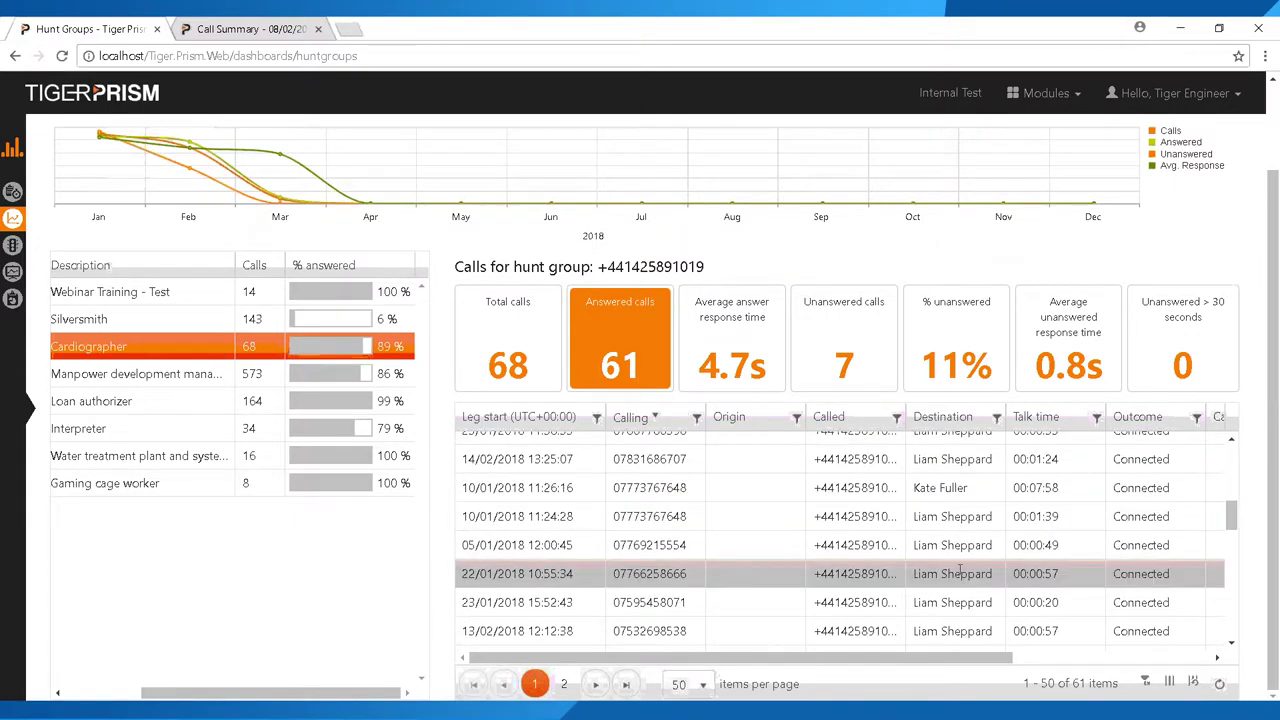
scroll(957, 575, down, 5)
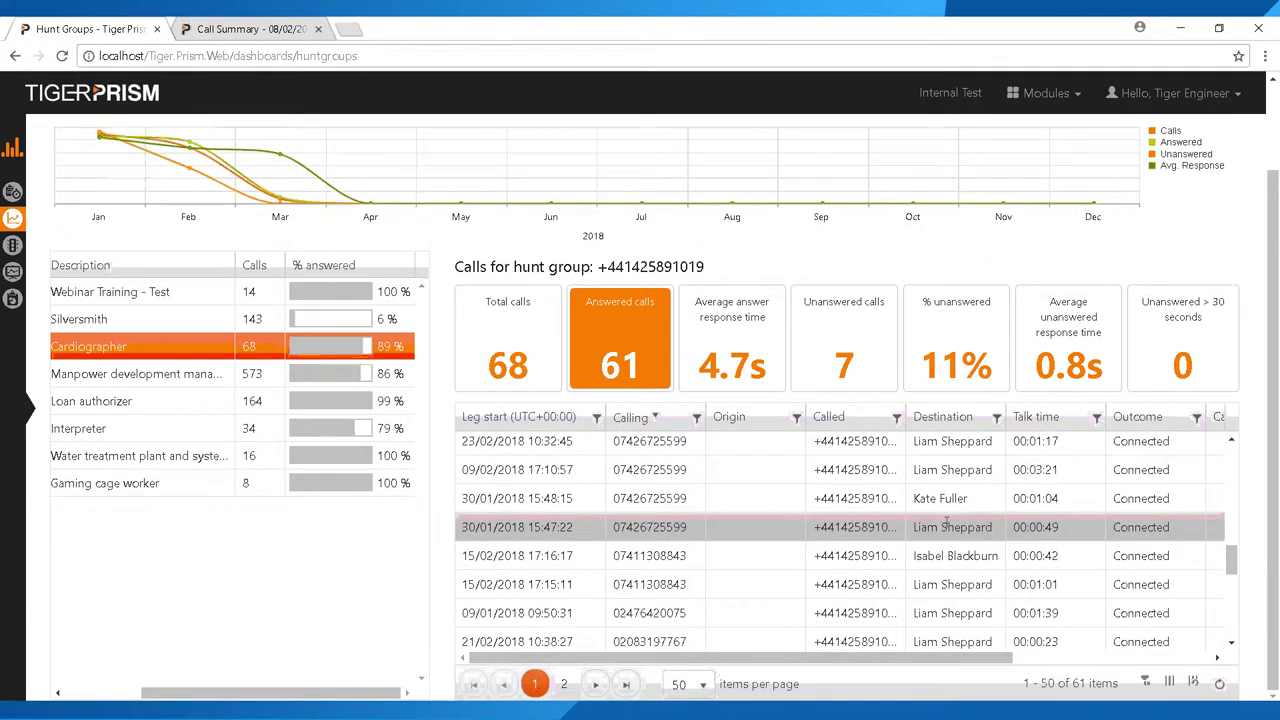
Look through the rest of the Cardiographer group's answered call records and check the monthly figures in the trend chart.
scroll(950, 570, down, 4)
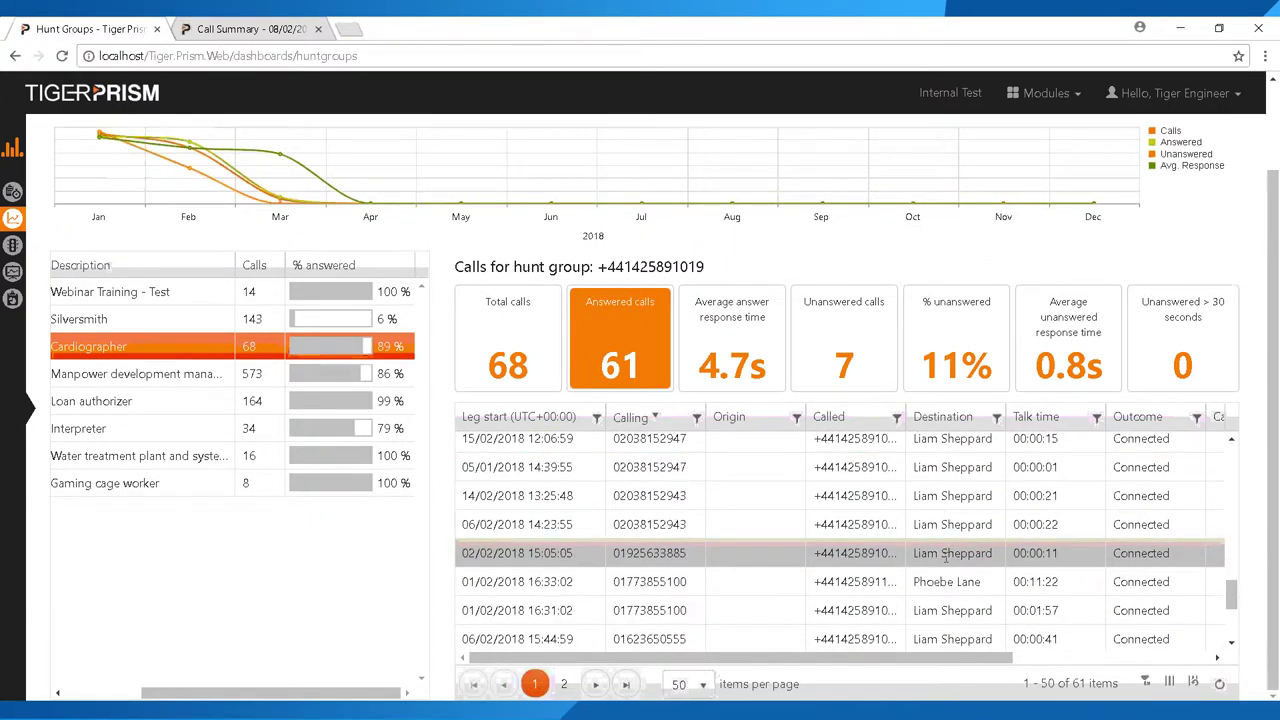
scroll(940, 509, down, 3)
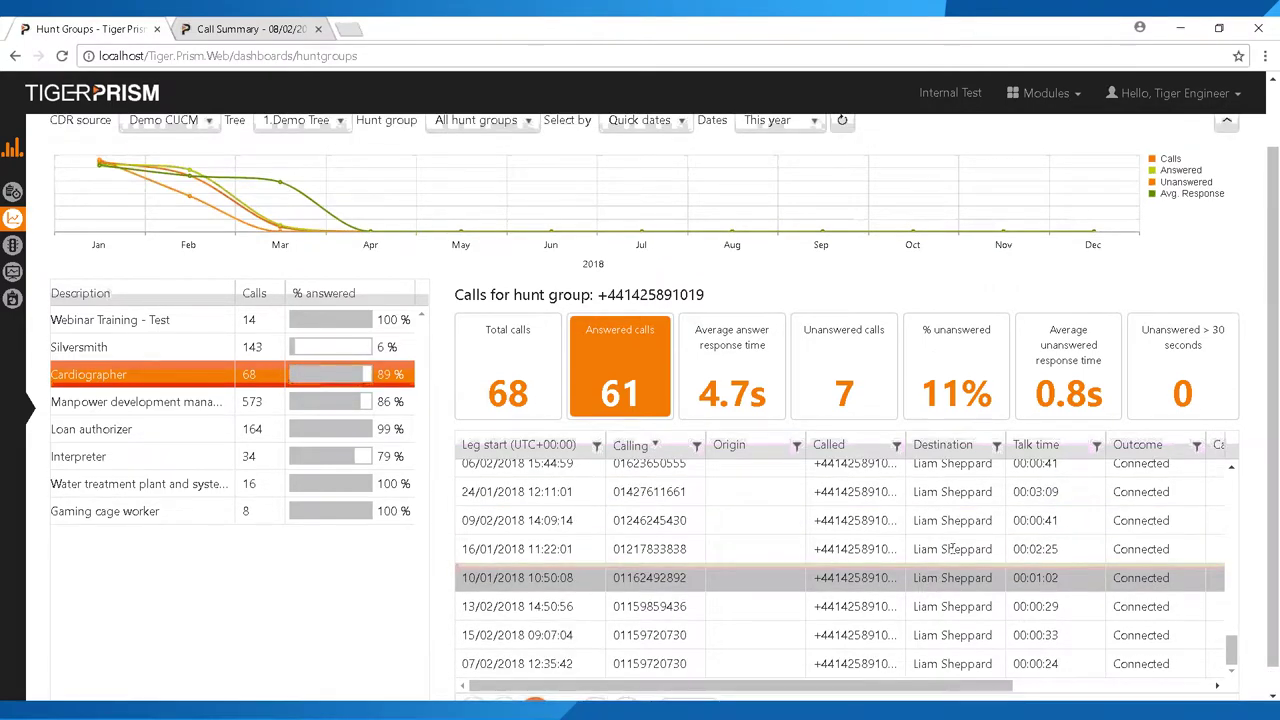
scroll(952, 548, down, 2)
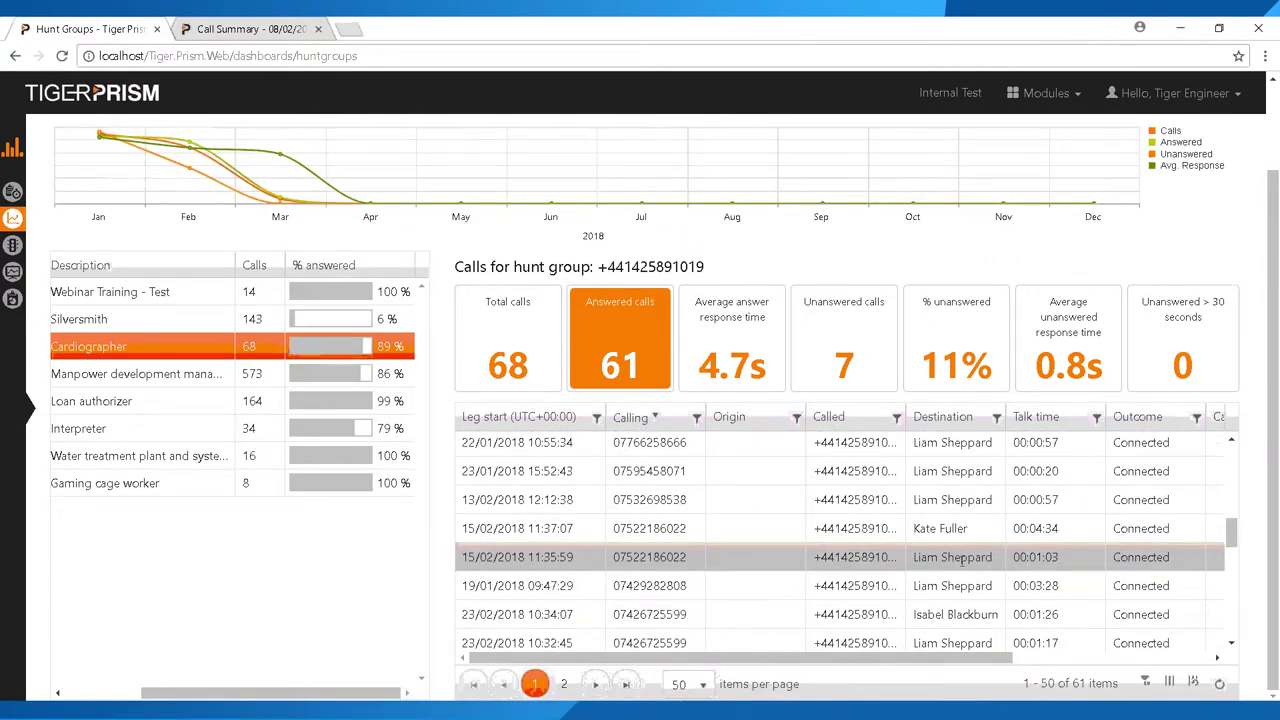
scroll(960, 563, up, 3)
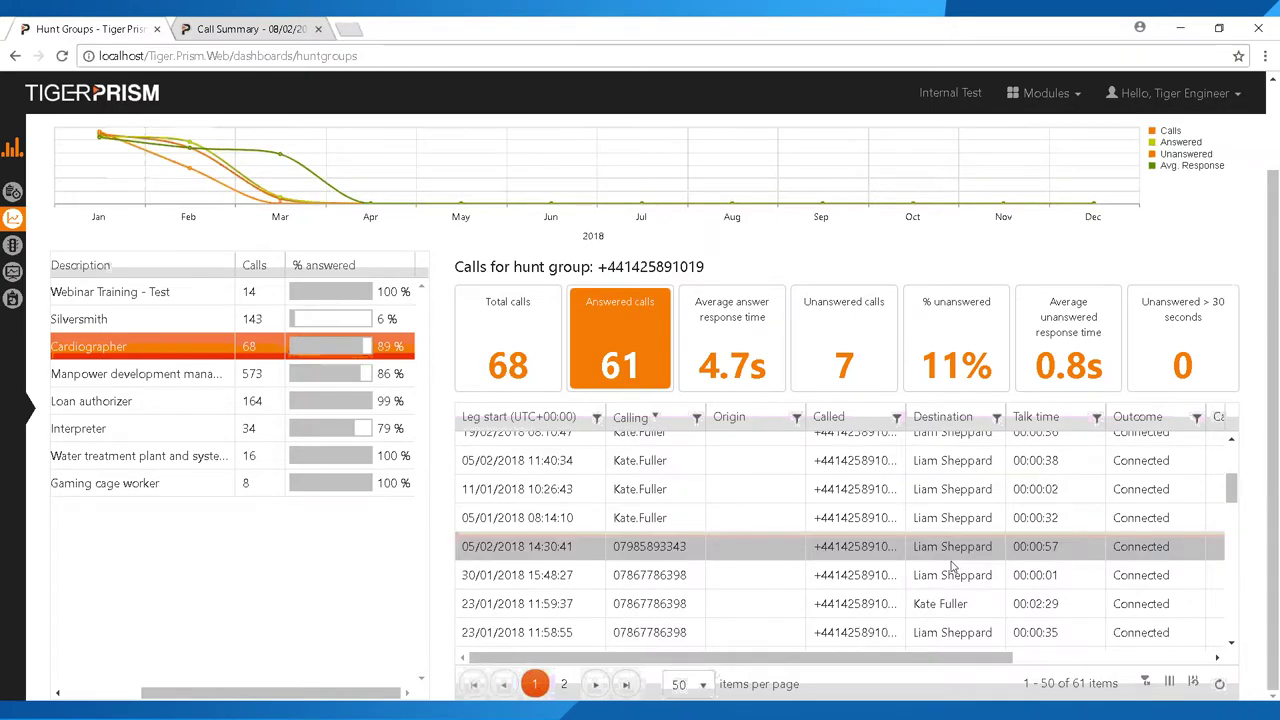
scroll(952, 567, up, 2)
scroll(955, 590, down, 10)
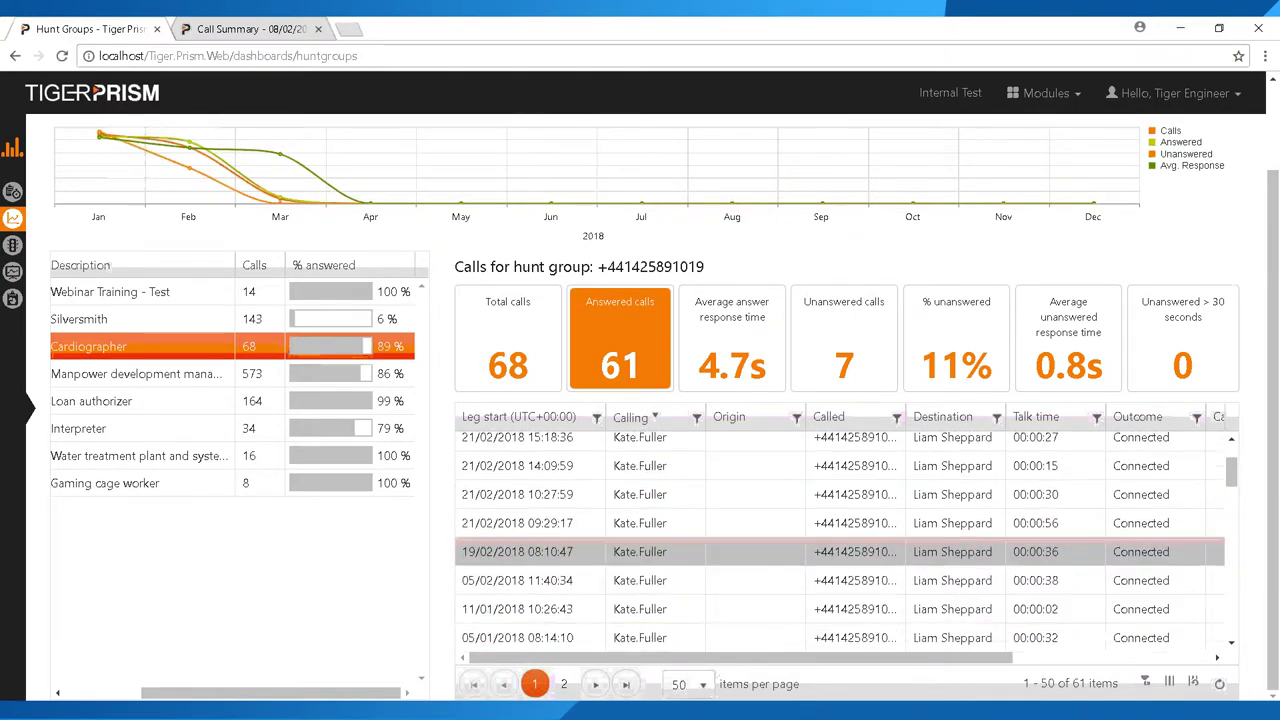
scroll(1045, 282, up, 15)
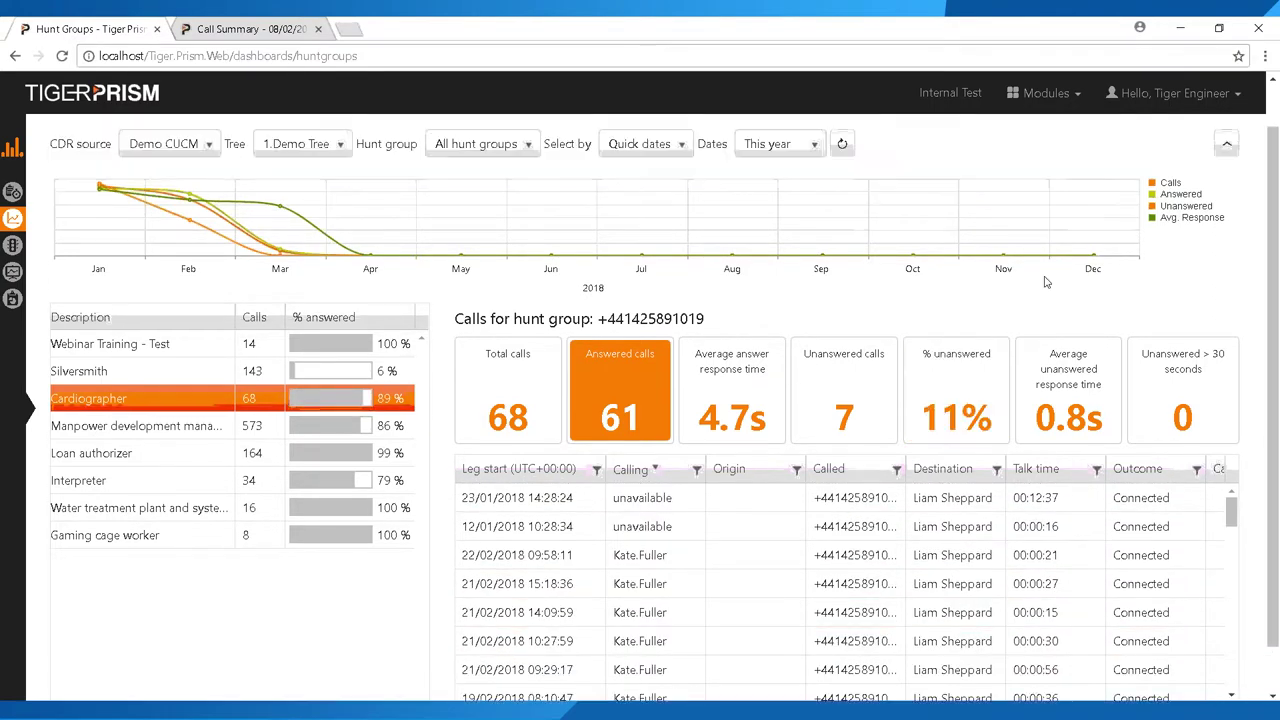
scroll(1045, 282, up, 1)
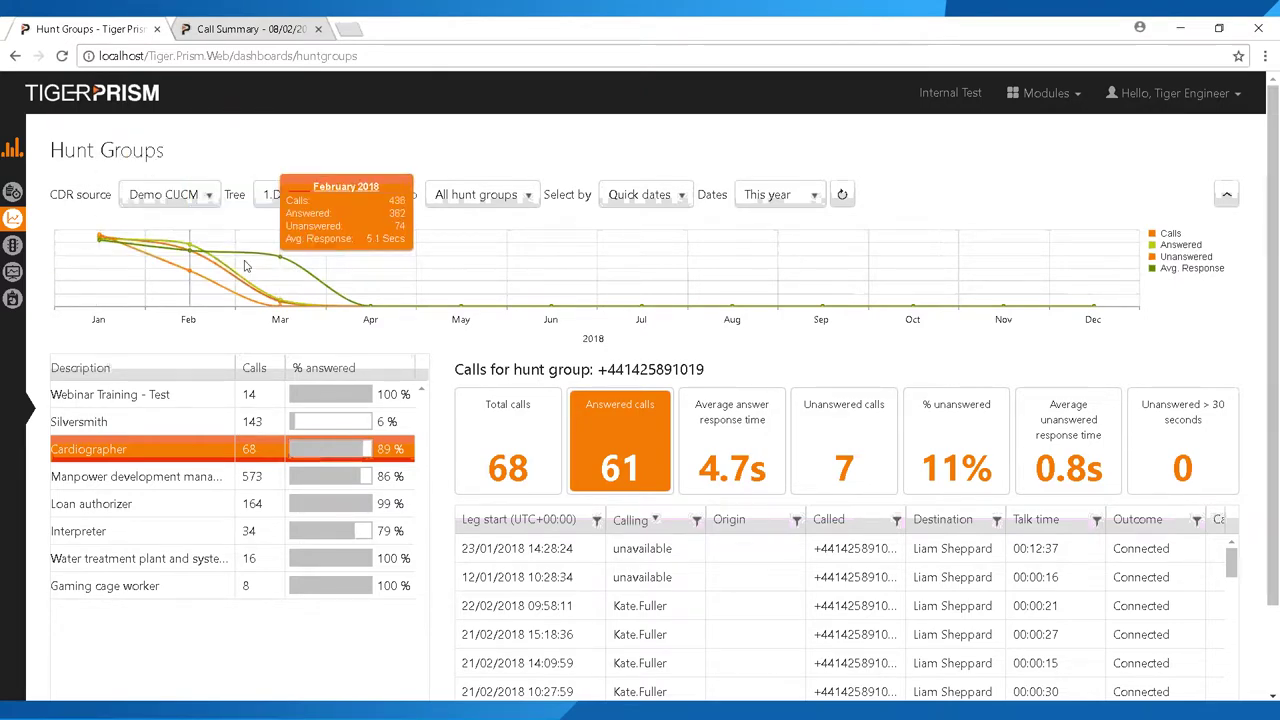
Collapse and reopen the trend chart, and hide its Answered, Unanswered and Avg. Response series to leave only Calls.
click(1227, 194)
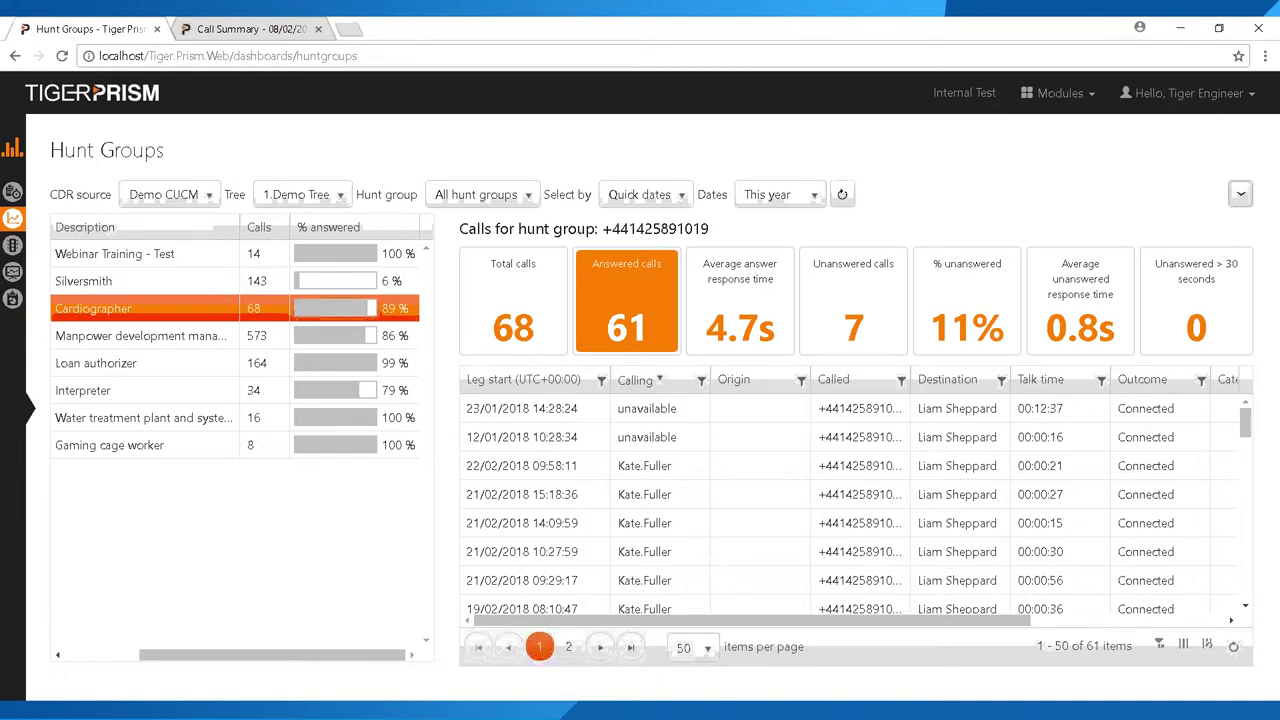
click(1240, 196)
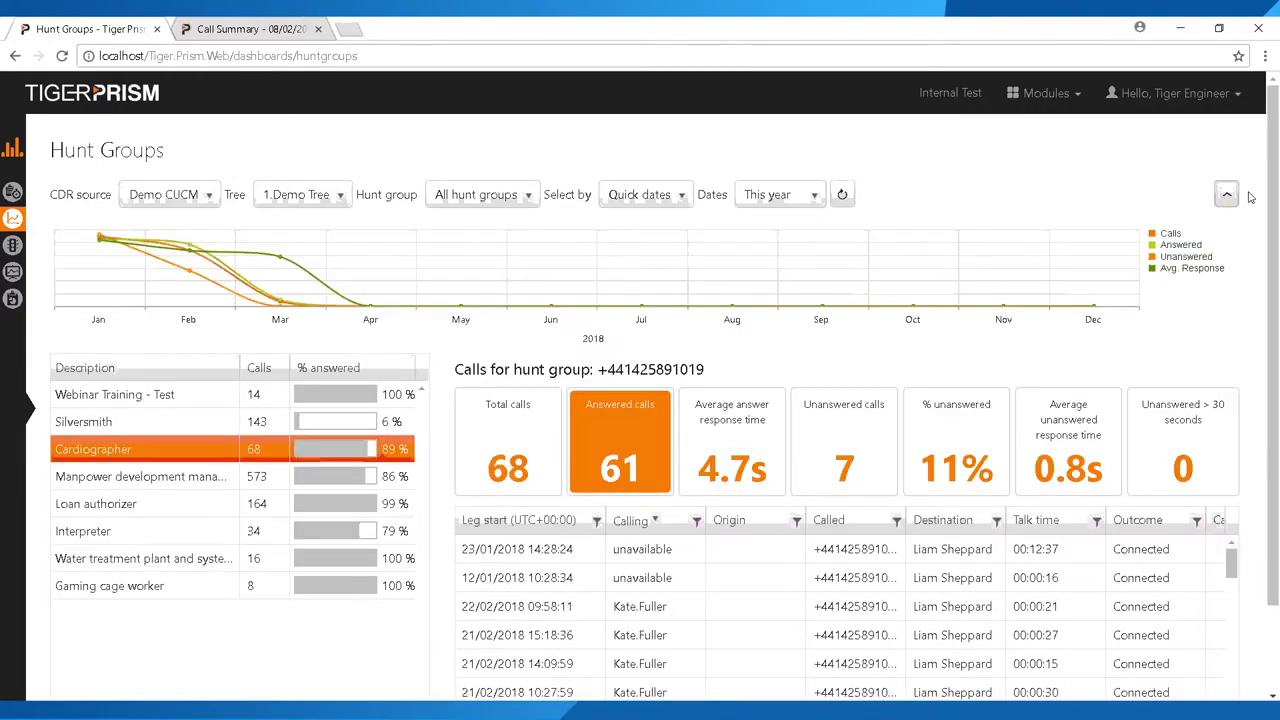
click(1155, 249)
click(1153, 258)
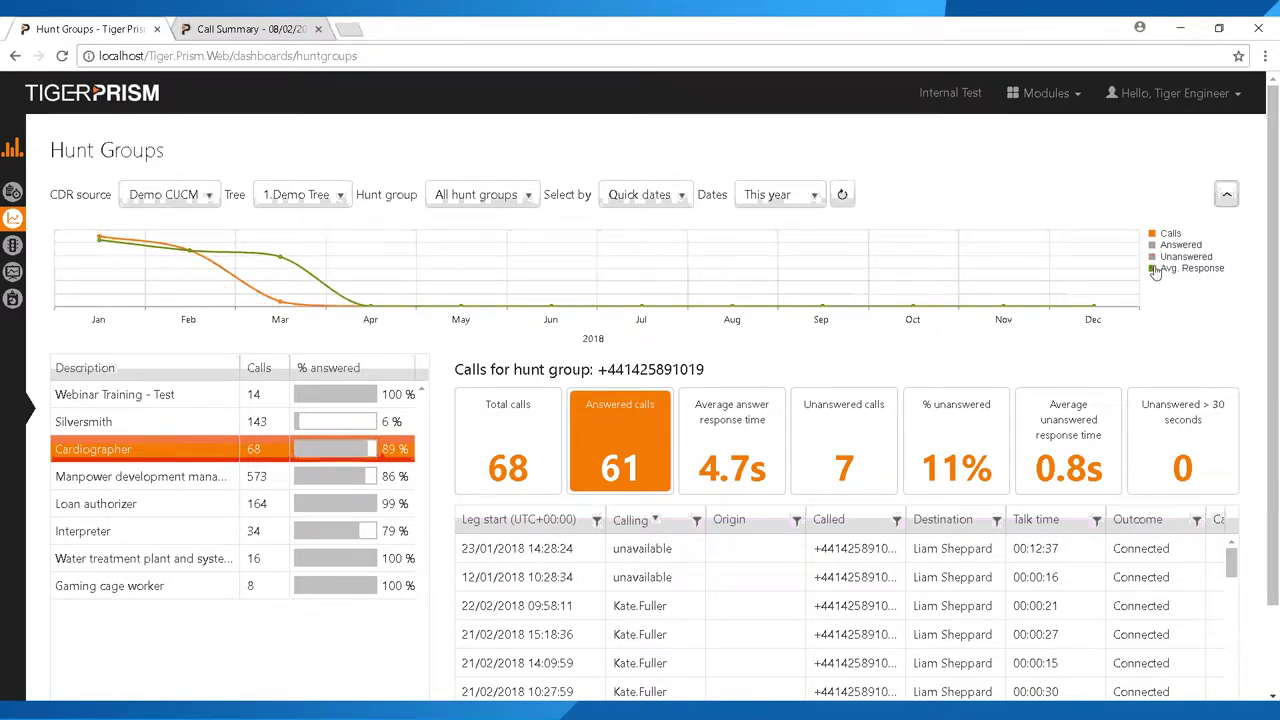
click(1155, 268)
mouse_move(105, 250)
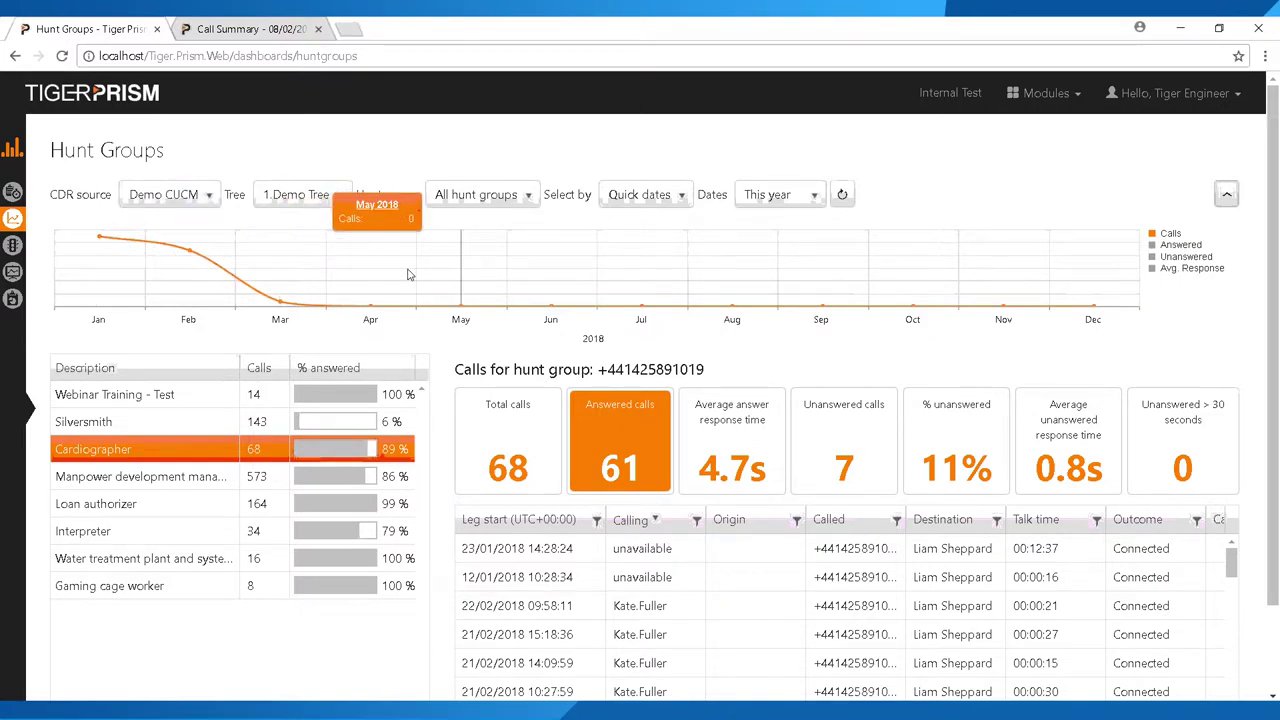
Show the Answered, Unanswered and Avg. Response series in the trend chart again.
click(1155, 245)
click(1155, 257)
click(1157, 270)
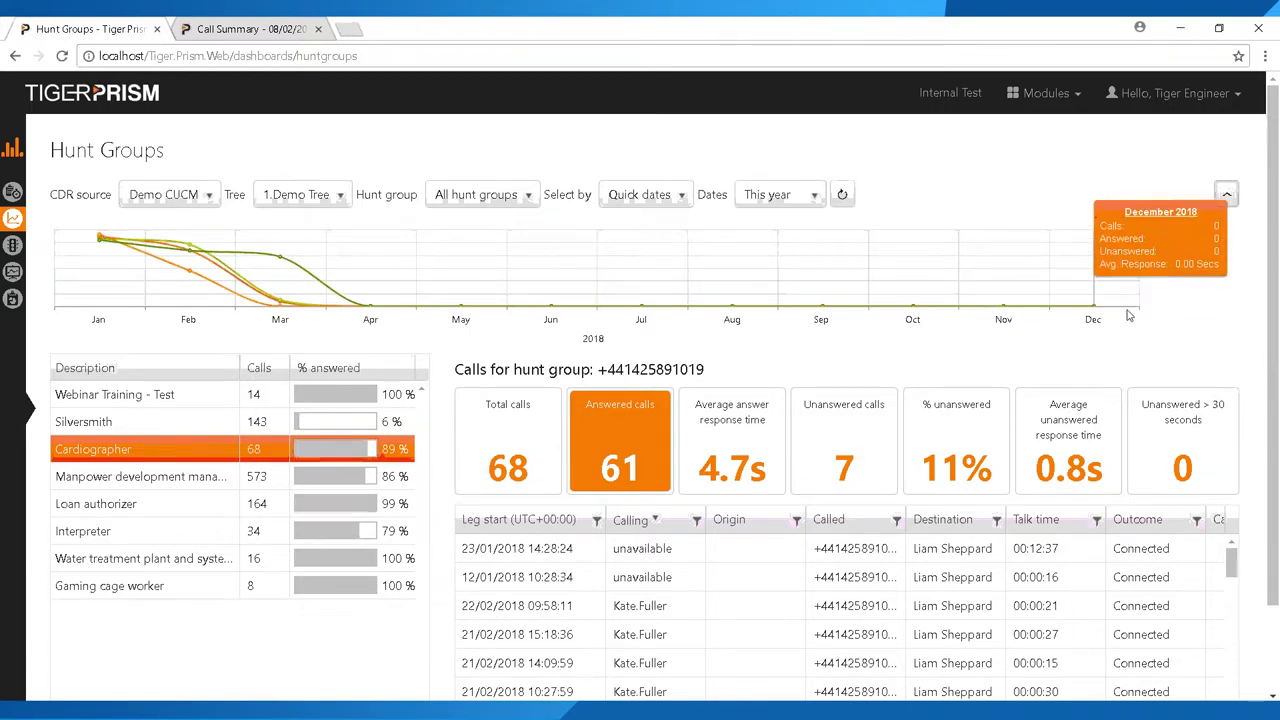
Examine the call list's available columns and the Called column's filter conditions, keeping Contains as the condition.
scroll(1182, 443, down, 1)
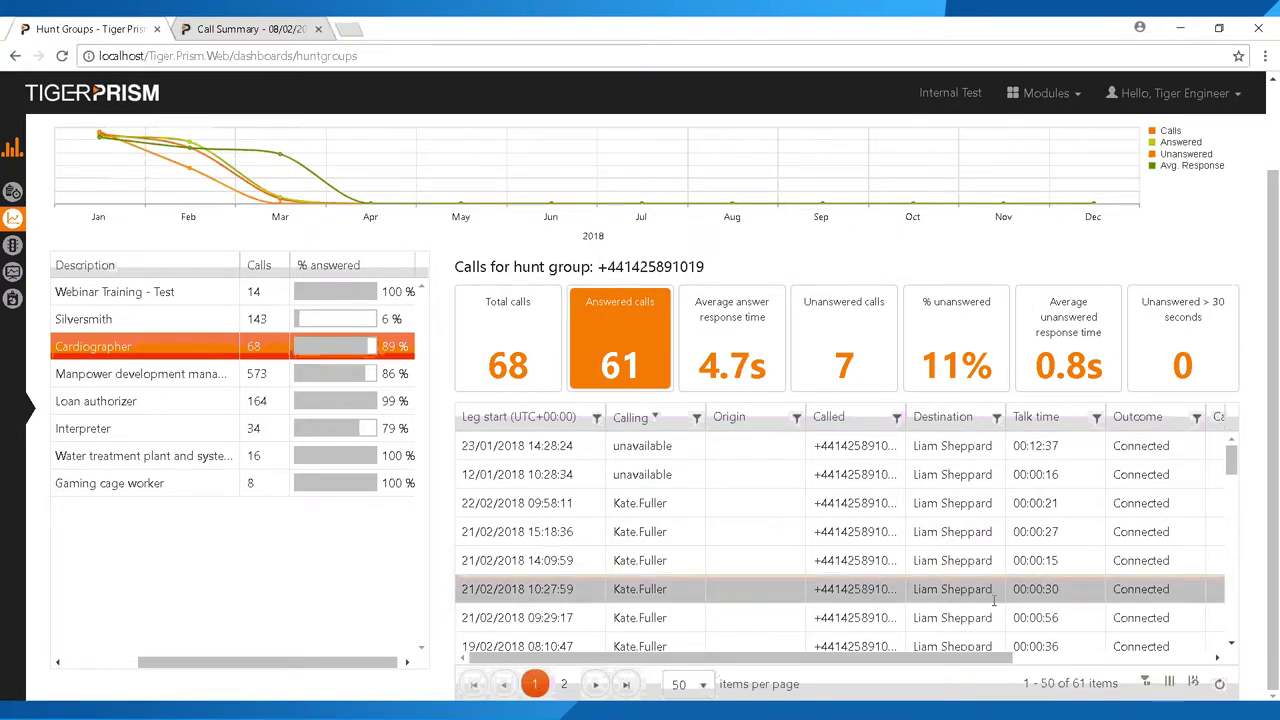
click(1167, 682)
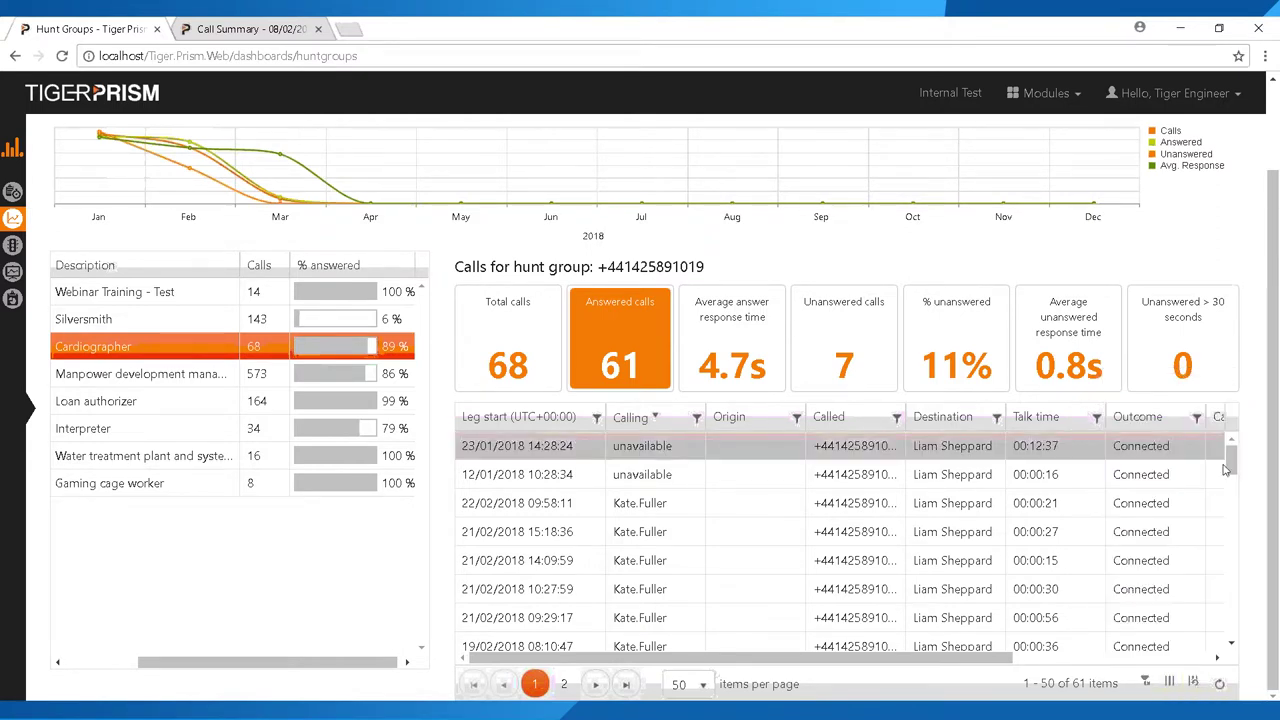
mouse_move(1195, 684)
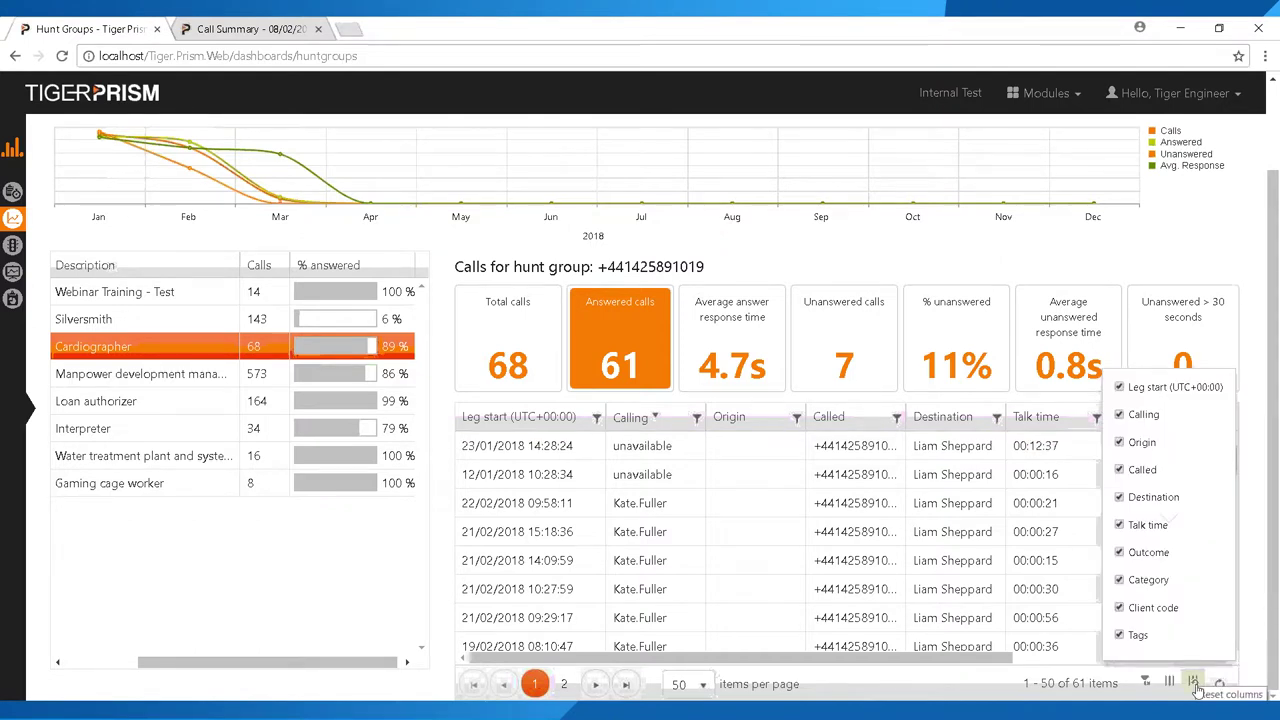
click(897, 418)
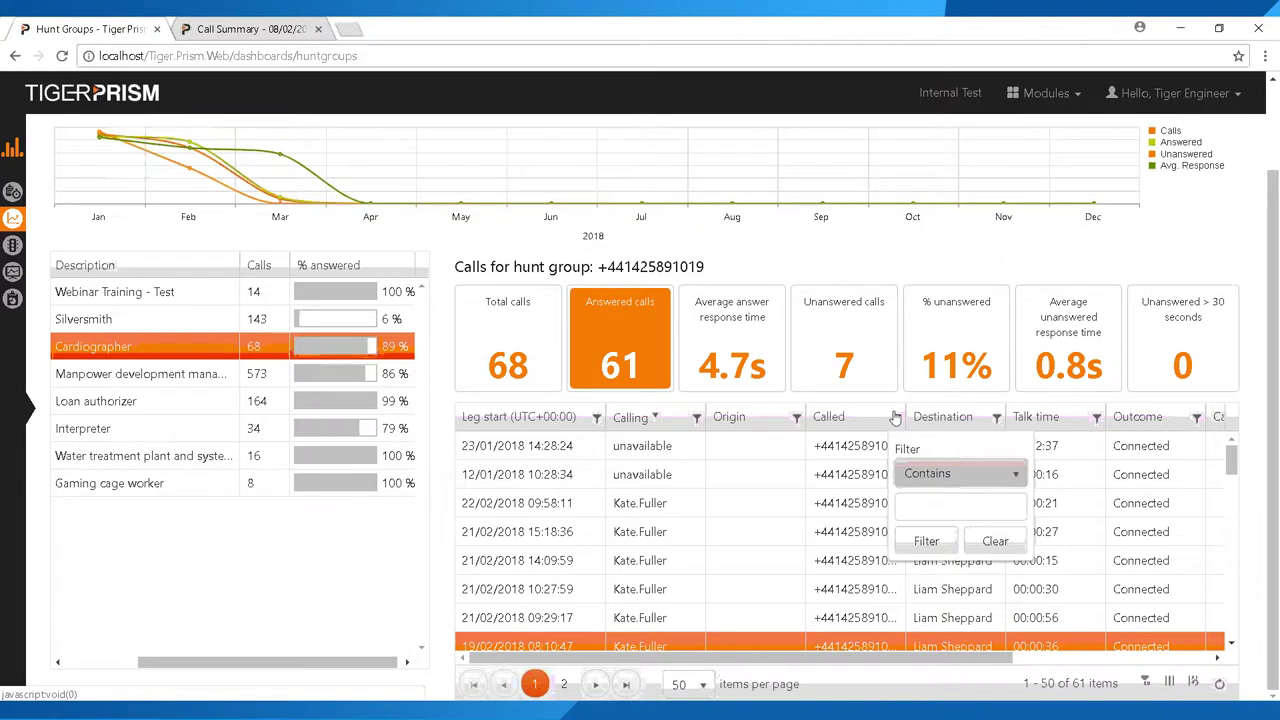
click(940, 474)
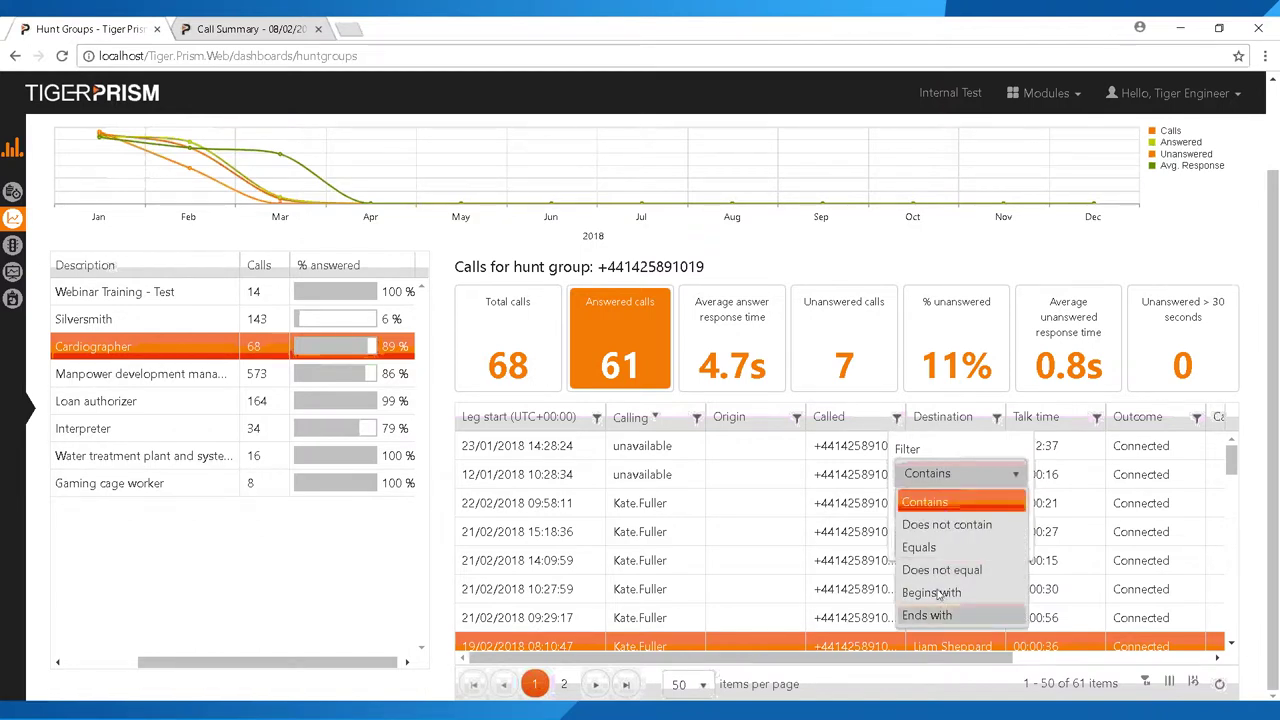
click(945, 502)
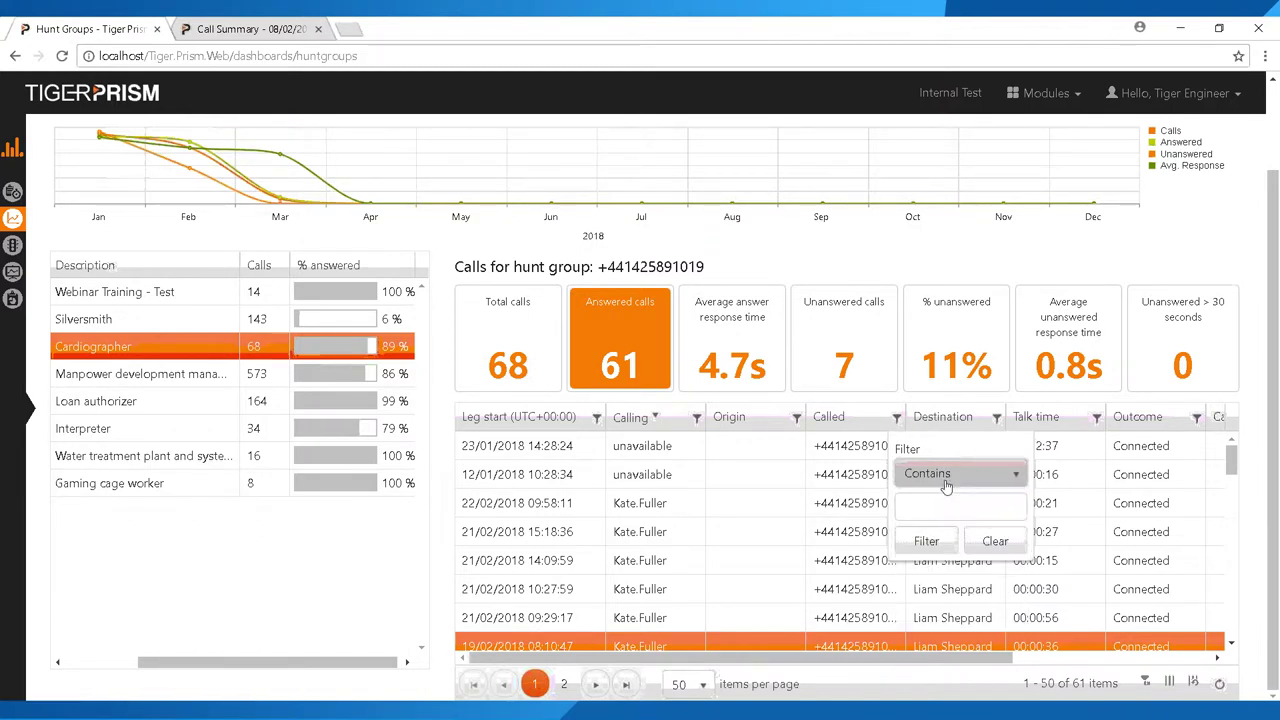
click(967, 503)
click(860, 343)
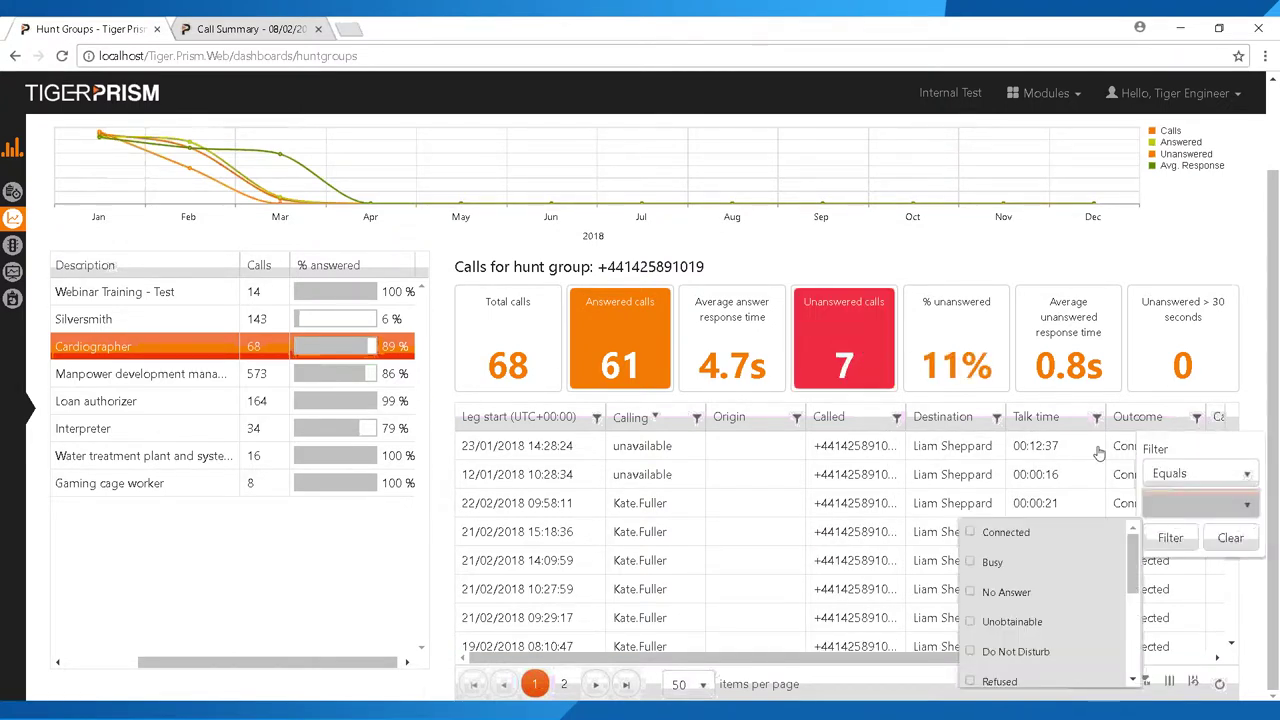
Look through the call outcomes offered by the Outcome column's filter and clear that filter.
scroll(1000, 565, down, 5)
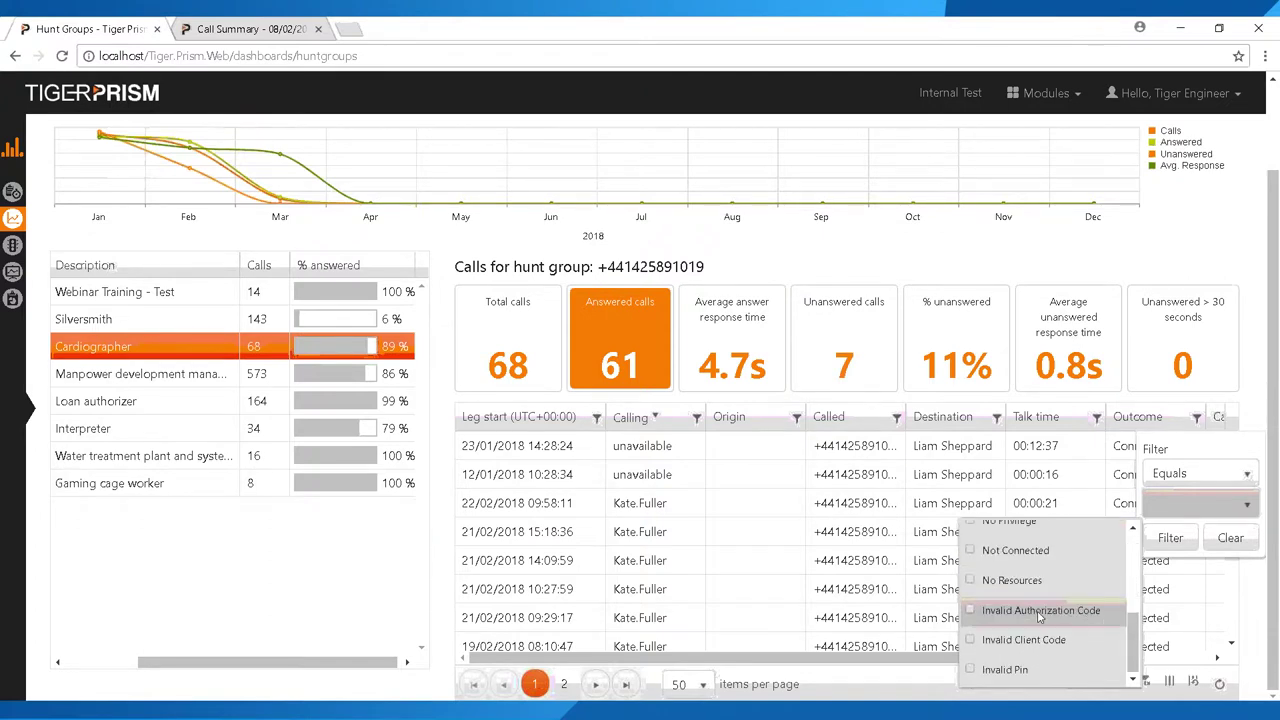
scroll(1040, 553, up, 5)
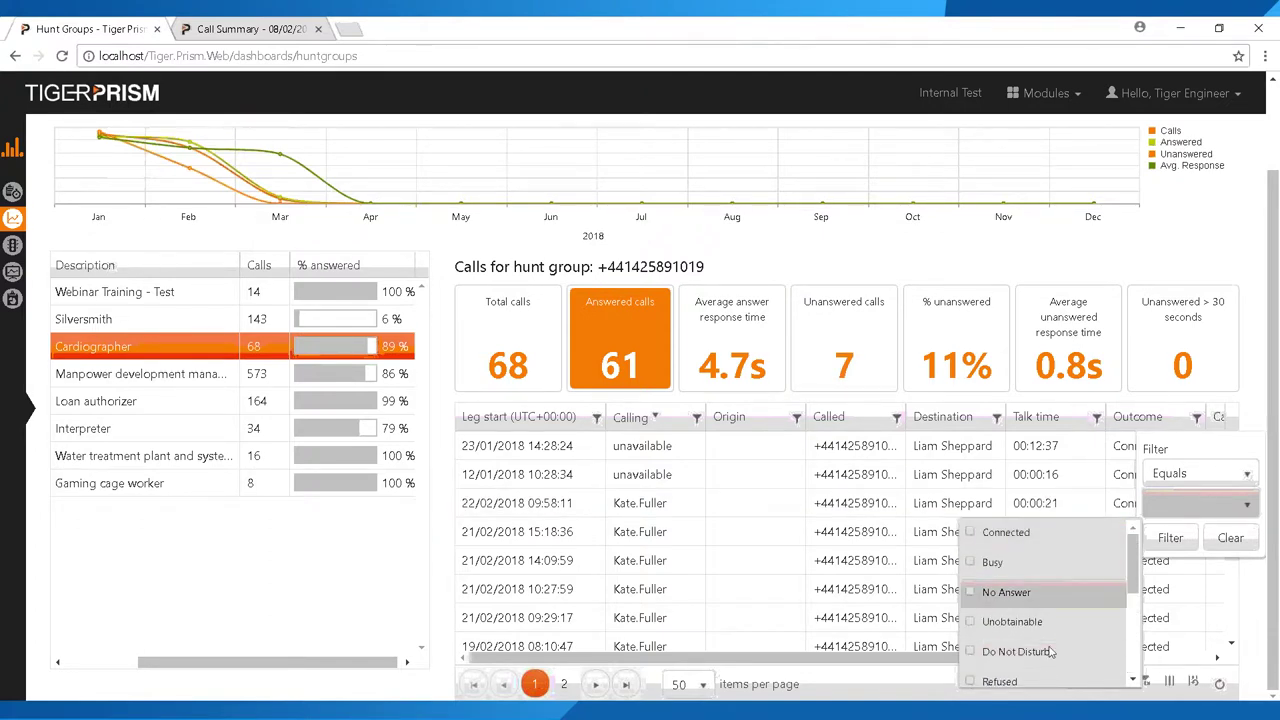
click(1232, 540)
Expand the Dashboards navigation sidebar to view its categories and collapse it again.
scroll(35, 422, up, 1)
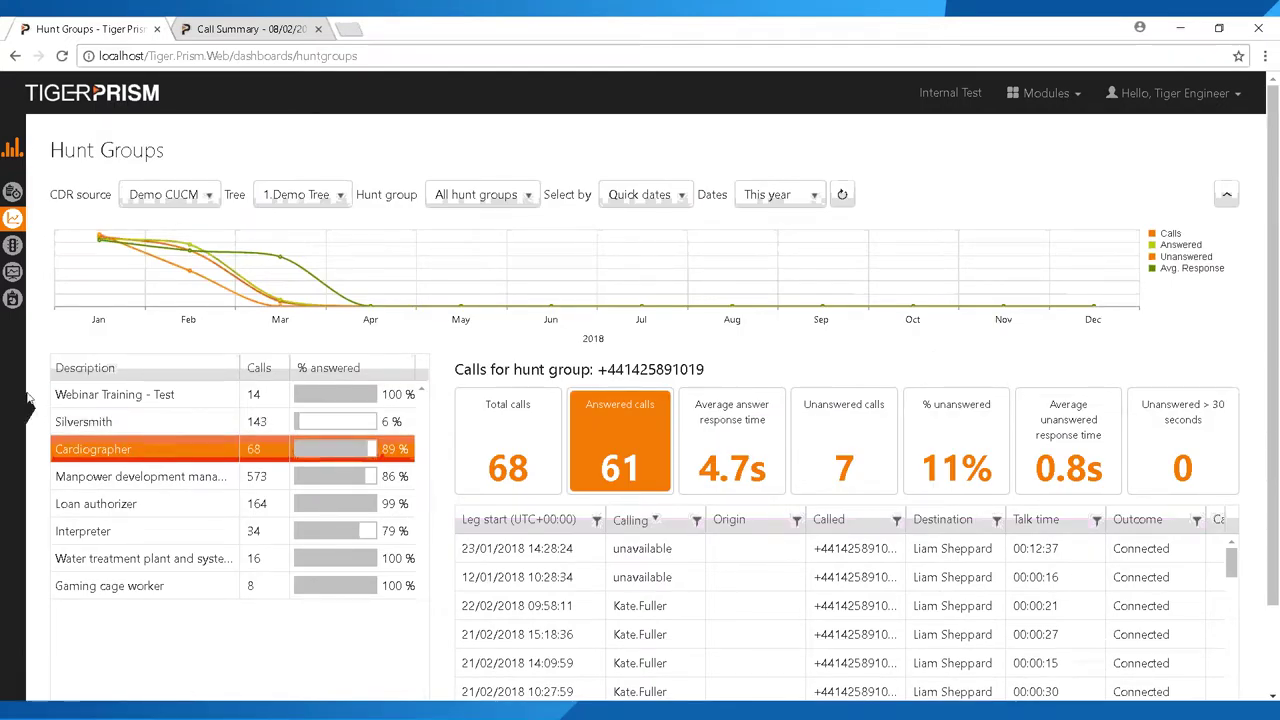
click(31, 410)
click(23, 391)
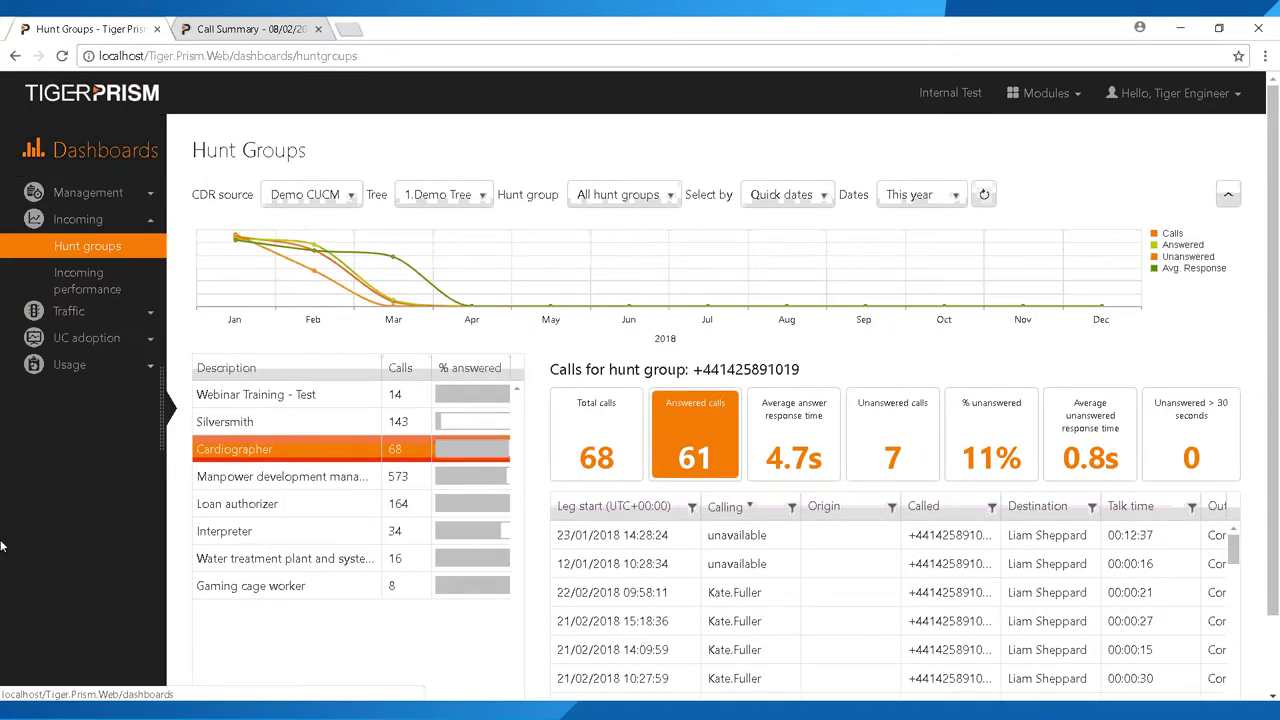
click(166, 410)
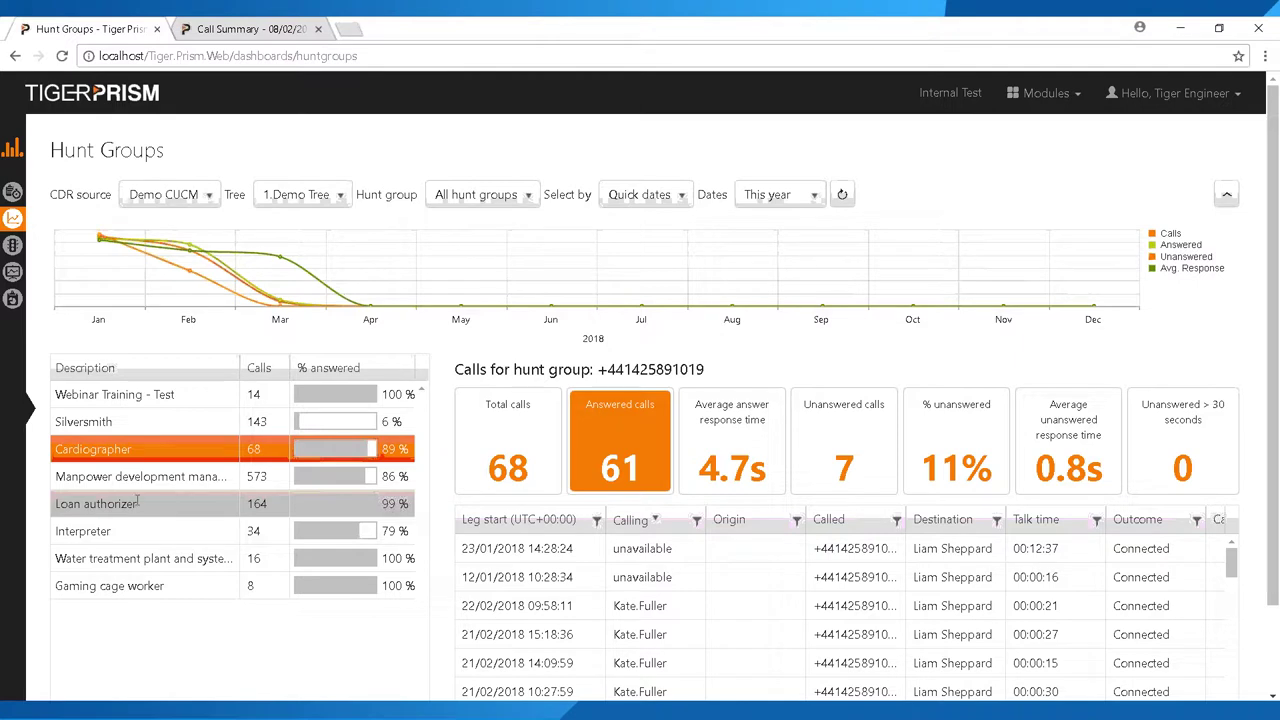
Leave the dashboard for the Reports module and open the End Point Responses report in the Incoming category.
click(1045, 94)
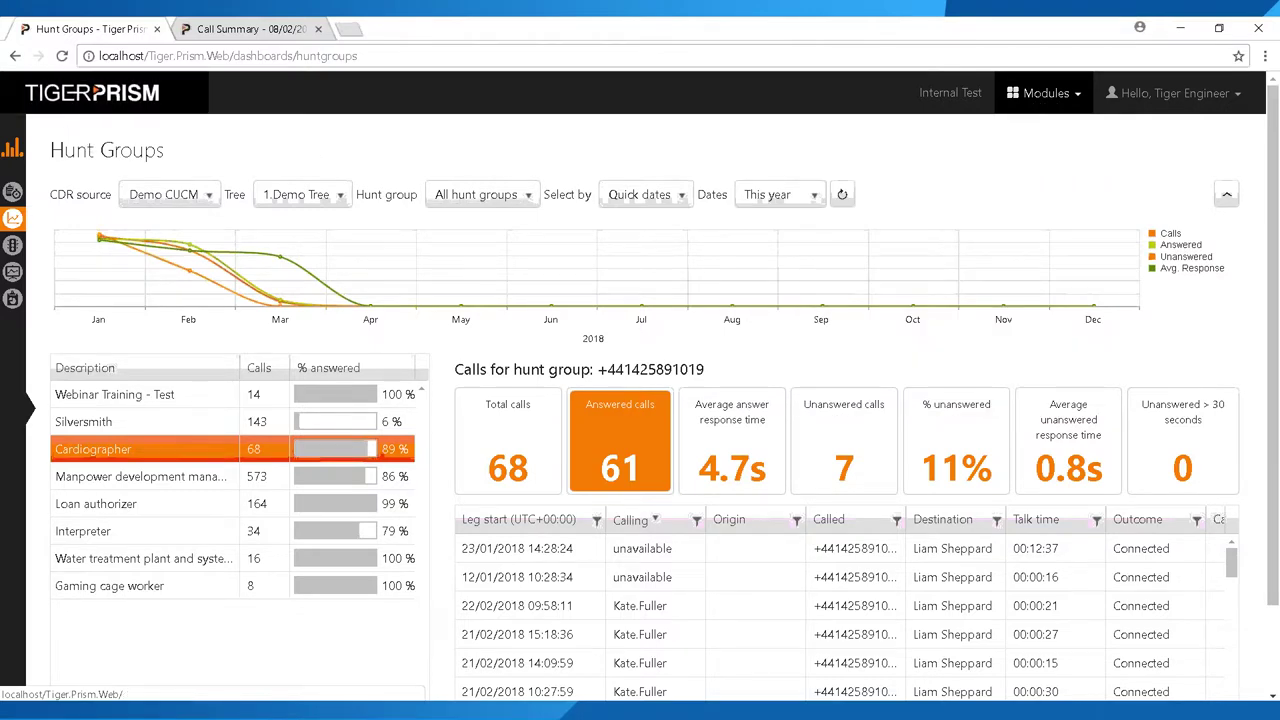
click(62, 95)
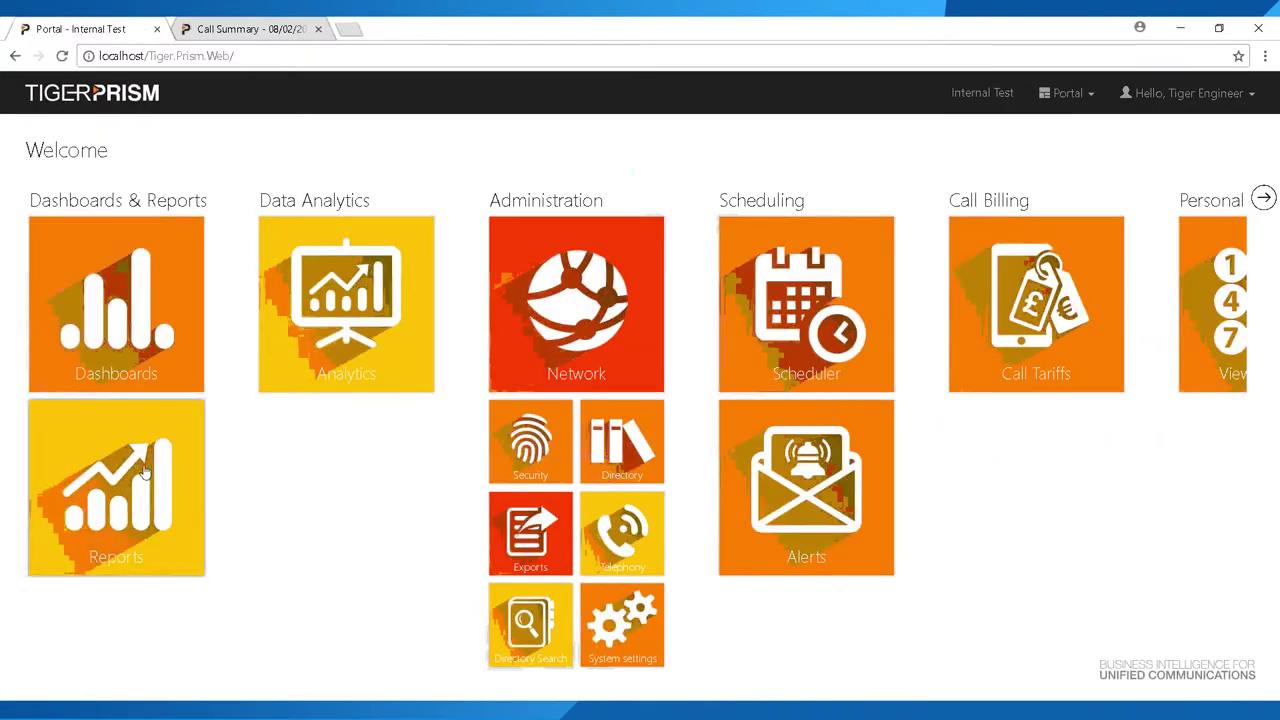
click(62, 512)
mouse_move(30, 420)
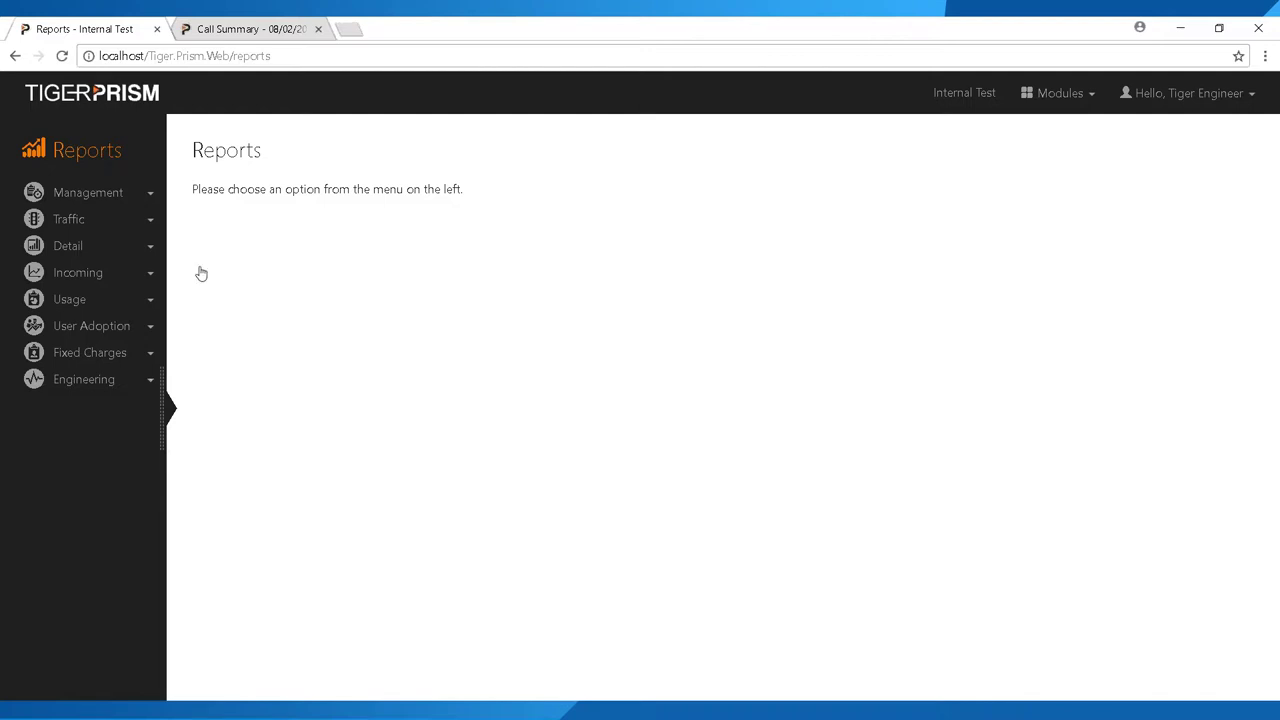
click(76, 274)
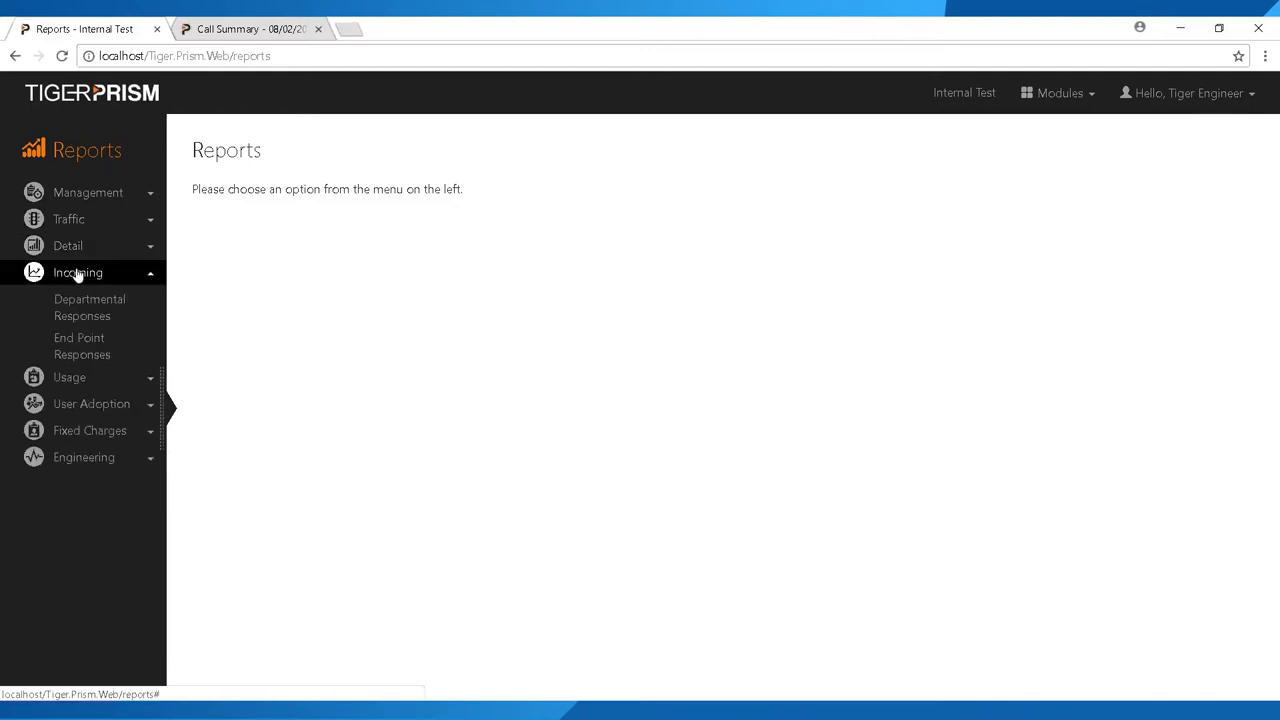
click(99, 346)
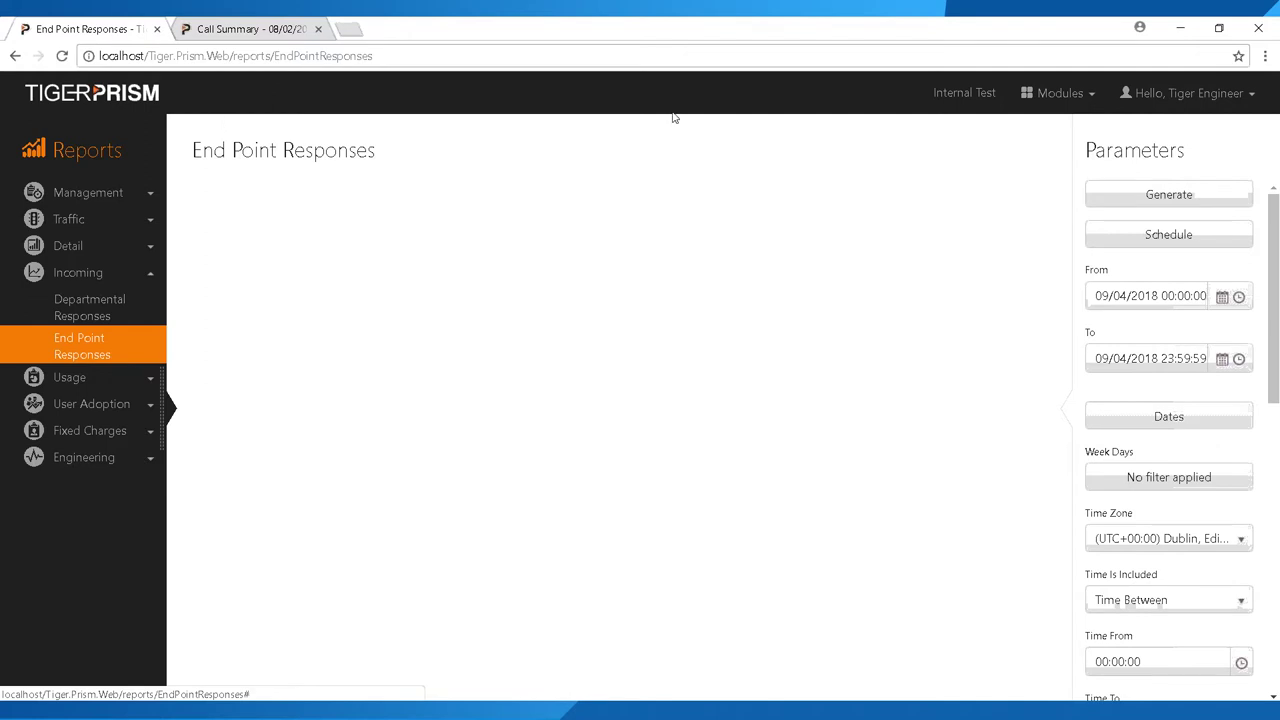
Filter the End Point Responses report to the fourth hunt group in the list and return to the date parameters.
scroll(1272, 400, down, 5)
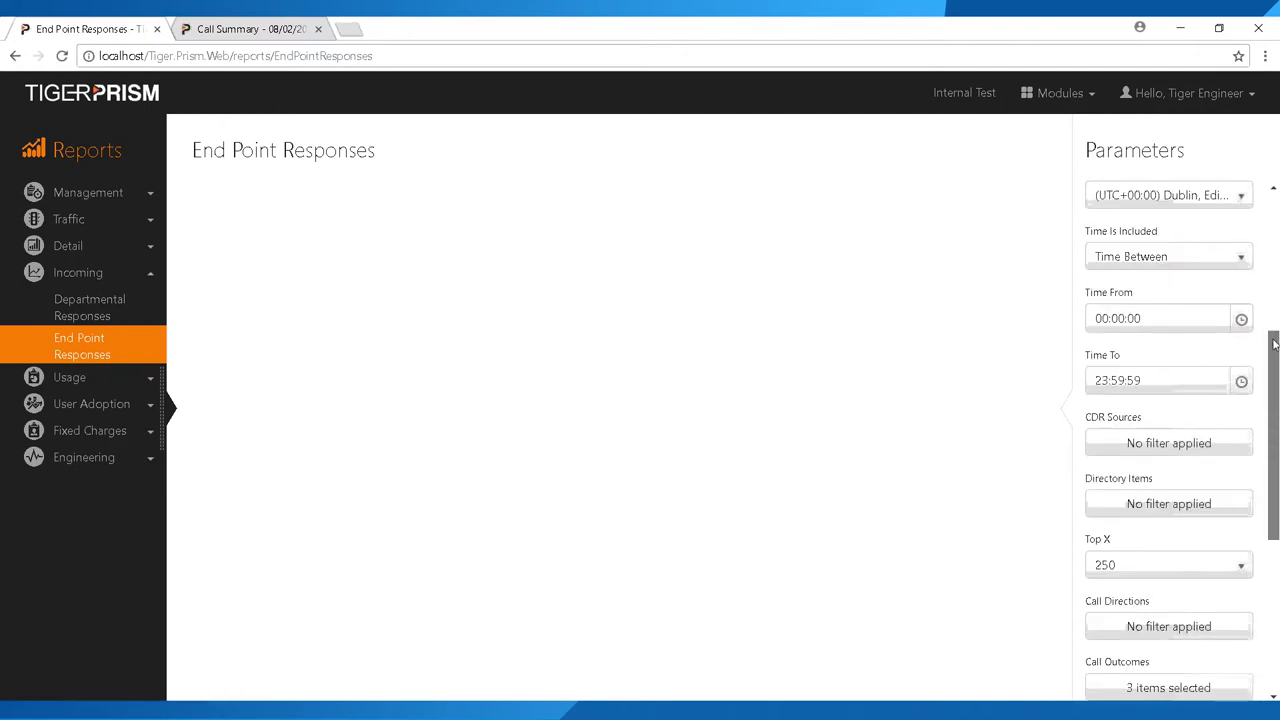
scroll(1273, 418, down, 3)
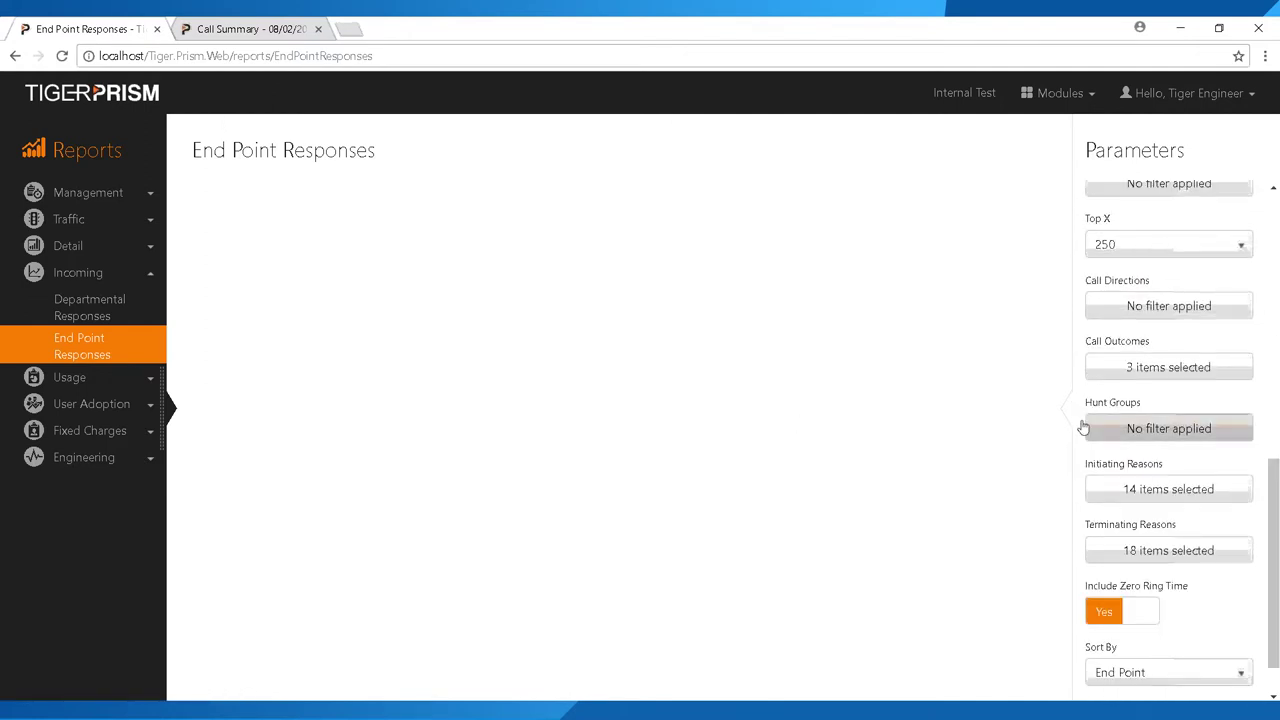
click(1191, 430)
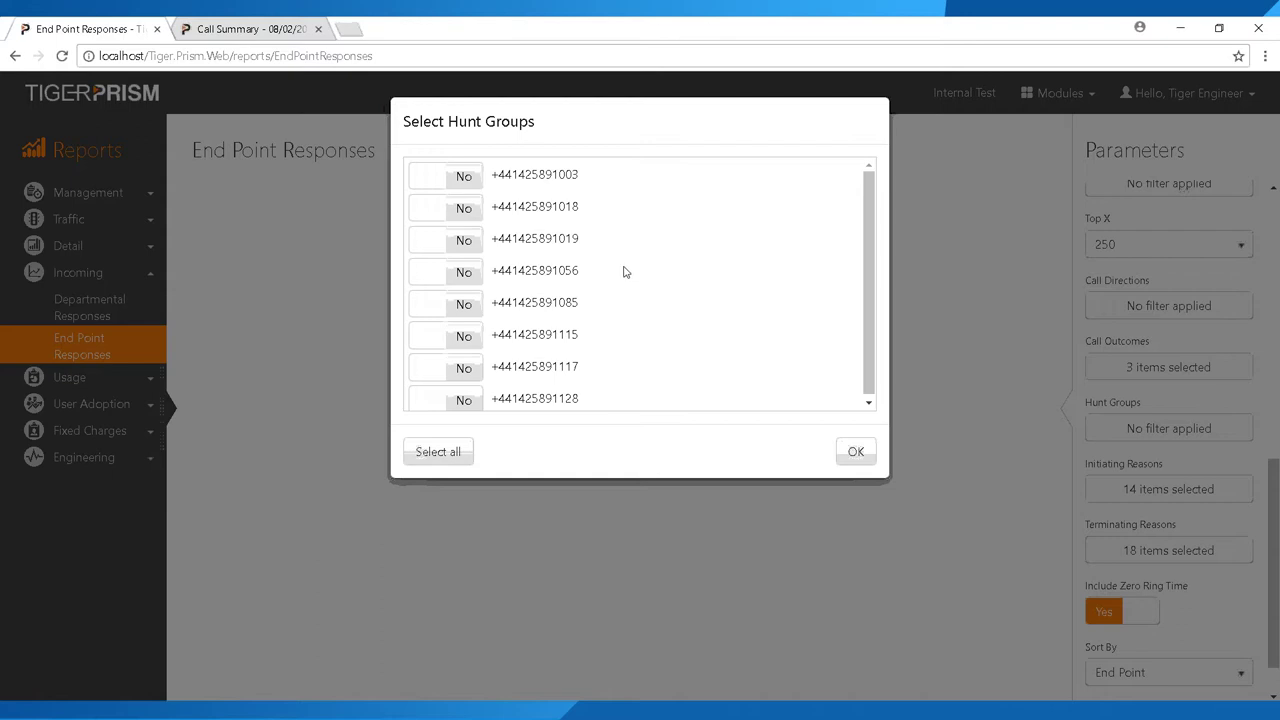
click(474, 278)
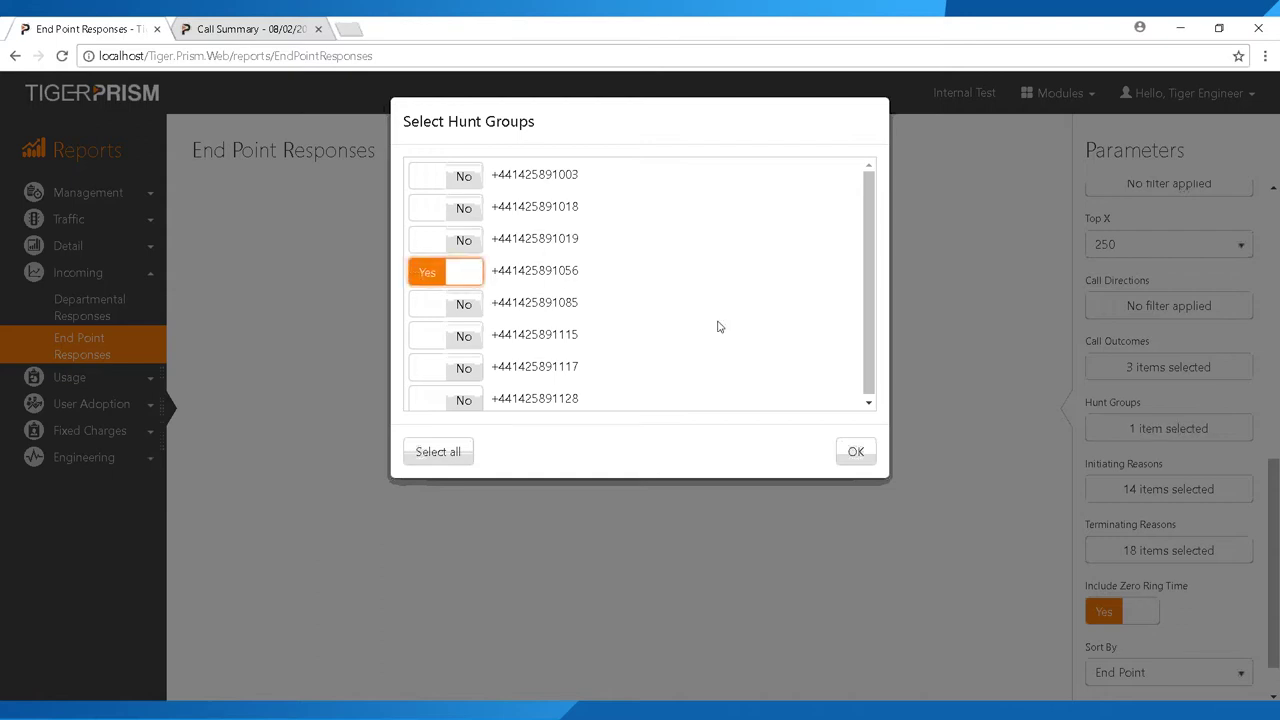
click(856, 453)
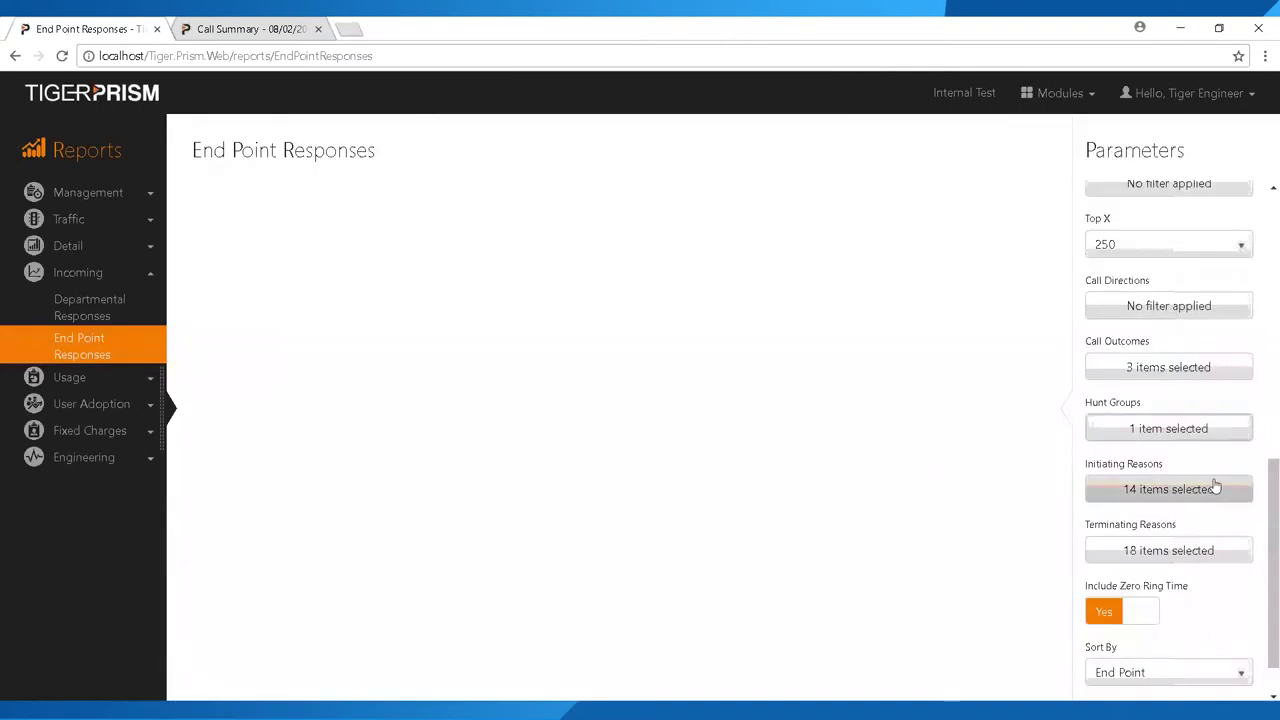
drag(1275, 570, 1275, 300)
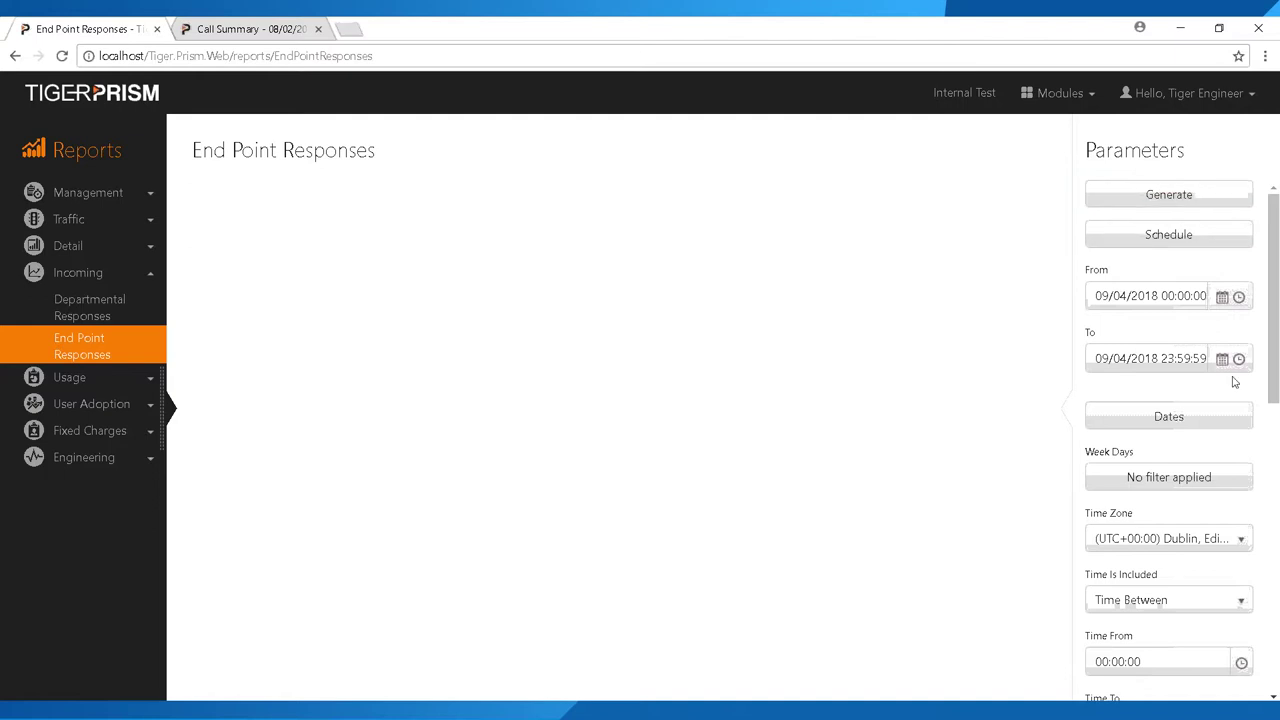
Set the End Point Responses report's date range to February 2018 and generate the report.
click(1153, 424)
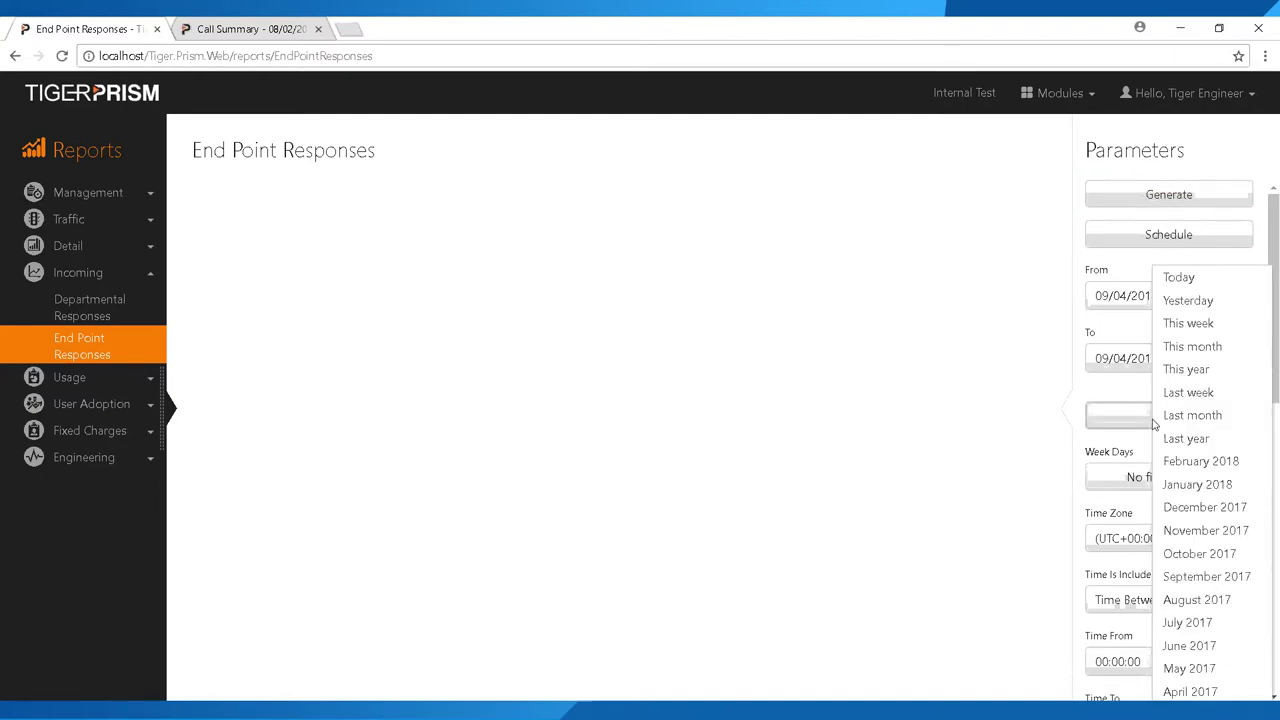
click(1190, 464)
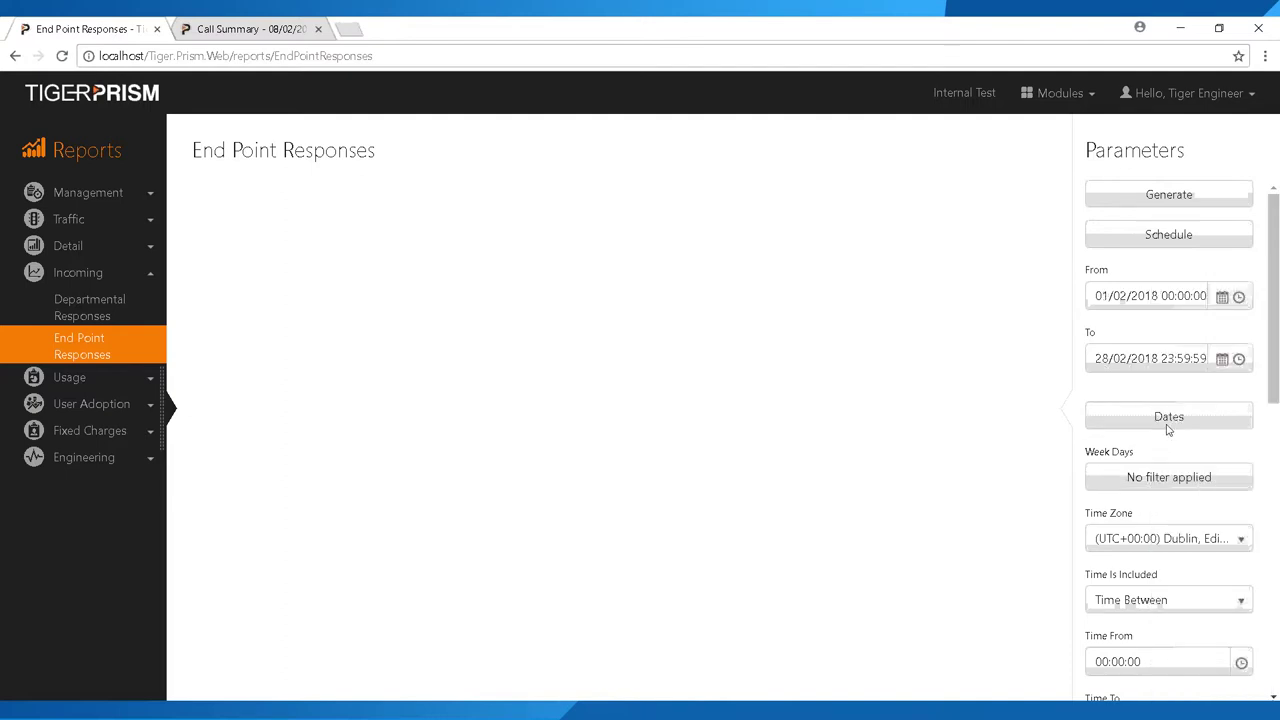
click(1167, 197)
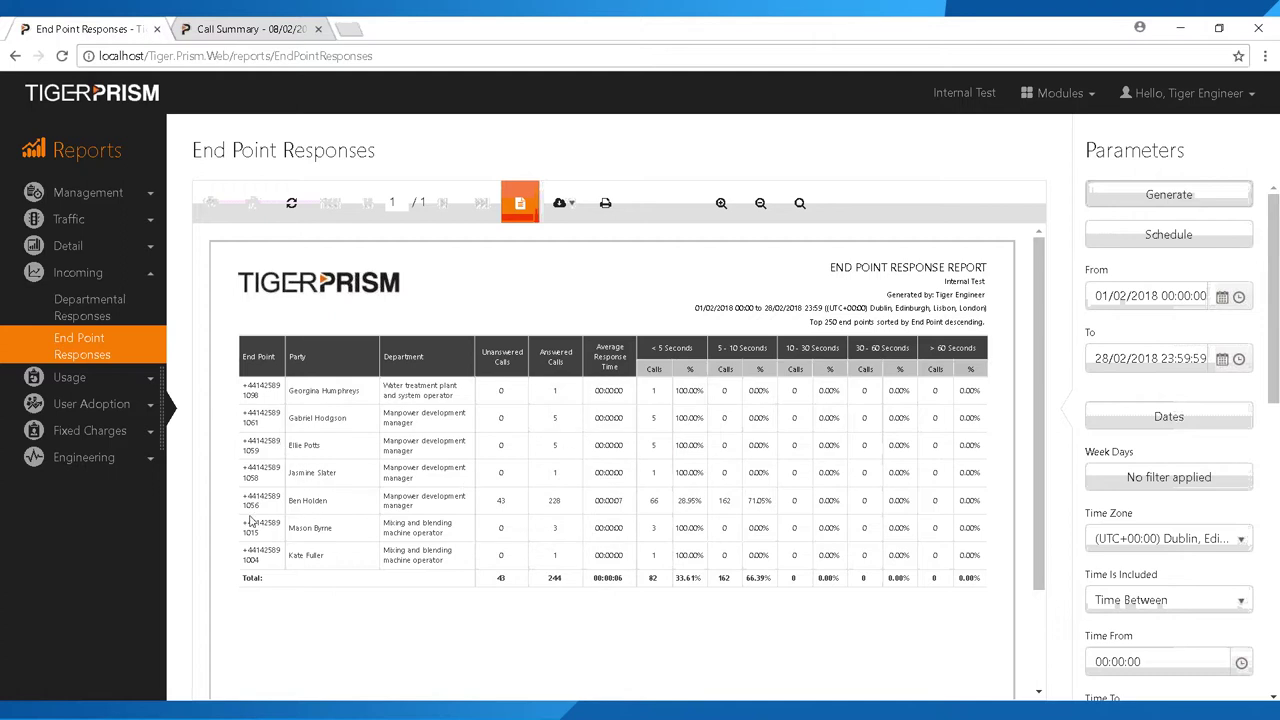
Examine the unanswered calls, answered calls and response times of each end point in the generated report.
drag(383, 506, 601, 500)
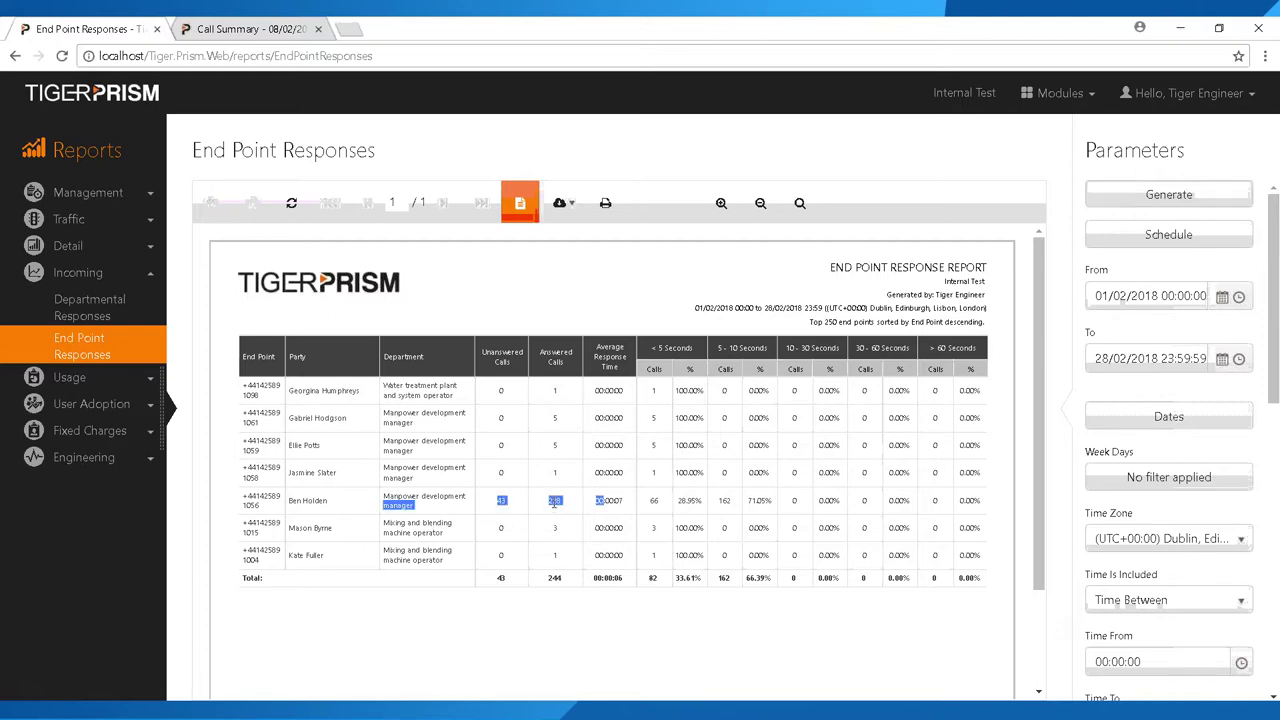
scroll(561, 590, down, 2)
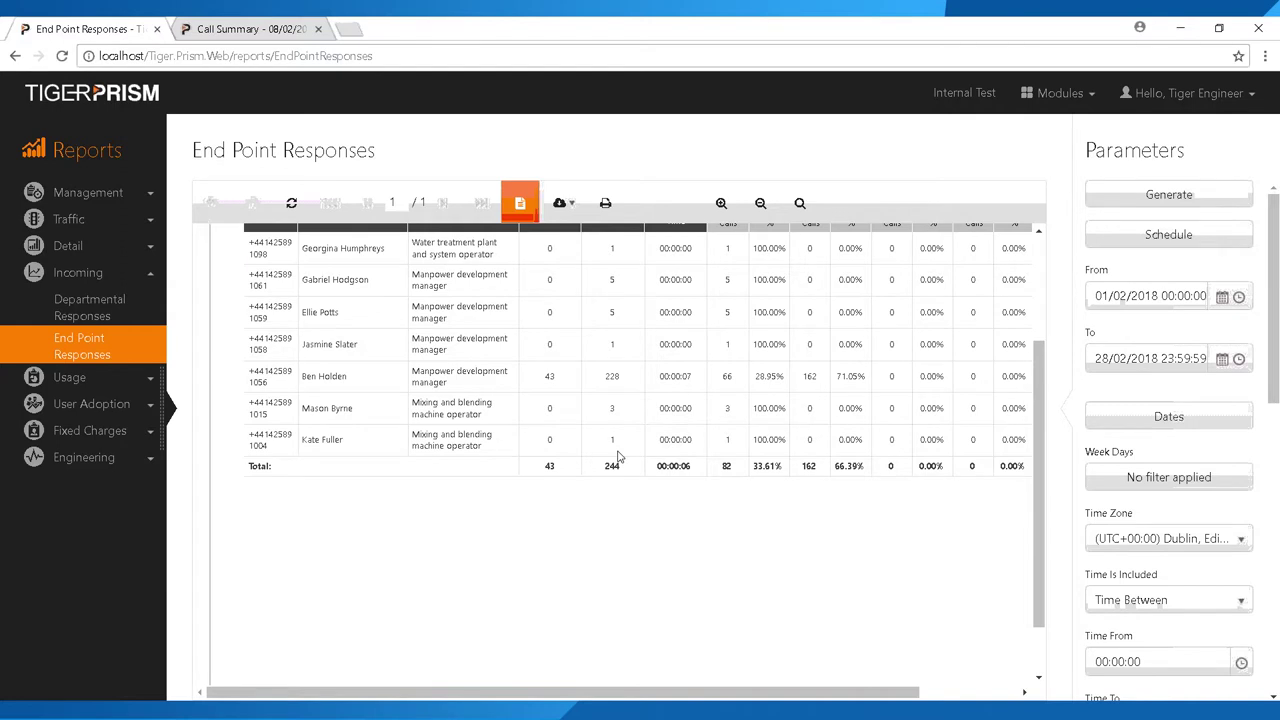
scroll(617, 457, up, 1)
scroll(601, 480, up, 1)
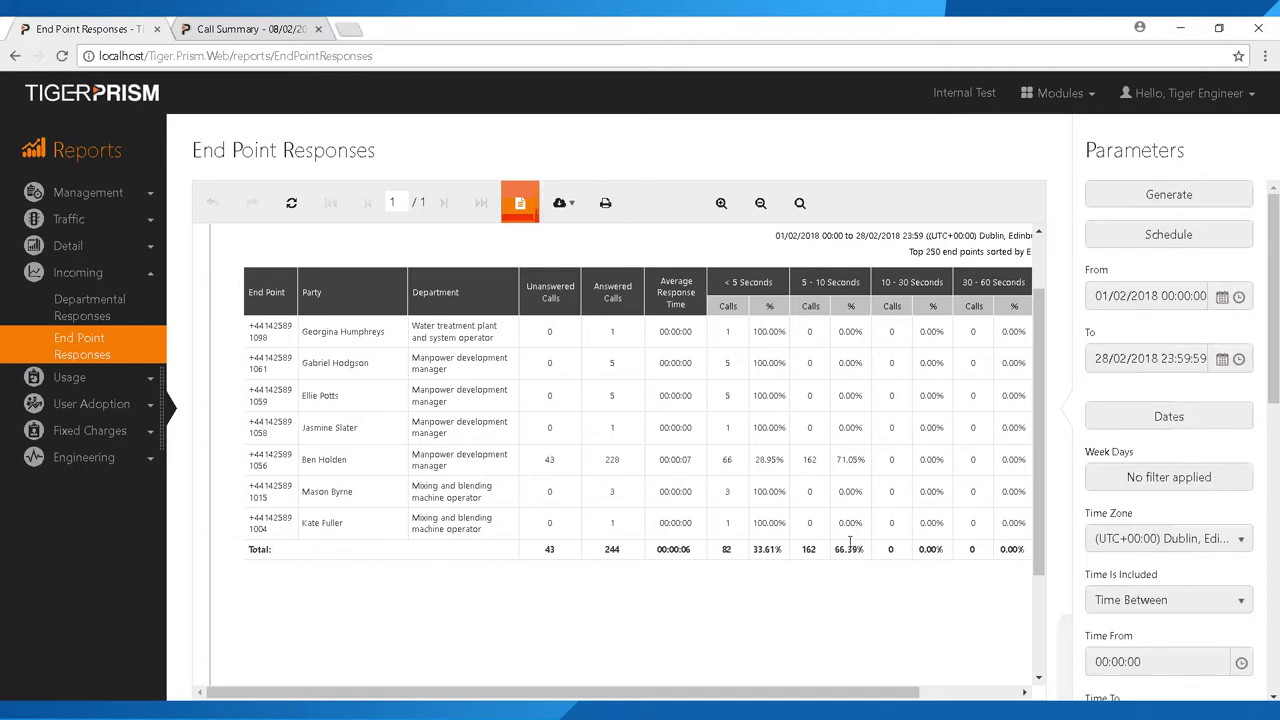
scroll(600, 410, up, 2)
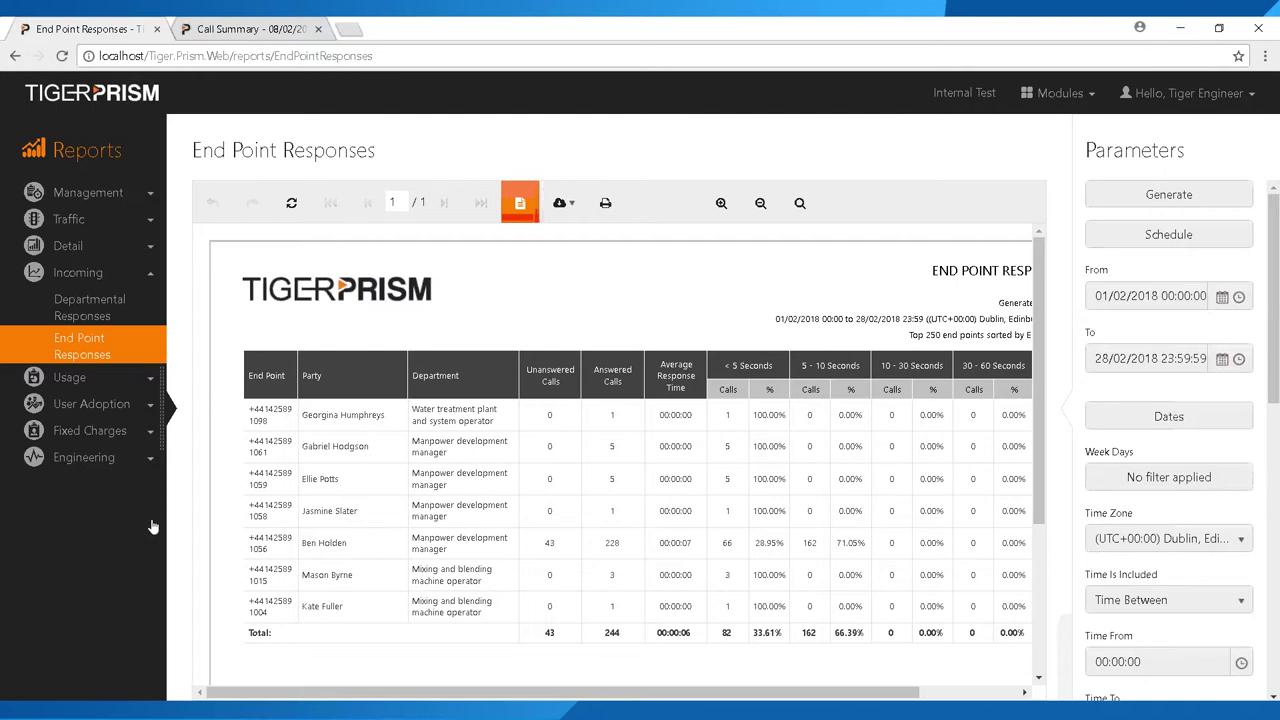
Export the End Point Responses report as an Excel Worksheet, open the downloaded file in Excel and reposition its window.
click(560, 204)
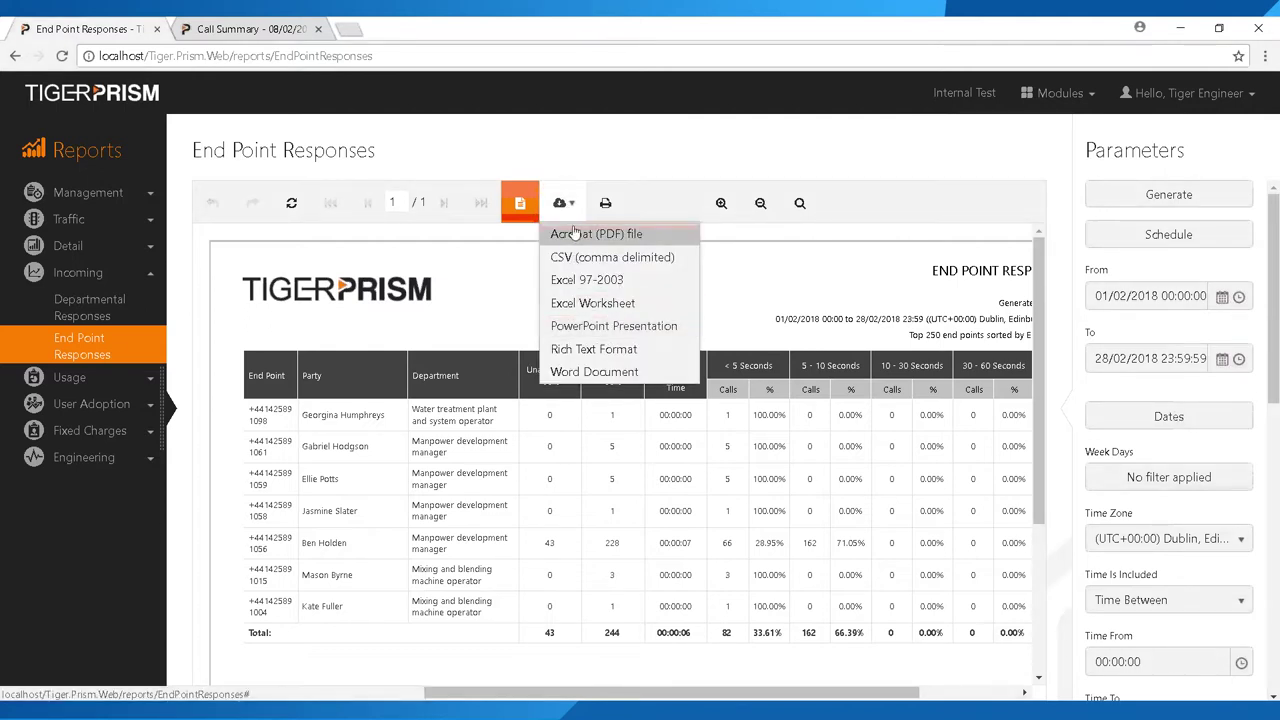
click(590, 306)
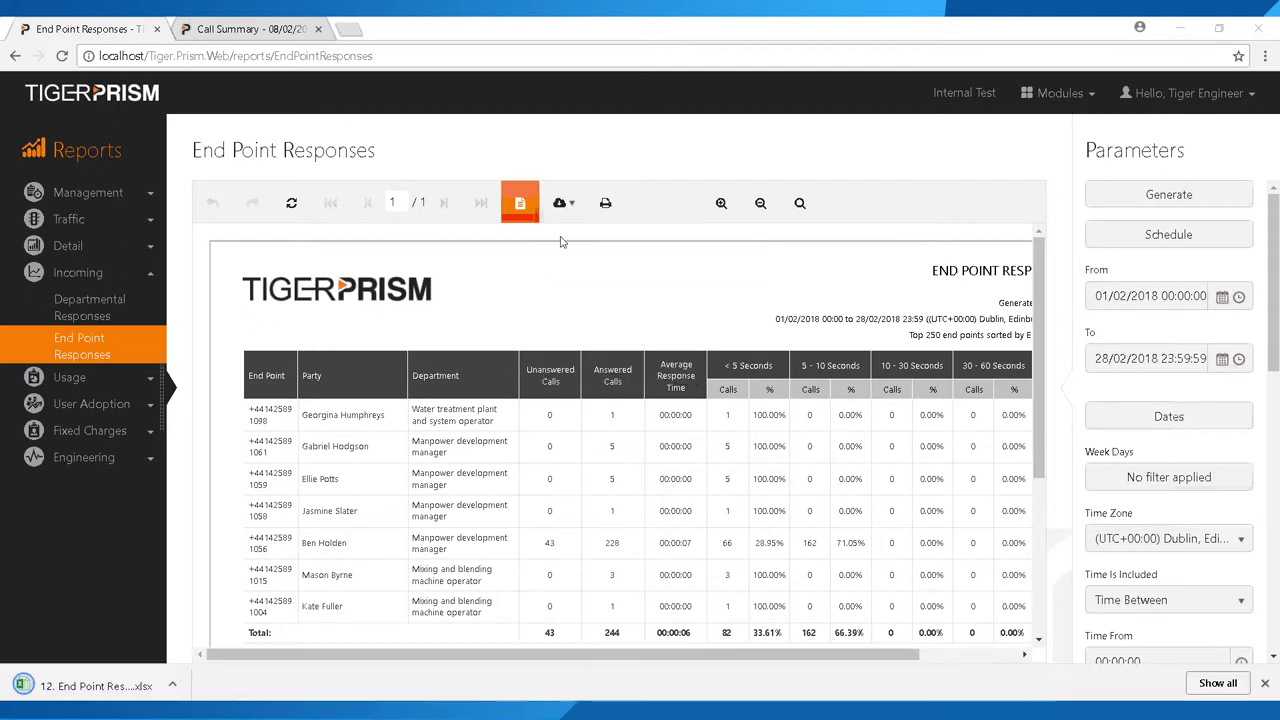
click(60, 686)
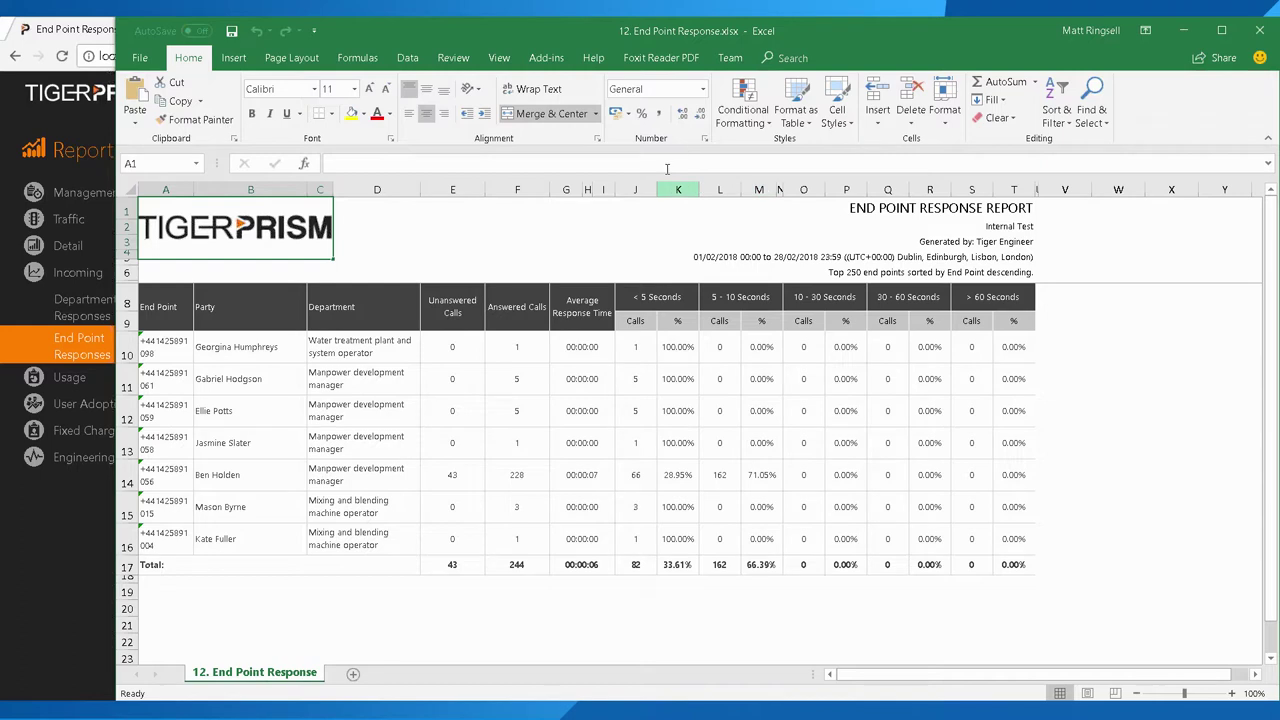
drag(886, 35, 804, 43)
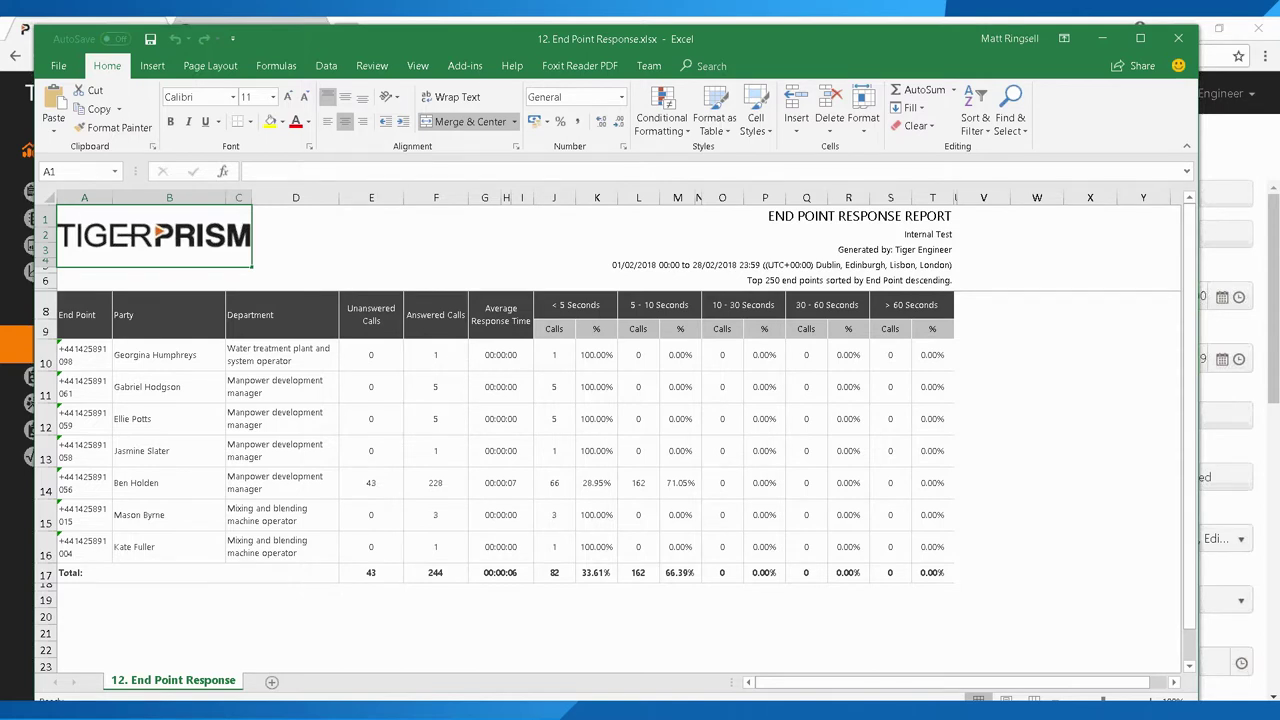
Insert a column chart of the Answered Calls column with its heading, excluding the total, and move it lower on the sheet.
drag(445, 358, 460, 552)
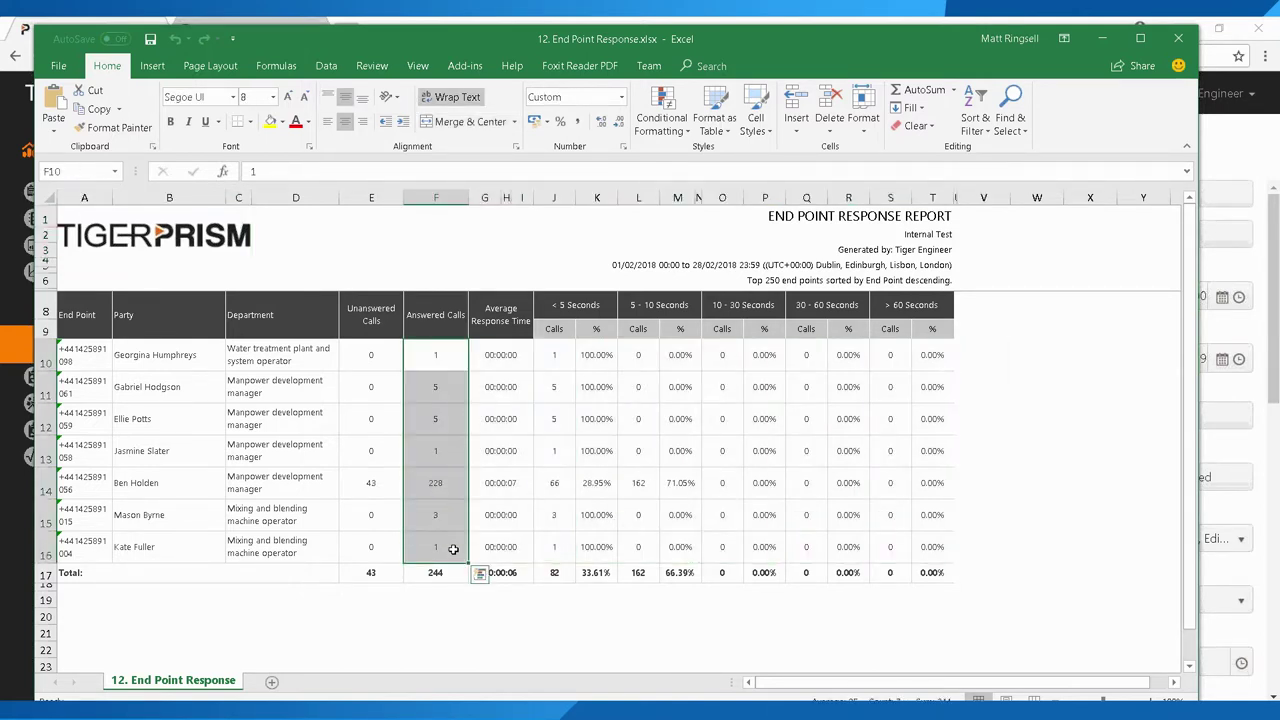
ctrl+click(446, 333)
click(152, 66)
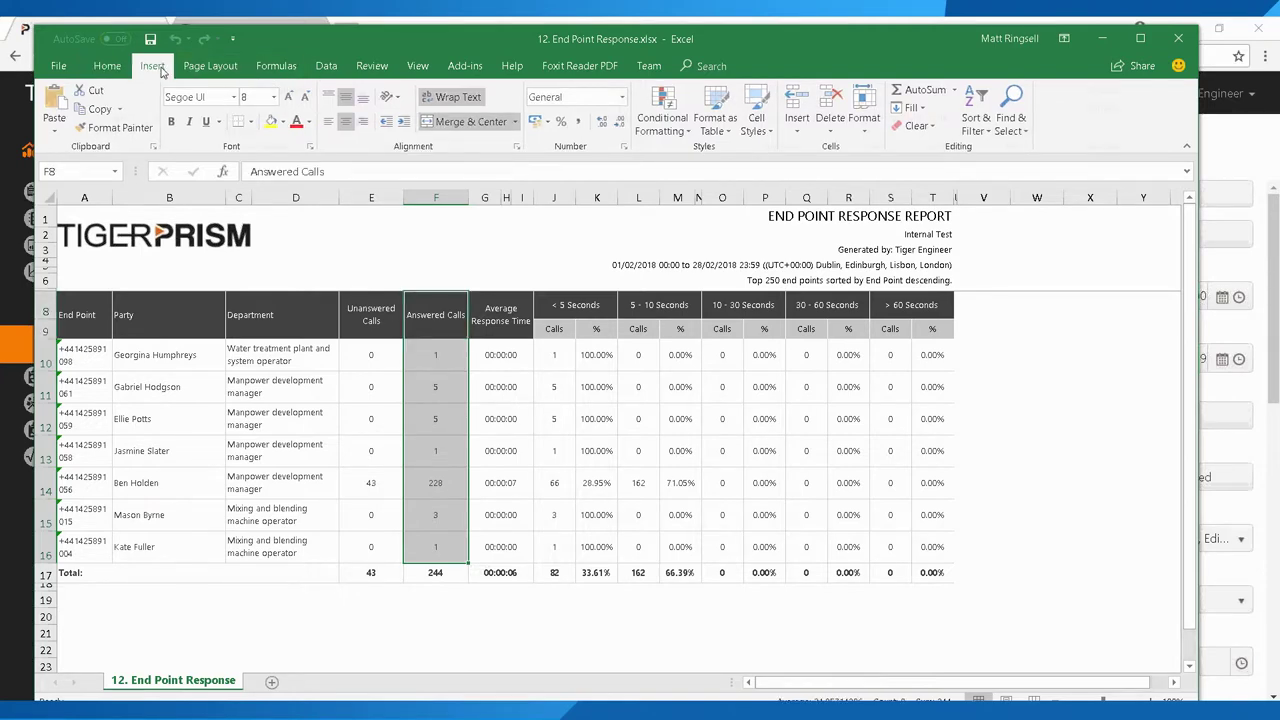
click(552, 92)
click(561, 140)
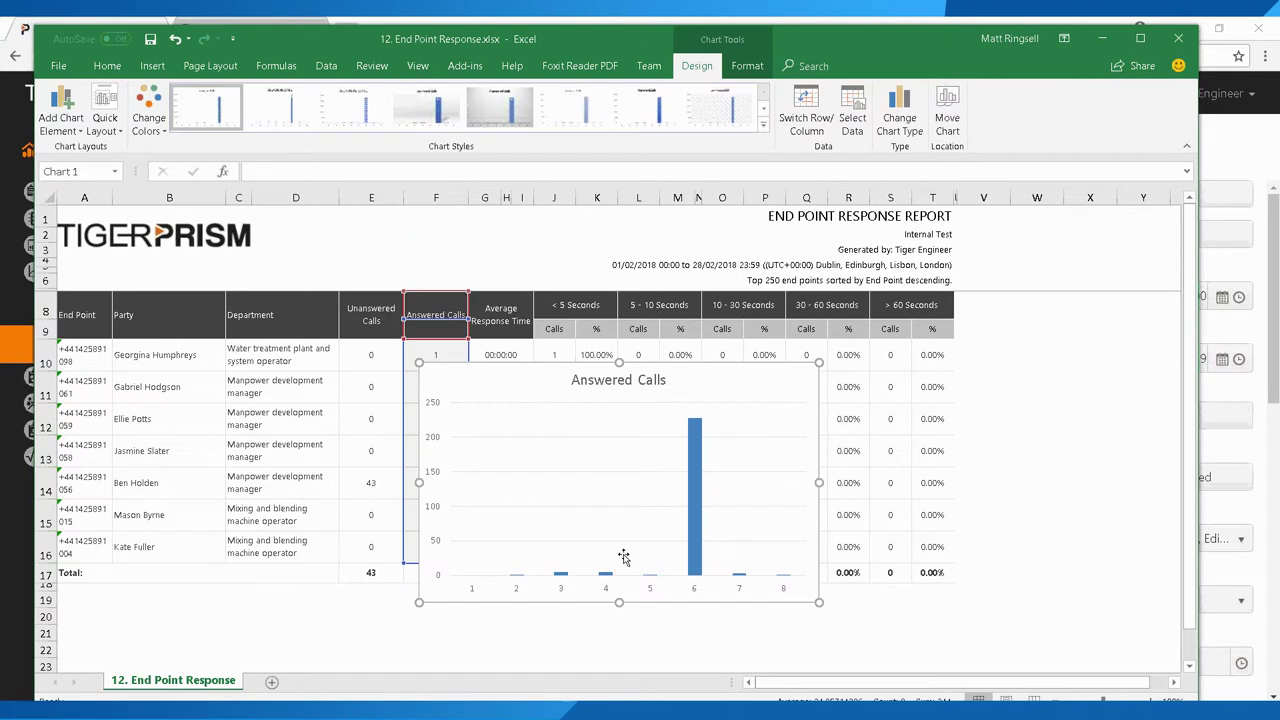
drag(597, 472, 596, 413)
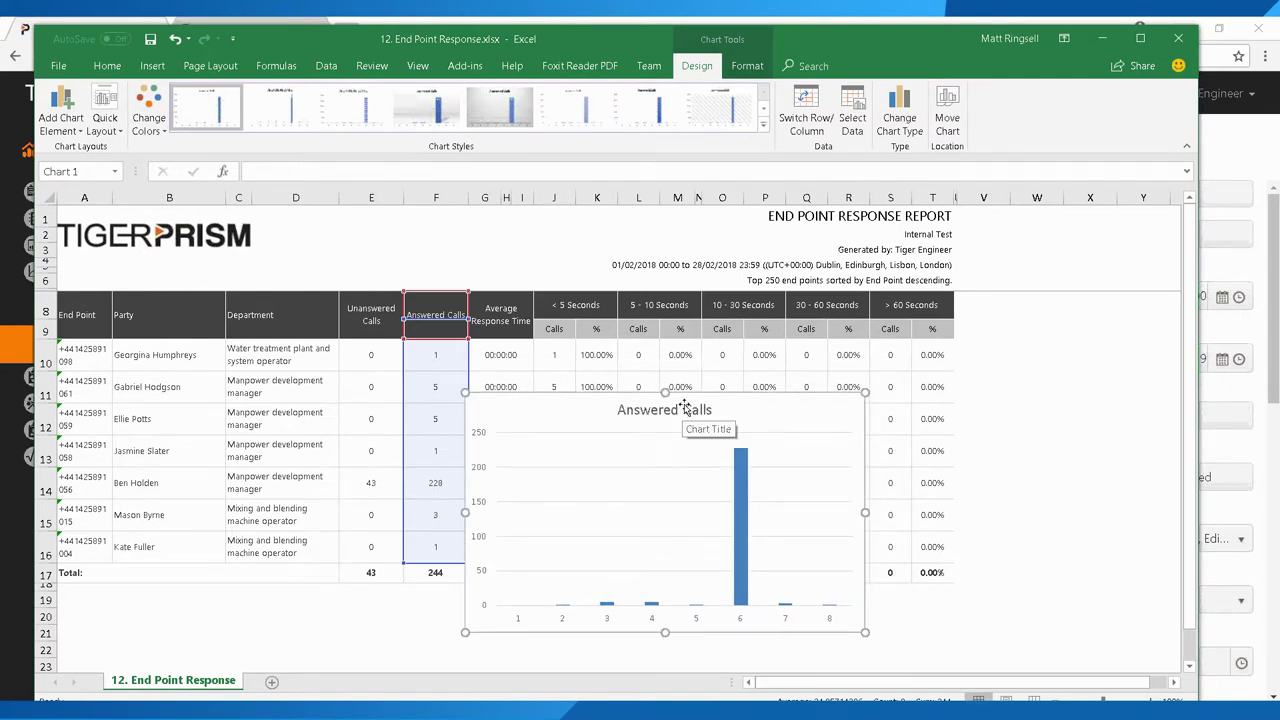
Close the workbook without saving its changes and start scheduling the filtered End Point Responses report in Tiger Prism.
click(1175, 48)
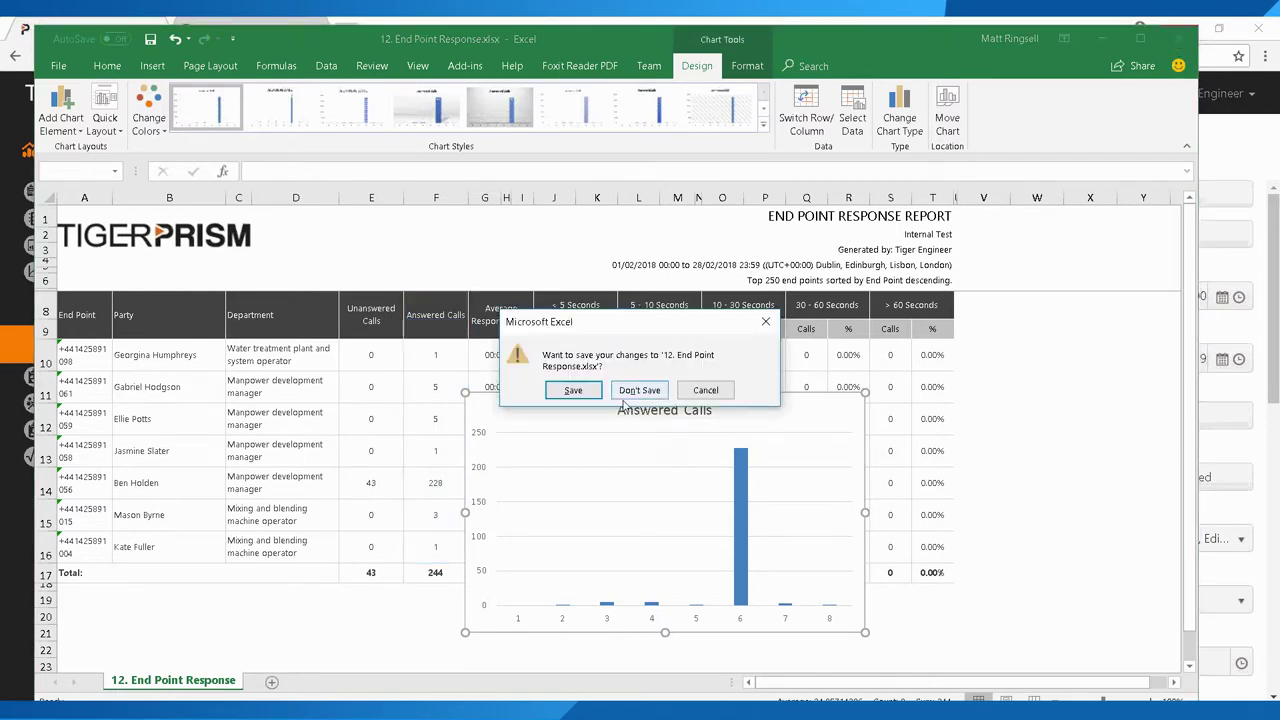
click(625, 392)
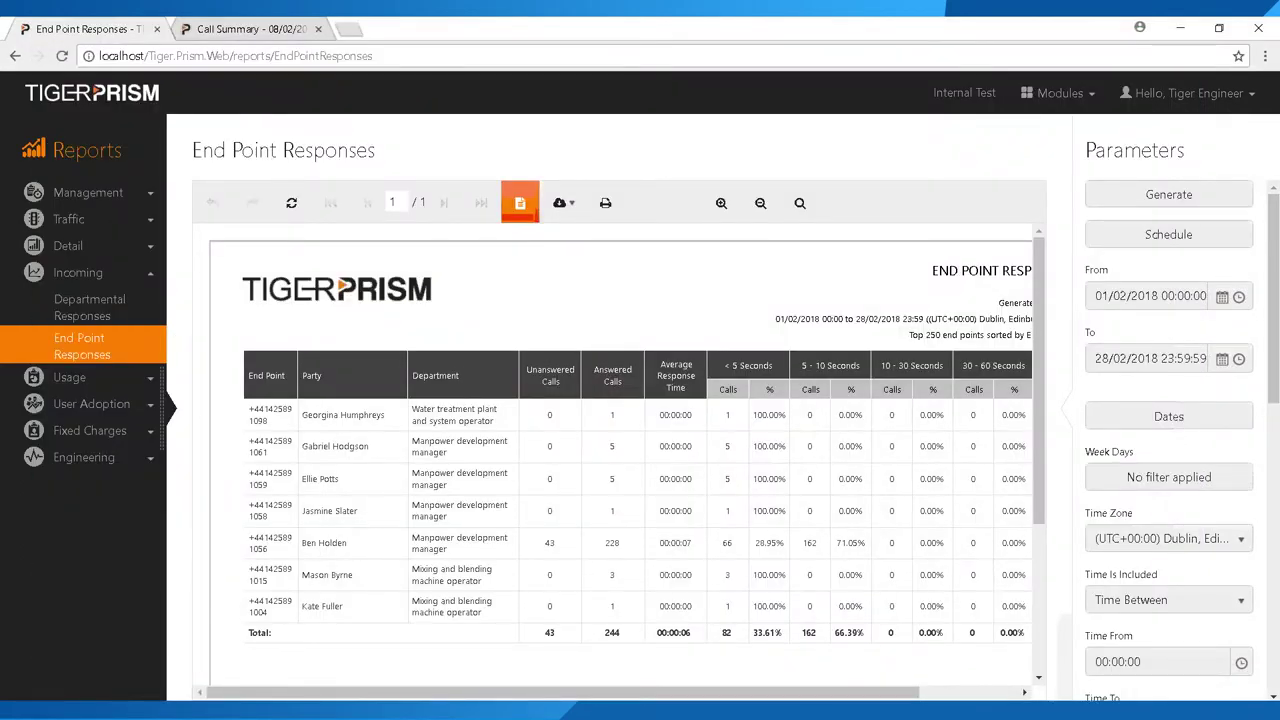
scroll(1206, 360, down, 4)
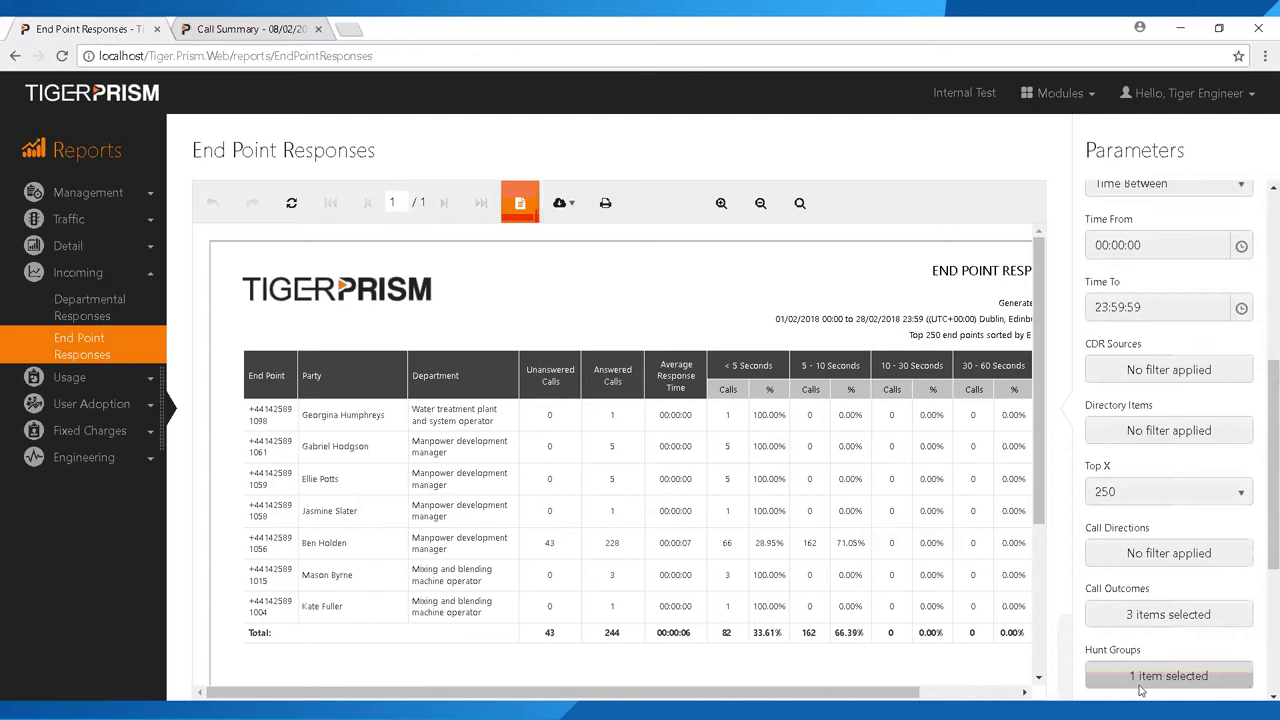
scroll(1170, 678, up, 1)
scroll(1171, 678, up, 5)
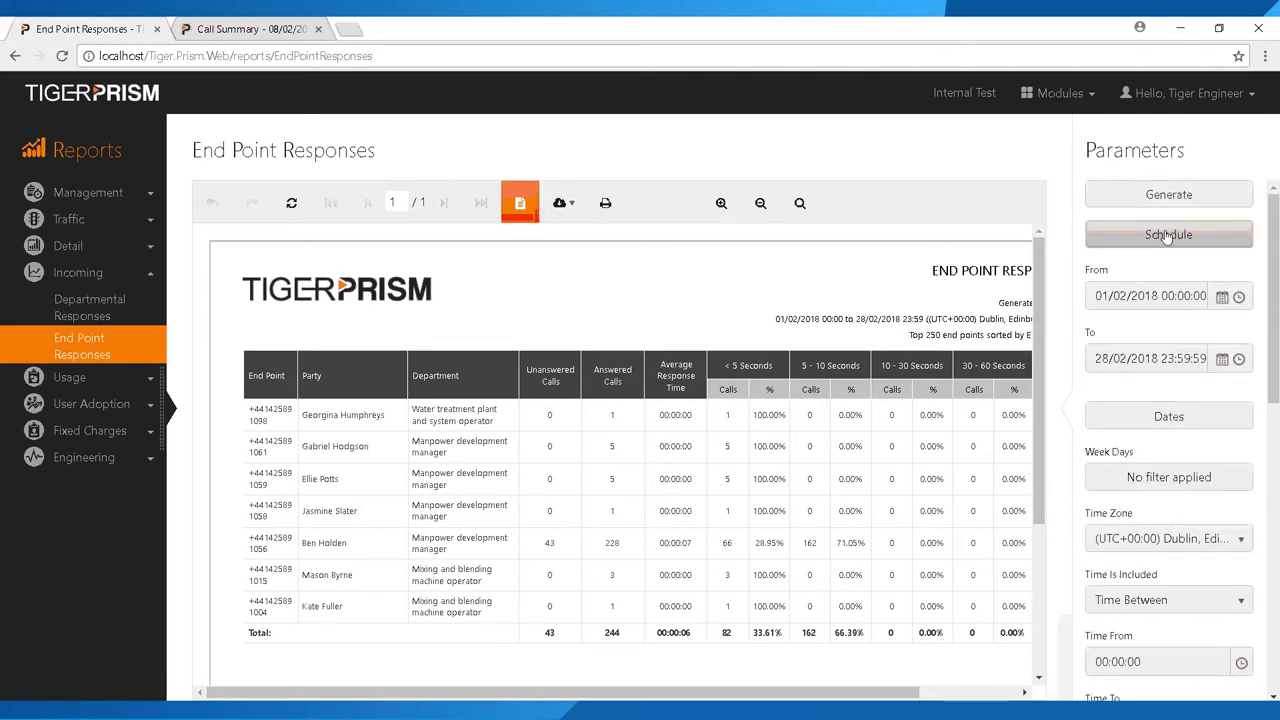
click(1167, 235)
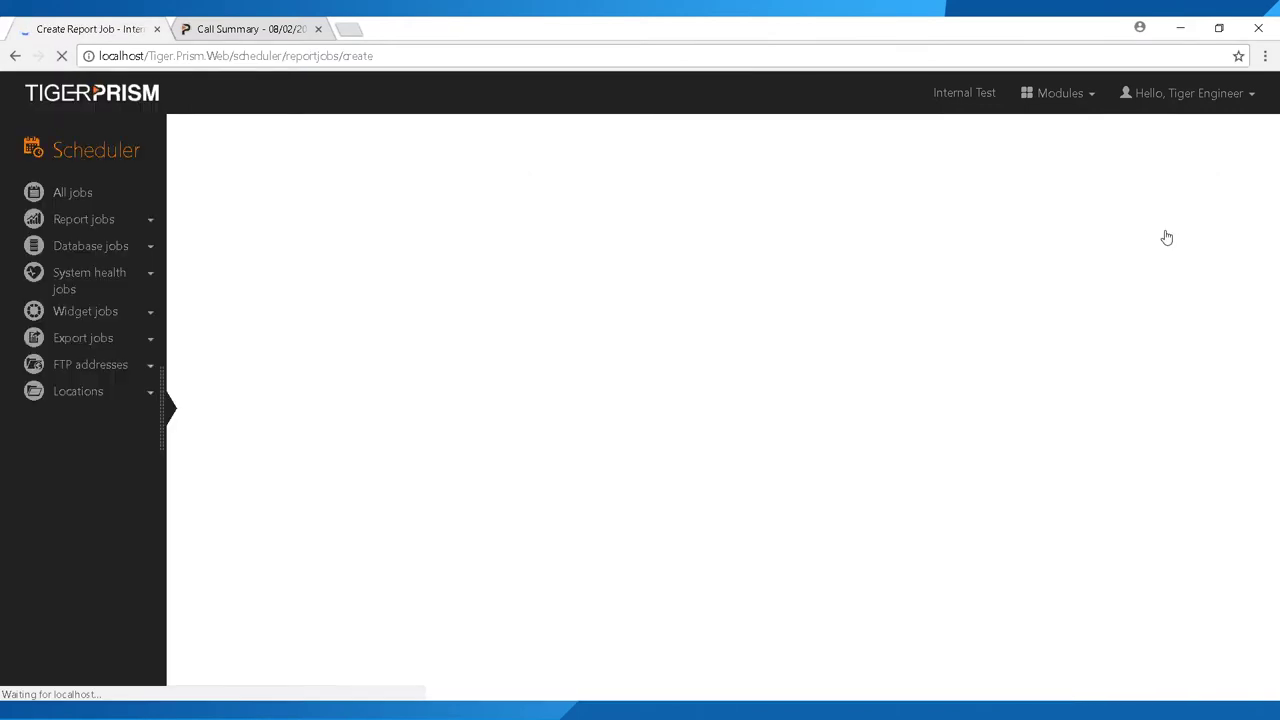
Look through the report job's schedule, target data and parameters, including the hunt group selection carried over from the report.
click(434, 212)
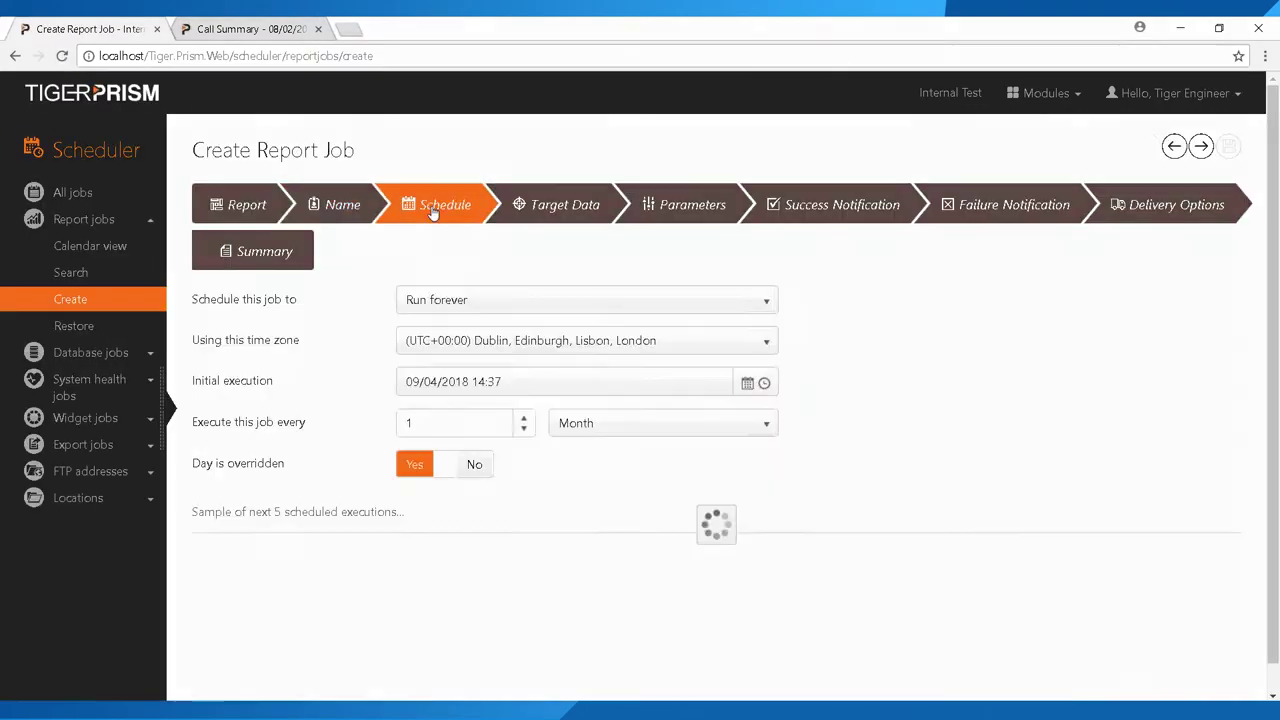
click(551, 208)
click(695, 220)
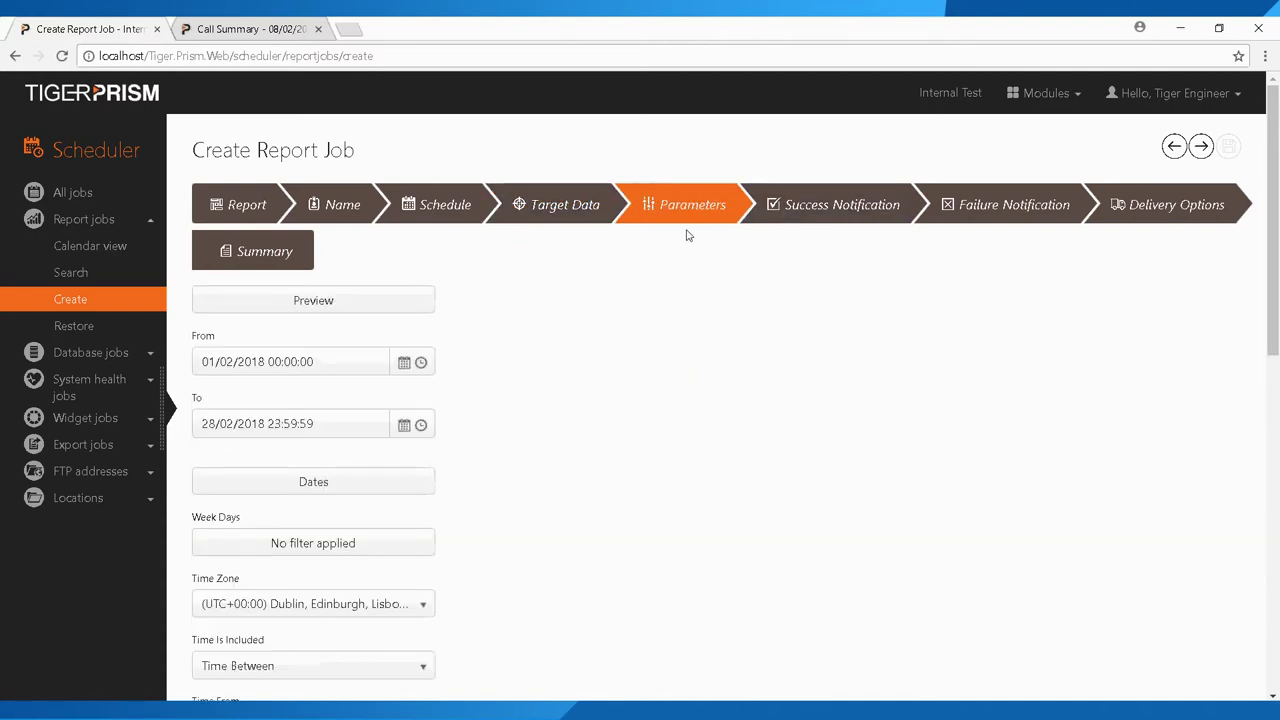
scroll(686, 240, down, 3)
scroll(691, 260, down, 6)
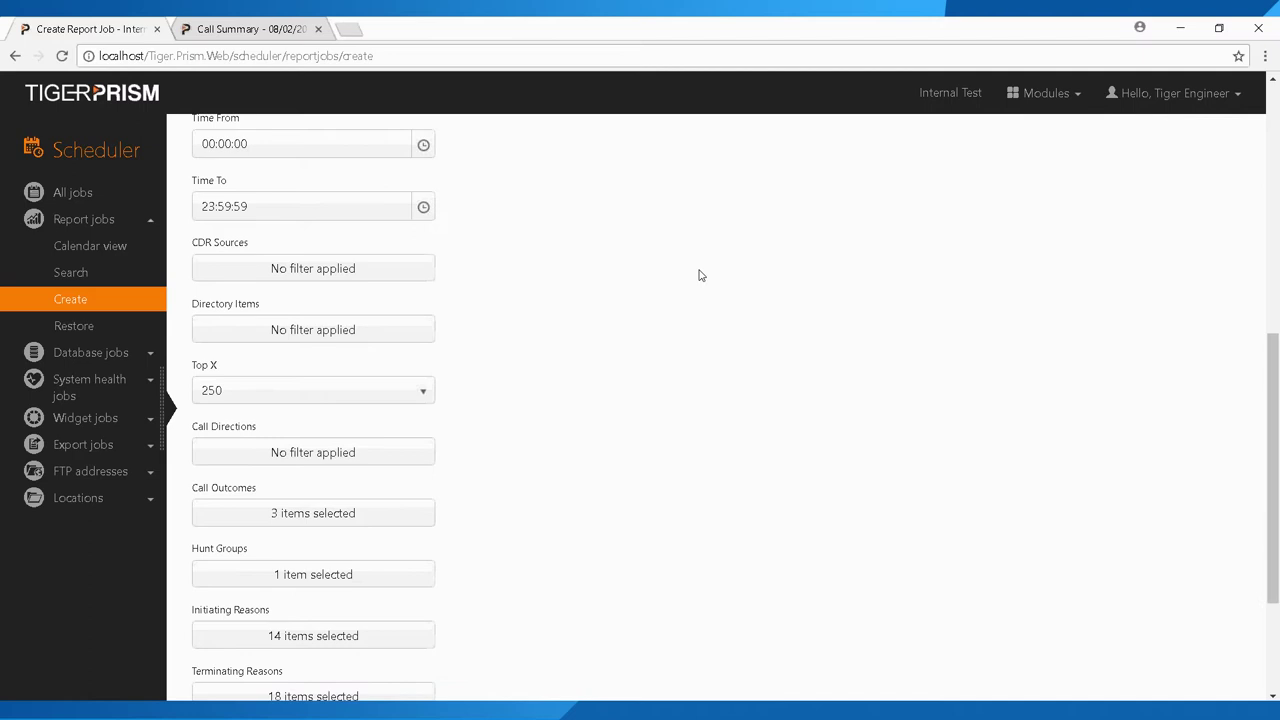
click(298, 488)
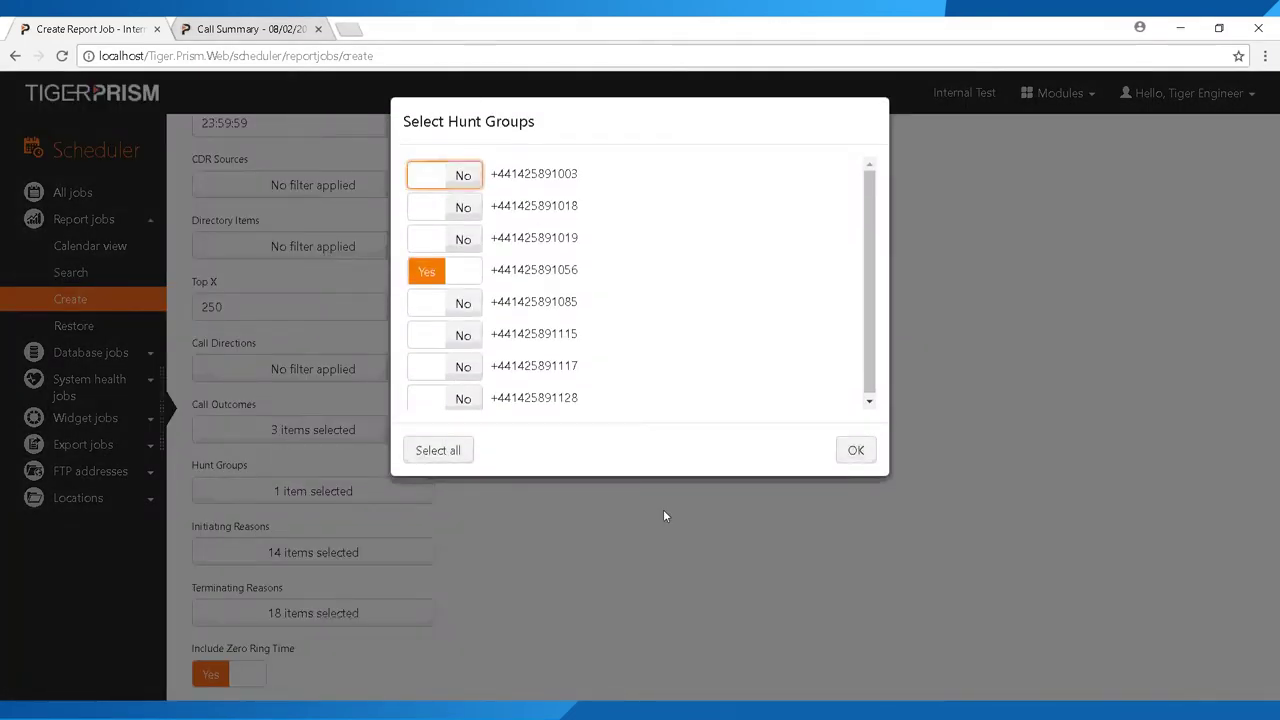
click(858, 452)
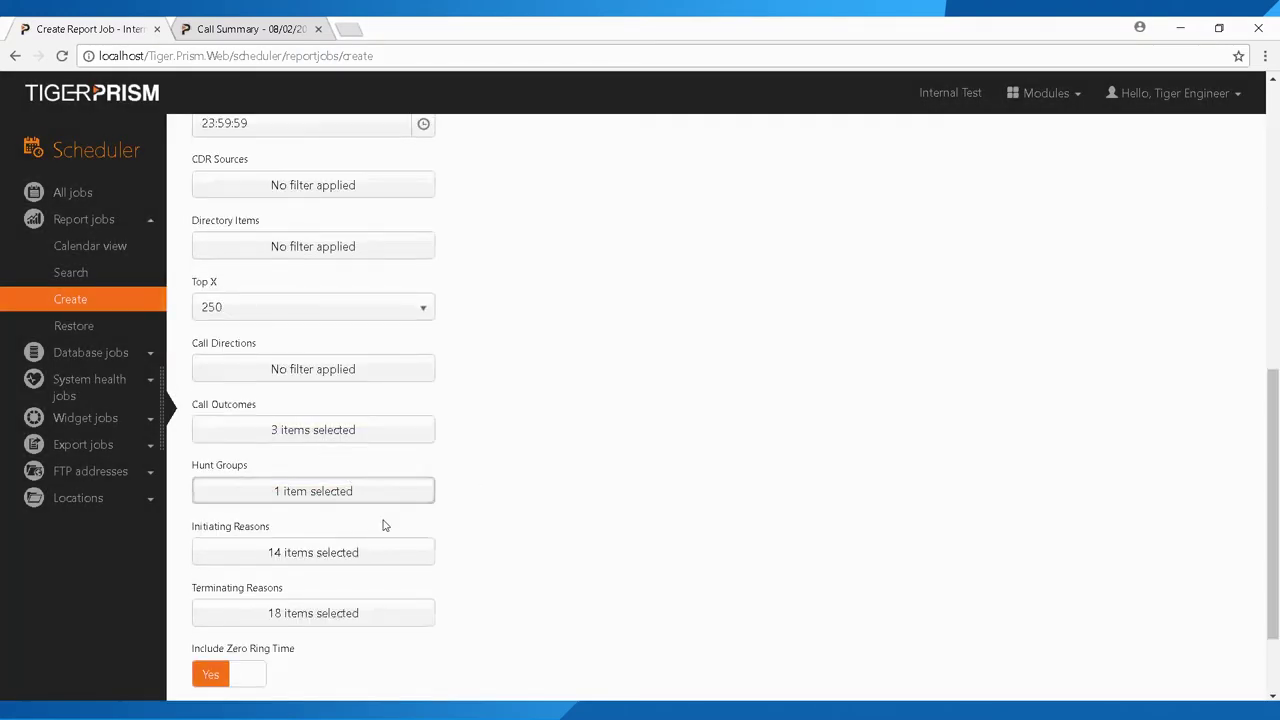
scroll(400, 500, up, 10)
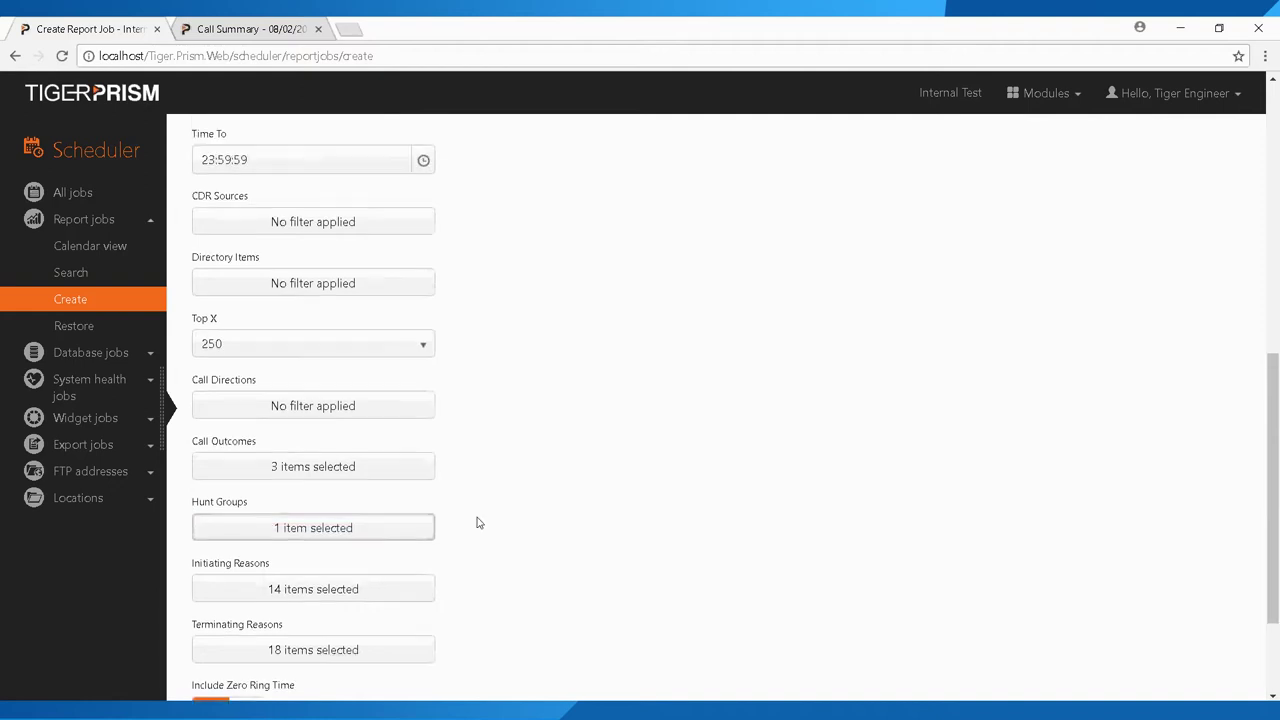
Look through the report job's success notification, failure notification and delivery options, including the available report formats.
click(818, 197)
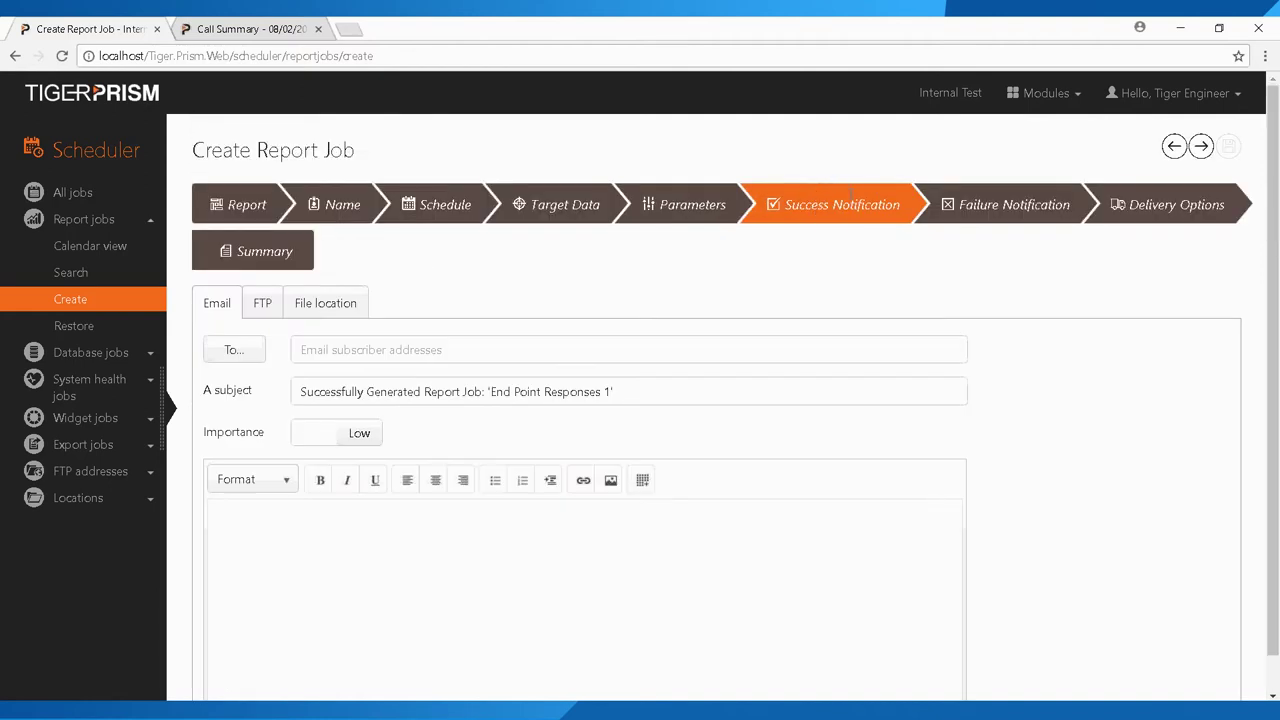
click(963, 207)
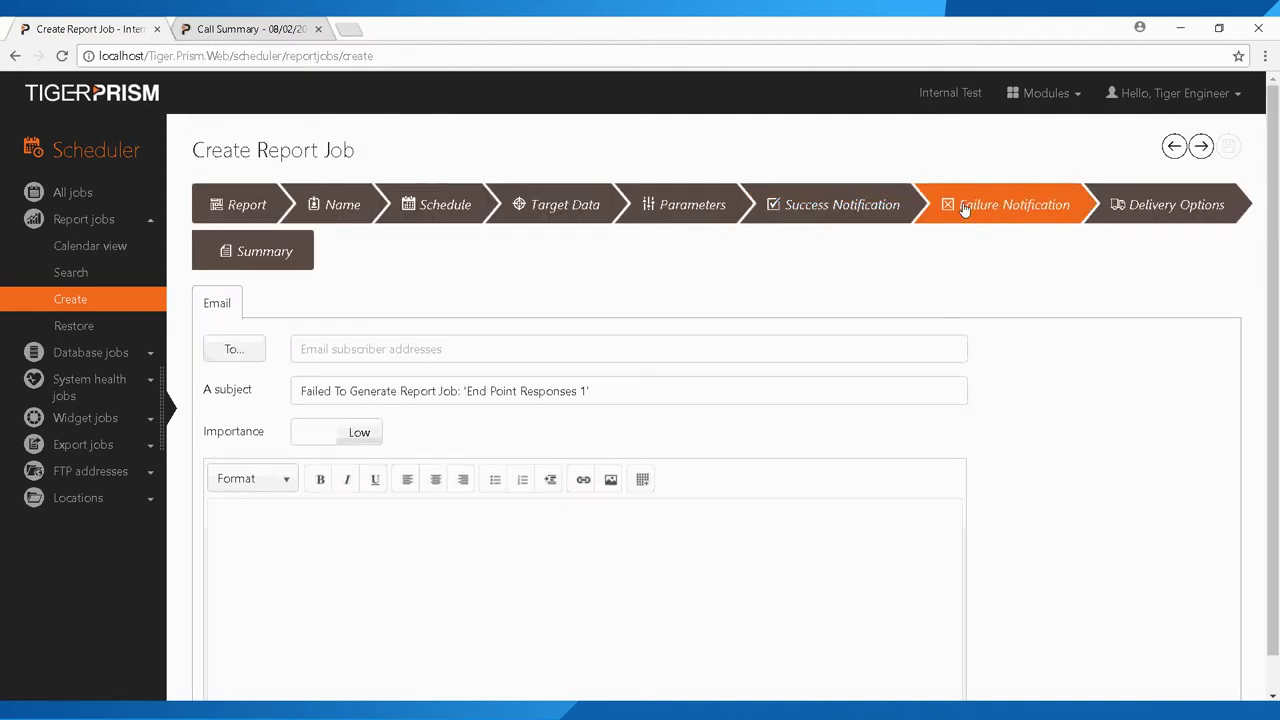
click(1160, 200)
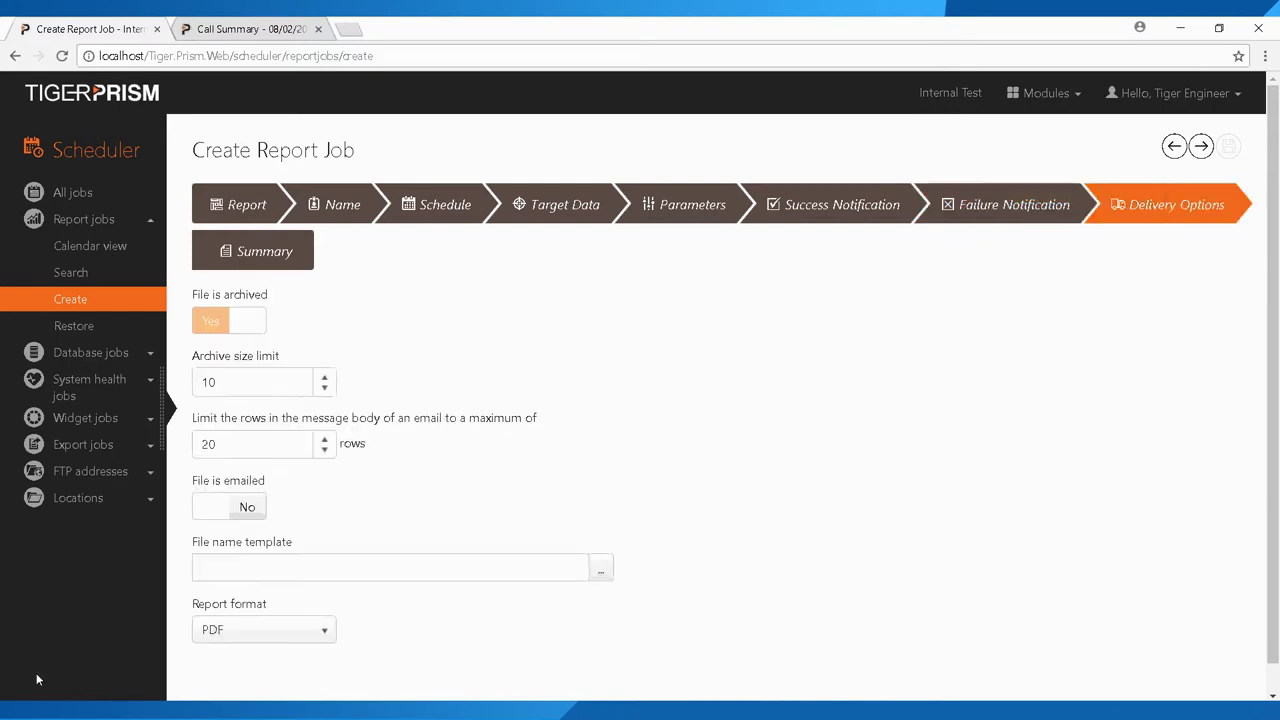
click(224, 640)
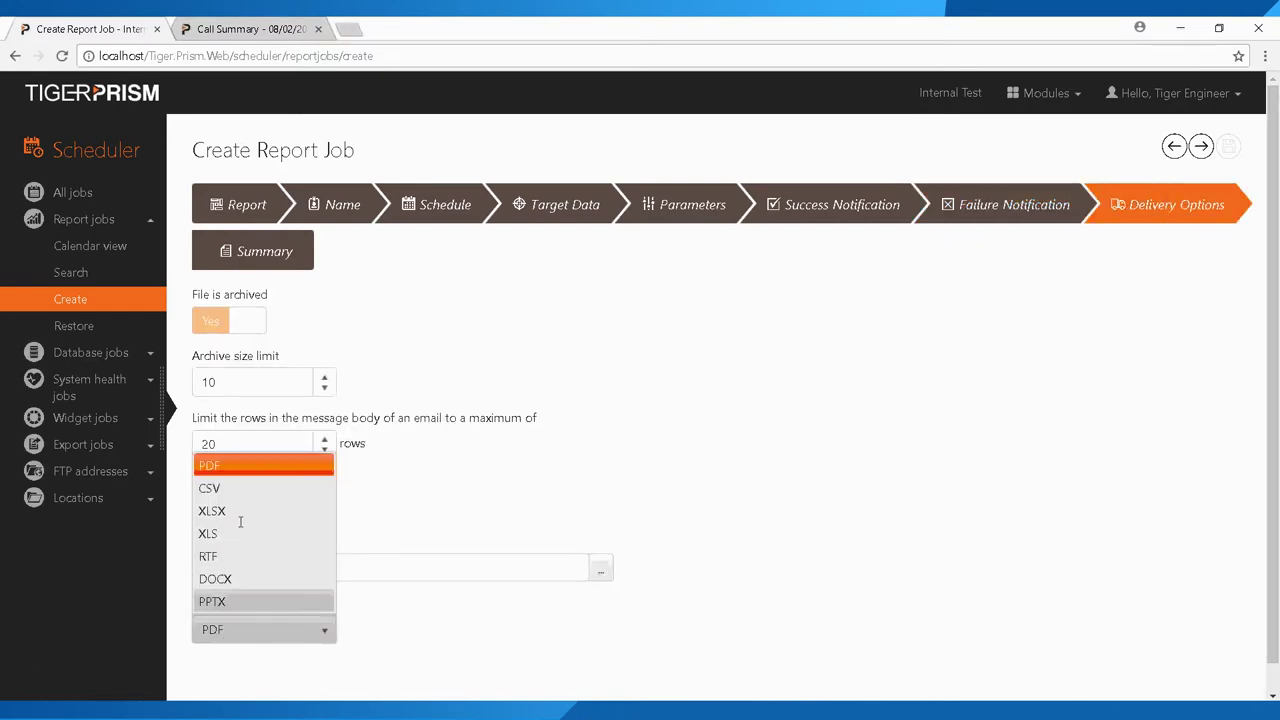
click(486, 594)
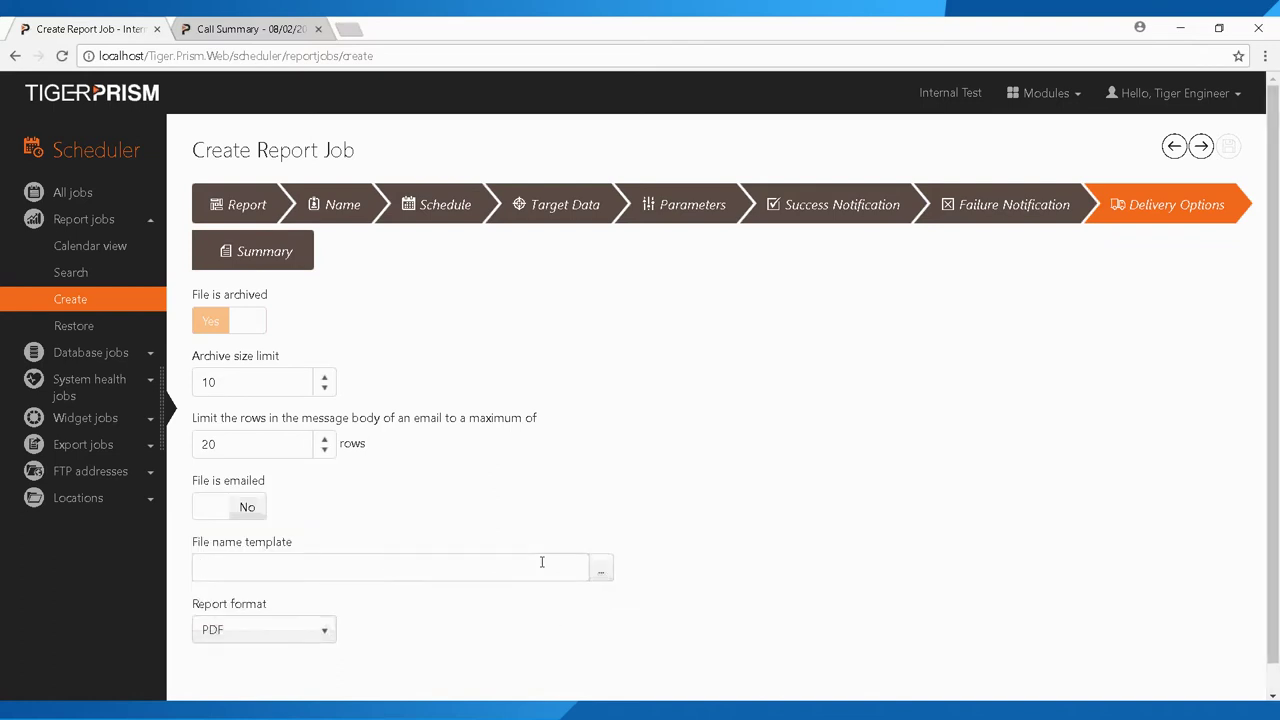
Set the job's file name template to the <Report_Name> token followed by "- TES".
click(601, 568)
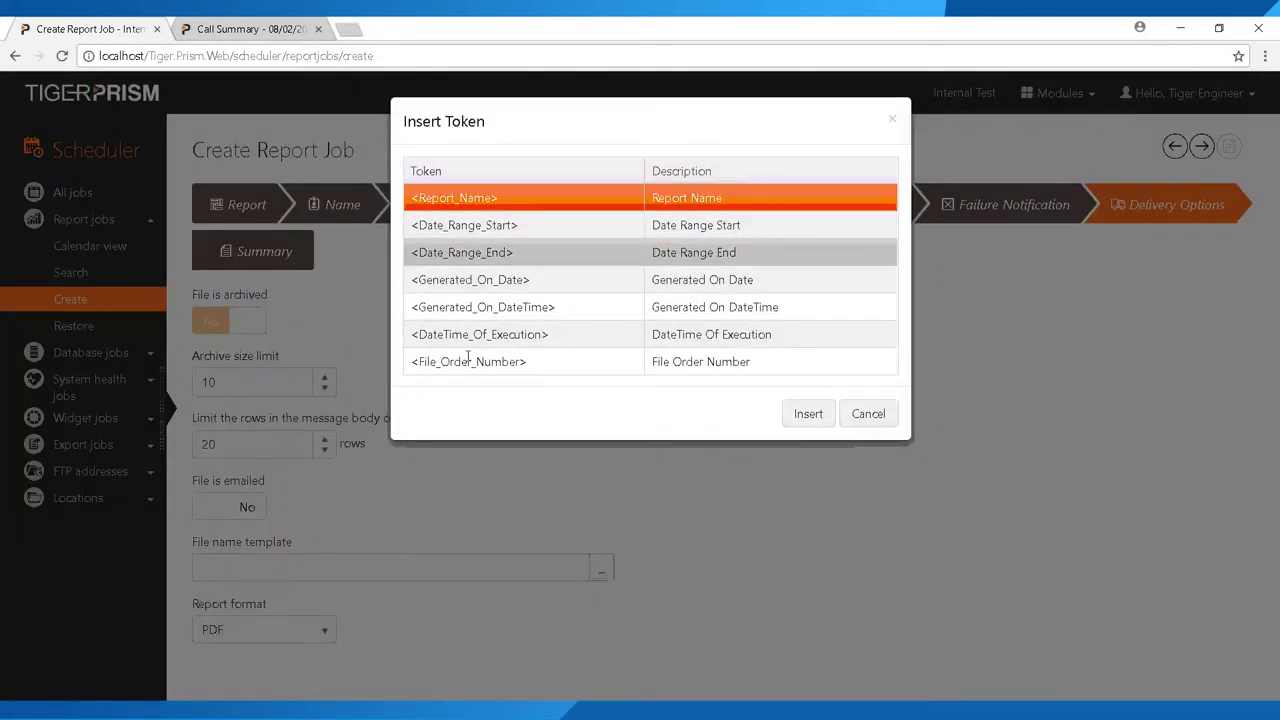
double_click(476, 198)
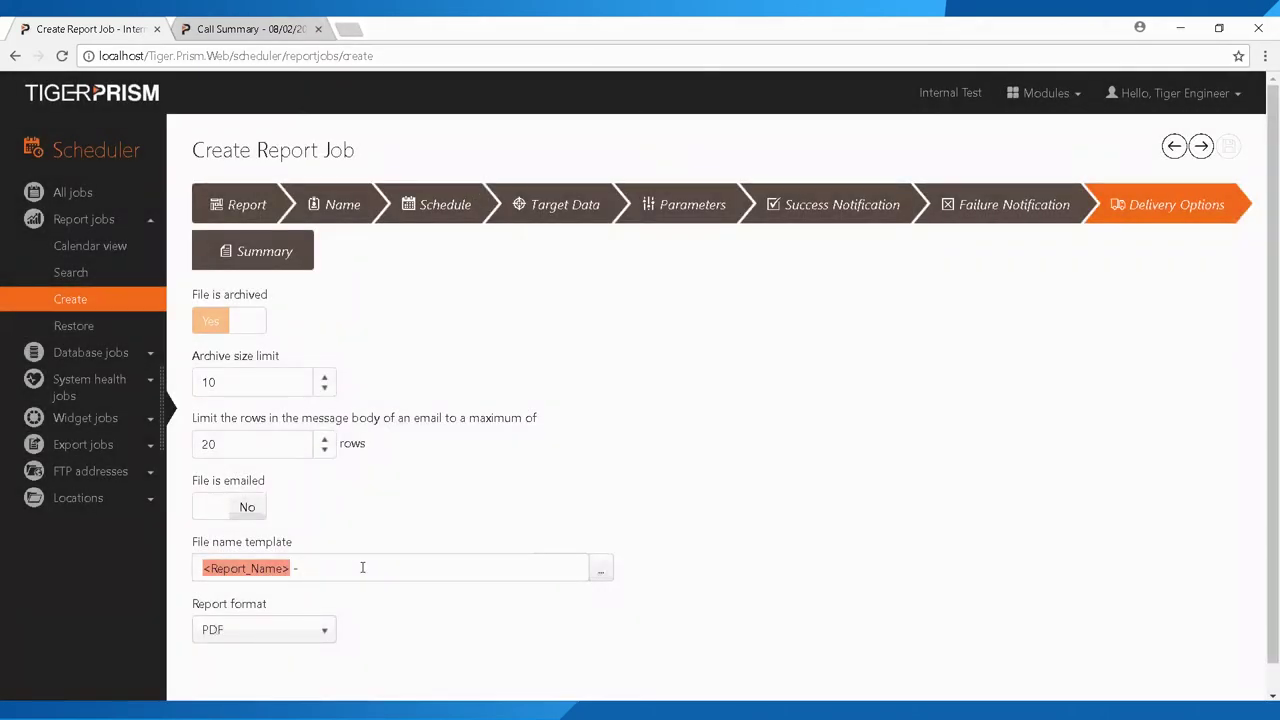
text(- TES)
Review the report job's summary and return to the portal home page without saving the job.
click(226, 257)
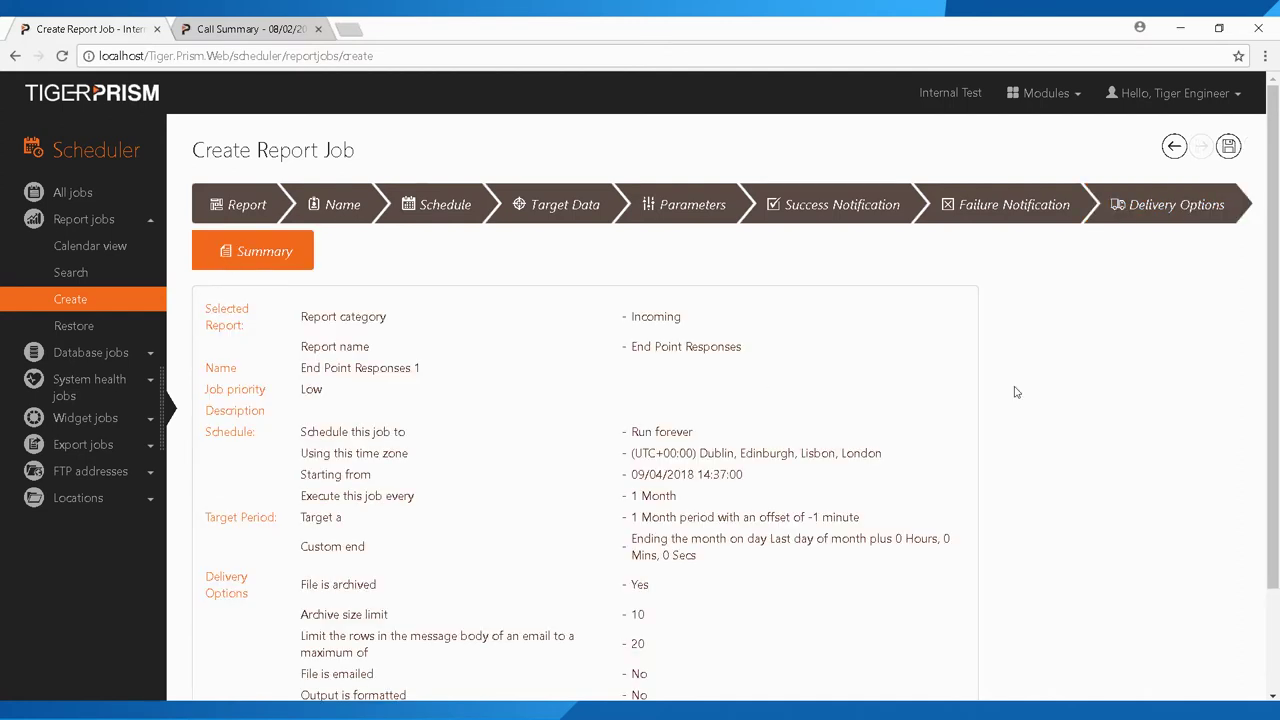
scroll(251, 557, down, 1)
scroll(700, 537, up, 1)
click(60, 97)
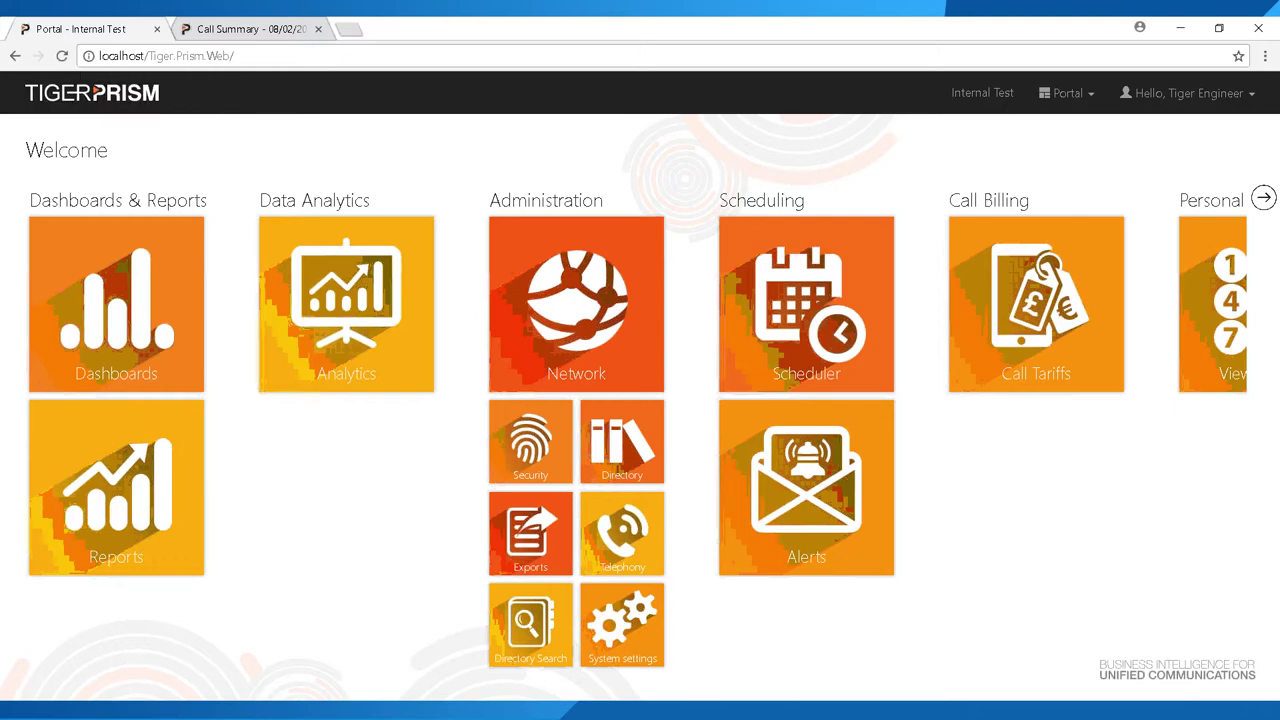
Open the Legs search in the Analytics module.
click(369, 317)
click(129, 205)
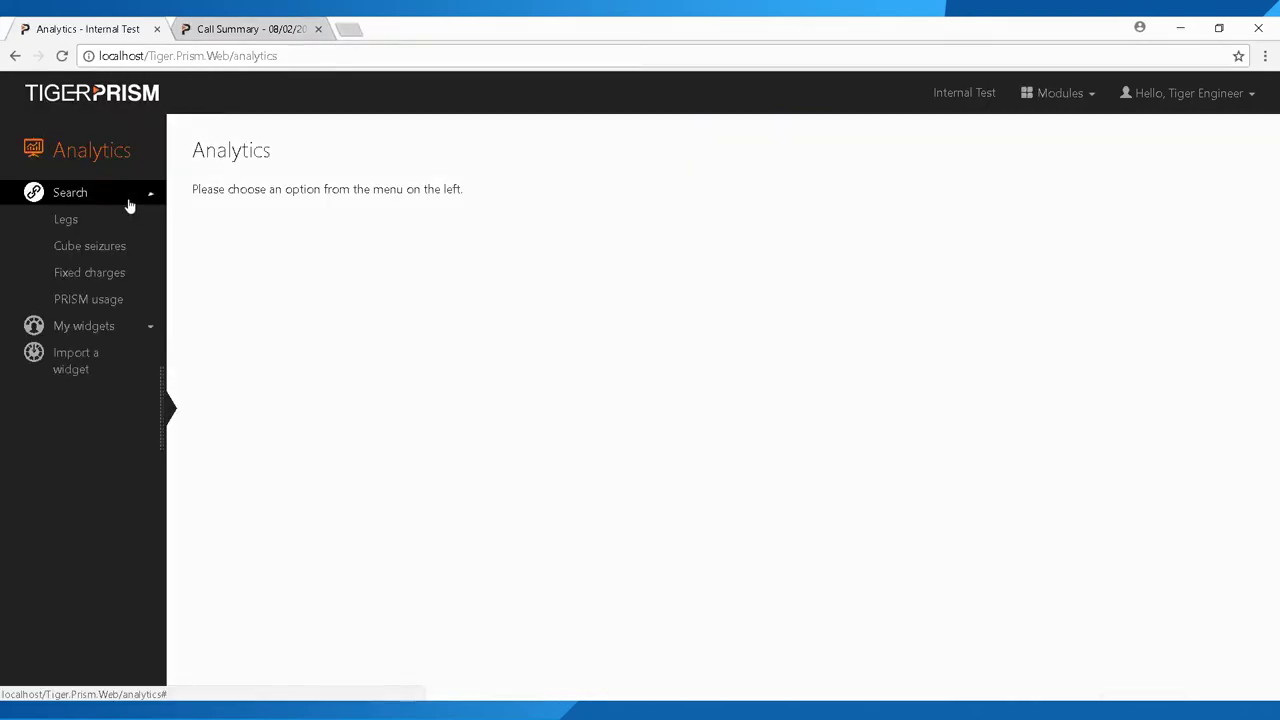
click(80, 232)
click(80, 220)
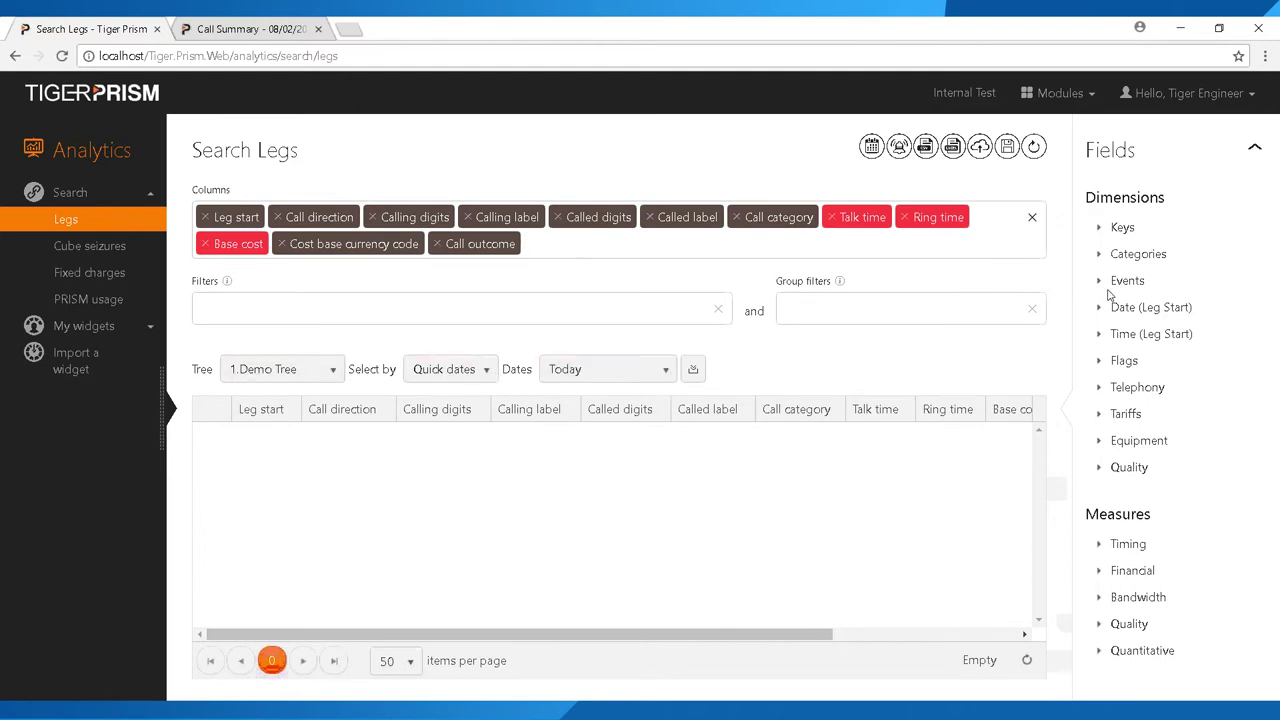
Add the EndPoint Group Label and Name fields from the Telephony dimensions to the leg search columns.
click(1098, 387)
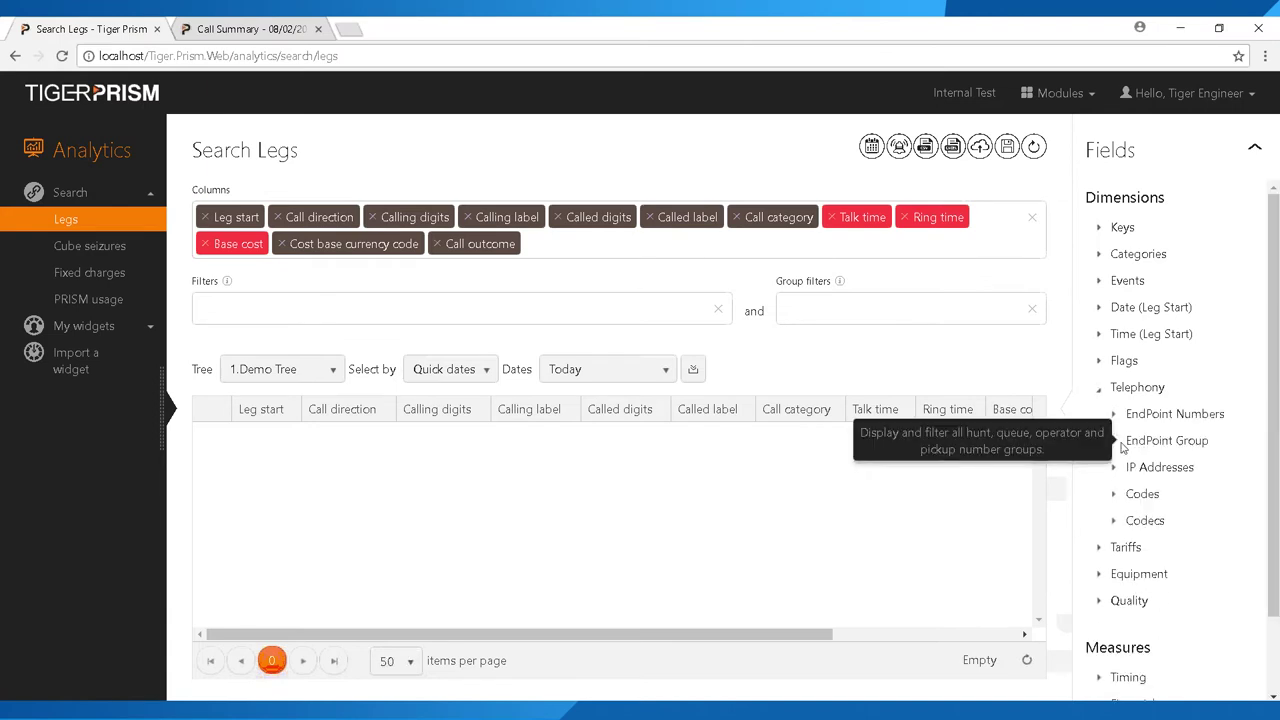
click(1163, 441)
drag(1137, 467, 605, 250)
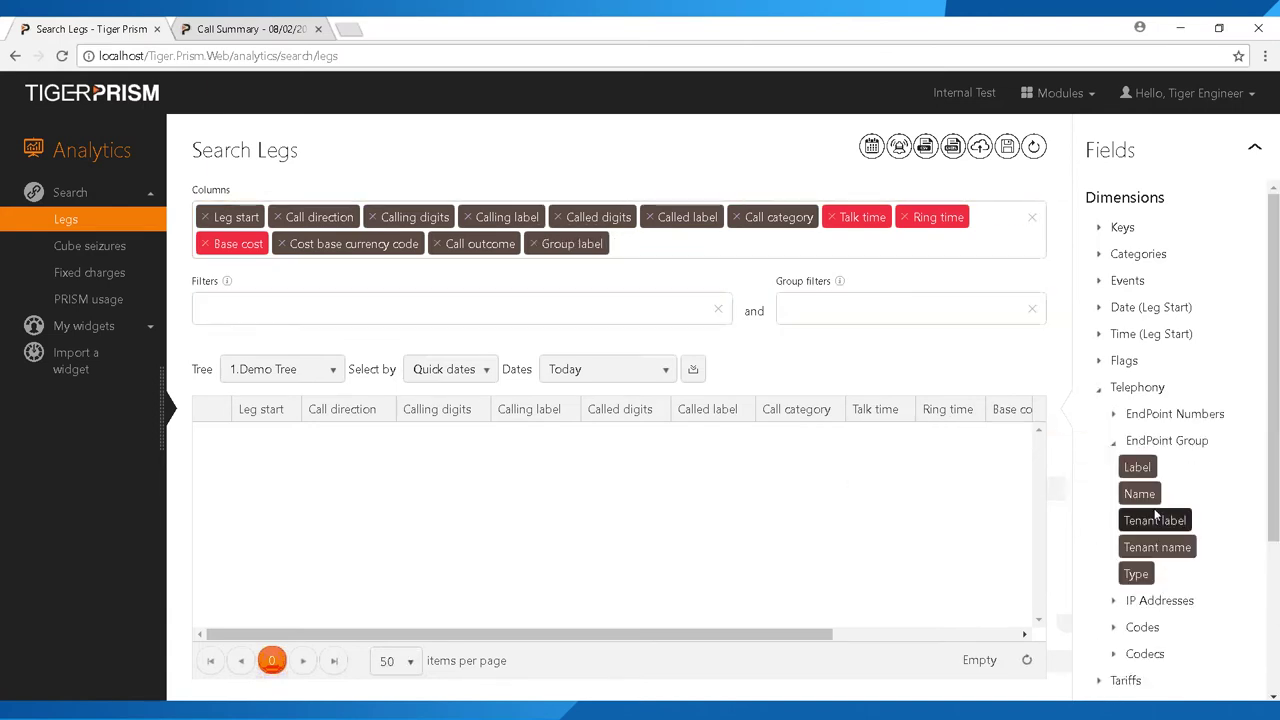
drag(1139, 494, 648, 250)
Add the DNIS digits and Called original digits columns to the leg search.
click(766, 246)
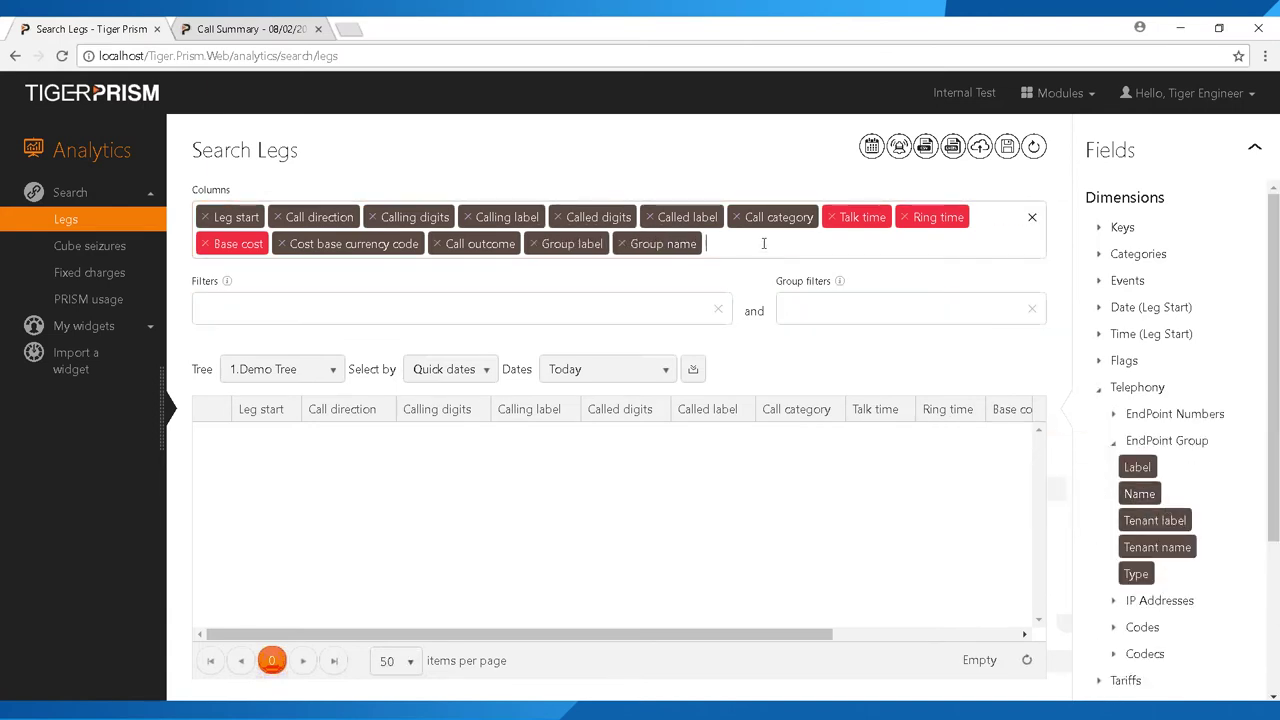
text(dni)
click(746, 268)
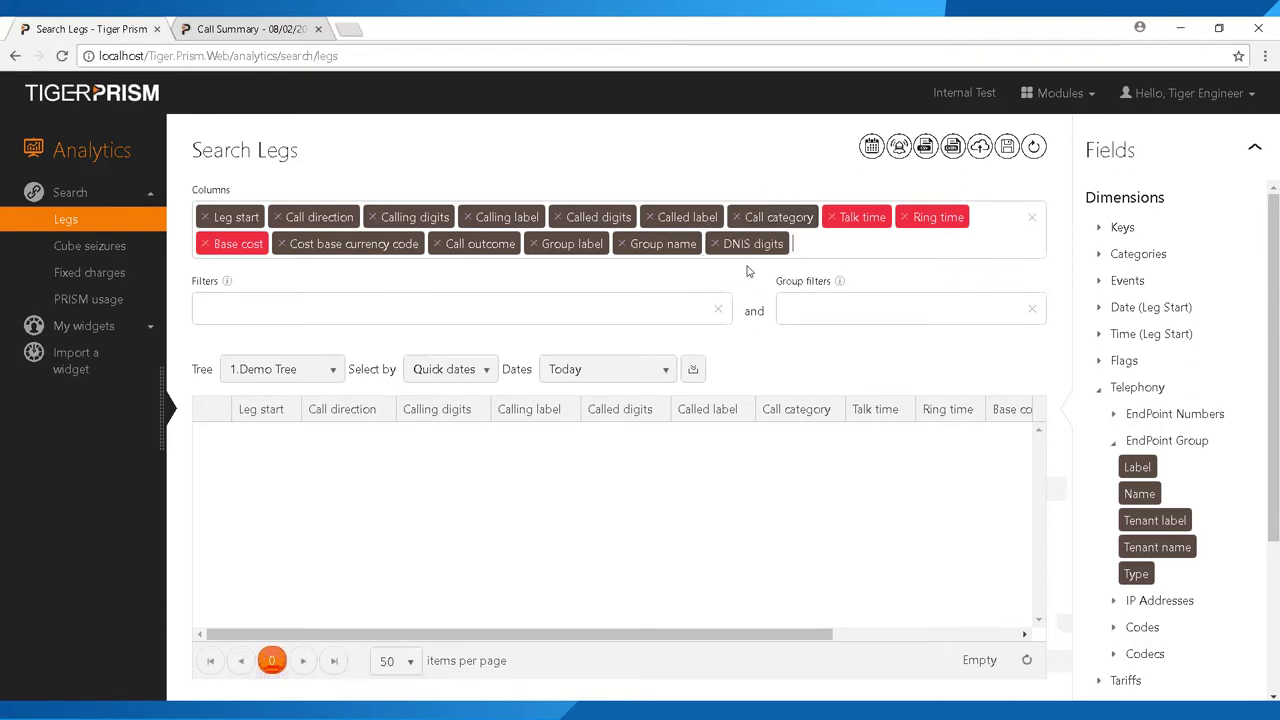
text(cal)
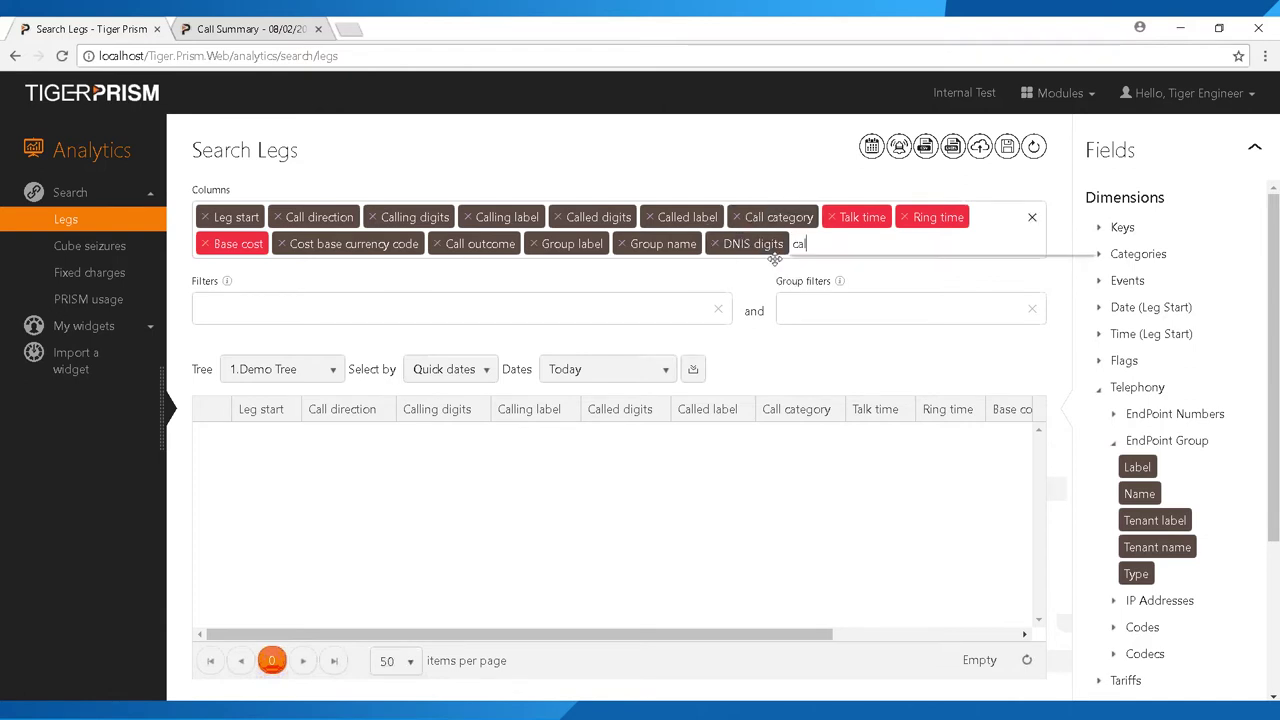
text(led ori)
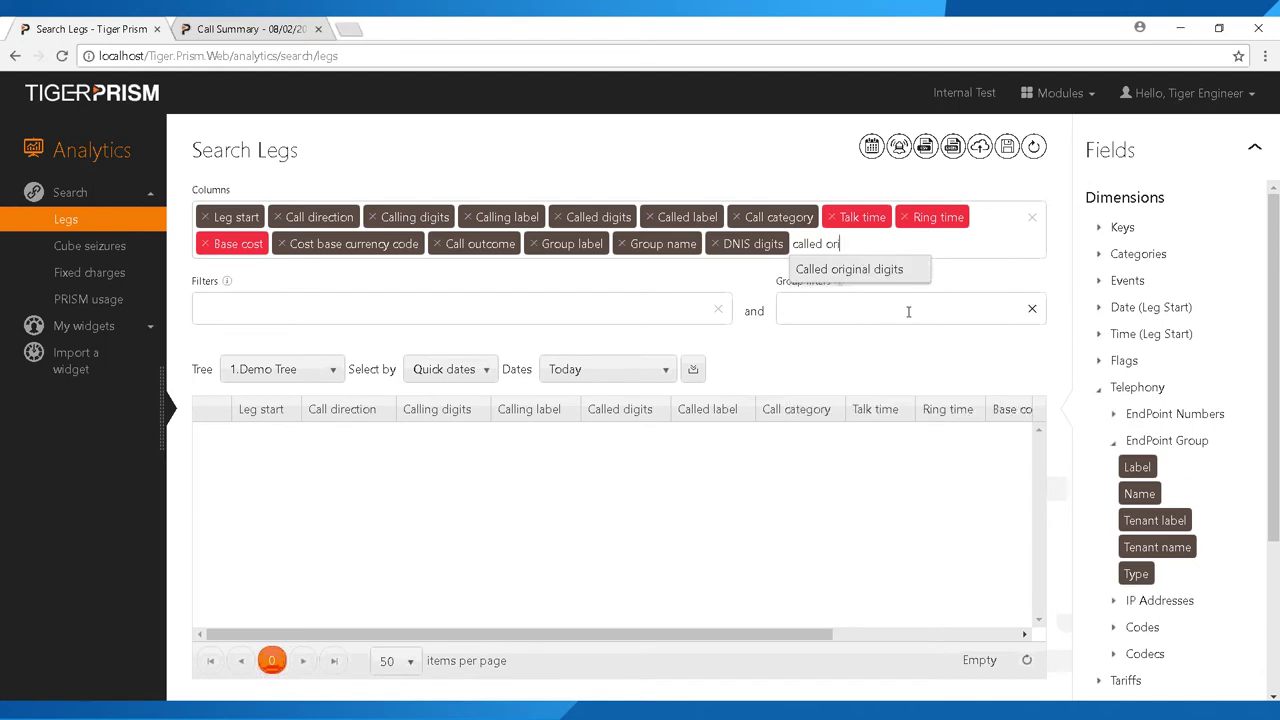
click(893, 283)
Set the leg search dates to February 2018 and run the search.
click(610, 370)
scroll(613, 482, down, 2)
click(600, 494)
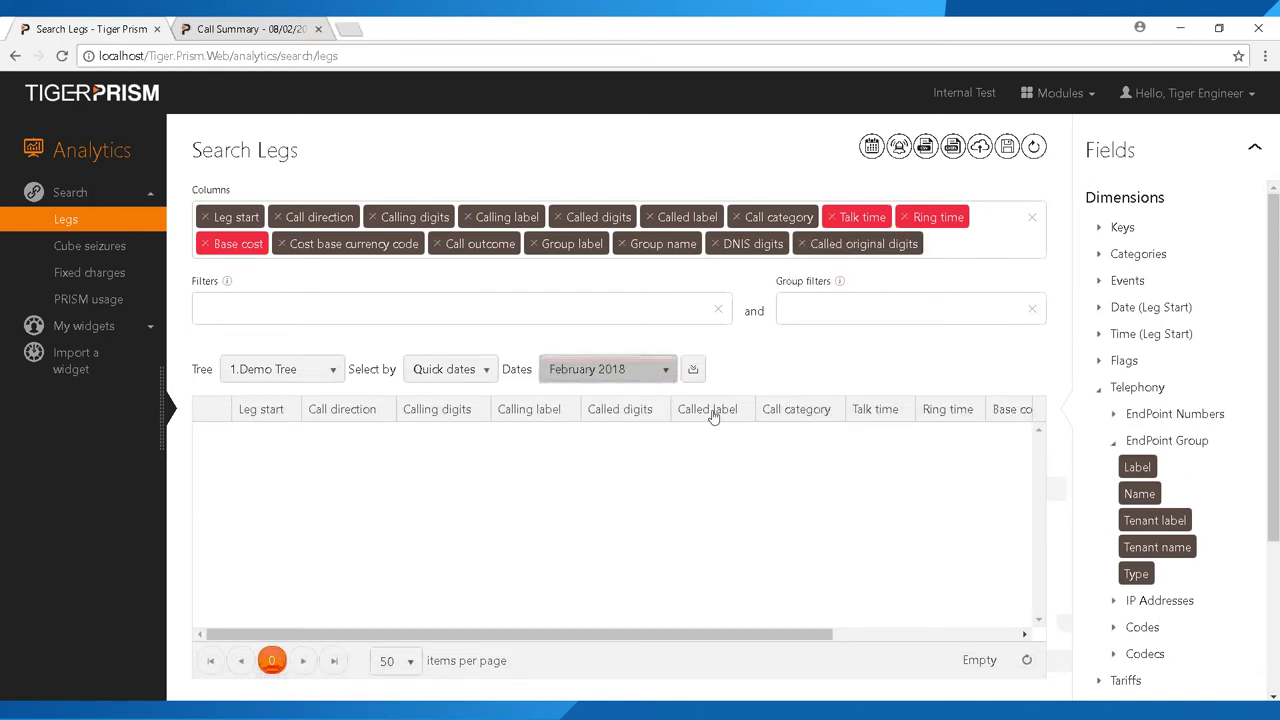
click(693, 371)
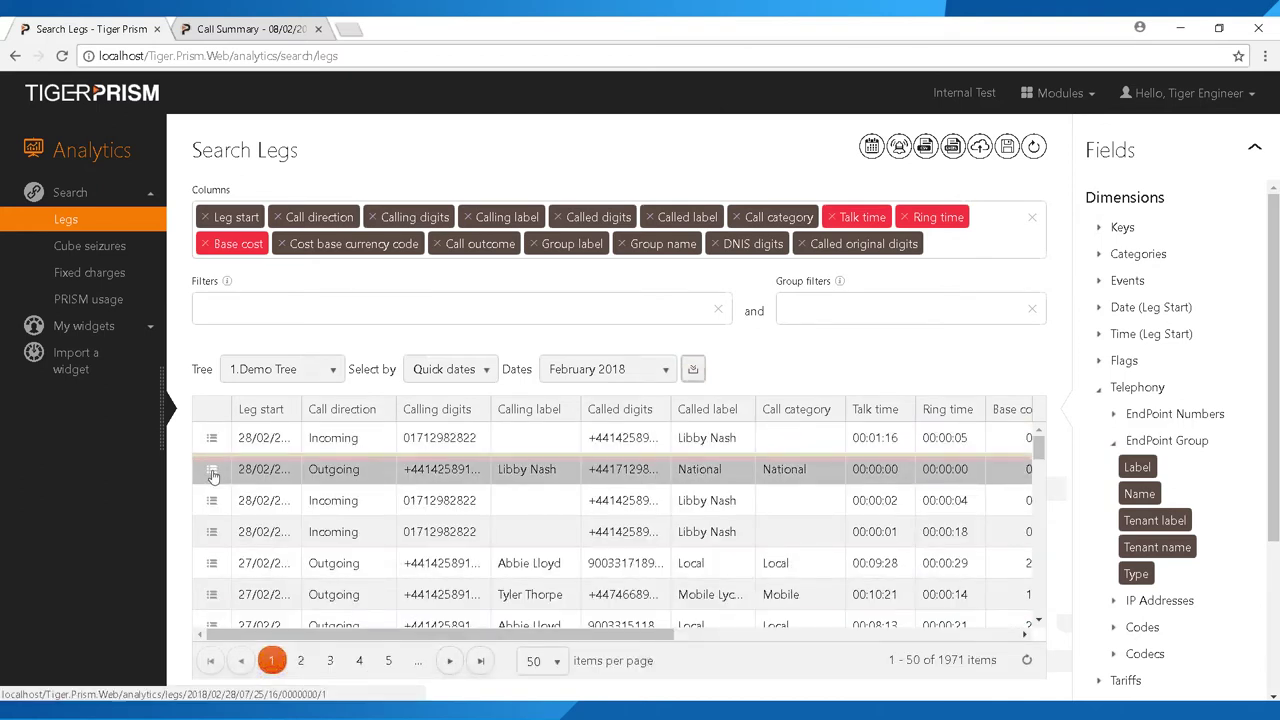
Open the call summary of the outgoing call from 28/02/2018 at 07:25:16 and examine its Phone Group telephony details.
click(212, 476)
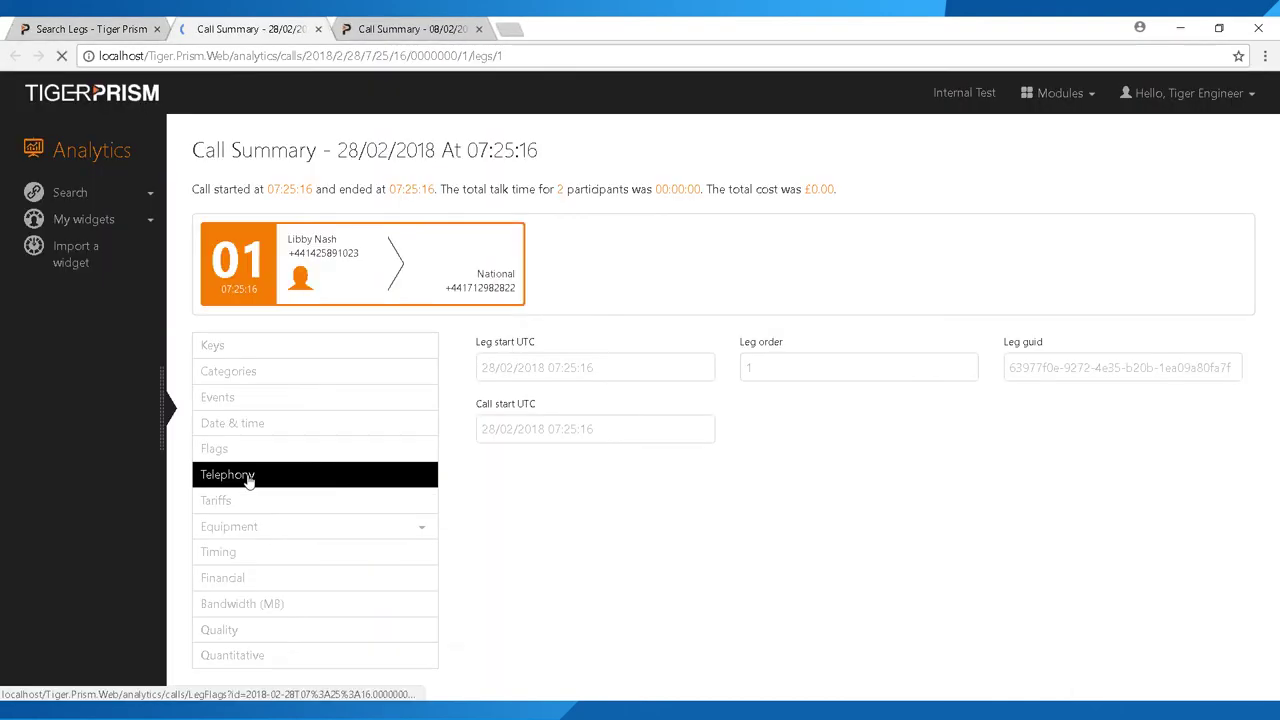
click(262, 478)
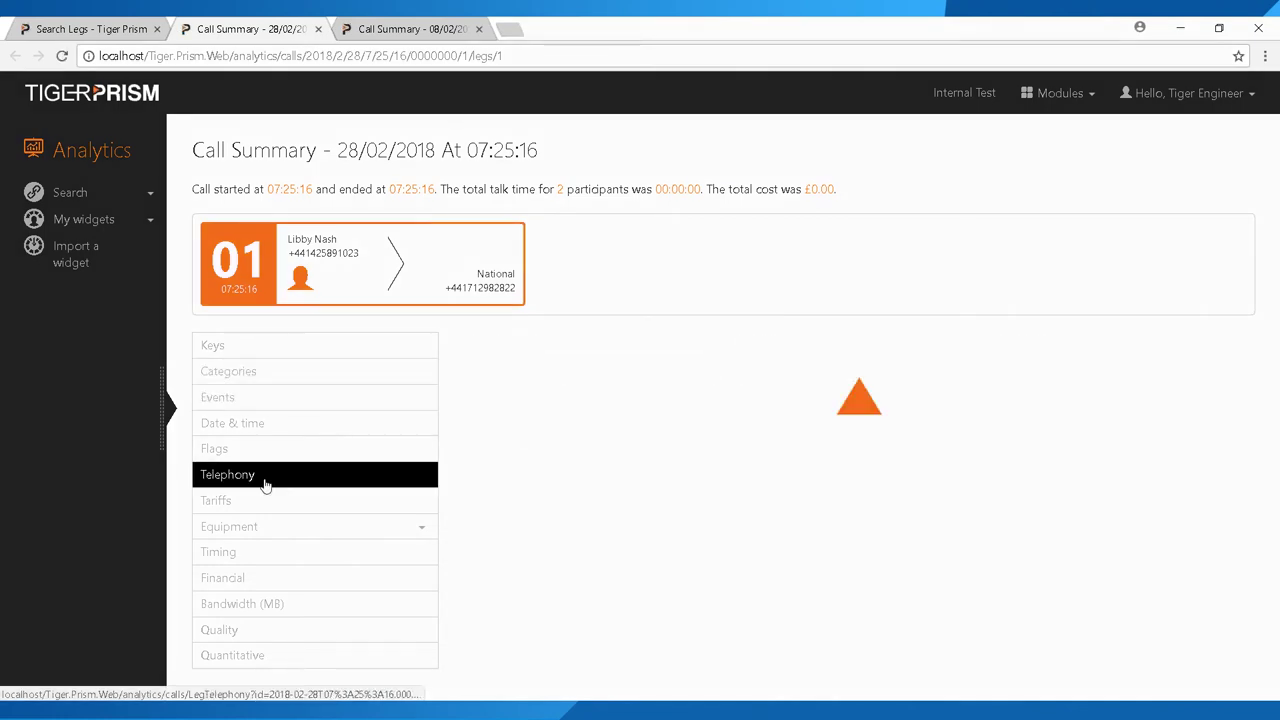
click(551, 377)
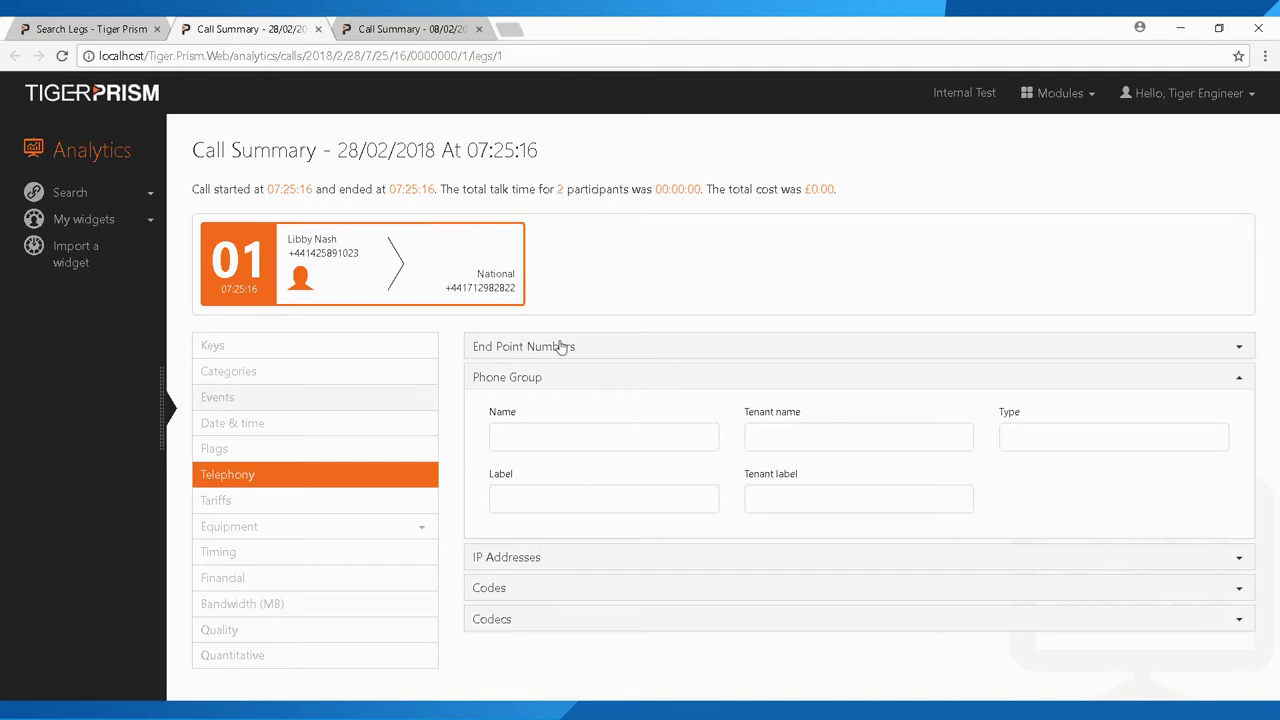
Return to the leg search results and sort them by DNIS digits to look for populated values.
click(58, 28)
drag(672, 636, 963, 613)
click(850, 411)
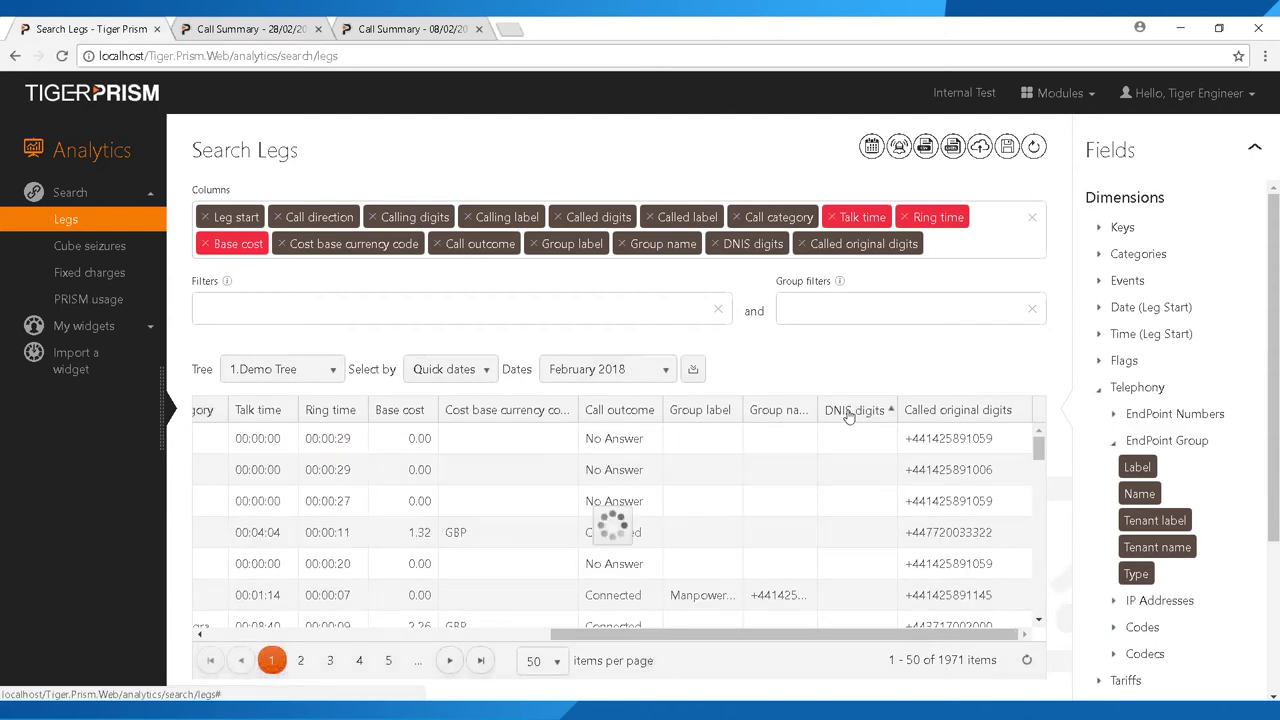
click(848, 411)
click(848, 411)
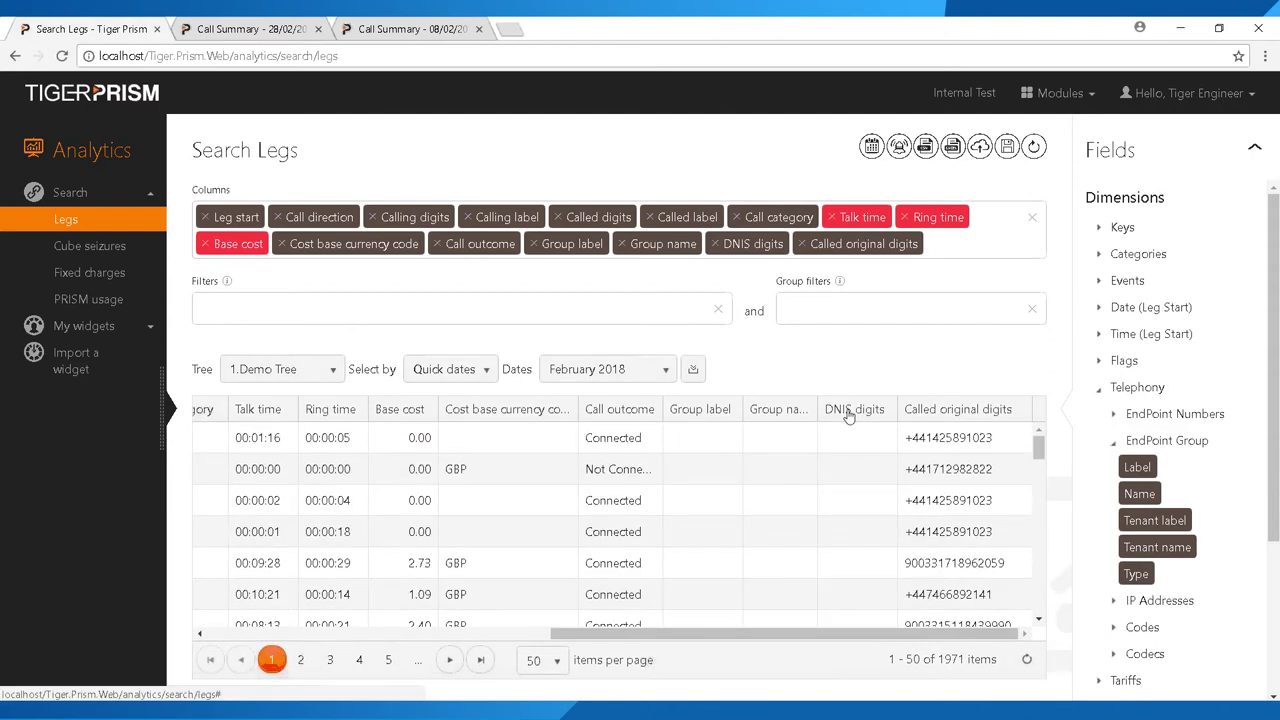
click(848, 411)
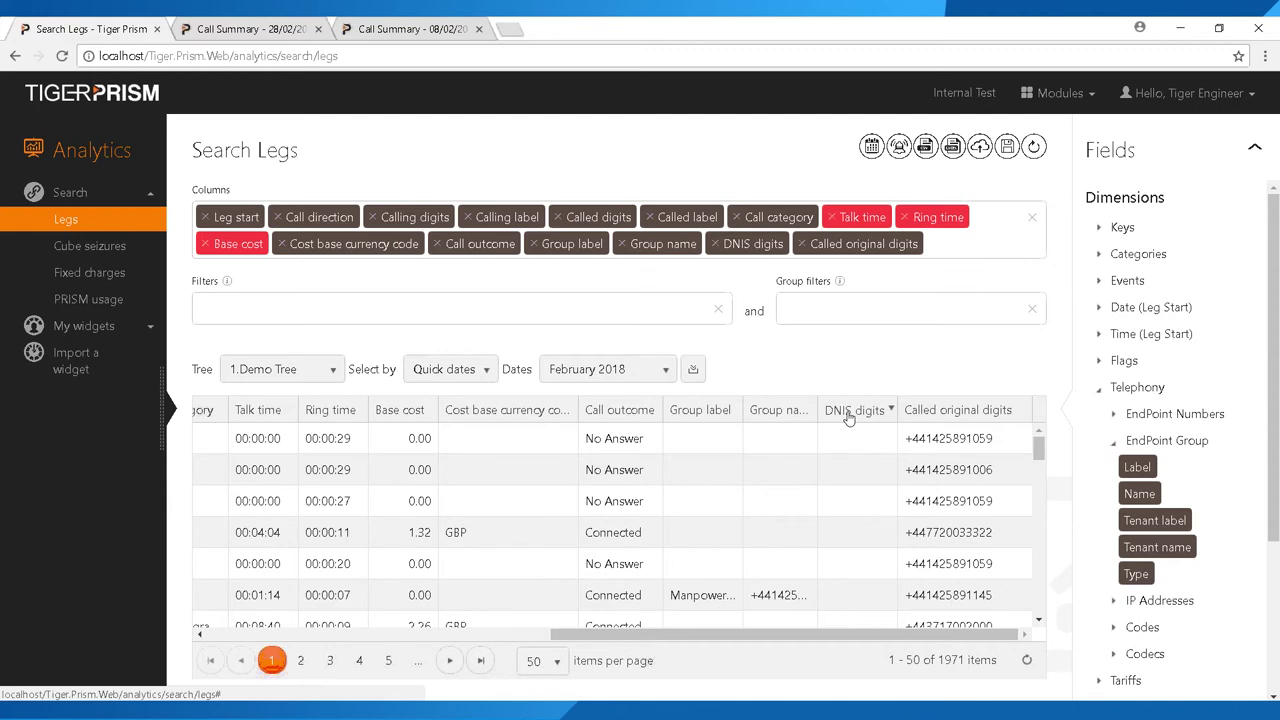
click(848, 418)
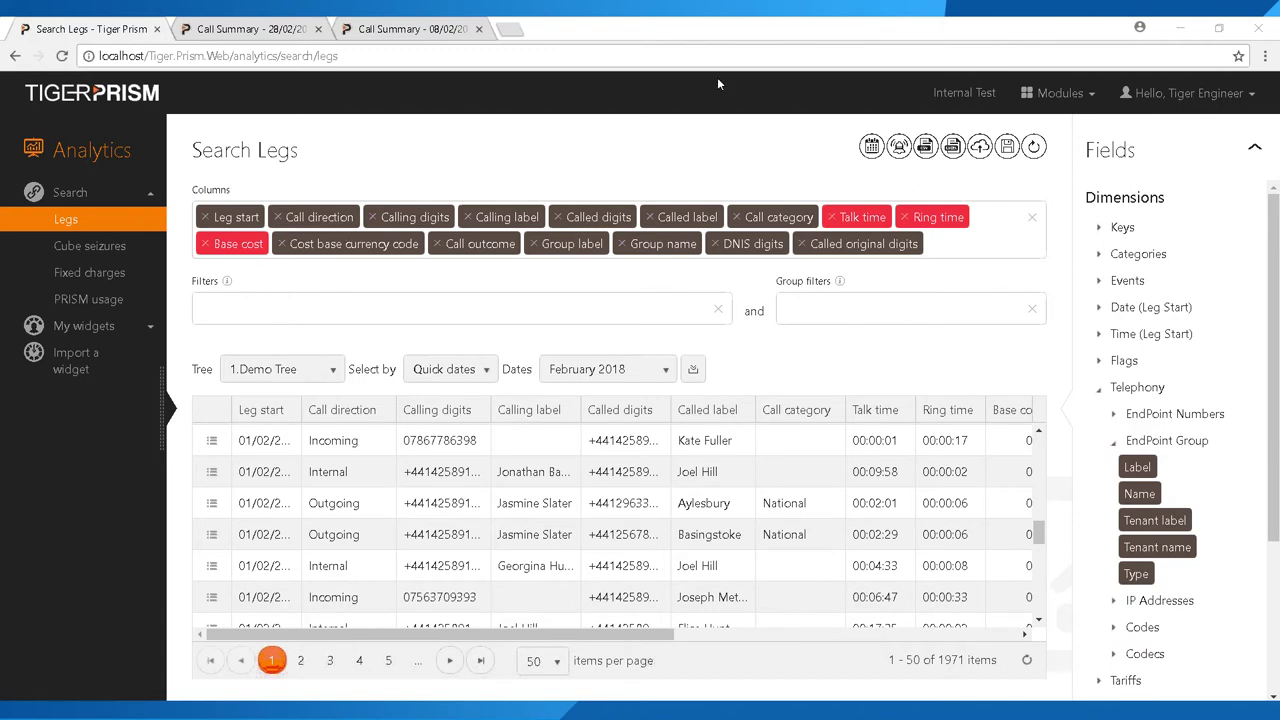
Open the incoming End Point Responses report in the Reports module.
click(1058, 93)
click(864, 272)
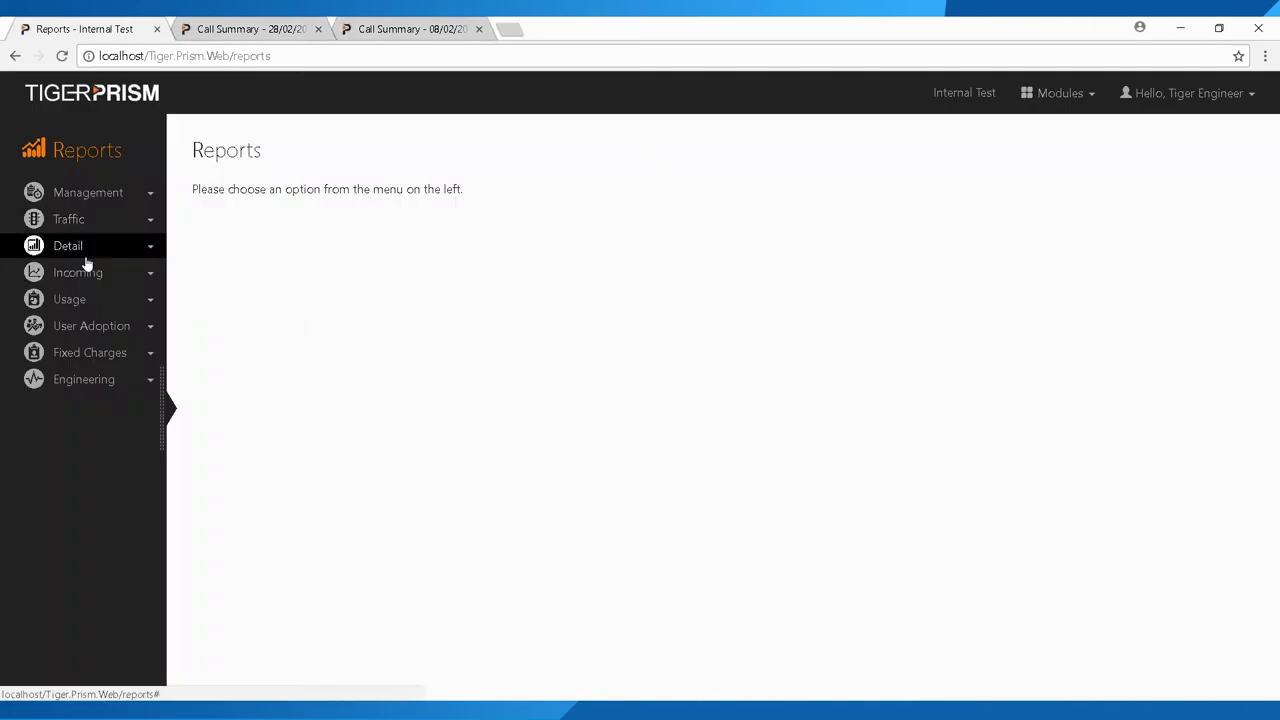
click(85, 272)
click(83, 346)
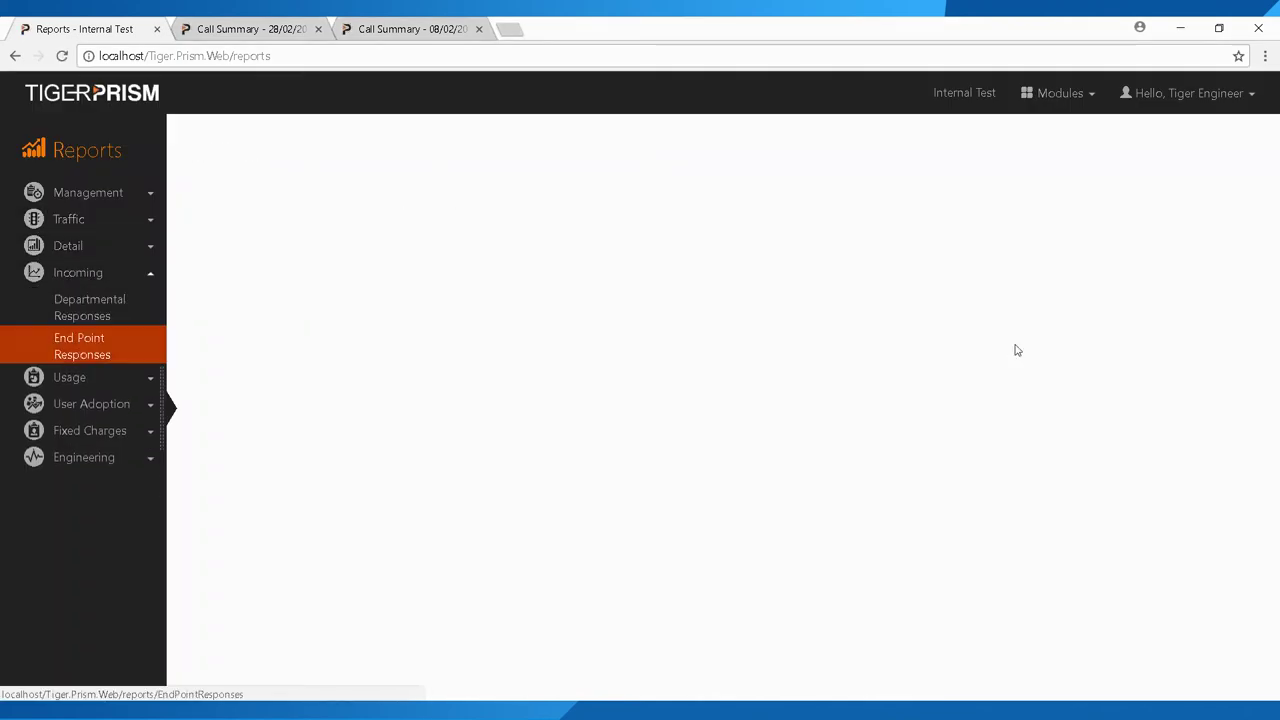
Look through the report's Top X options without changing the selection.
scroll(1229, 440, down, 5)
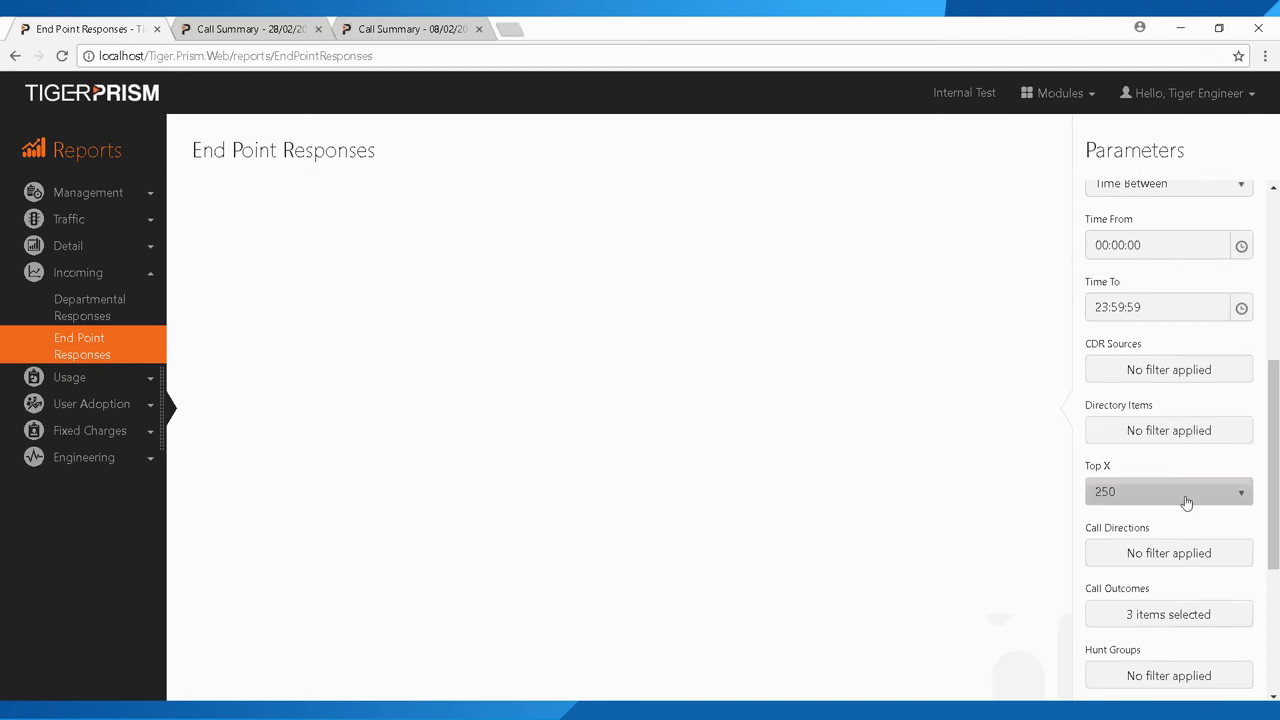
click(1186, 495)
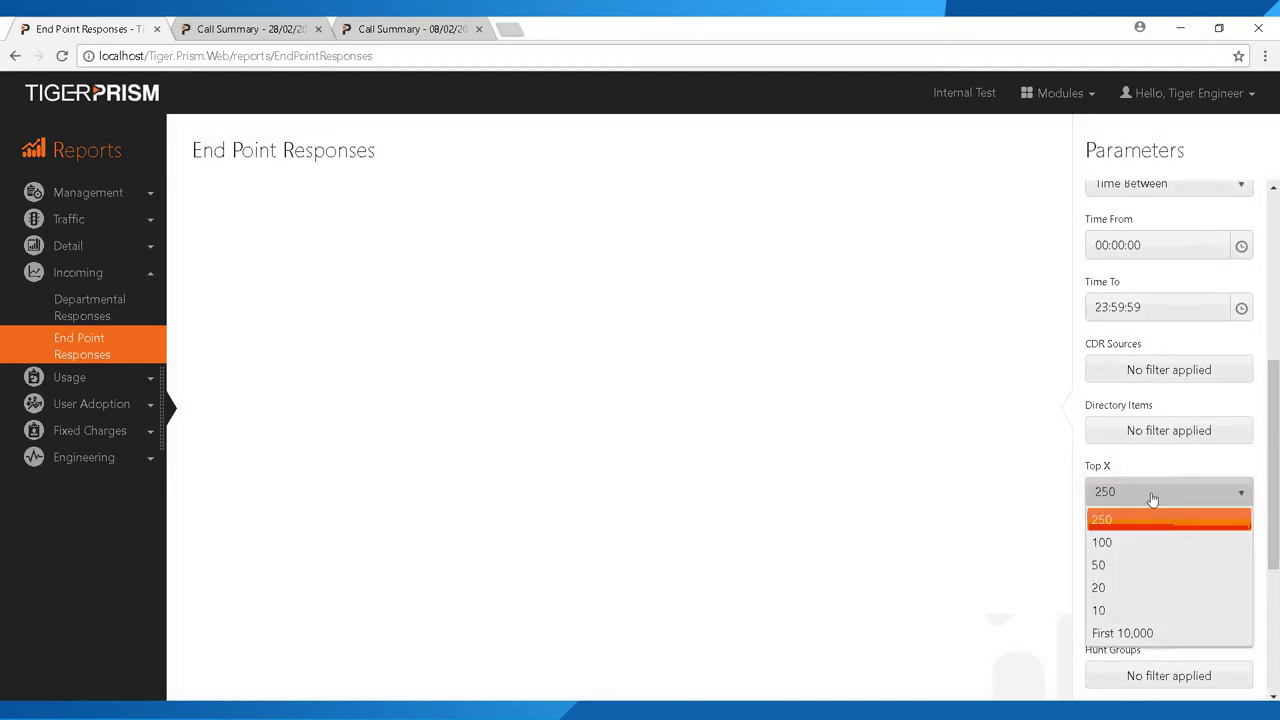
click(1148, 476)
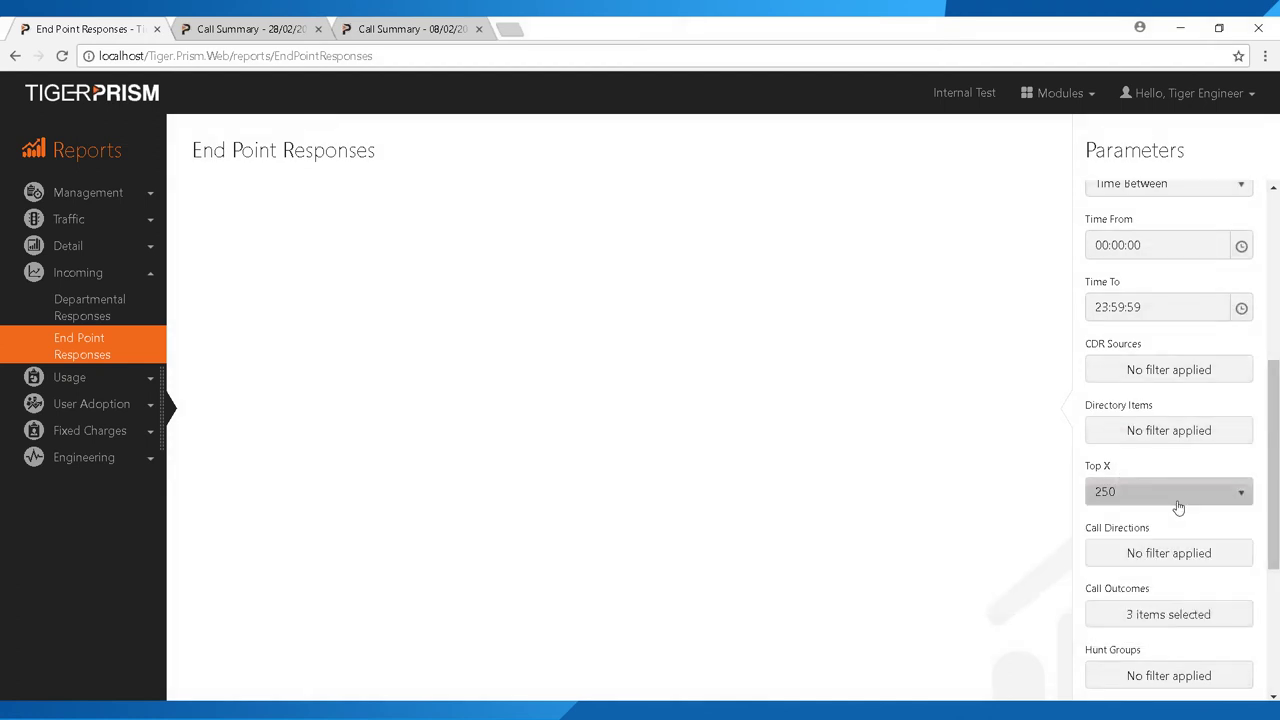
Set the End Point Responses report to sort by Answered Calls.
scroll(1179, 508, down, 5)
click(1118, 620)
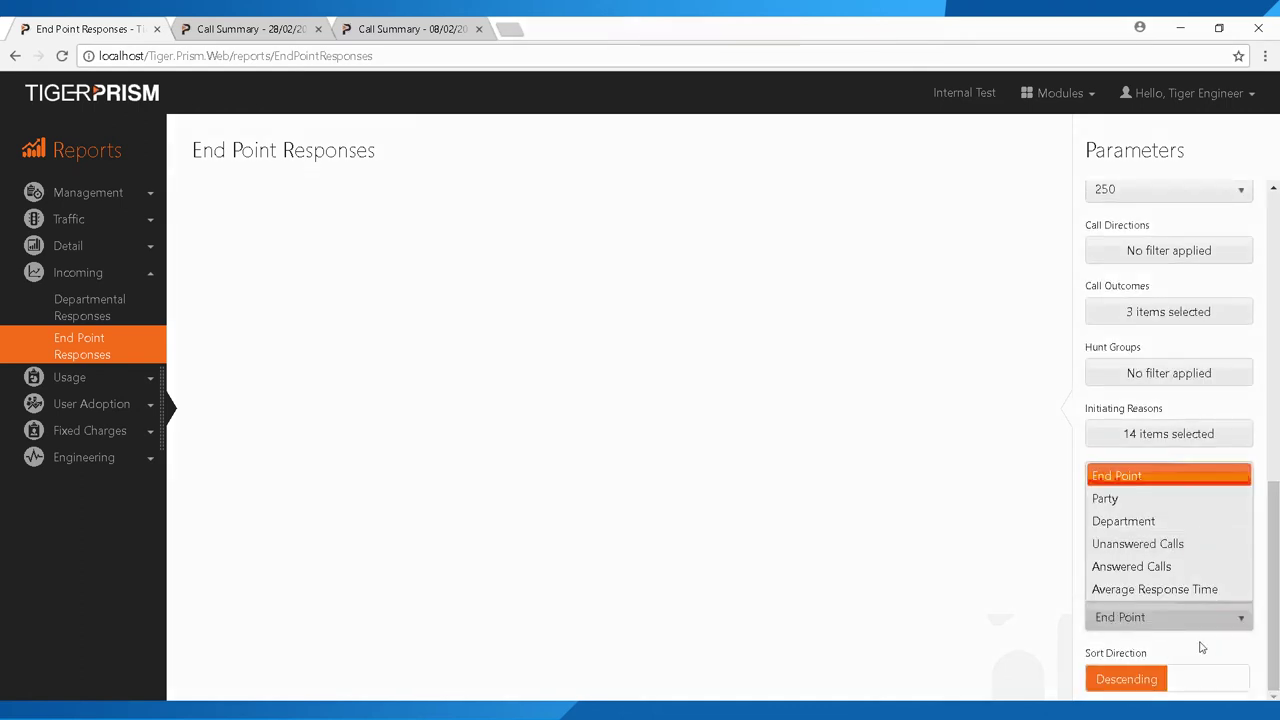
click(1116, 476)
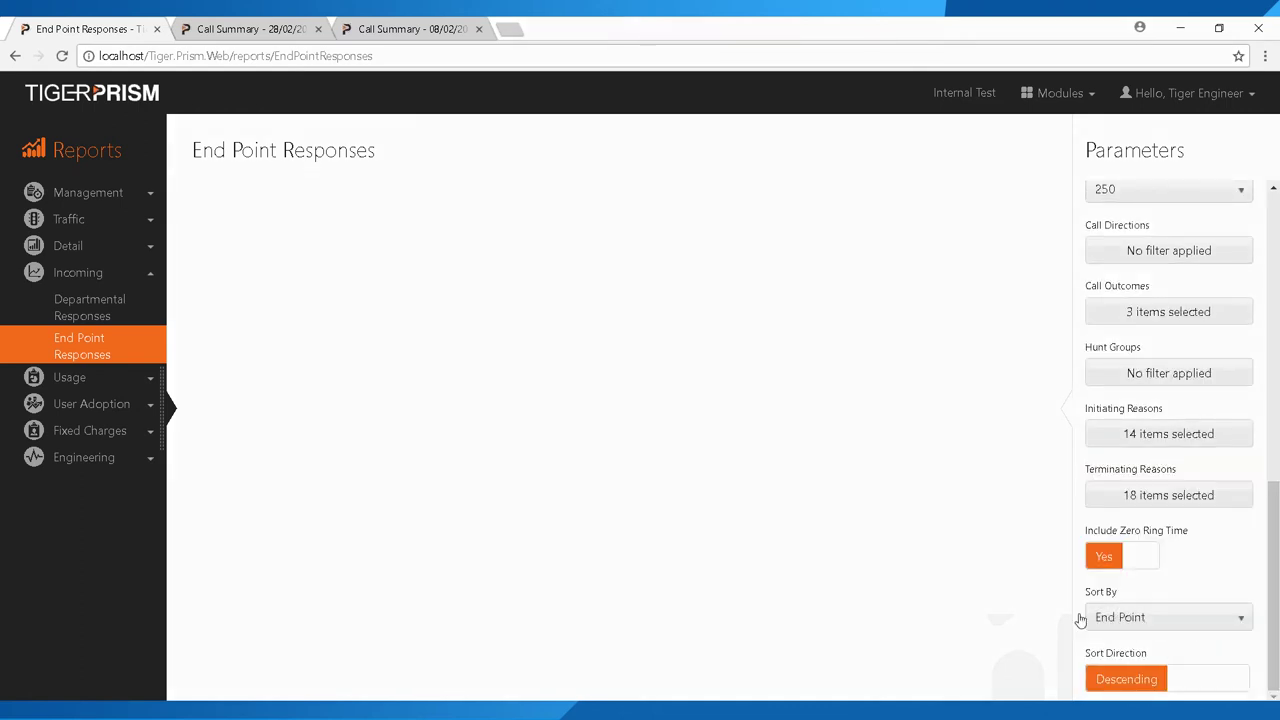
click(1118, 617)
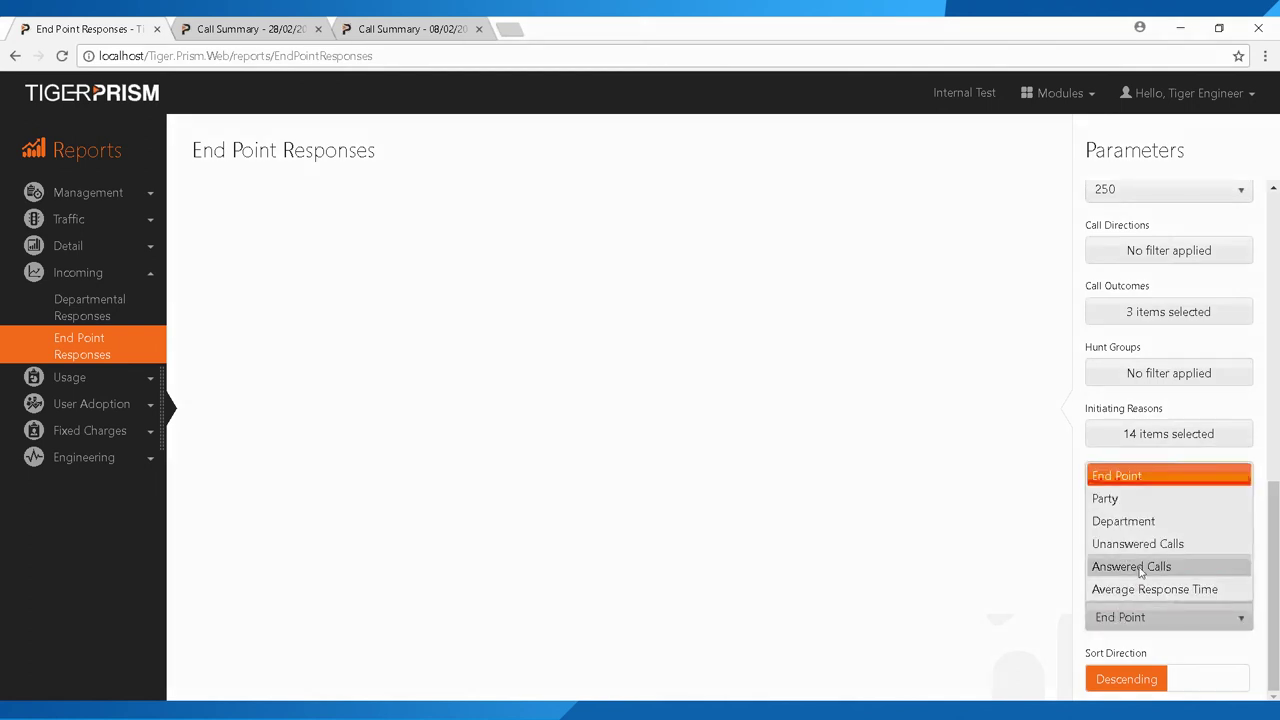
click(1140, 567)
Set the End Point Responses report to sort by Unanswered Calls.
scroll(1148, 480, up, 3)
scroll(1148, 480, down, 3)
click(1166, 614)
click(1166, 614)
scroll(1160, 623, up, 2)
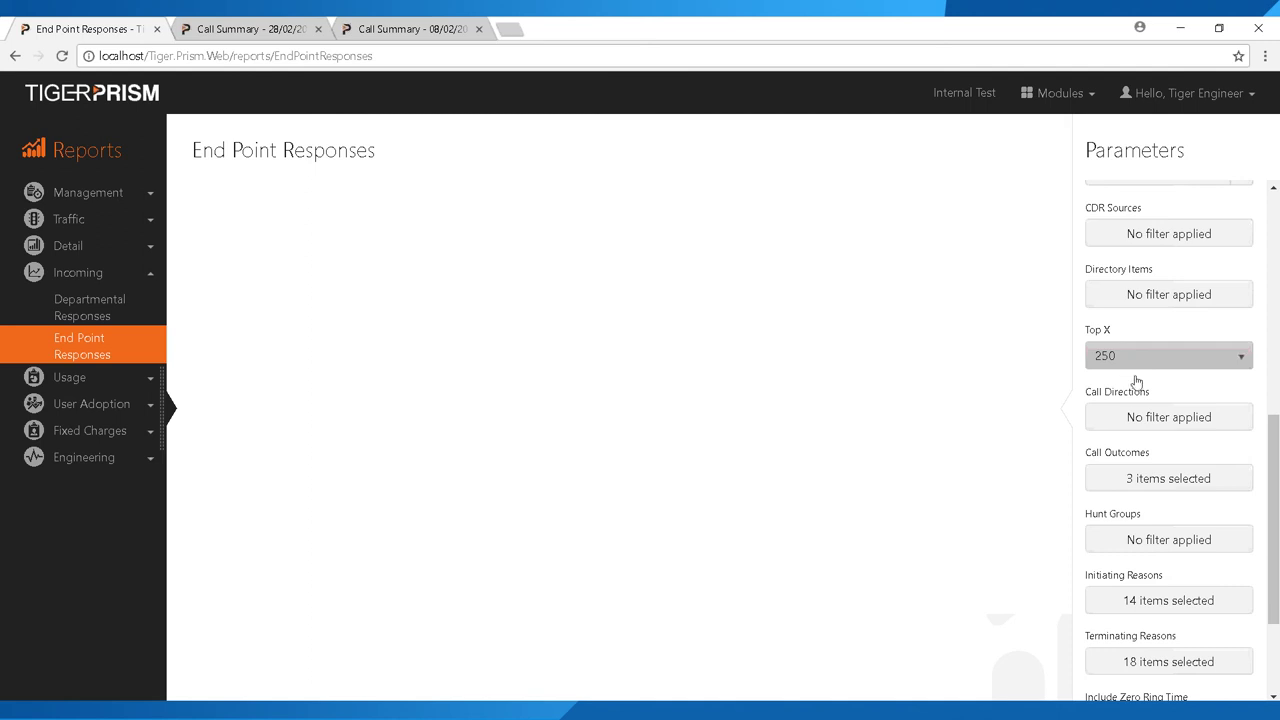
scroll(1129, 370, down, 2)
click(1135, 620)
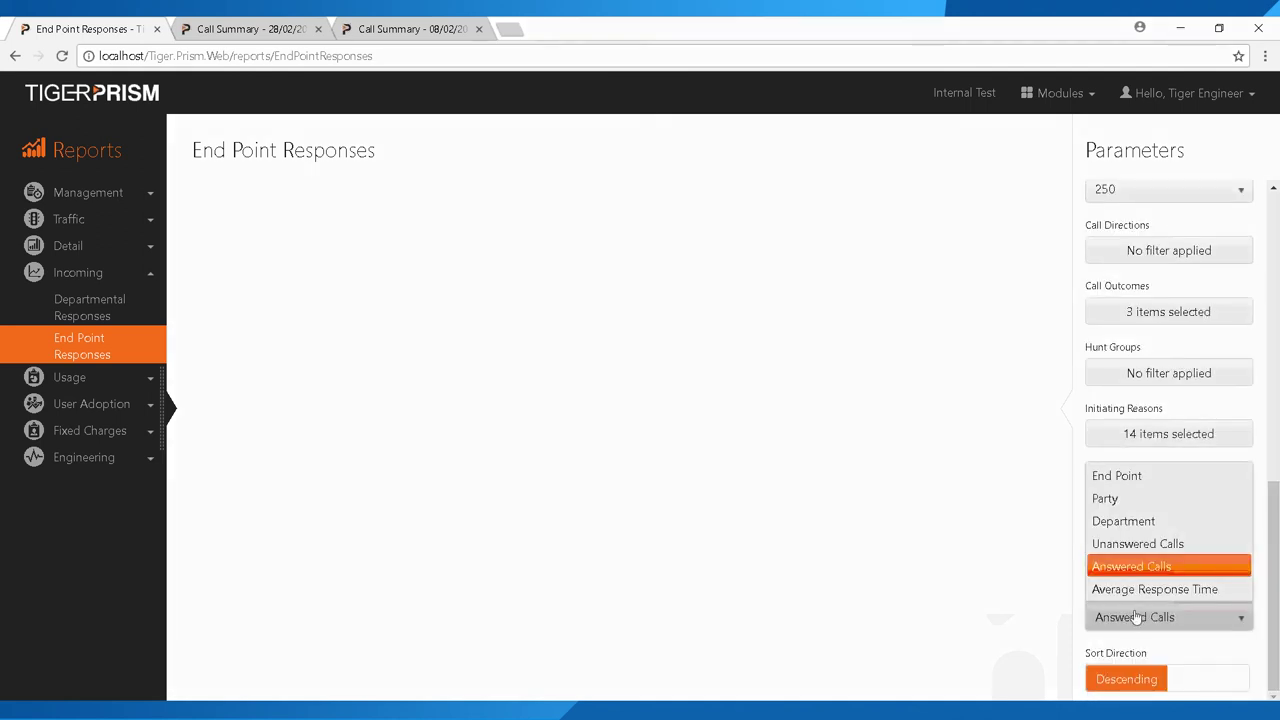
click(1140, 546)
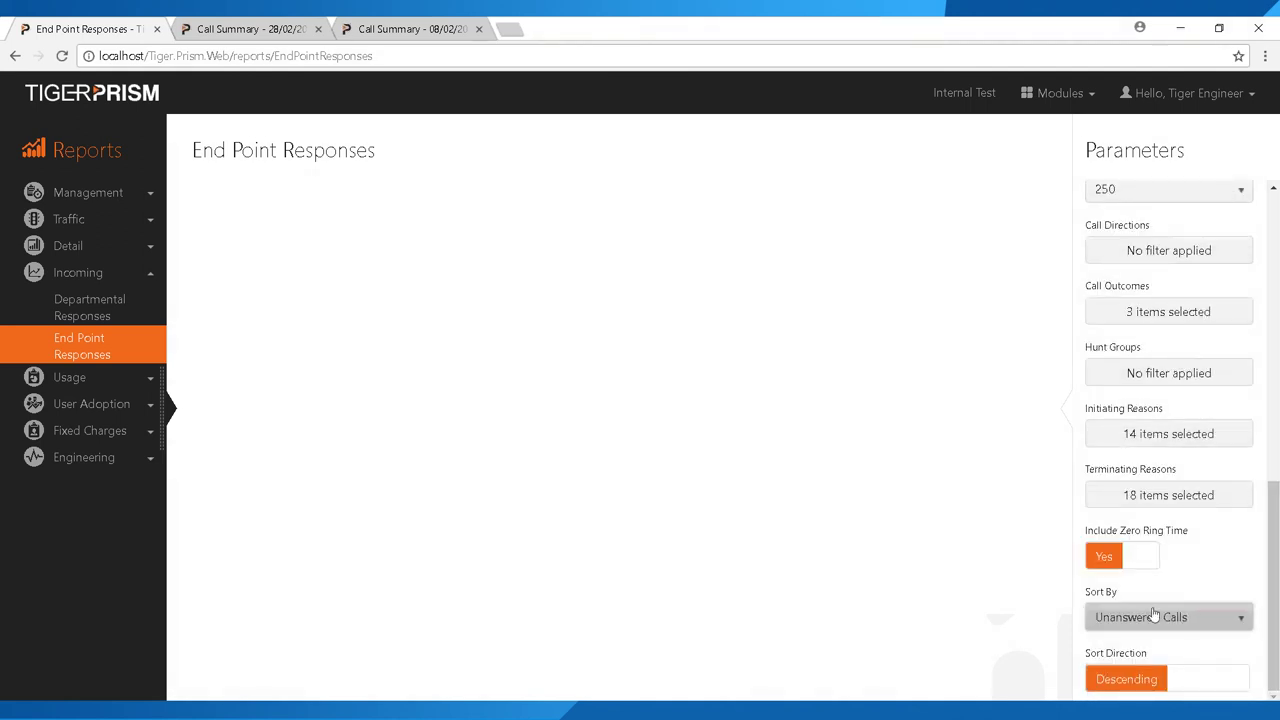
Review the report's sorting and filter parameters together with the Top X choices, keeping Top X at 250.
scroll(1194, 449, up, 3)
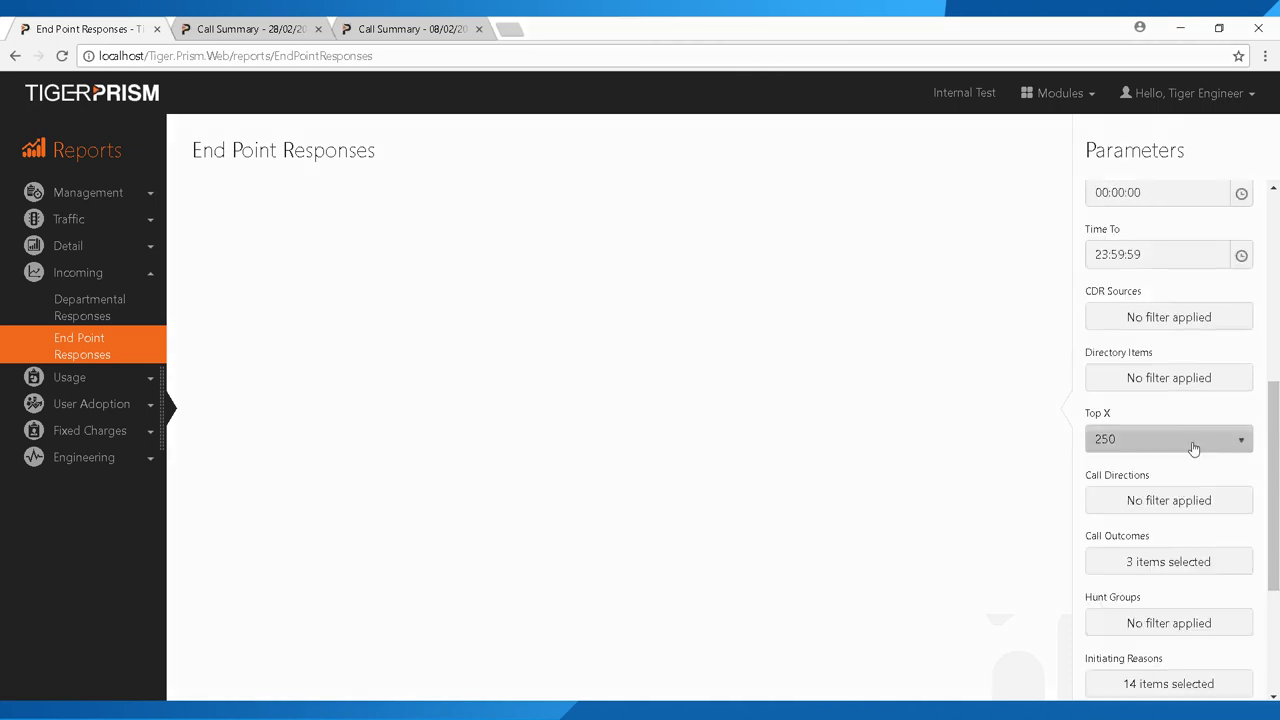
scroll(1192, 453, down, 1)
scroll(1192, 453, down, 2)
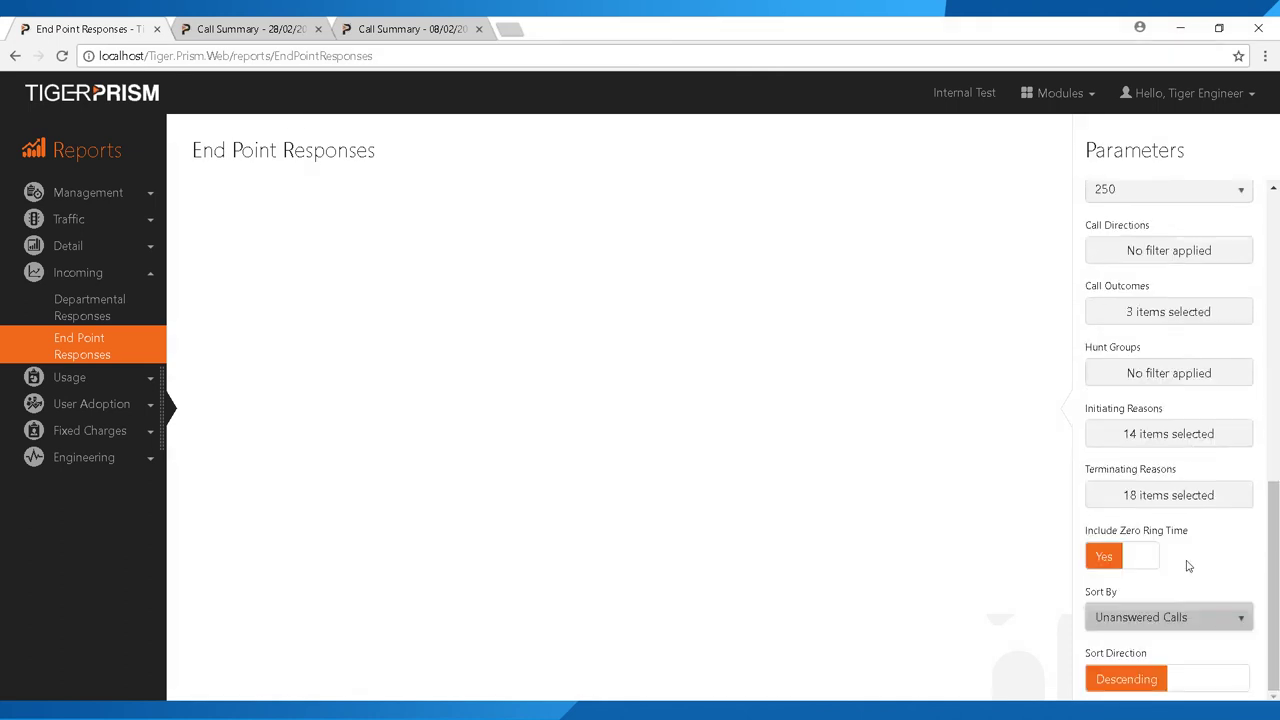
scroll(1182, 607, down, 1)
scroll(1192, 608, up, 2)
click(1165, 357)
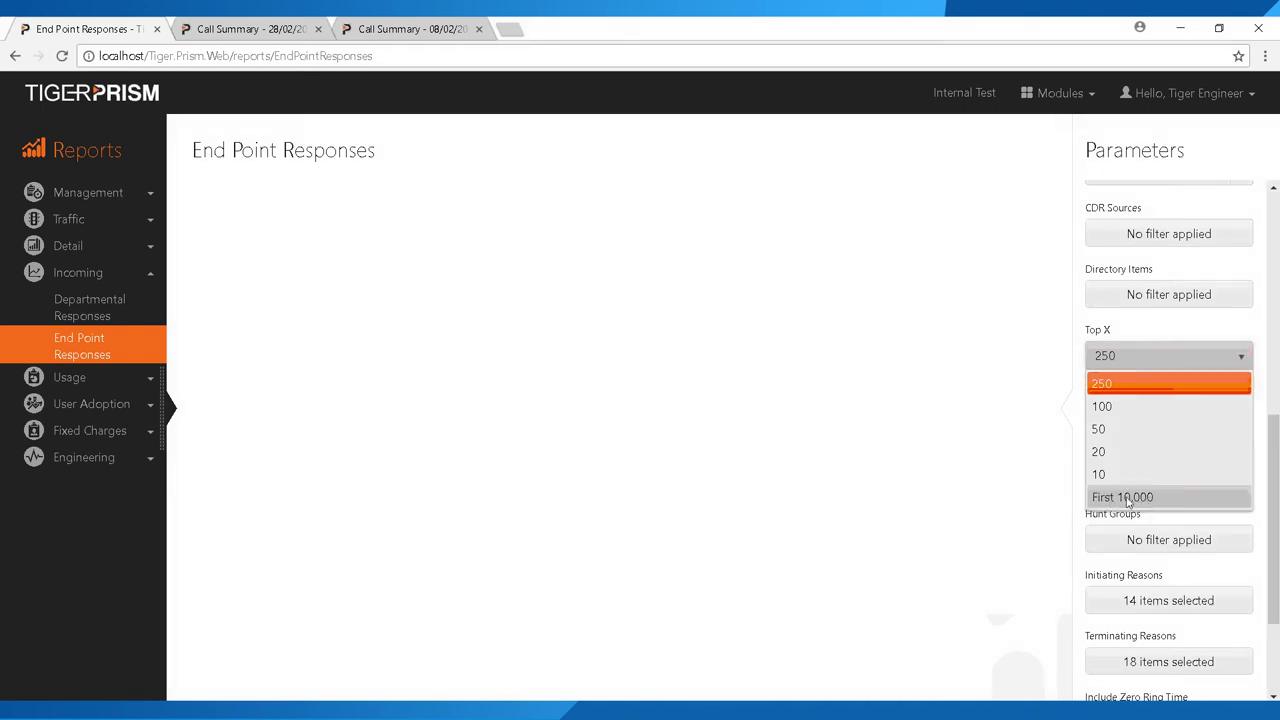
click(1171, 386)
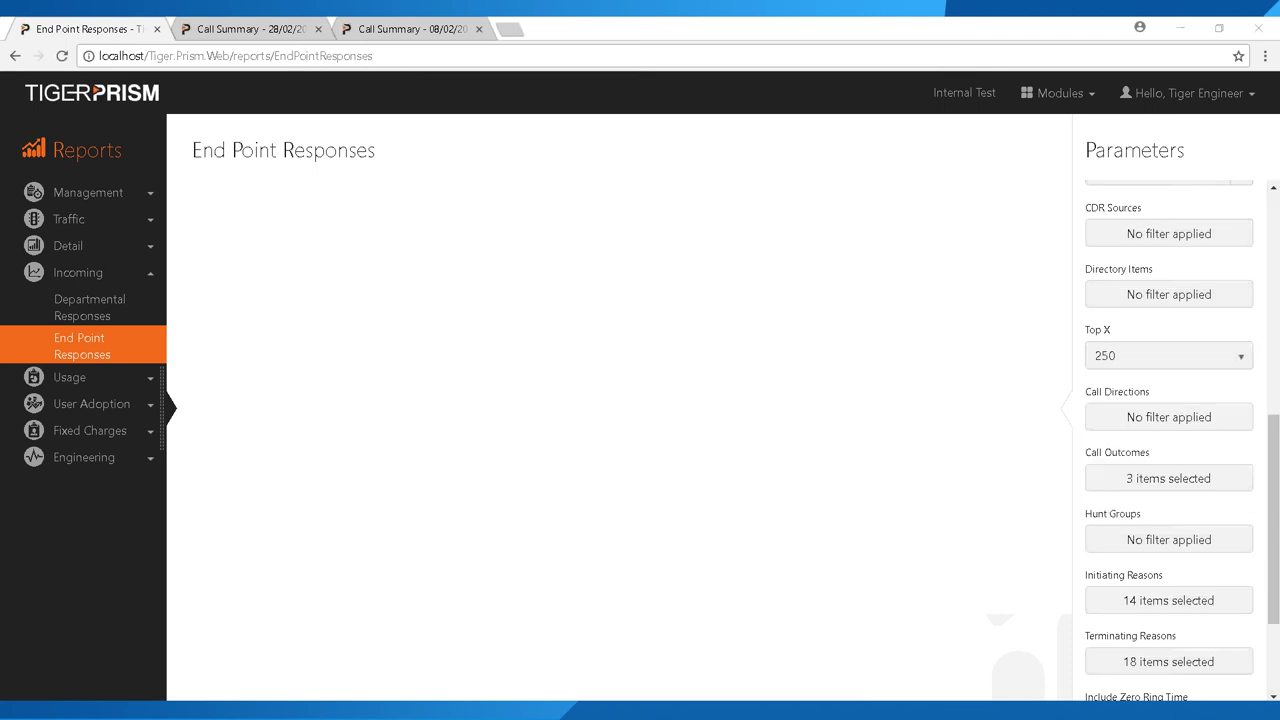